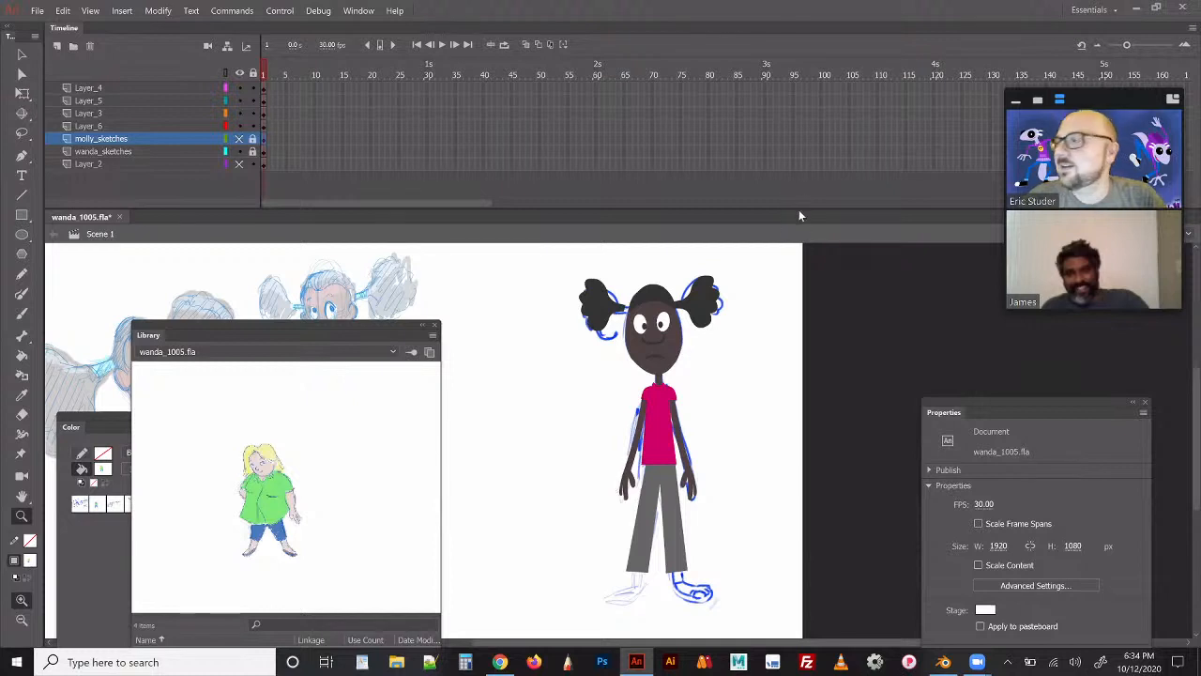
- Enlarge the stage area and sample the arm's dark brown skin colour as the fill colour
drag(798, 211, 802, 192)
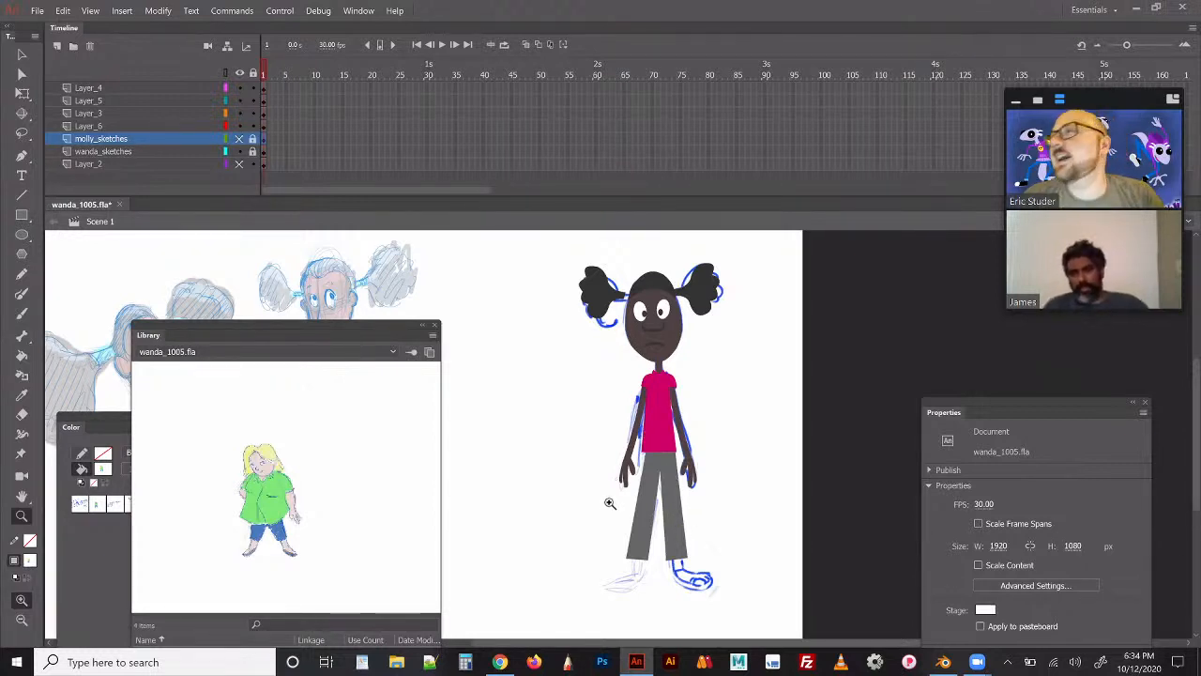
drag(634, 361, 784, 606)
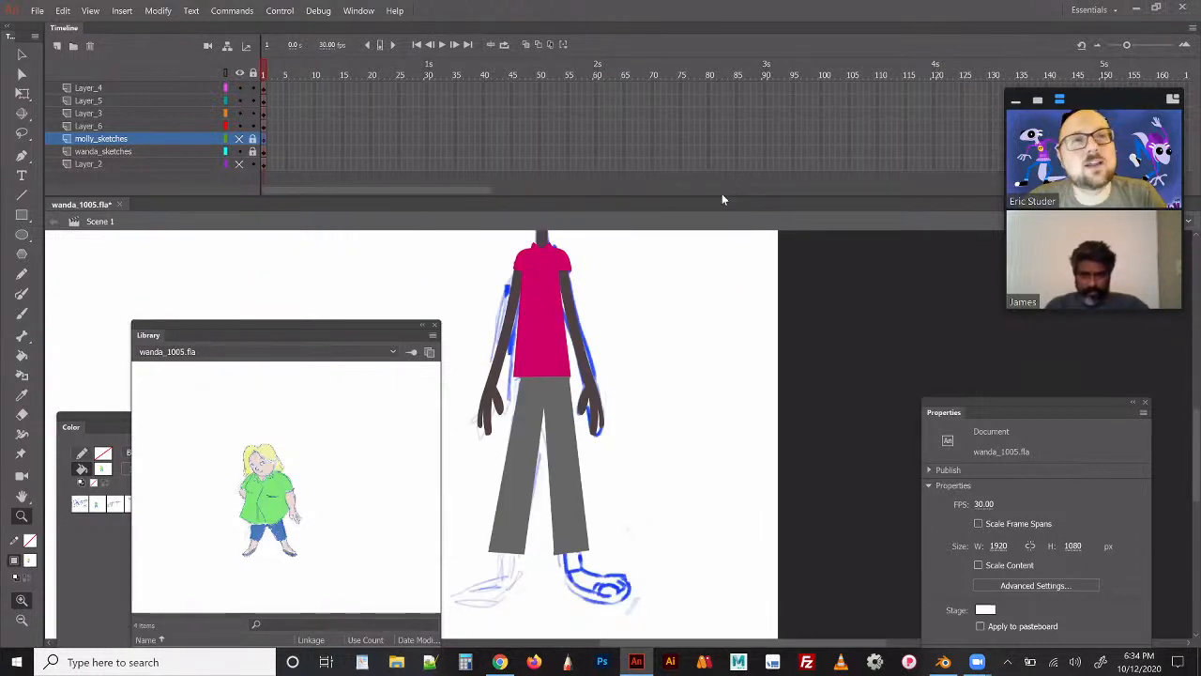
drag(725, 196, 738, 182)
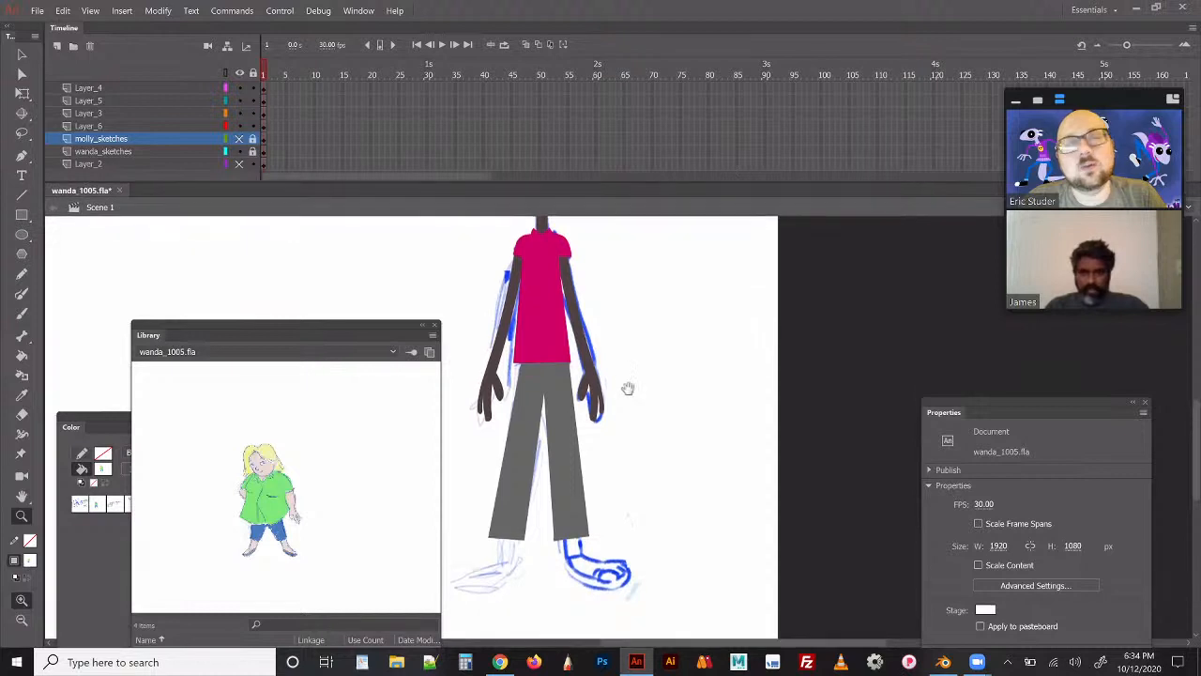
drag(628, 388, 728, 473)
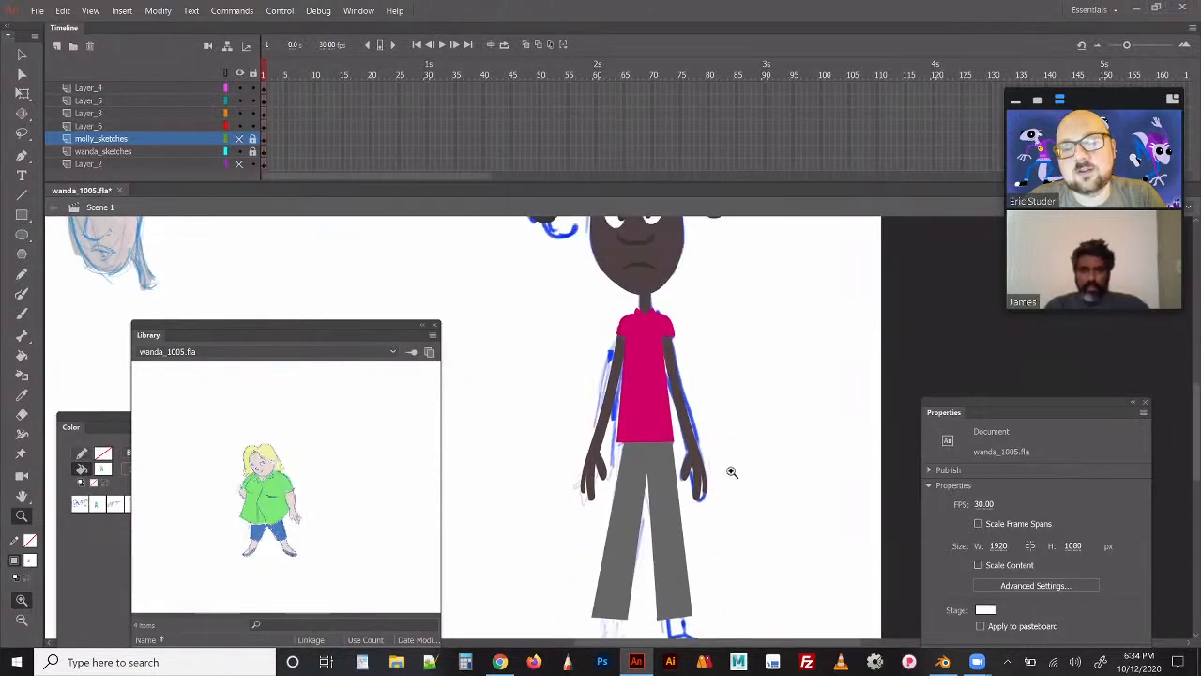
key(i)
click(694, 438)
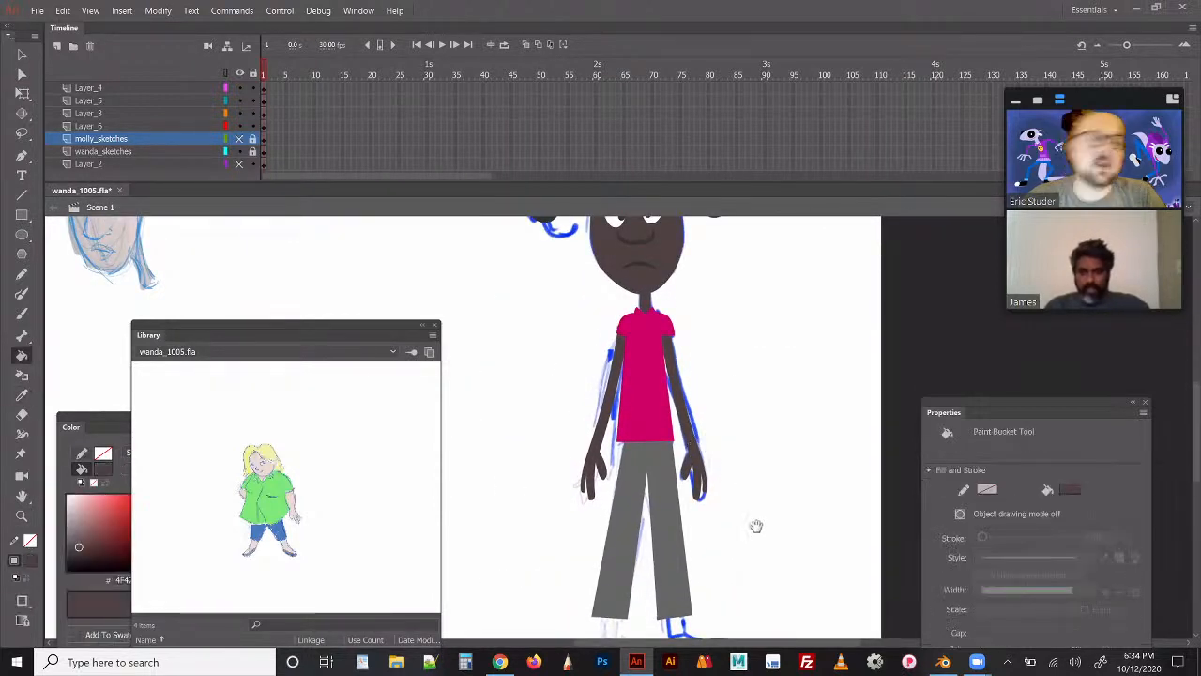
- Add a new layer directly above Layer_6, beneath the layer that holds the trousers
drag(756, 525, 763, 286)
key(v)
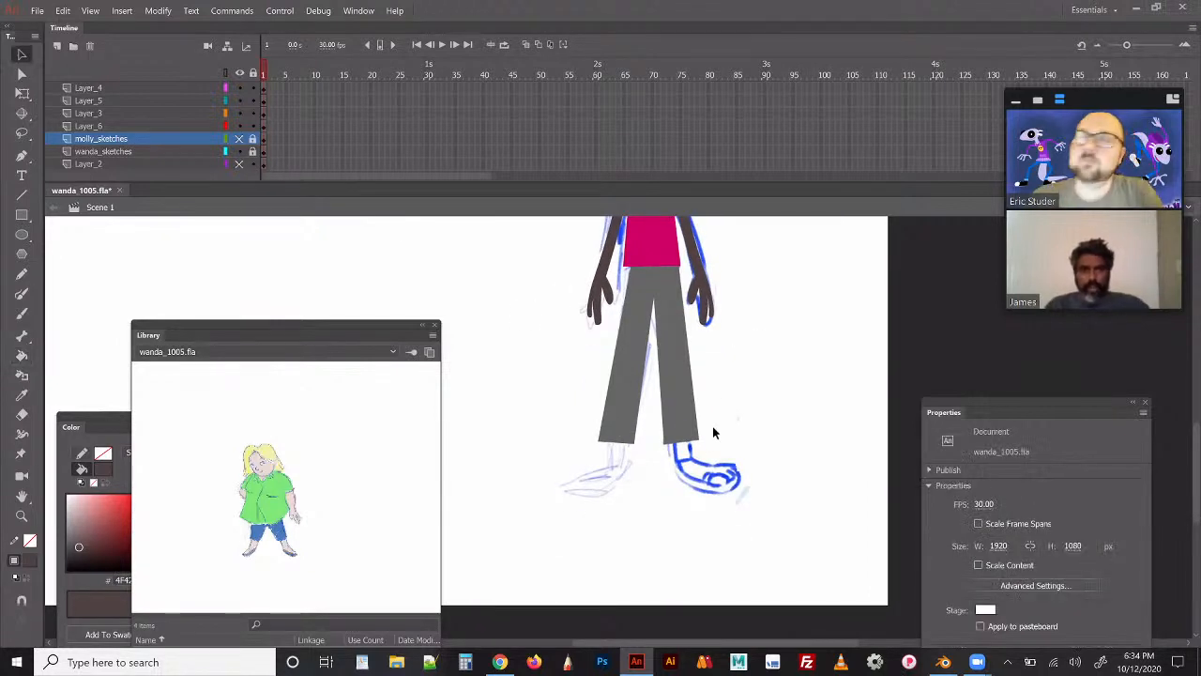
click(688, 437)
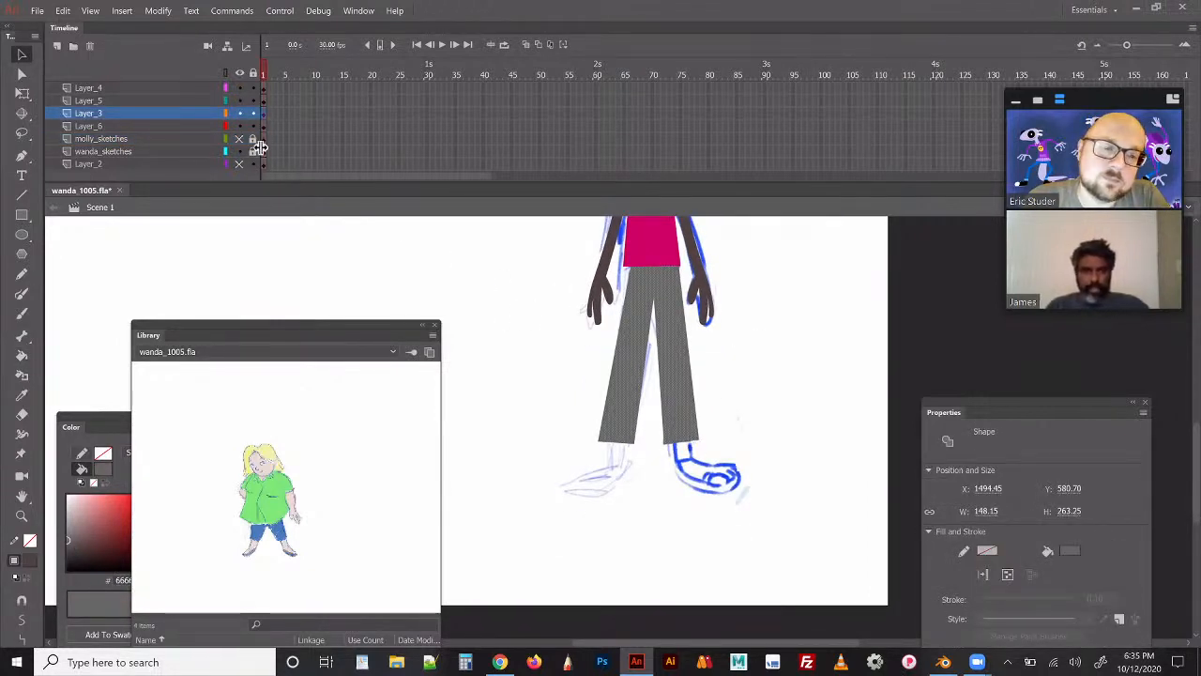
click(152, 126)
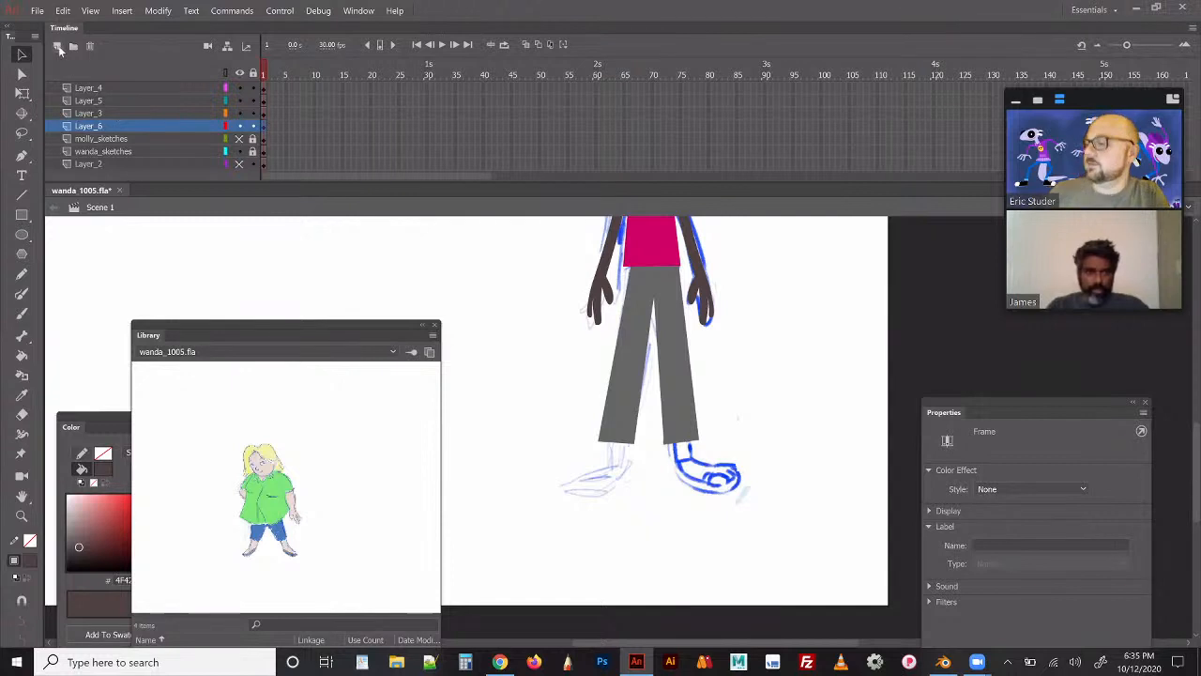
click(57, 45)
click(266, 126)
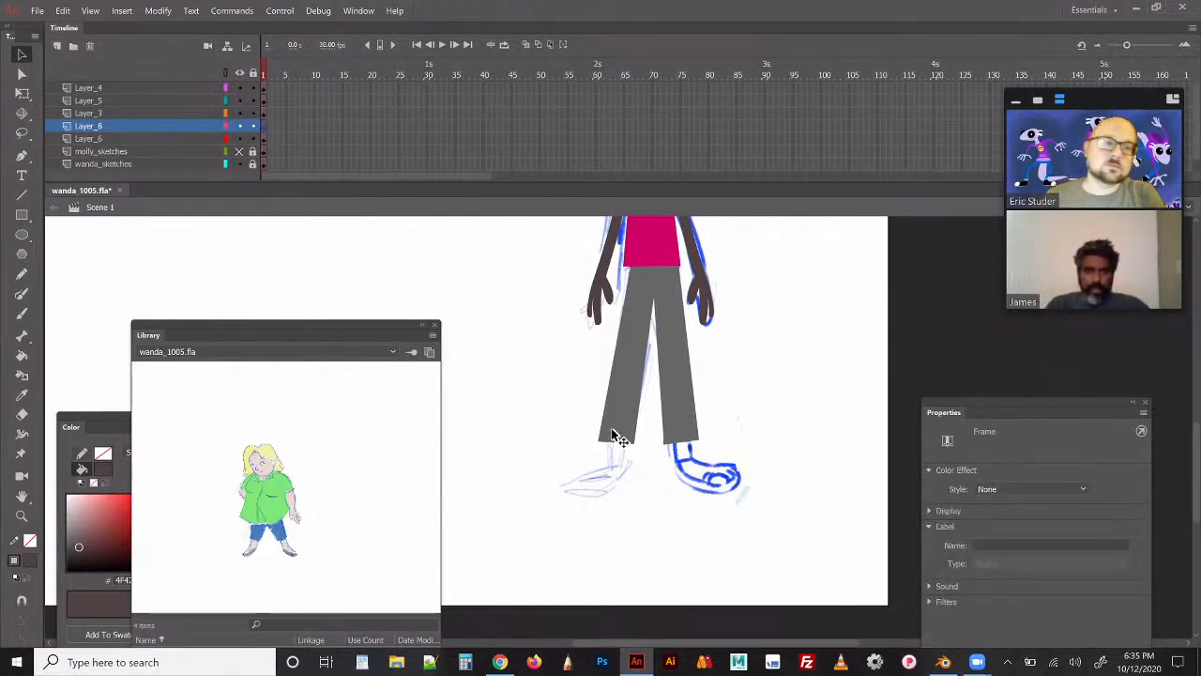
click(700, 411)
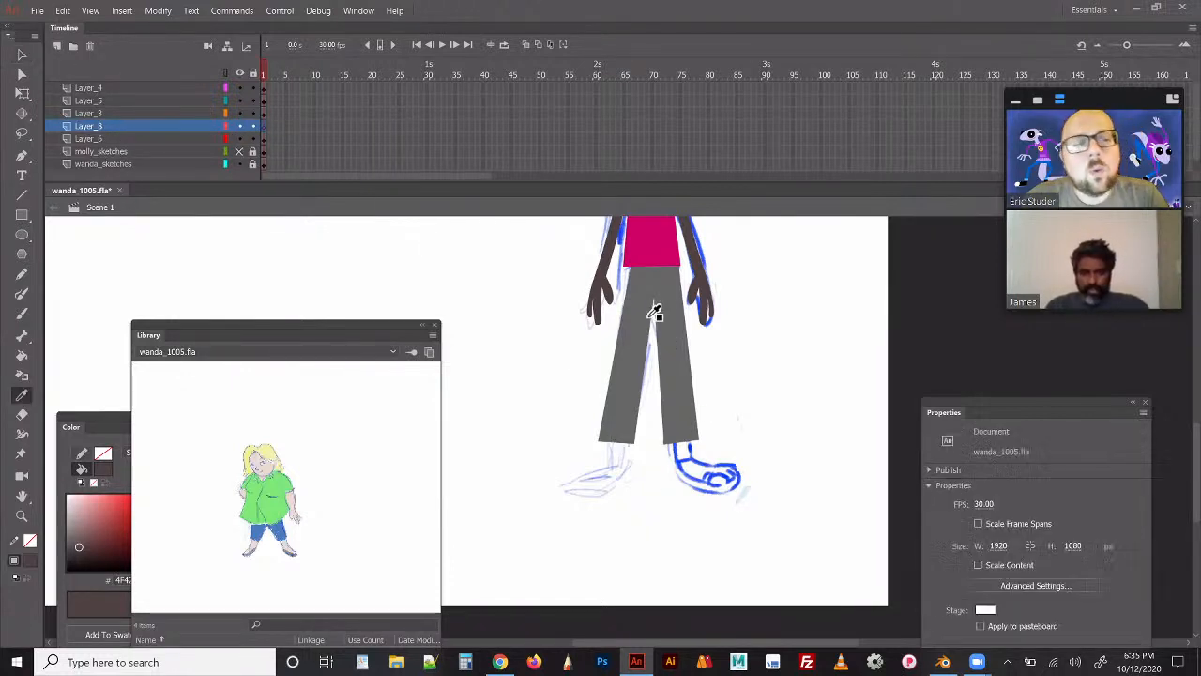
- Draw a dark brown rectangle without stroke over the blue sketched foot and pull its corners into a rough ankle and foot shape
key(k)
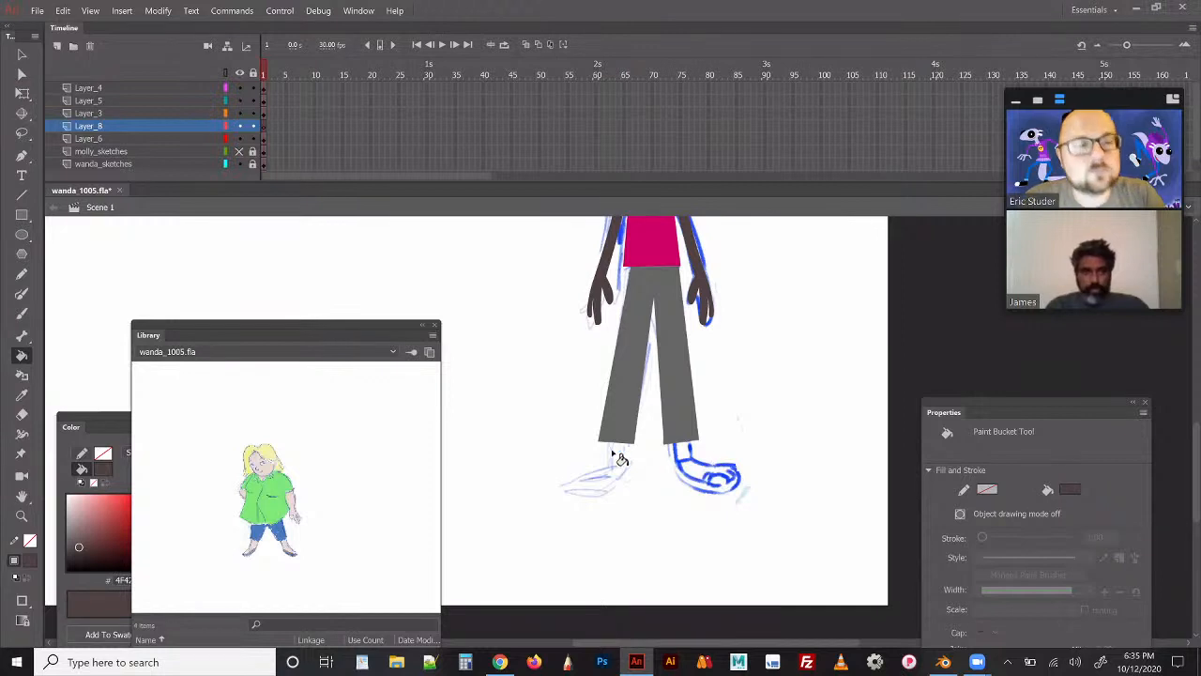
click(23, 216)
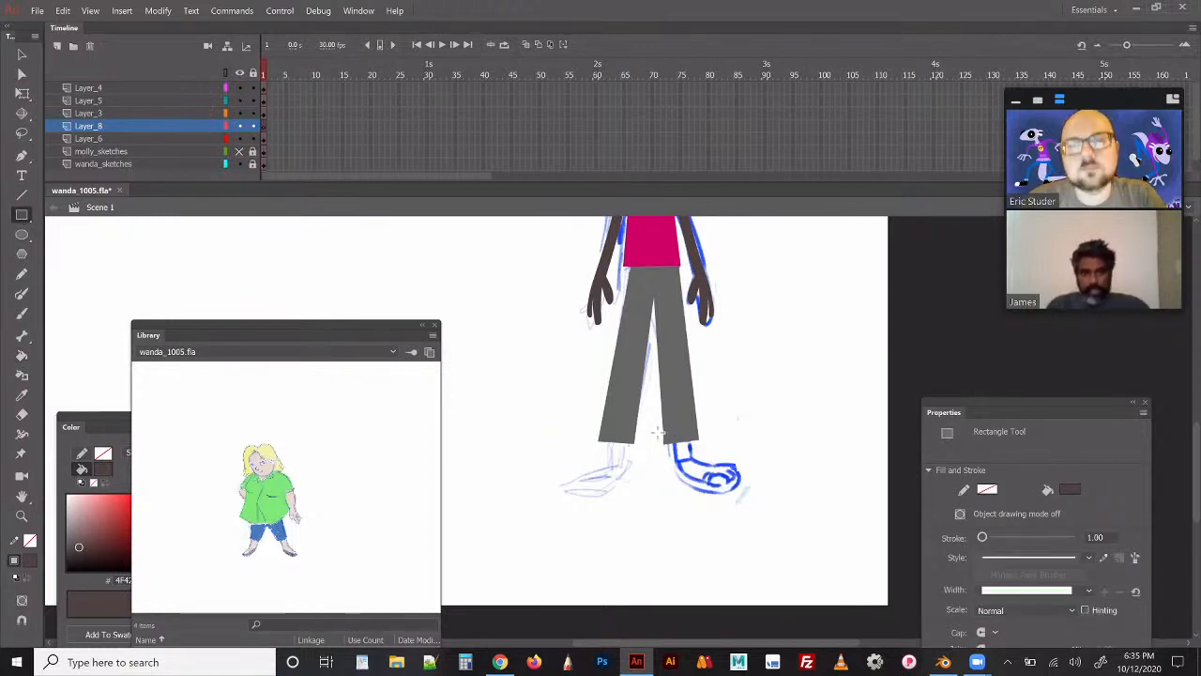
drag(673, 439, 727, 488)
key(v)
drag(728, 439, 692, 447)
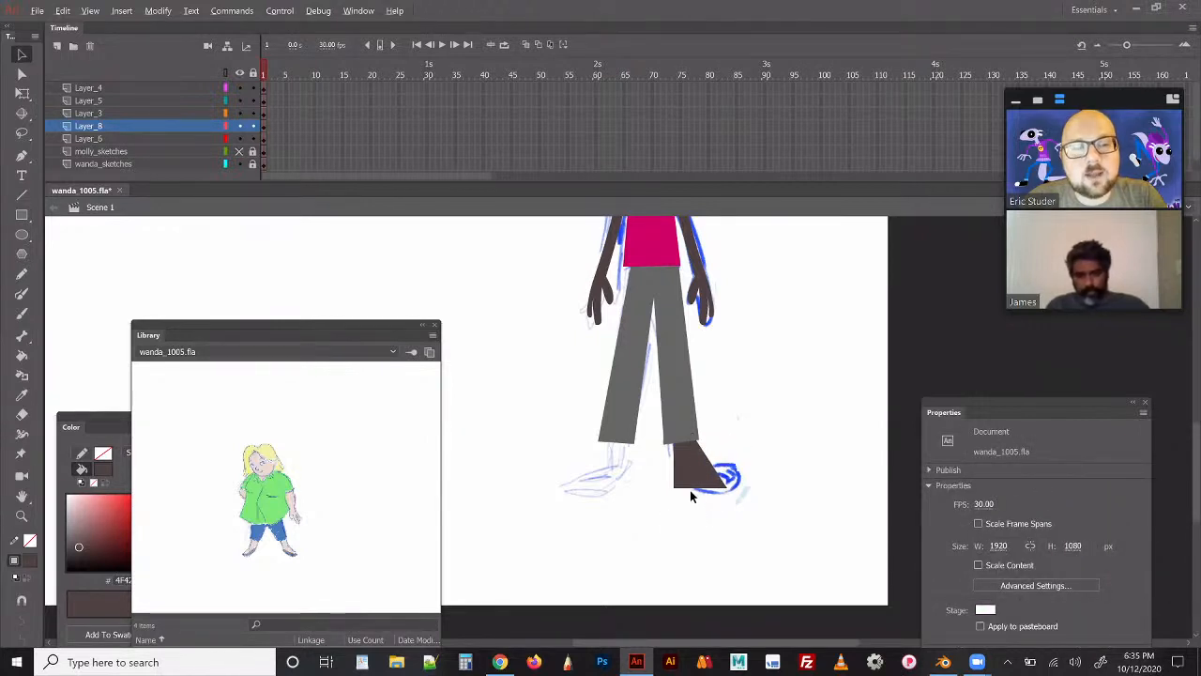
mouse_move(674, 486)
mouse_down()
mouse_move(726, 485)
mouse_move(744, 467)
mouse_move(730, 463)
mouse_move(741, 481)
mouse_move(710, 487)
mouse_up()
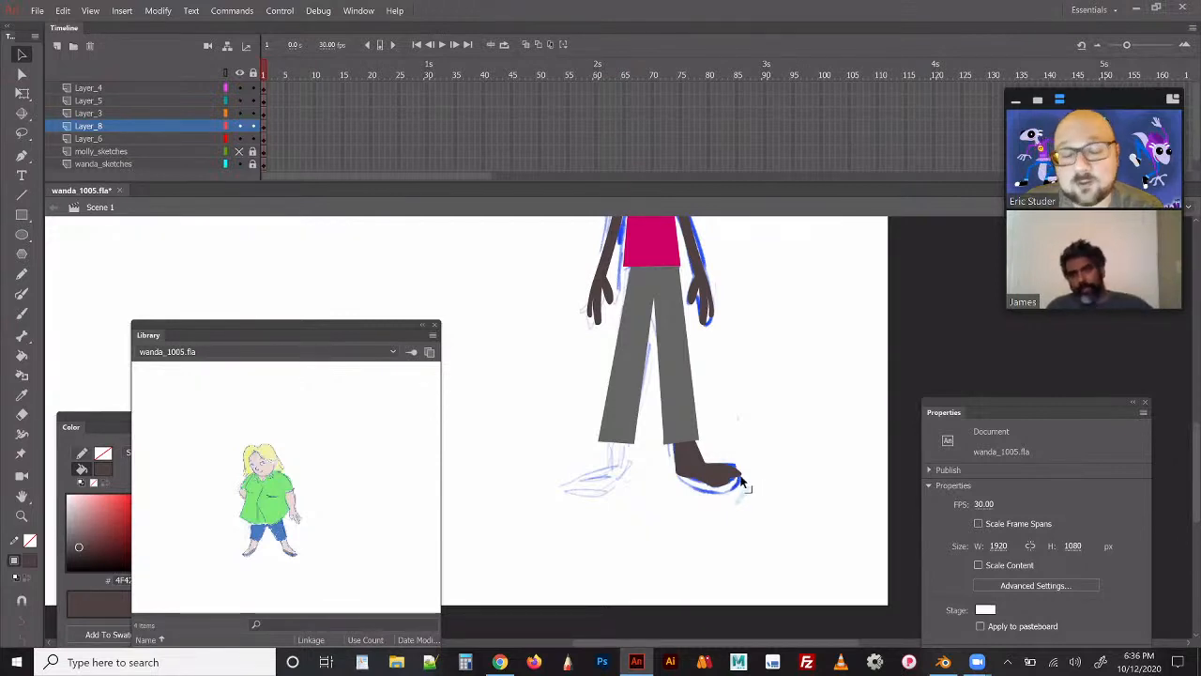
- Reshape the foot's toe, sole and rounded heel edges to follow the inner blue sketch lines
key(z)
drag(687, 388, 782, 533)
key(space)
drag(756, 425, 875, 382)
key(v)
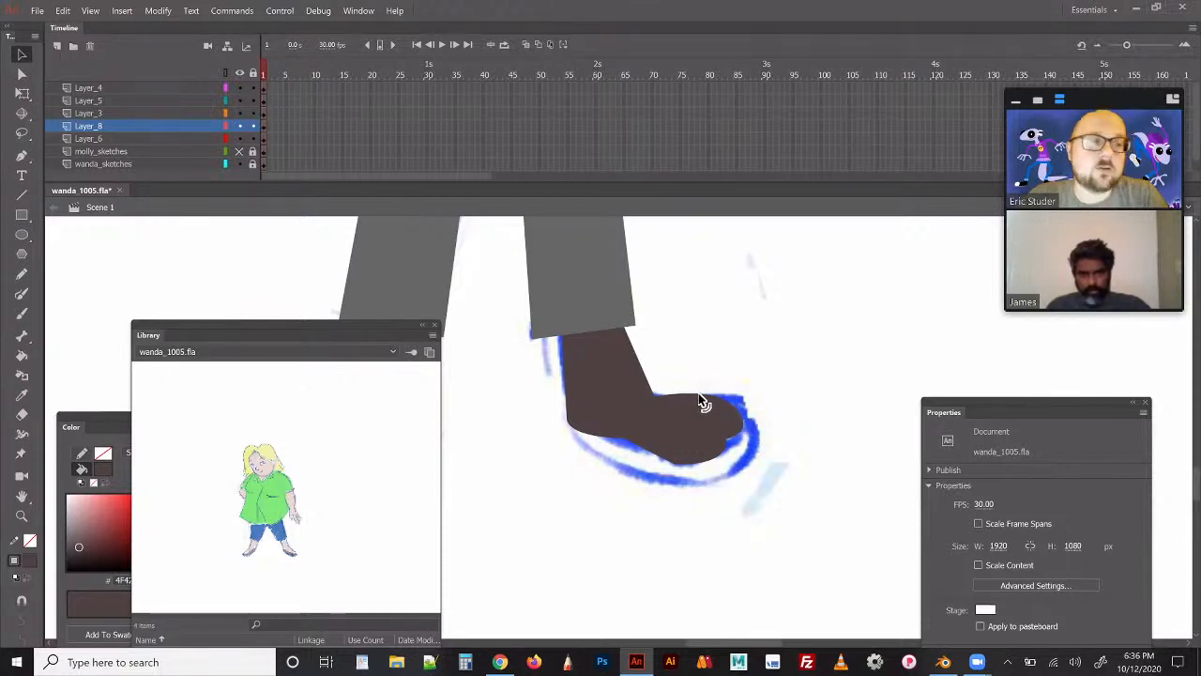
drag(698, 393, 692, 402)
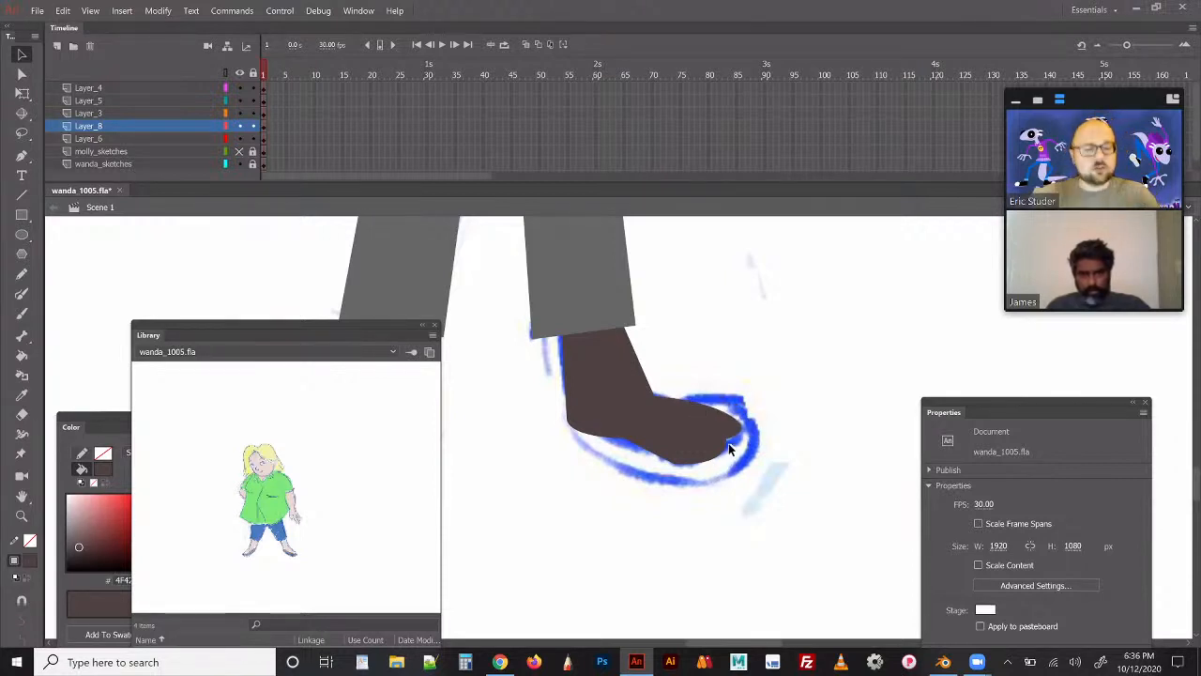
mouse_move(727, 442)
mouse_down()
mouse_move(696, 442)
mouse_move(712, 457)
mouse_up()
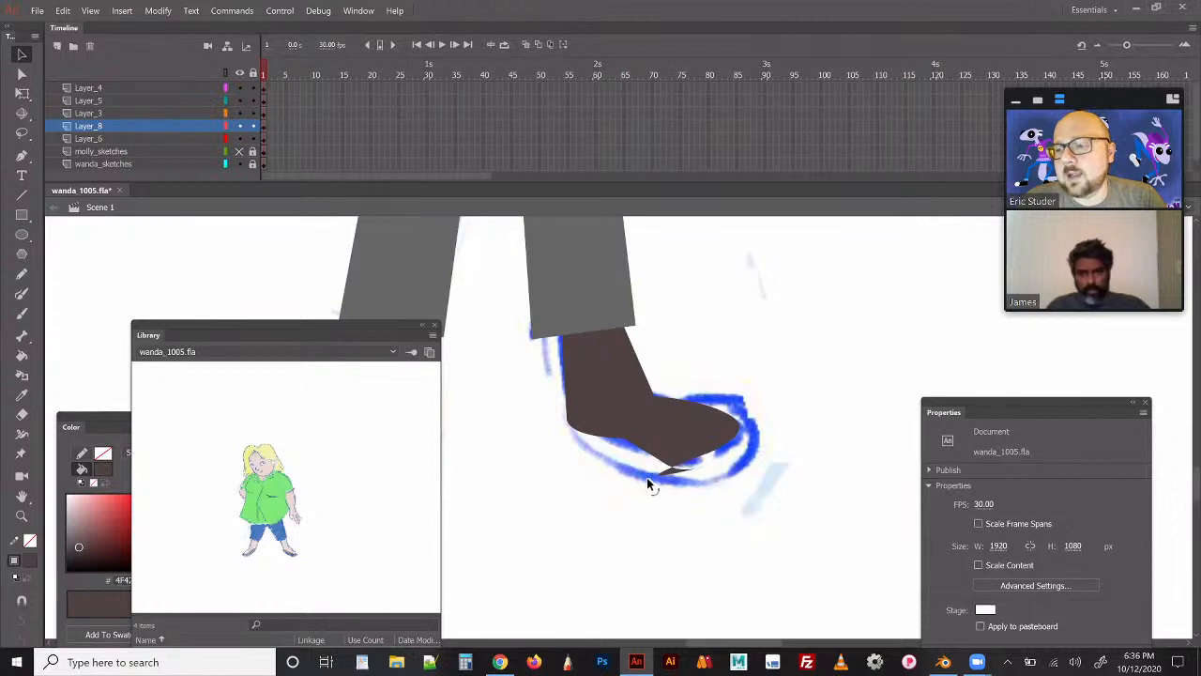
drag(647, 478, 706, 451)
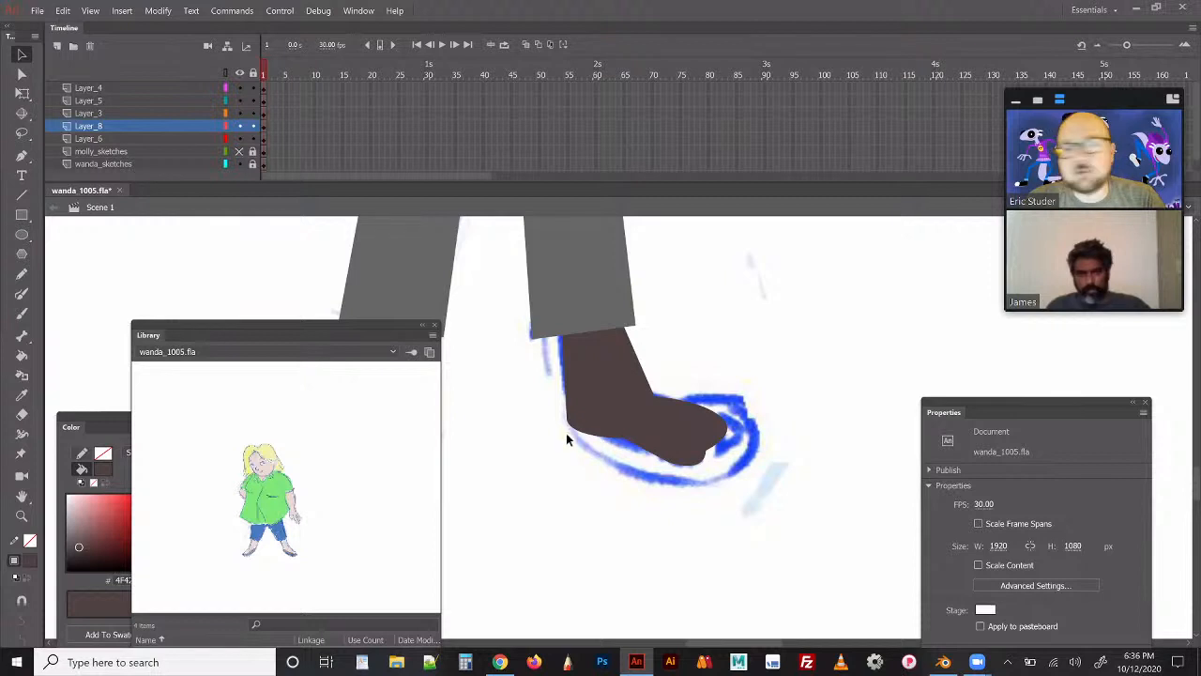
drag(579, 431, 552, 401)
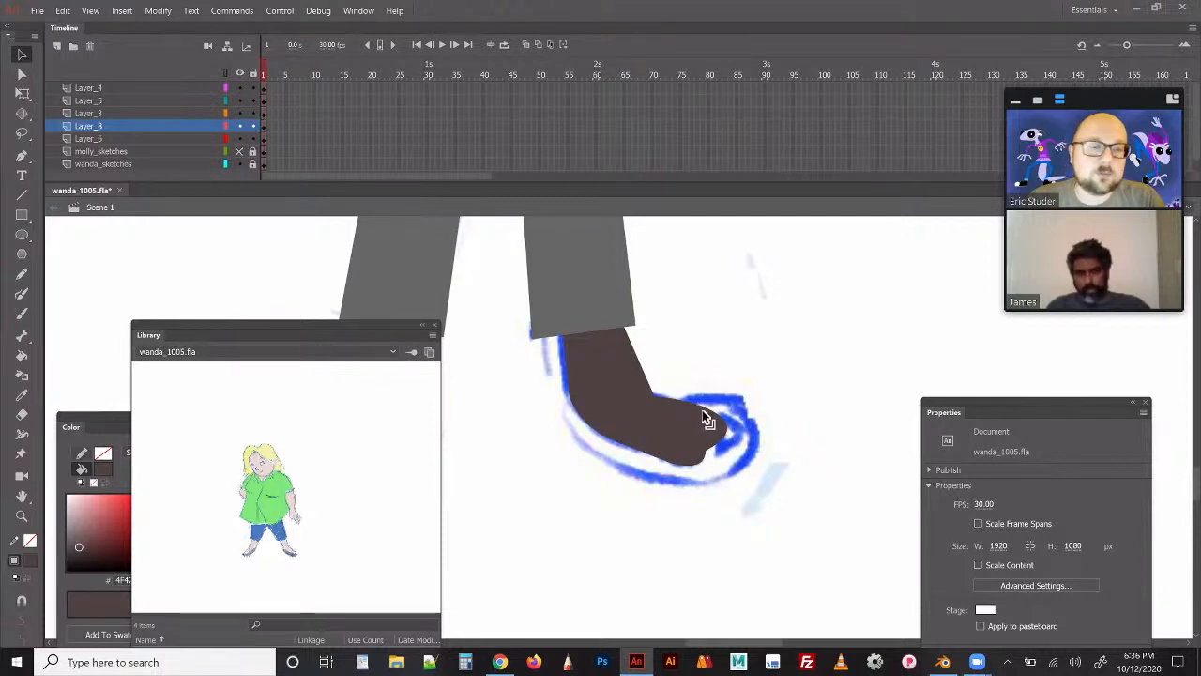
drag(702, 410, 702, 412)
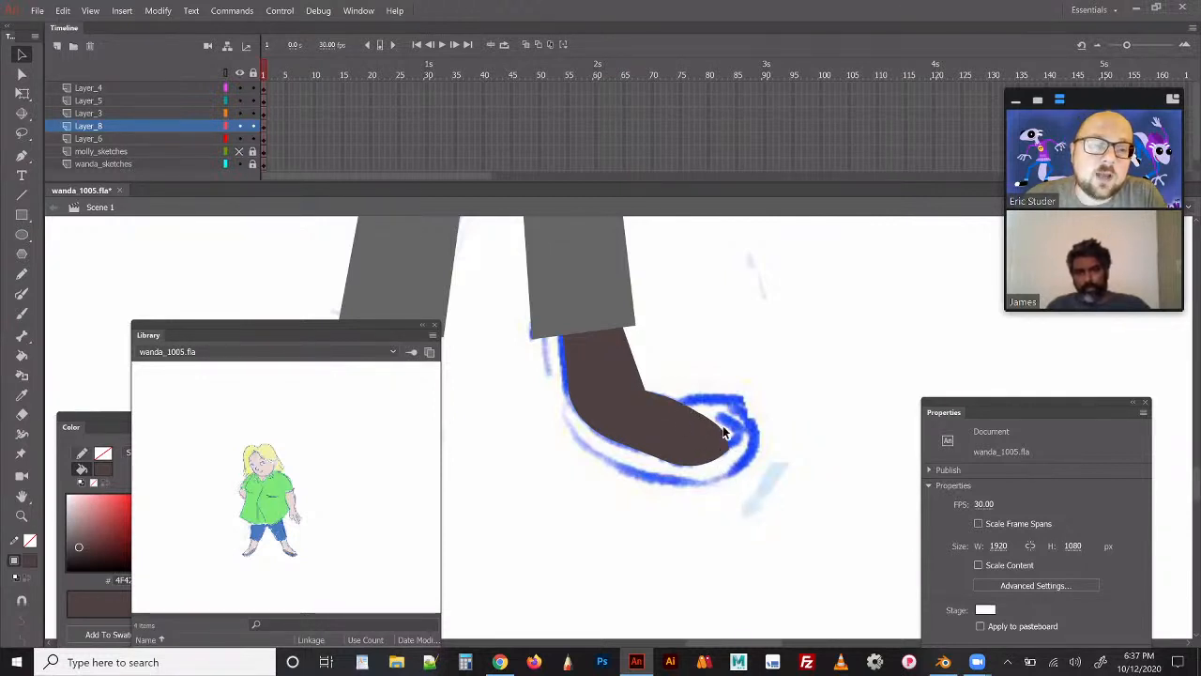
- Extend and round the toe end to the sketch's outline and move the front ankle corner inward to narrow the ankle
drag(713, 424, 748, 420)
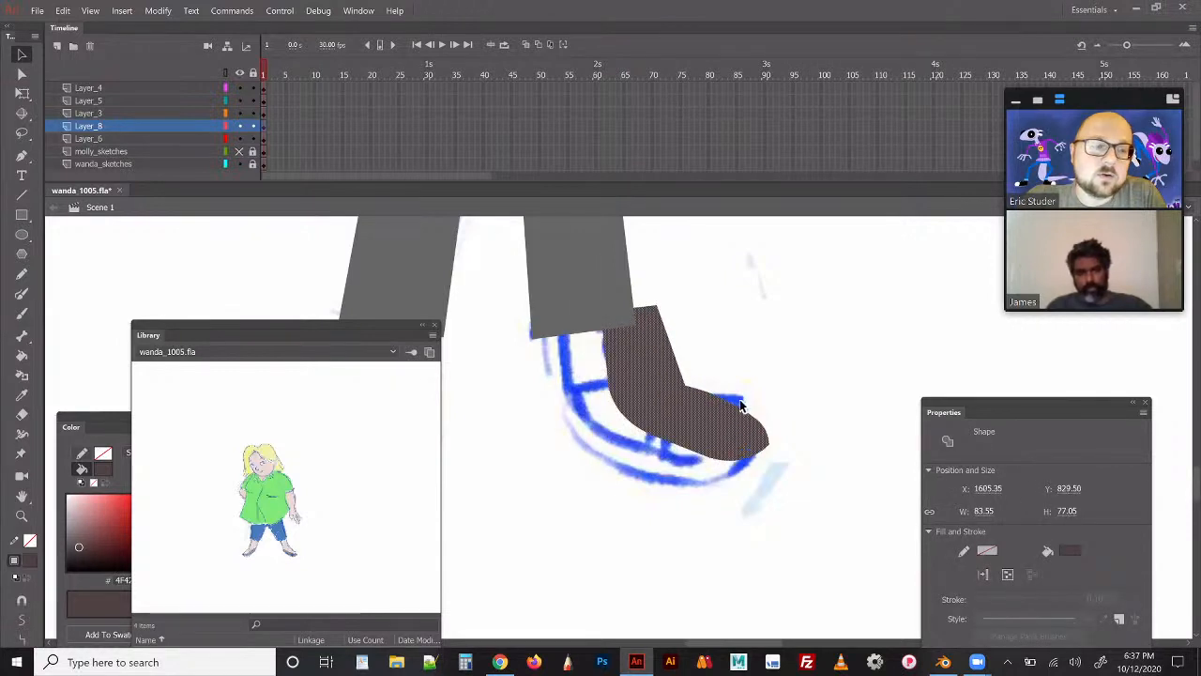
key(ctrl+z)
click(746, 394)
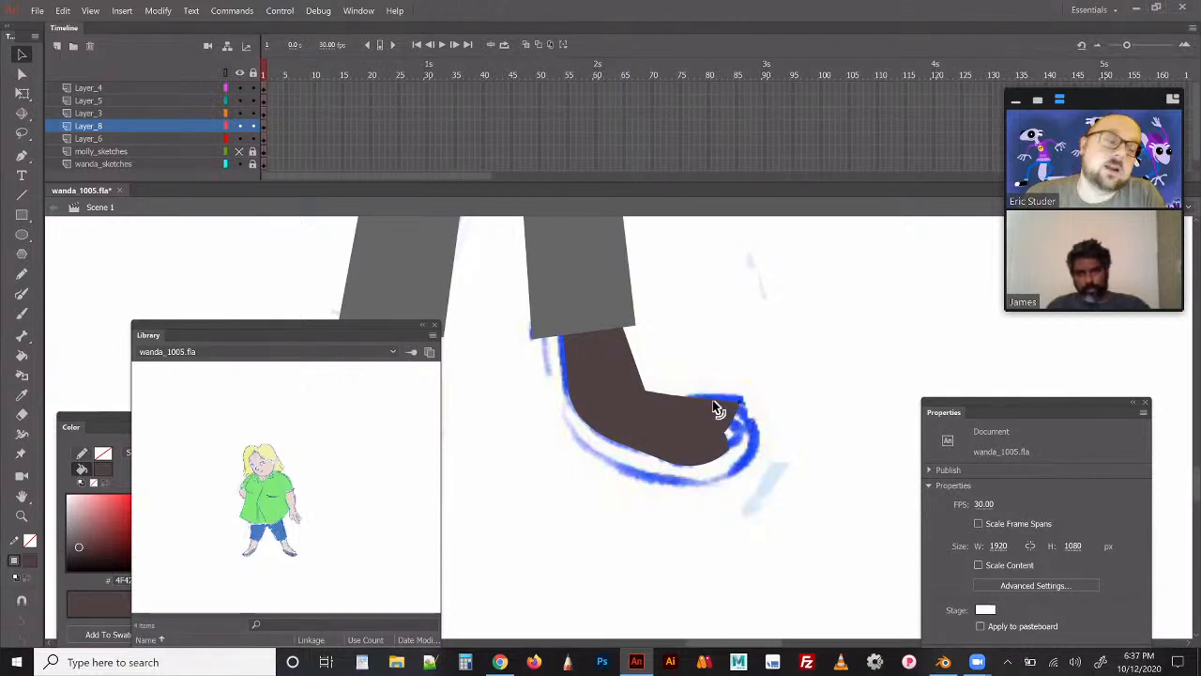
mouse_move(727, 397)
mouse_down()
mouse_move(778, 391)
mouse_move(743, 418)
mouse_up()
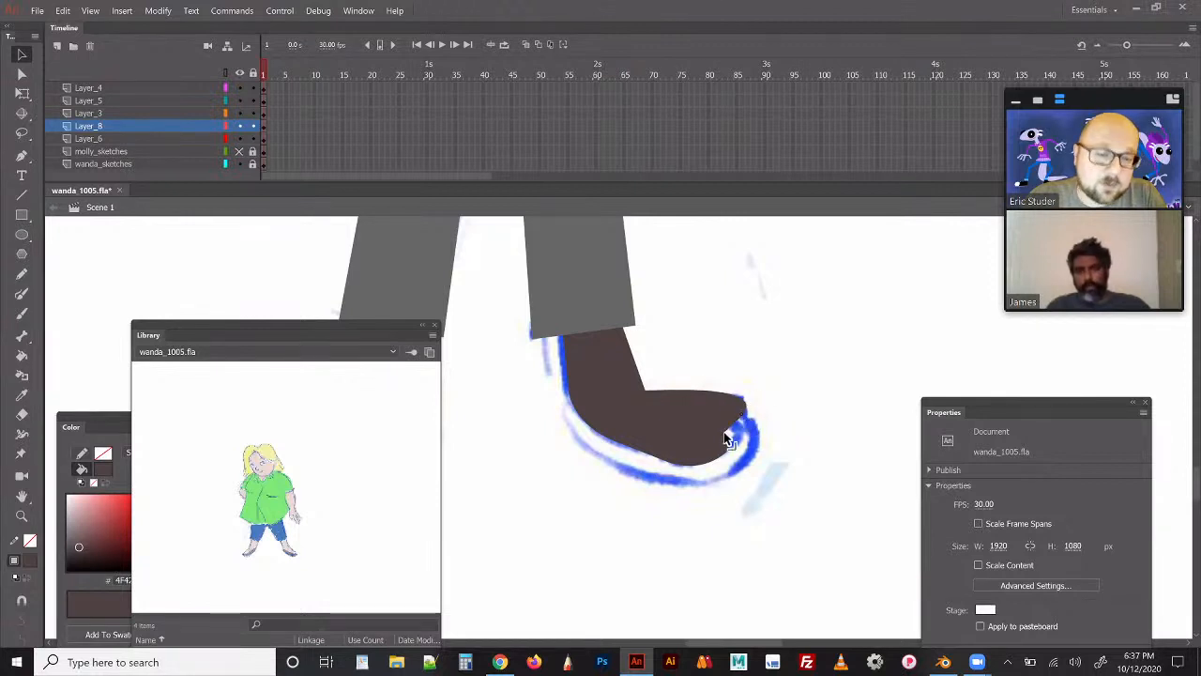
drag(742, 416, 725, 454)
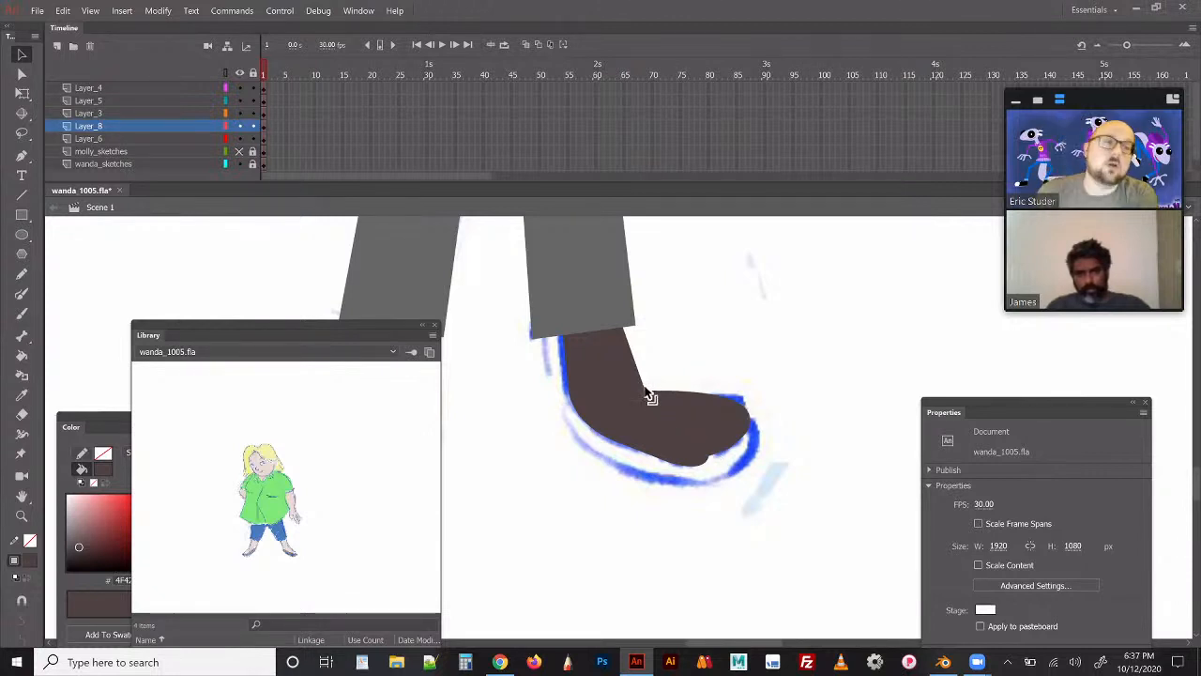
drag(647, 396, 621, 384)
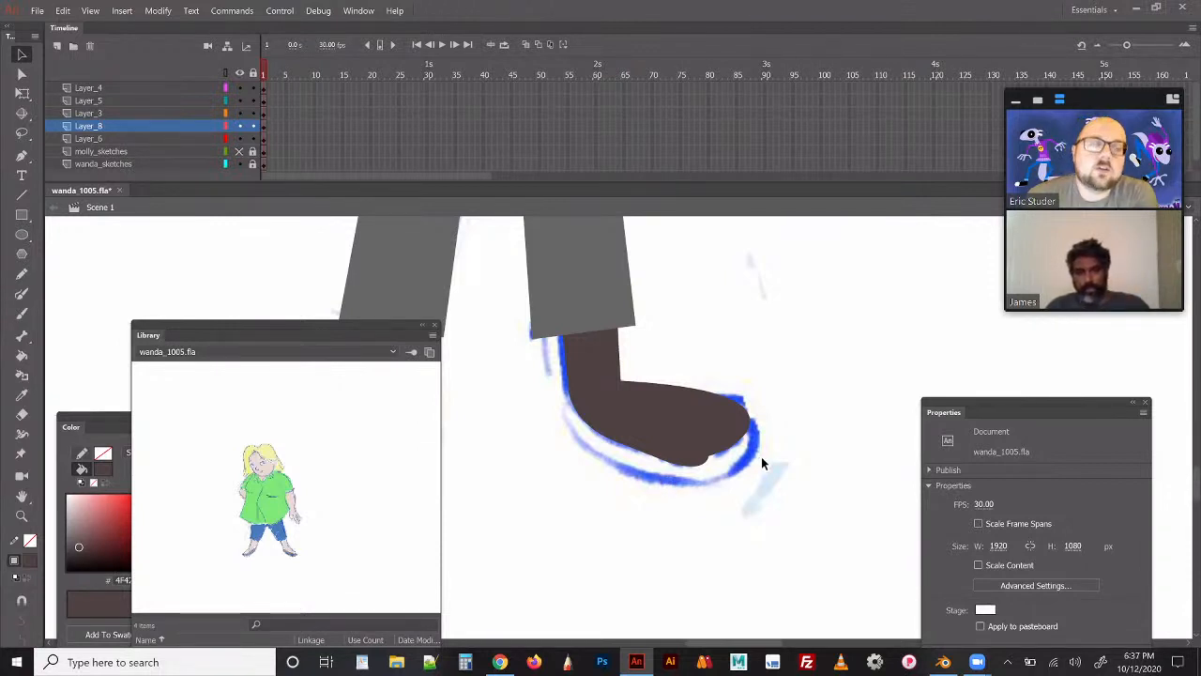
- Add a new layer directly above the foot layer and lock Layer_4, Layer_5, Layer_3 and Layer_8
key(z)
alt+click(708, 435)
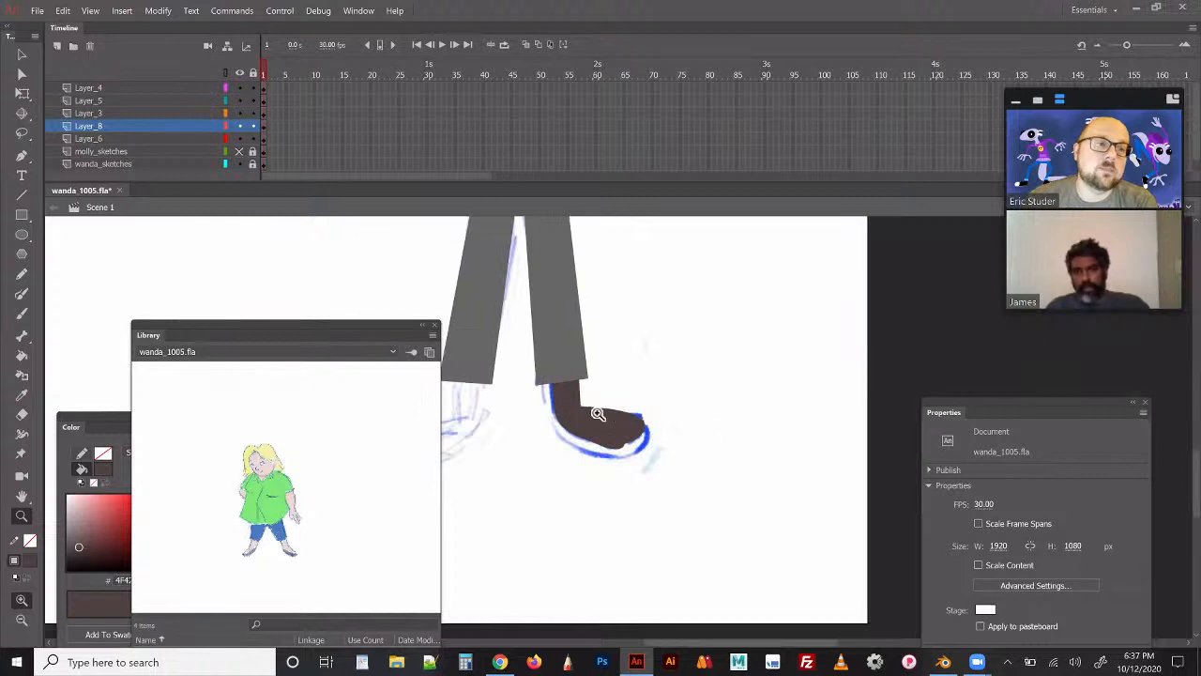
drag(352, 329, 249, 331)
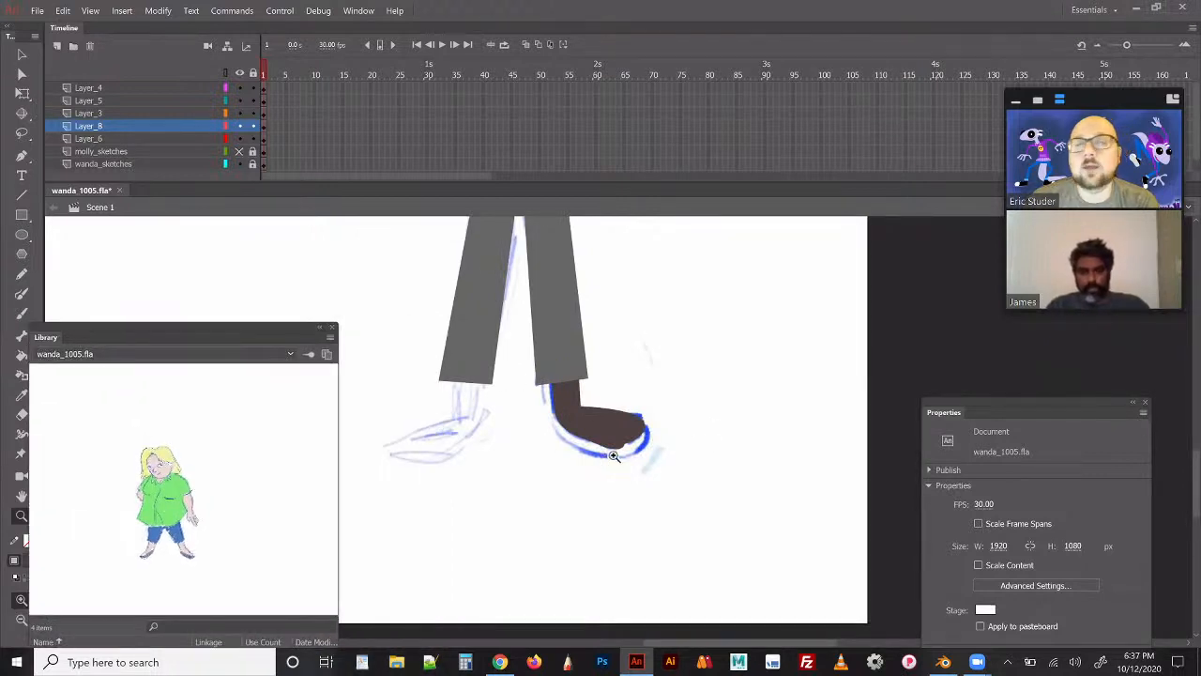
drag(557, 353, 734, 510)
key(v)
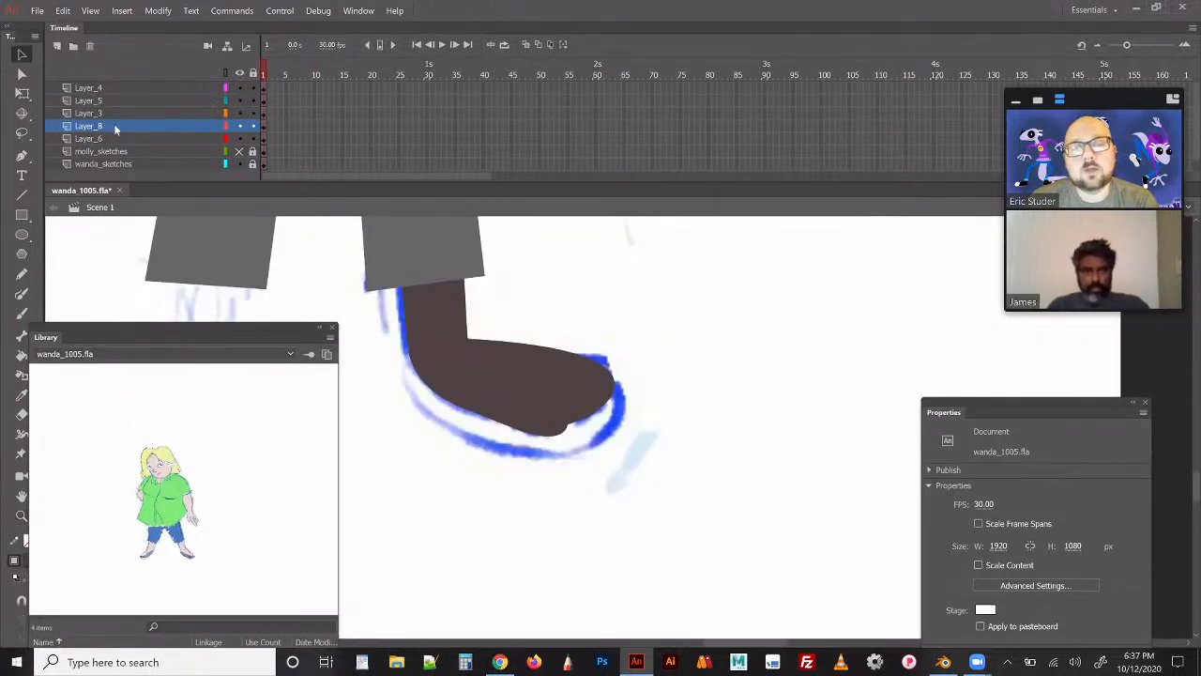
double_click(111, 124)
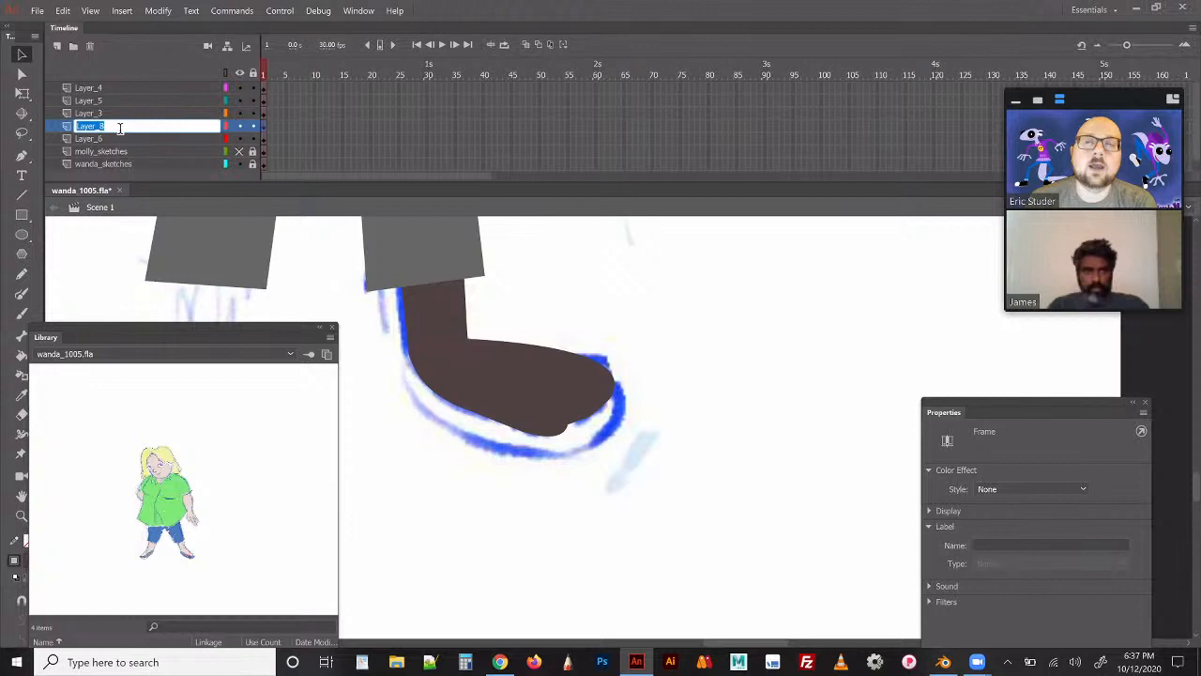
click(69, 128)
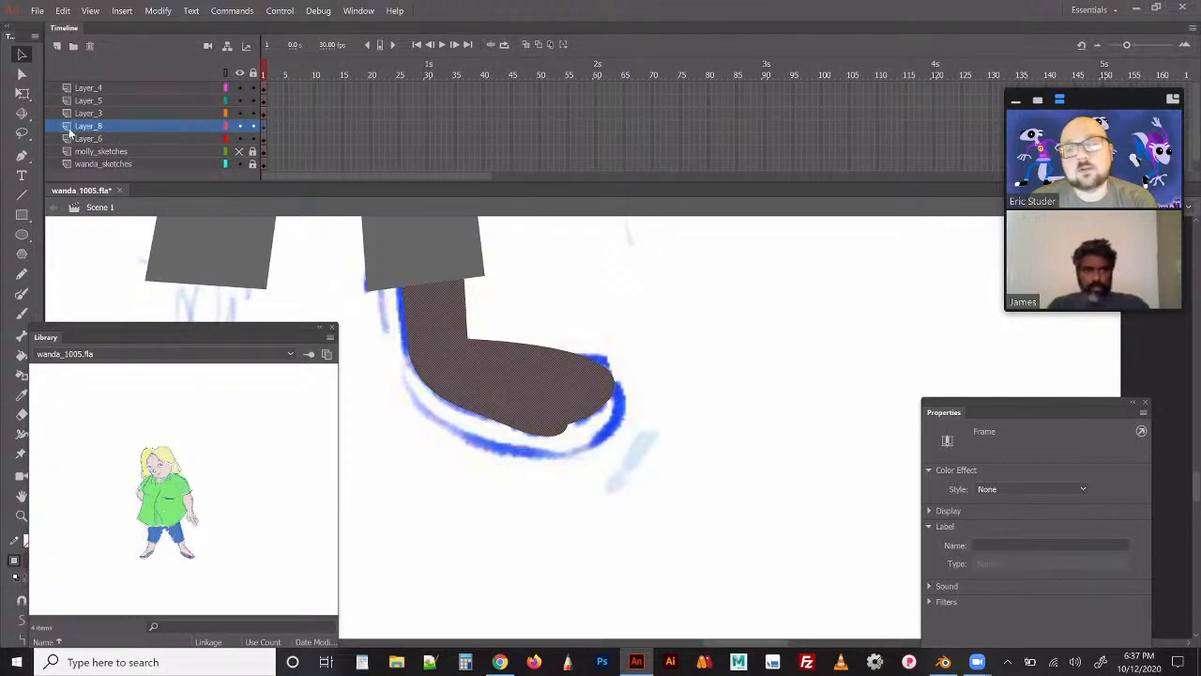
click(57, 46)
click(264, 126)
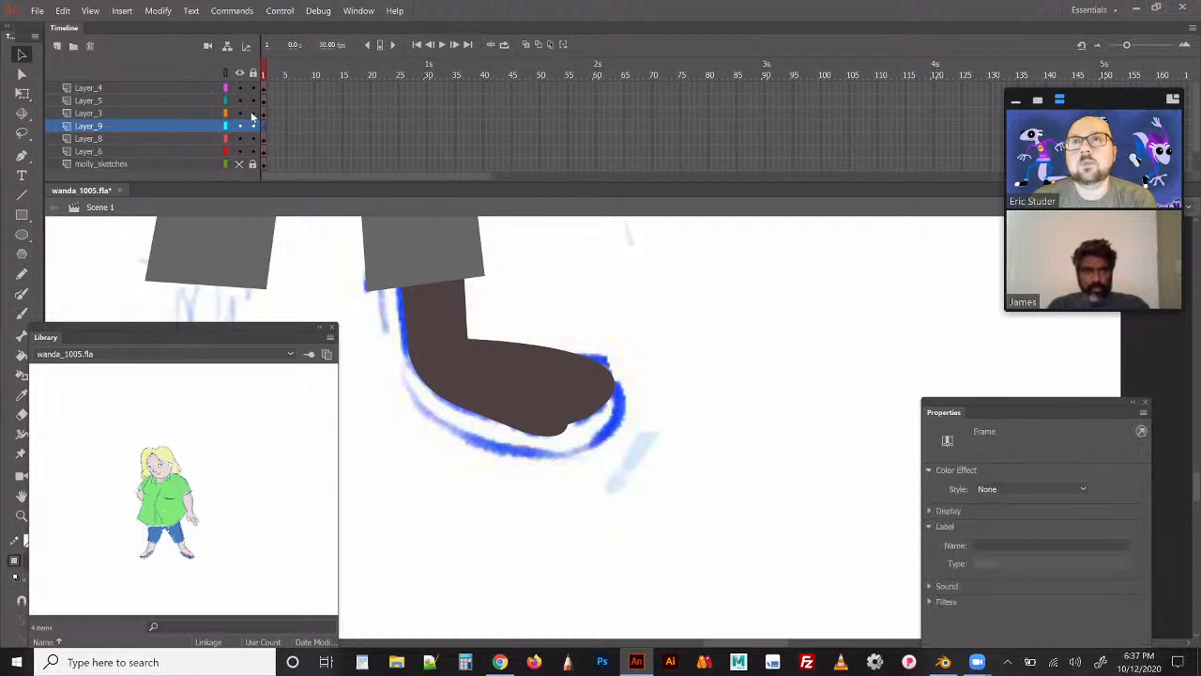
click(669, 384)
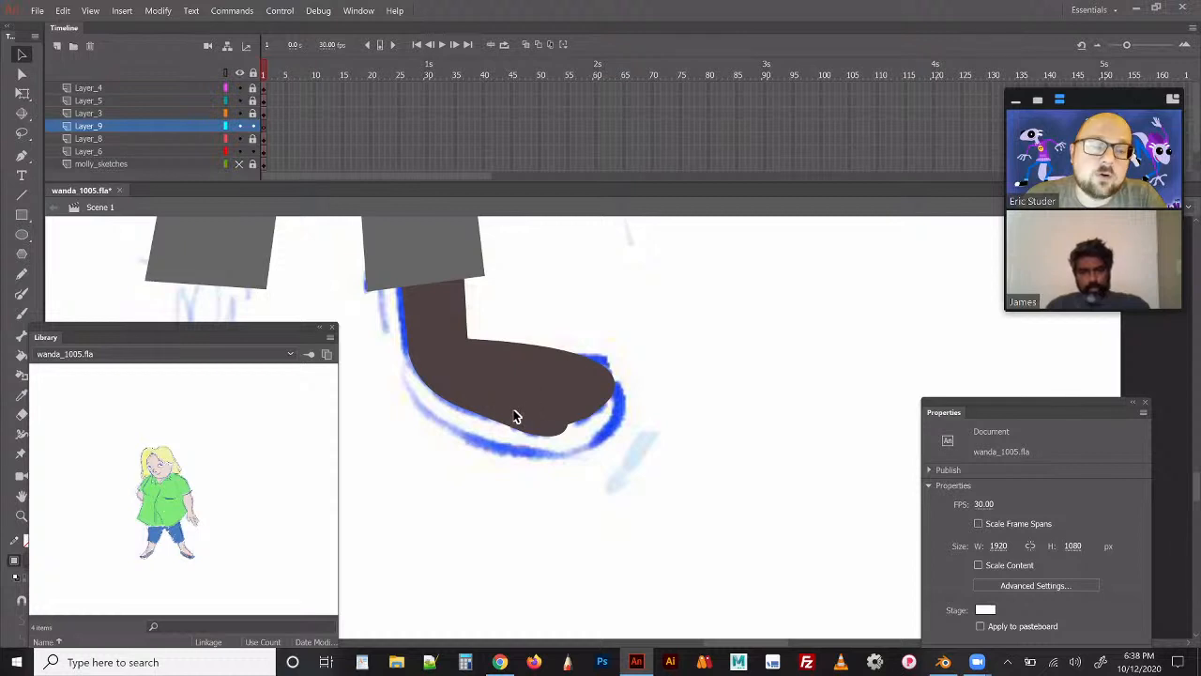
- Move the Library window clear of the artwork and set the fill color to olive green 576E22
key(n)
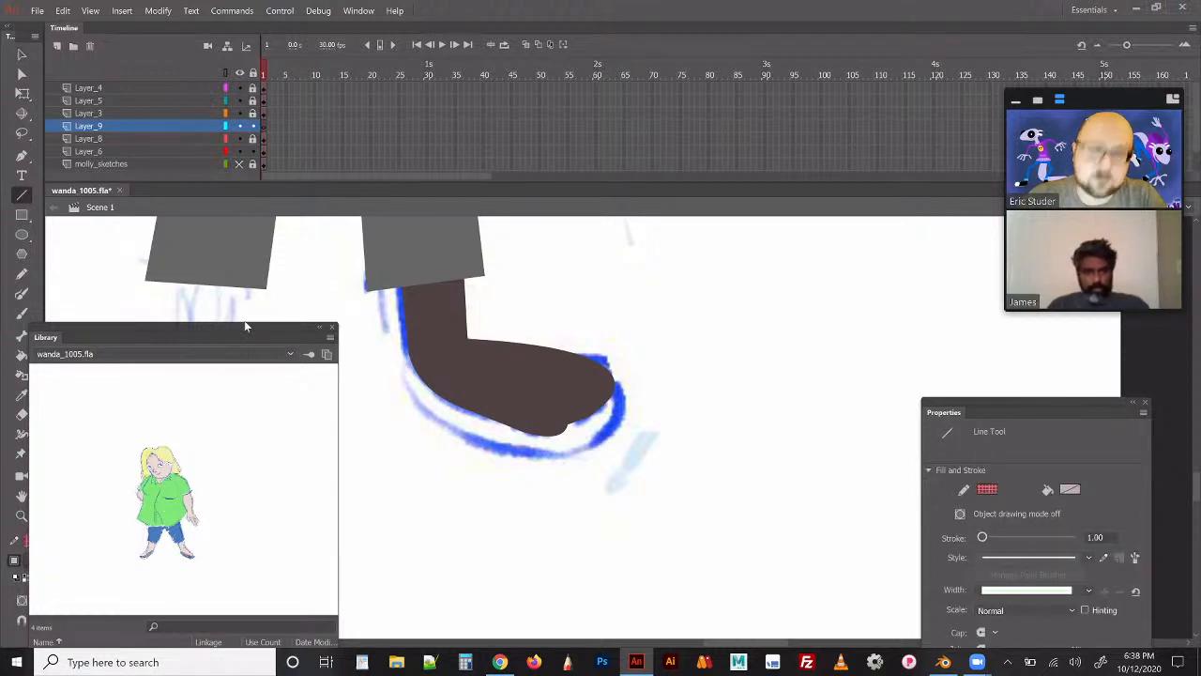
drag(244, 326, 929, 351)
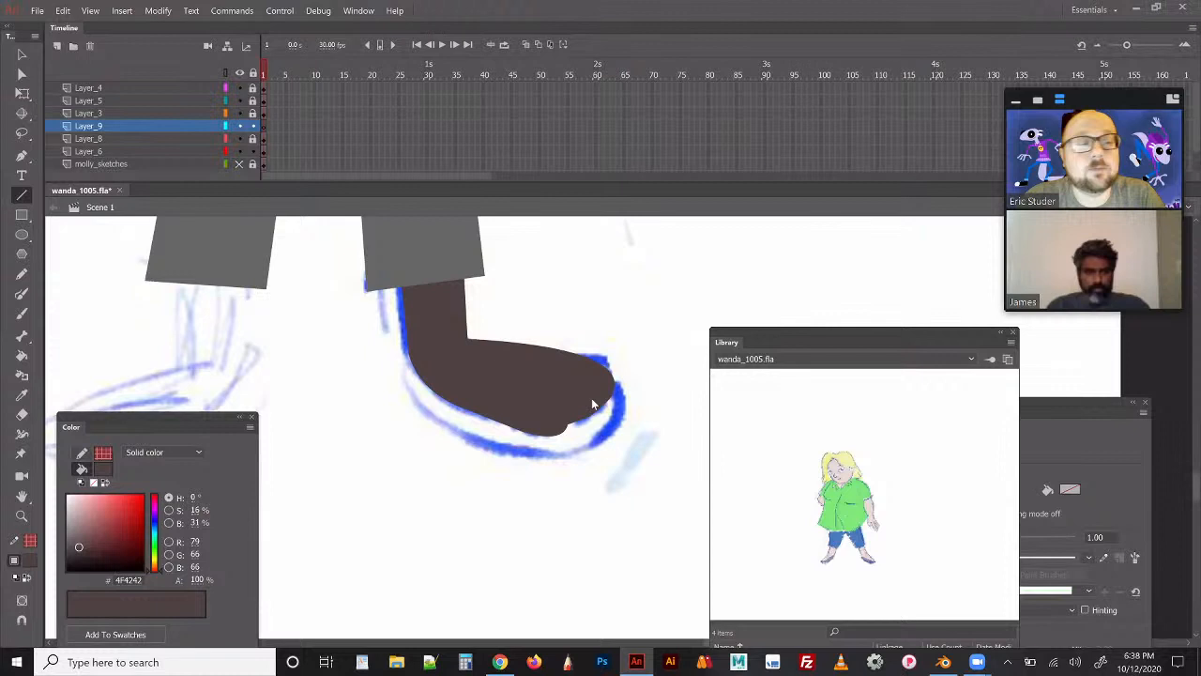
click(156, 558)
click(155, 557)
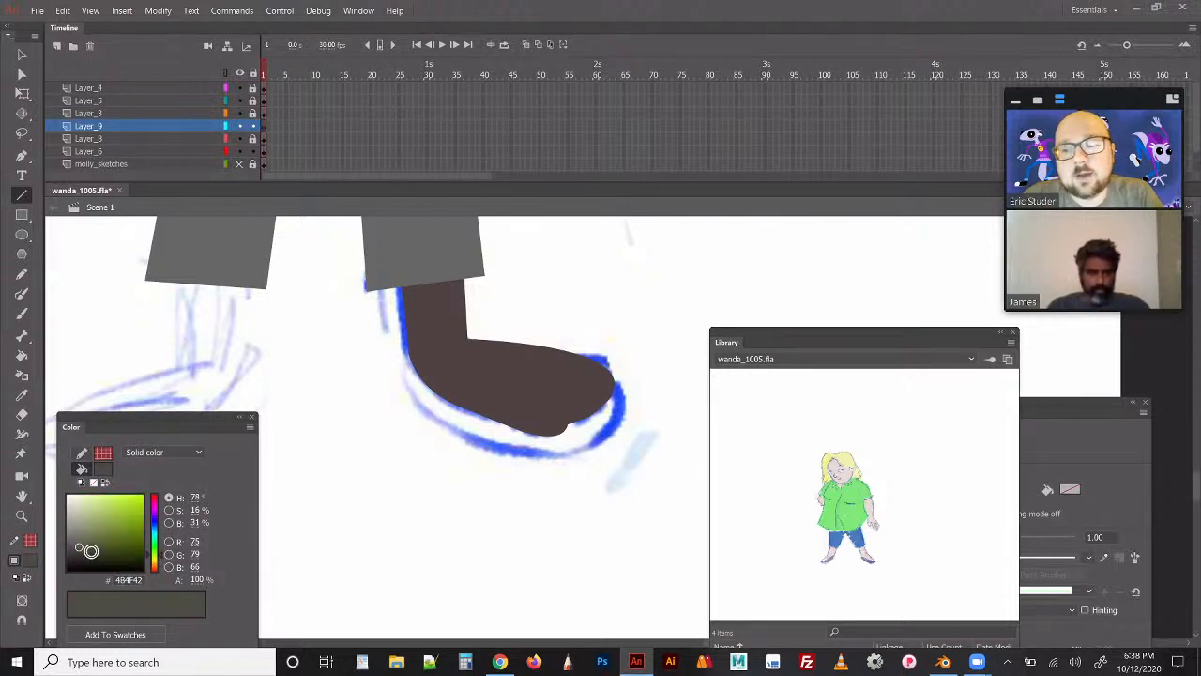
drag(90, 551, 120, 537)
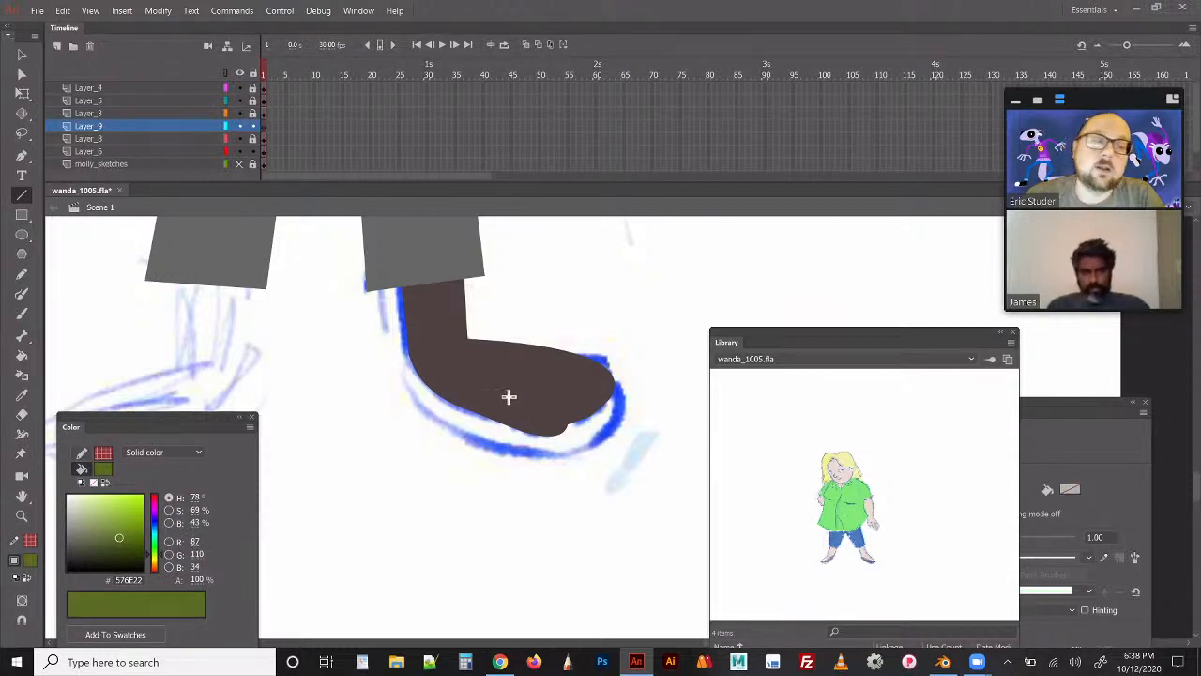
drag(509, 398, 572, 422)
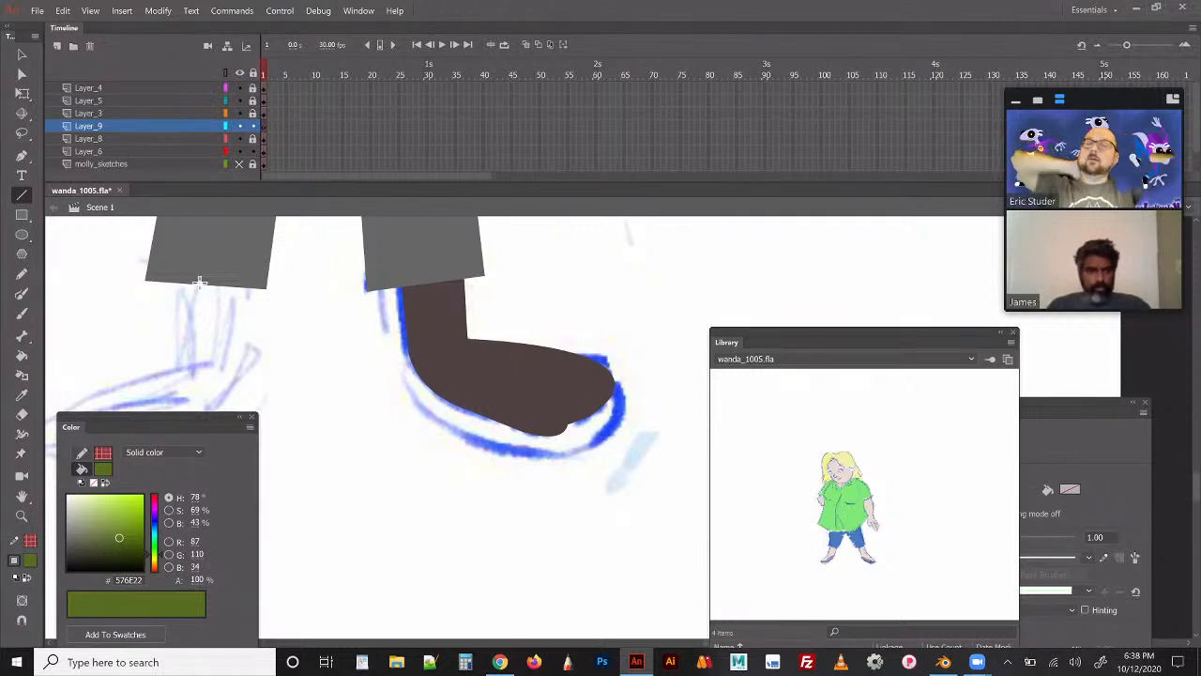
- Draw a small olive green rectangle about 16 px high just below the foot's sole and delete its red outline
click(22, 215)
drag(408, 424, 475, 462)
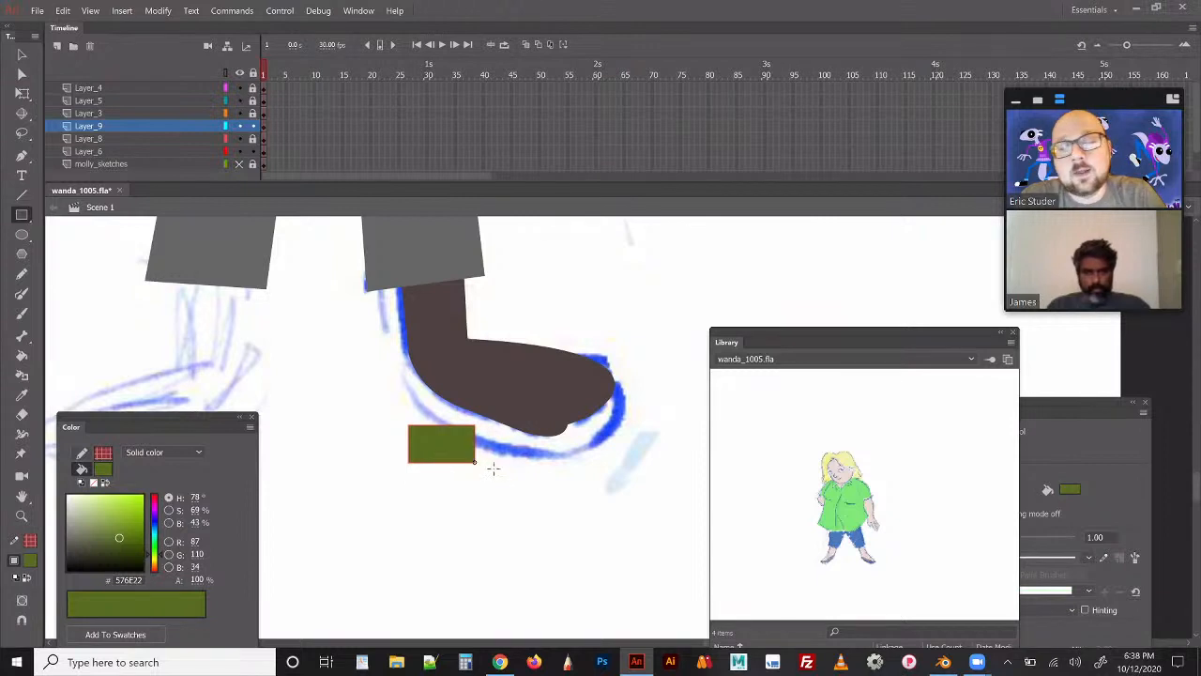
key(v)
double_click(473, 444)
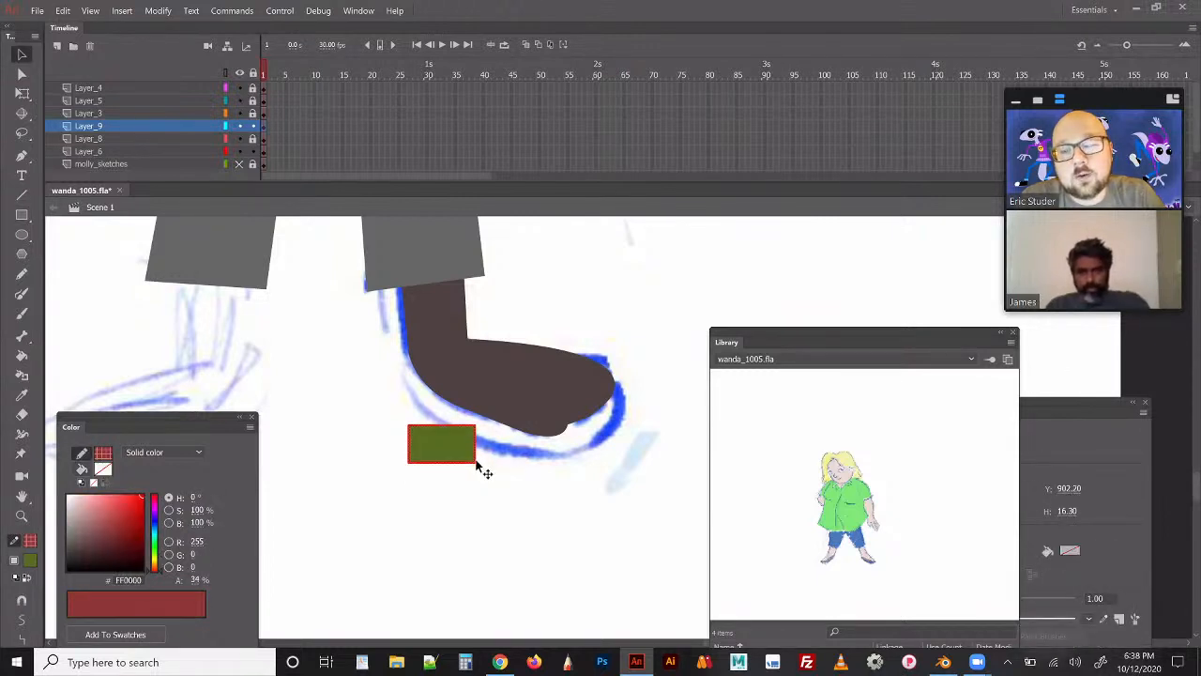
key(Delete)
- Pull the green rectangle's corners onto the foot to form a wedge along the sole from the heel toward the toes
drag(476, 429, 568, 407)
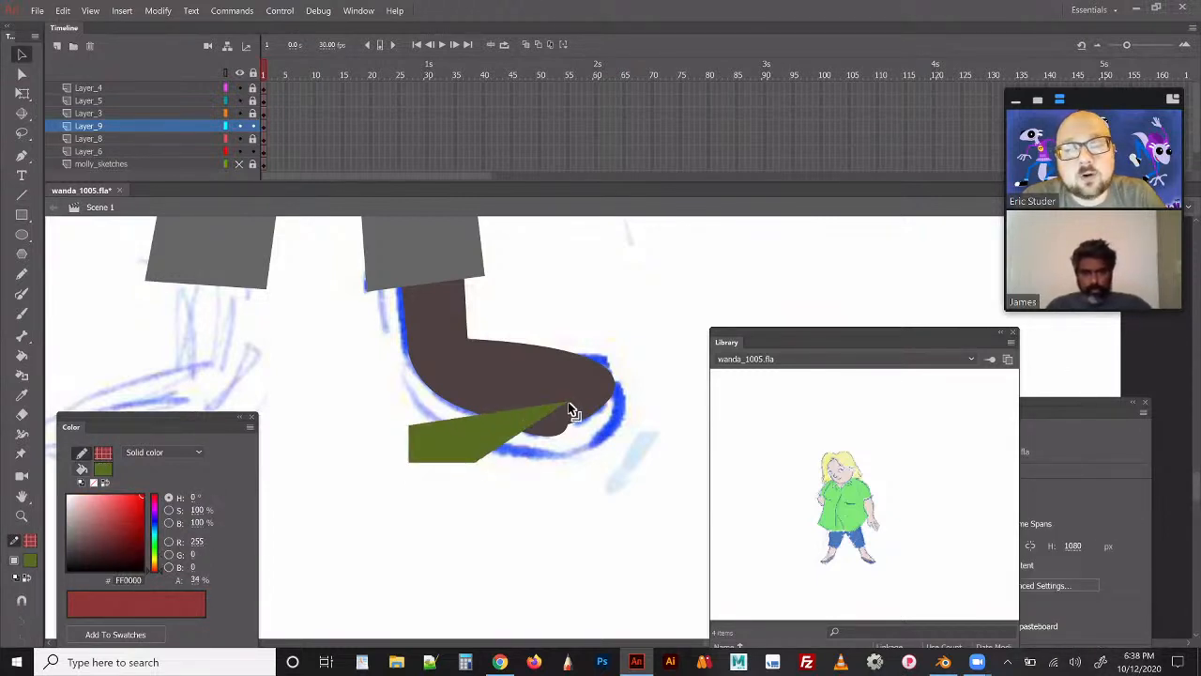
drag(477, 462, 518, 435)
drag(409, 424, 547, 400)
drag(412, 469, 420, 375)
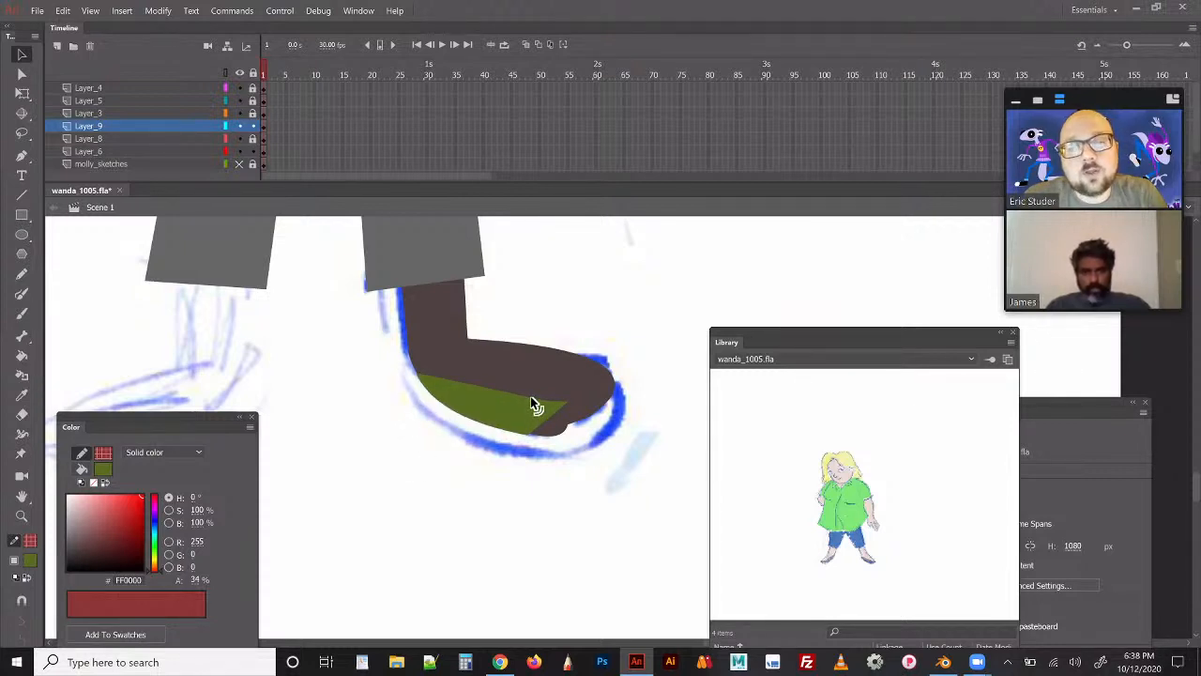
- Bend the green shape's edges into a thin curved strap and a thicker sole running beneath the foot from heel to toe
drag(530, 396, 524, 432)
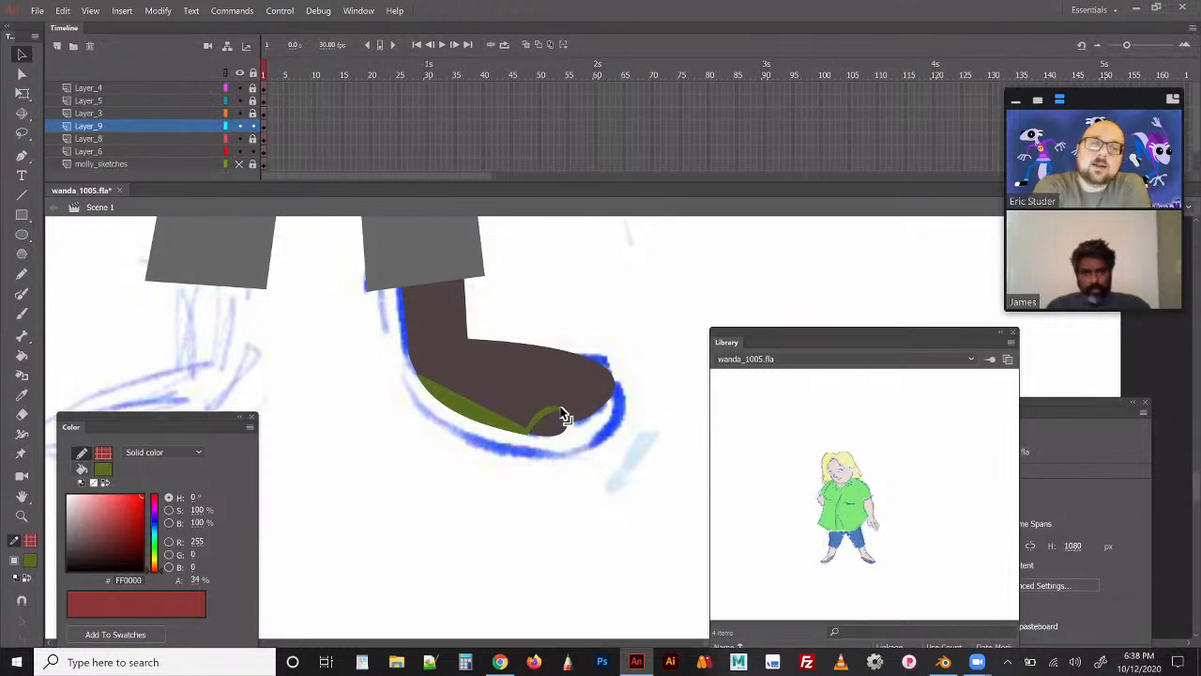
drag(555, 413, 528, 429)
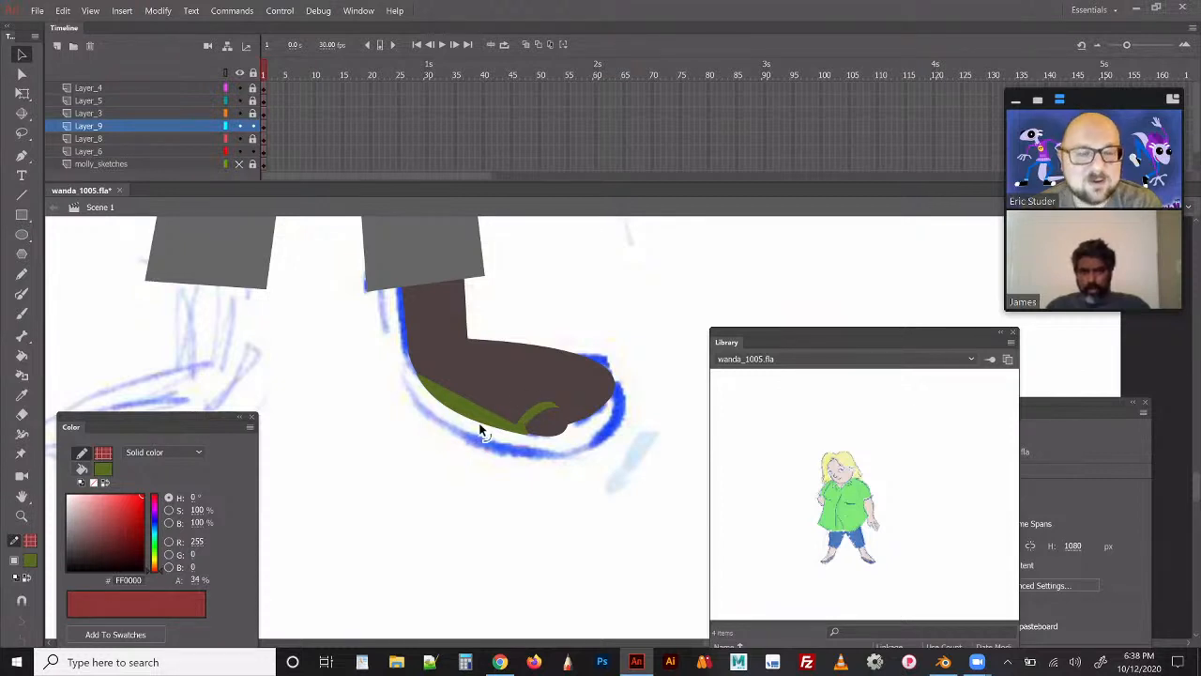
drag(478, 426, 486, 439)
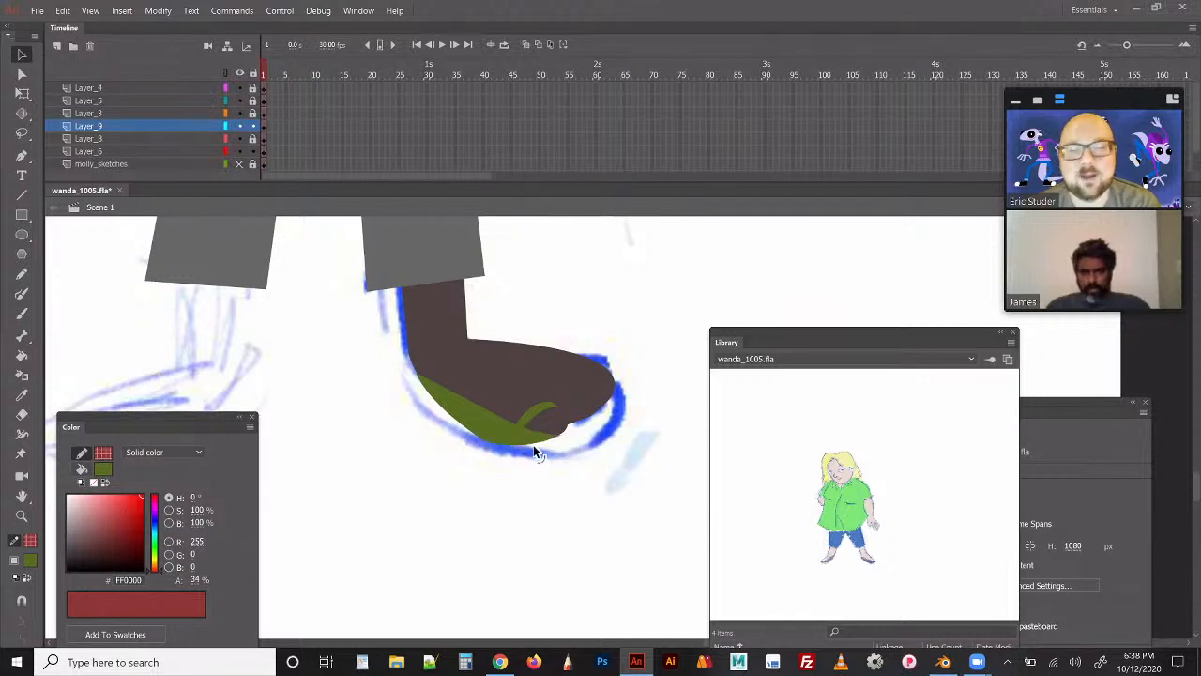
drag(565, 435, 598, 404)
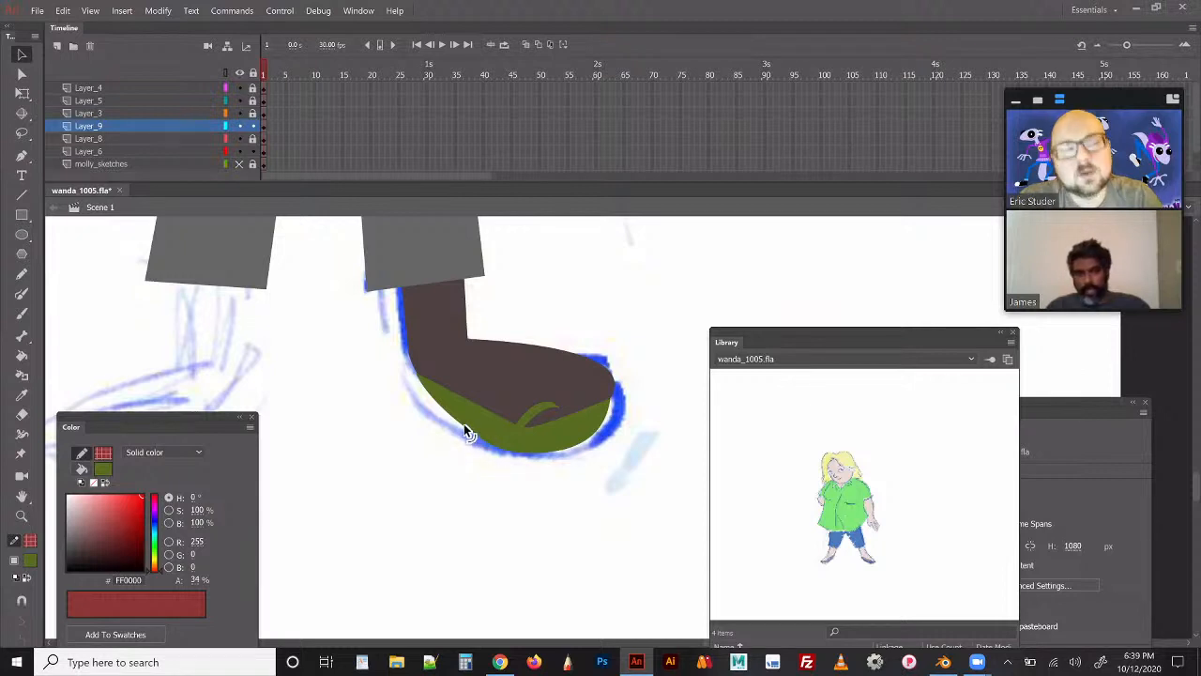
mouse_move(463, 425)
mouse_down()
mouse_move(416, 398)
mouse_move(448, 423)
mouse_move(437, 417)
mouse_up()
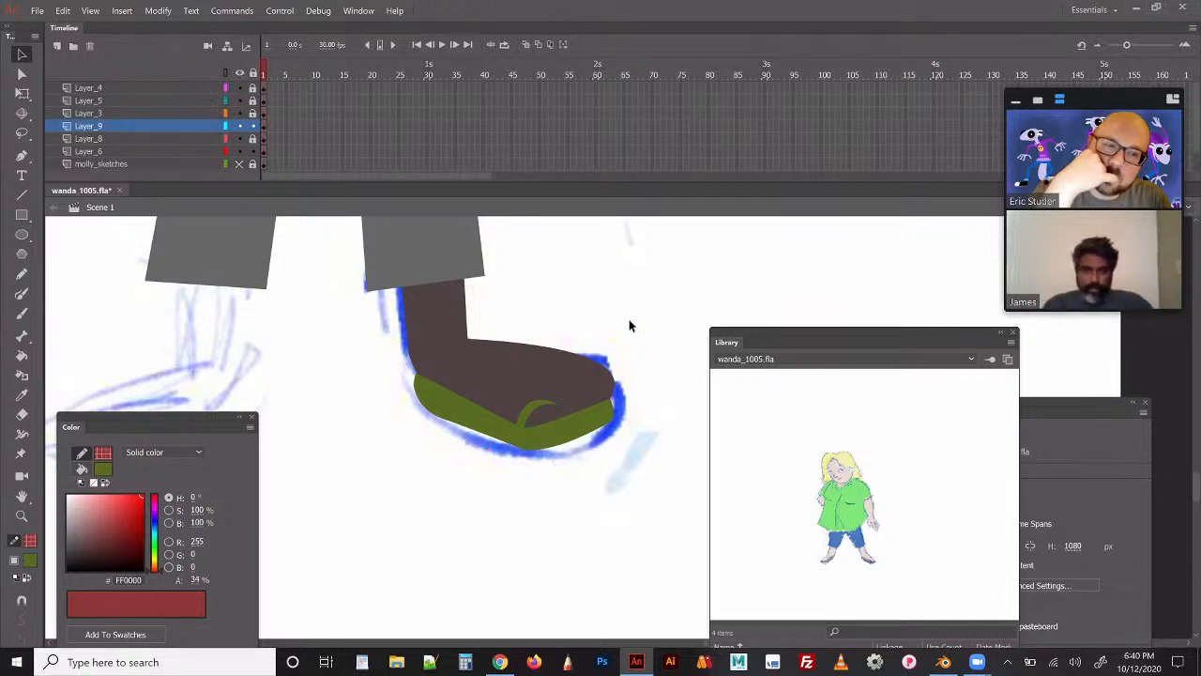
- Examine the green sandal up close and in proportion to the whole figure
key(z)
click(606, 403)
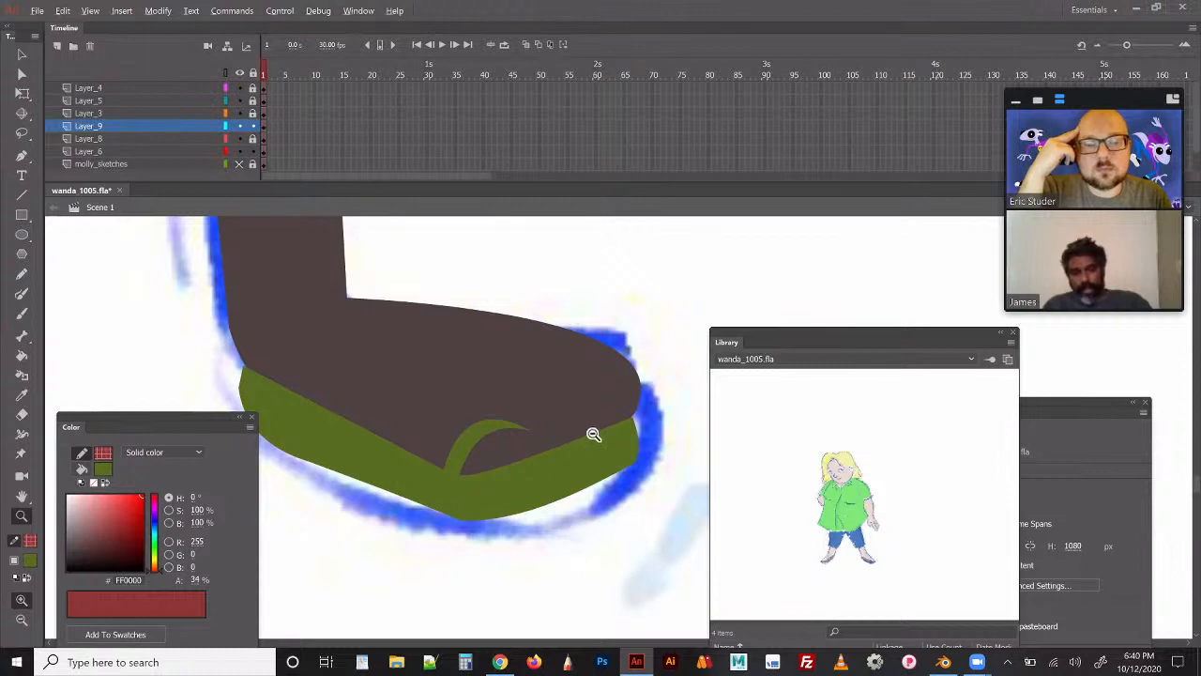
alt+click(598, 434)
alt+click(641, 449)
alt+click(638, 447)
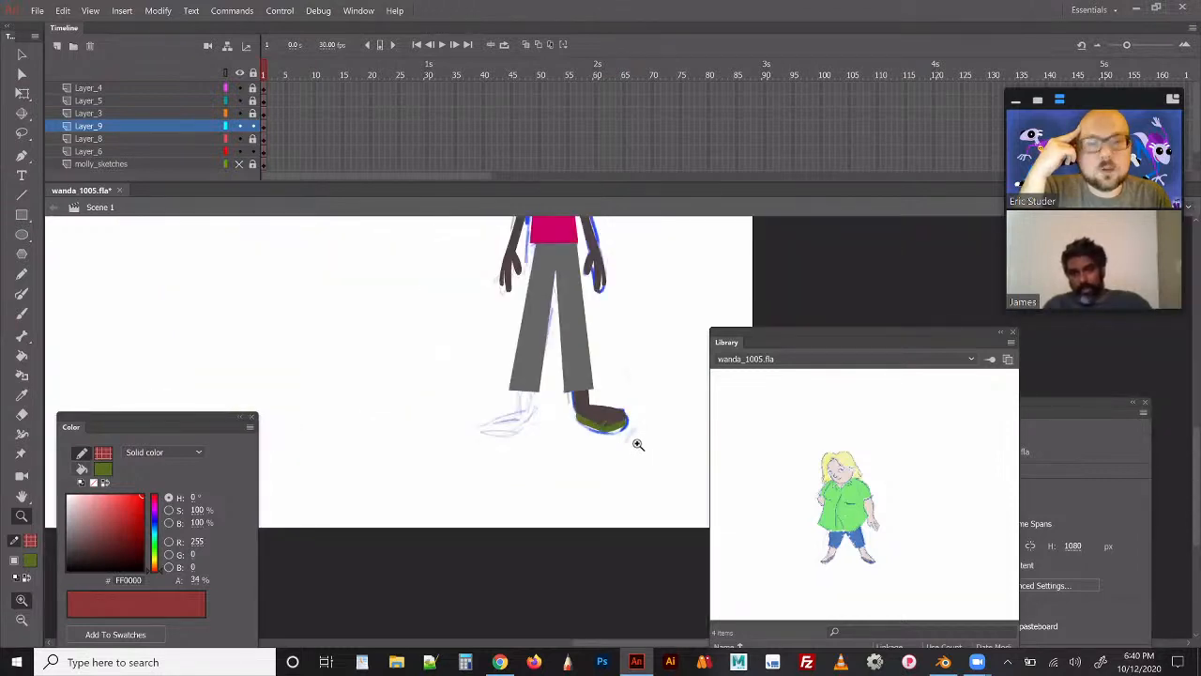
alt+click(618, 421)
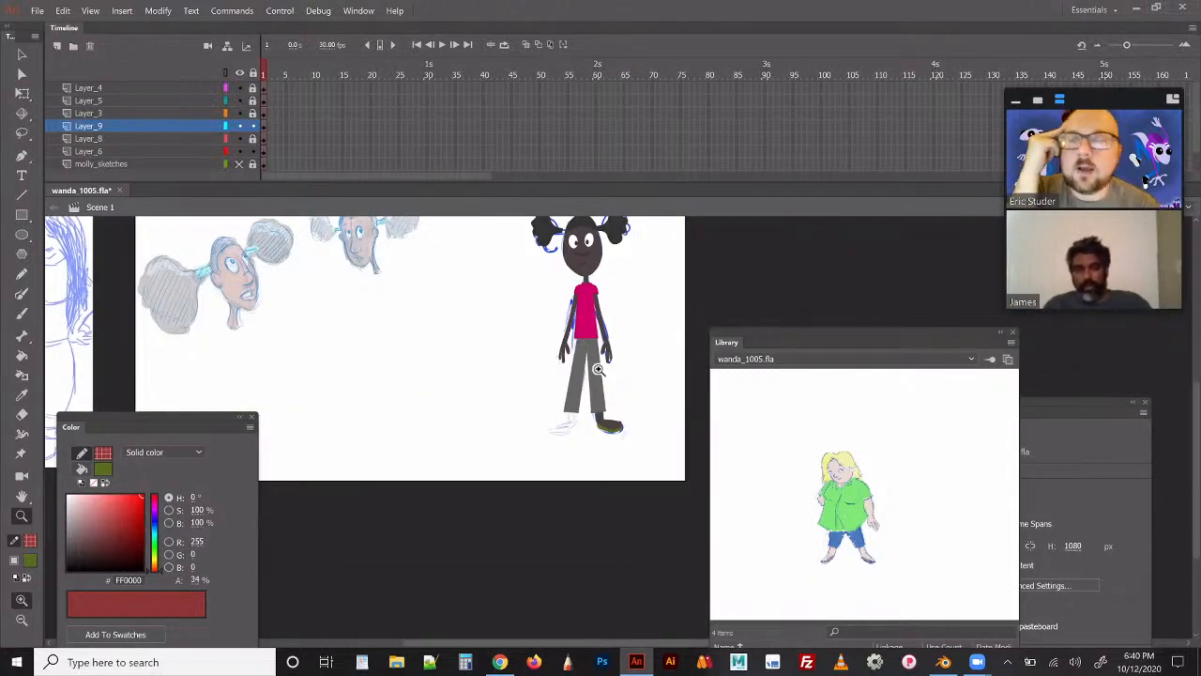
drag(577, 342, 600, 415)
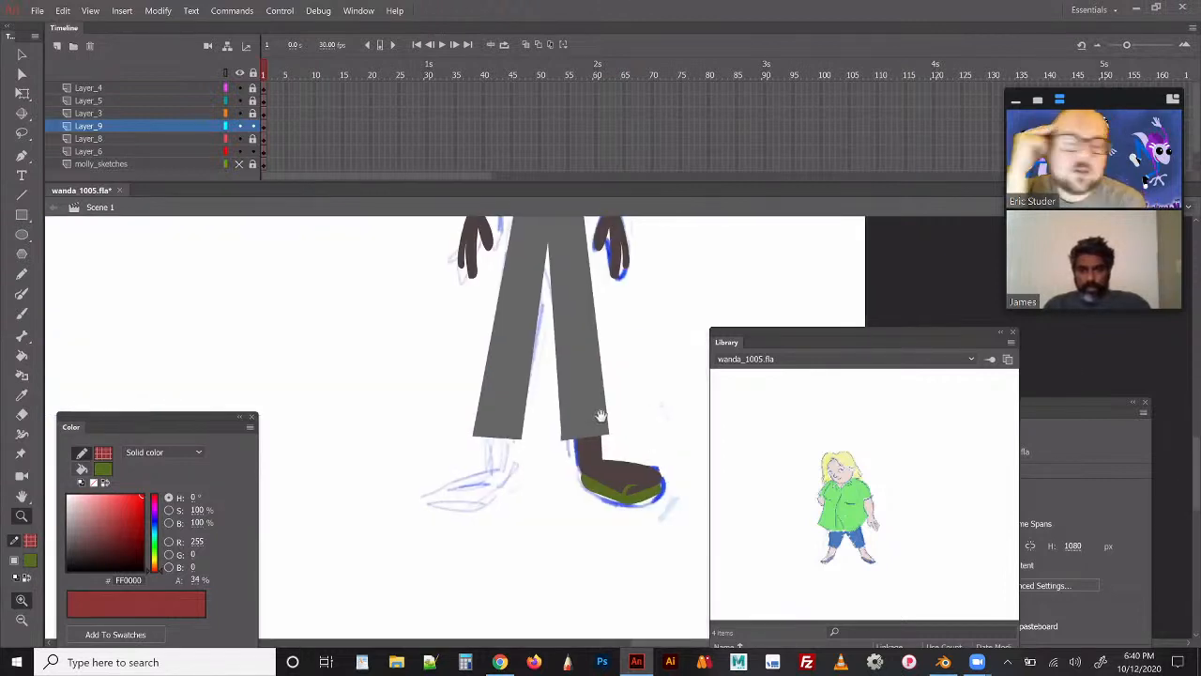
key(v)
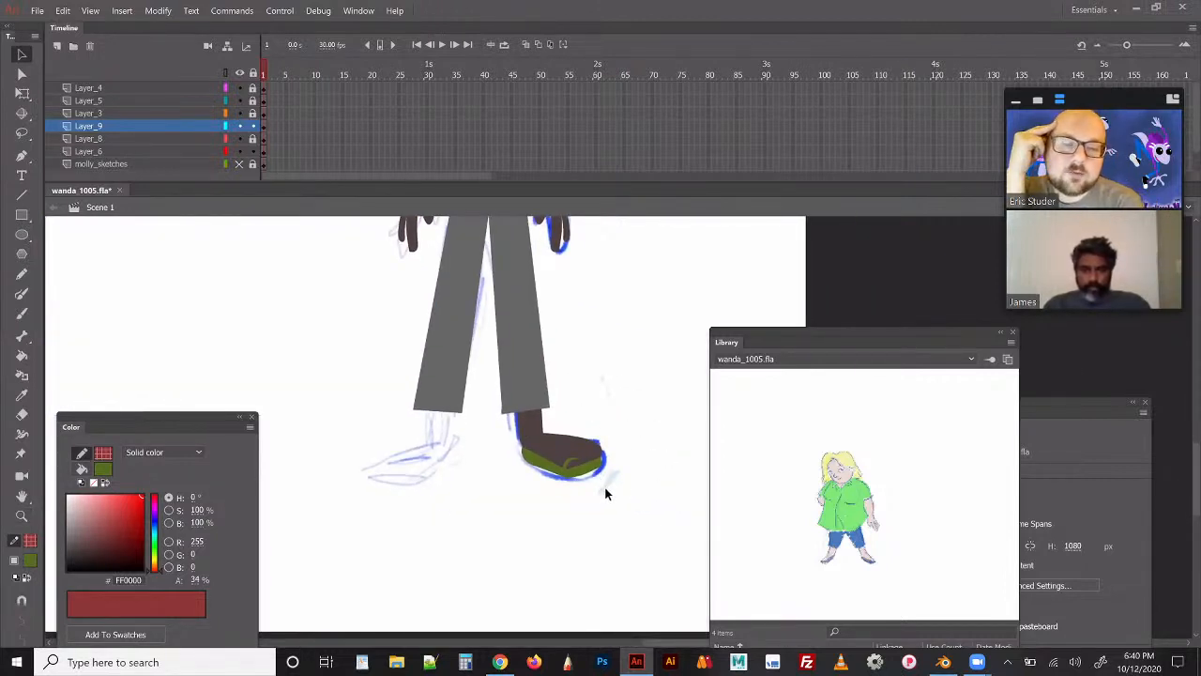
- Shift the sandal strap's base toward the heel and raise its curve into a rounder arch
key(z)
drag(563, 405, 635, 501)
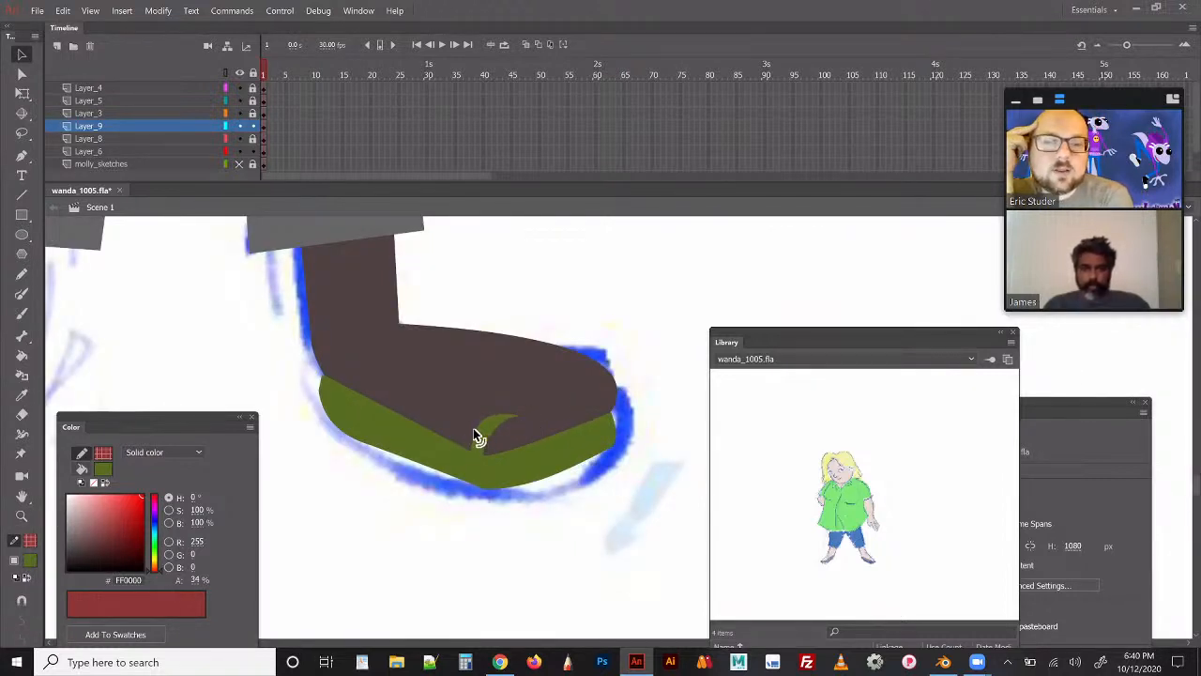
mouse_move(472, 428)
mouse_down()
mouse_move(491, 438)
mouse_move(473, 456)
mouse_move(459, 447)
mouse_up()
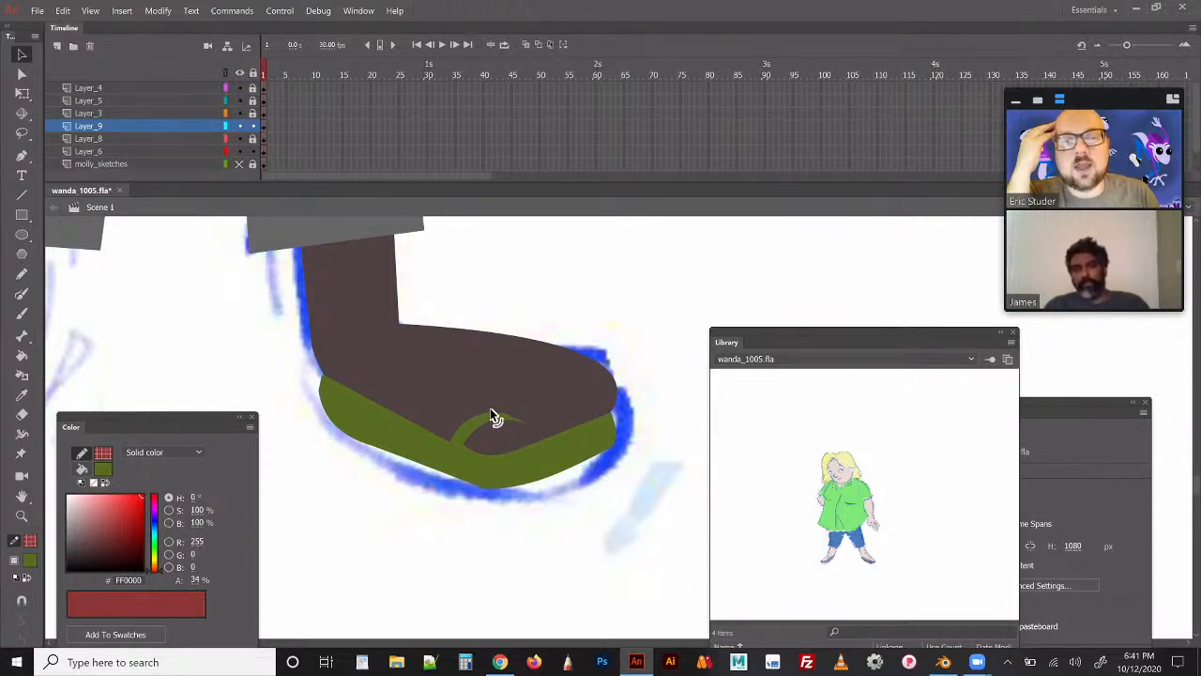
mouse_move(490, 417)
mouse_down()
mouse_move(488, 434)
mouse_move(480, 420)
mouse_up()
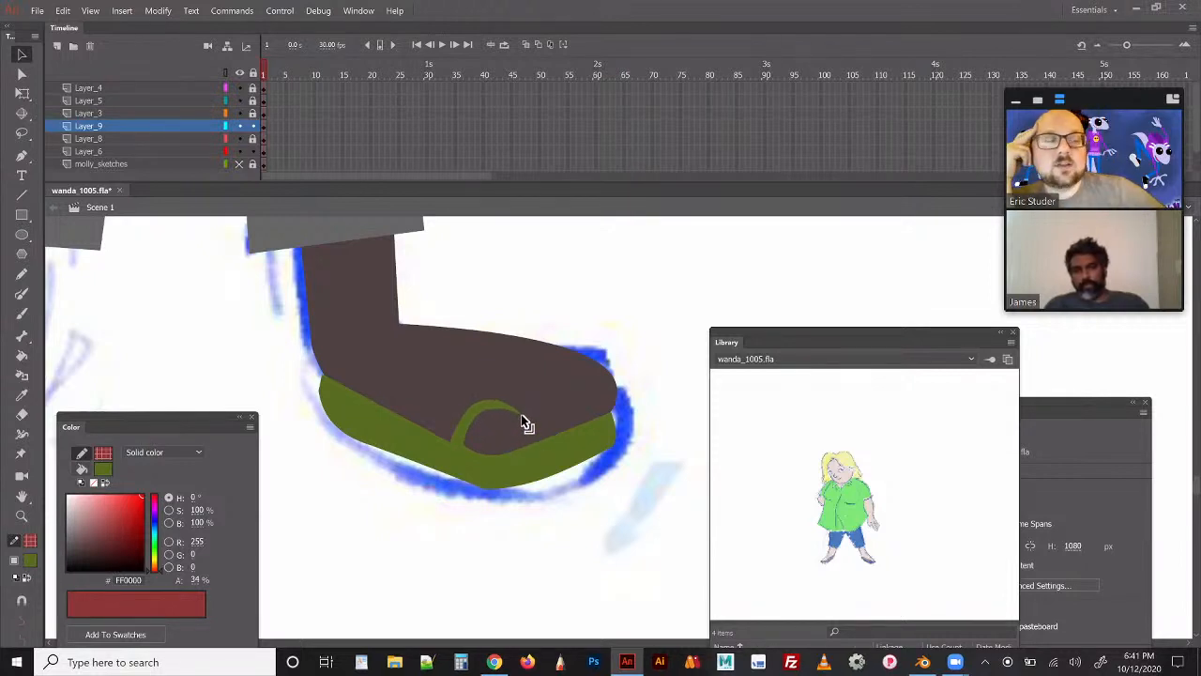
- Review the reshaped sandal strap and sole against the girl's full body and legs
key(z)
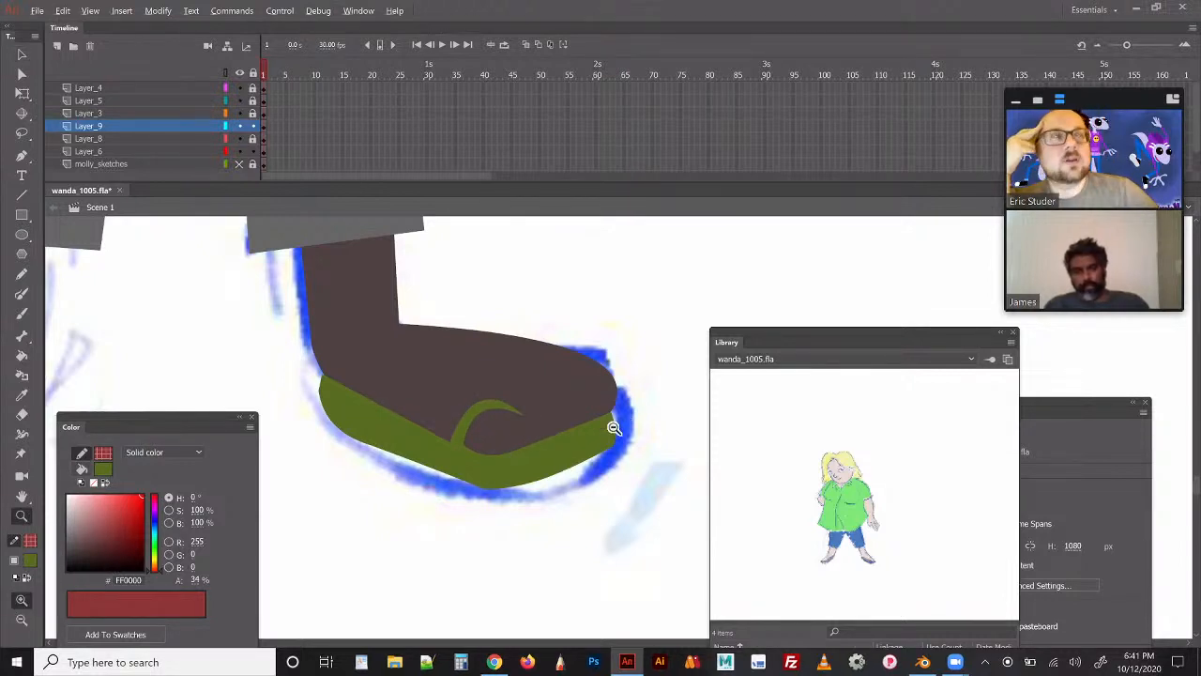
alt+click(619, 418)
alt+click(634, 444)
alt+click(637, 448)
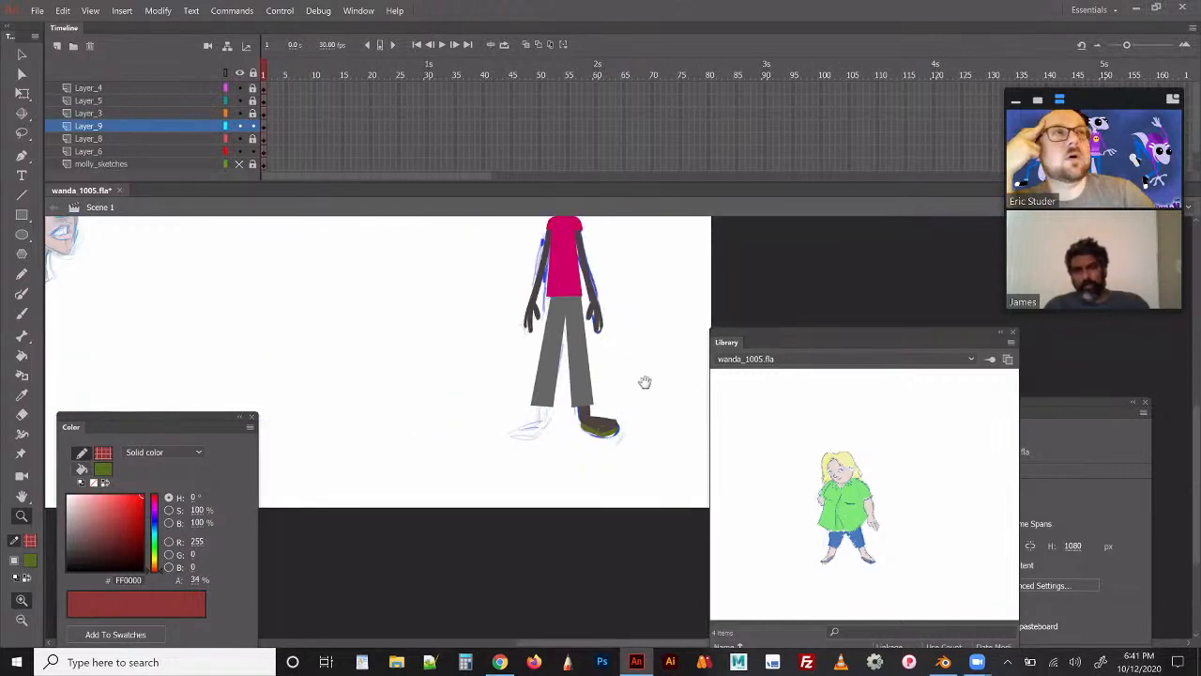
drag(643, 384, 627, 492)
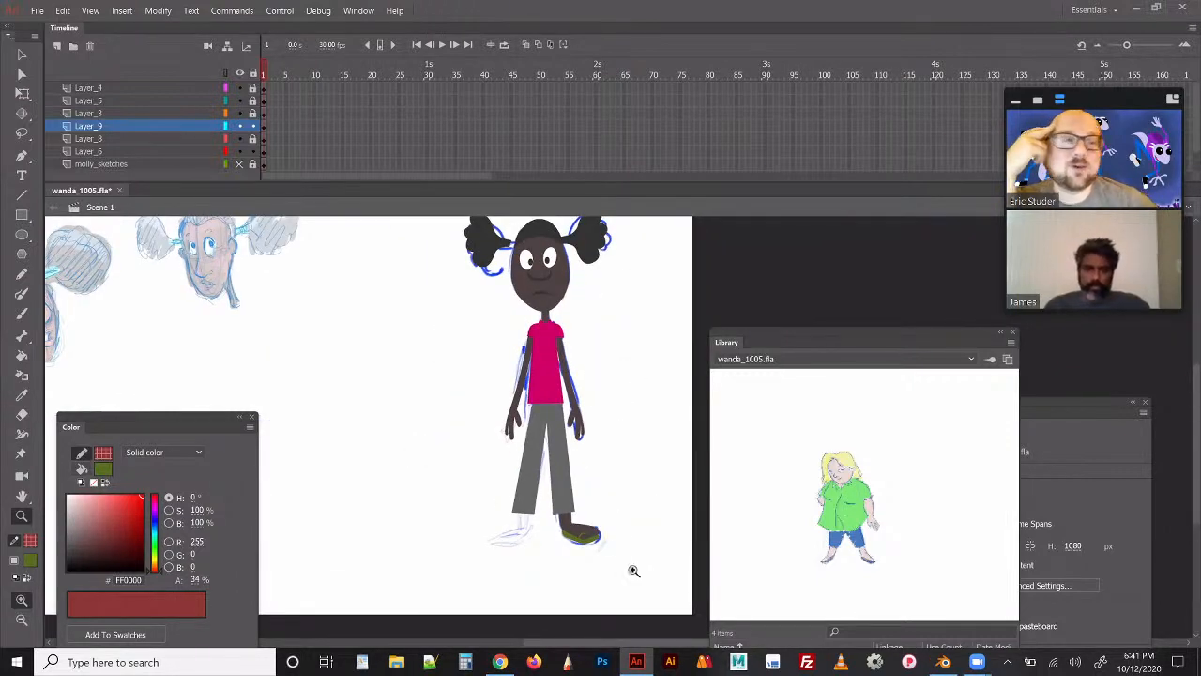
drag(634, 571, 569, 505)
key(v)
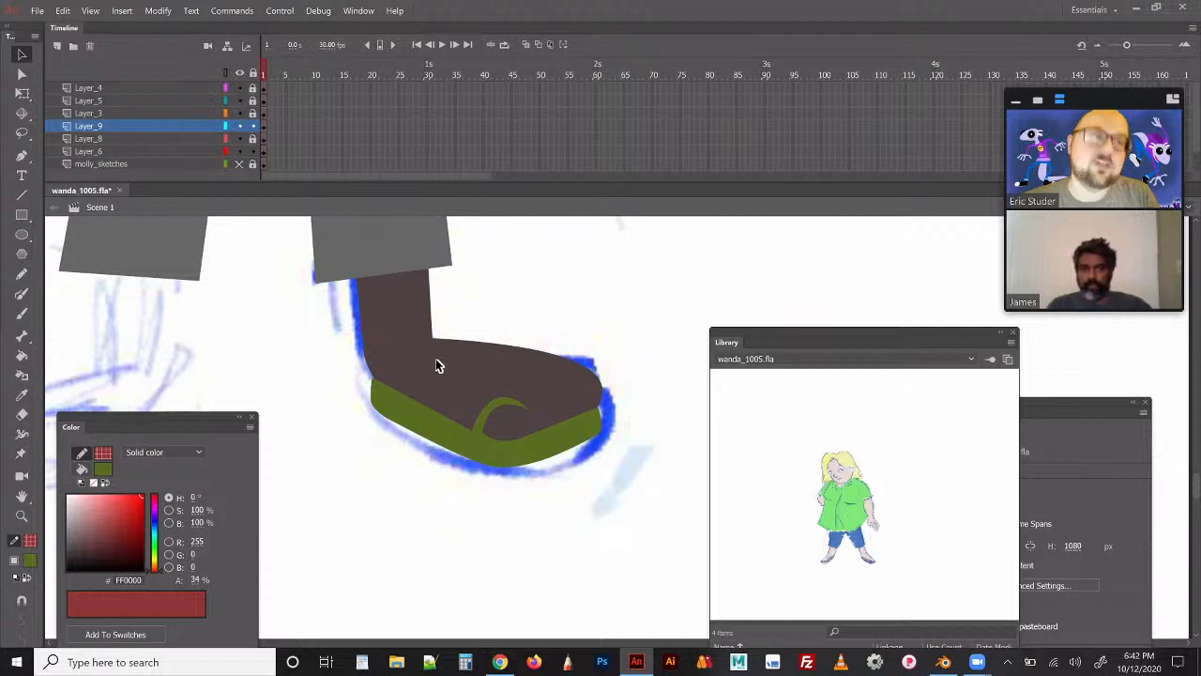
key(z)
alt+click(601, 413)
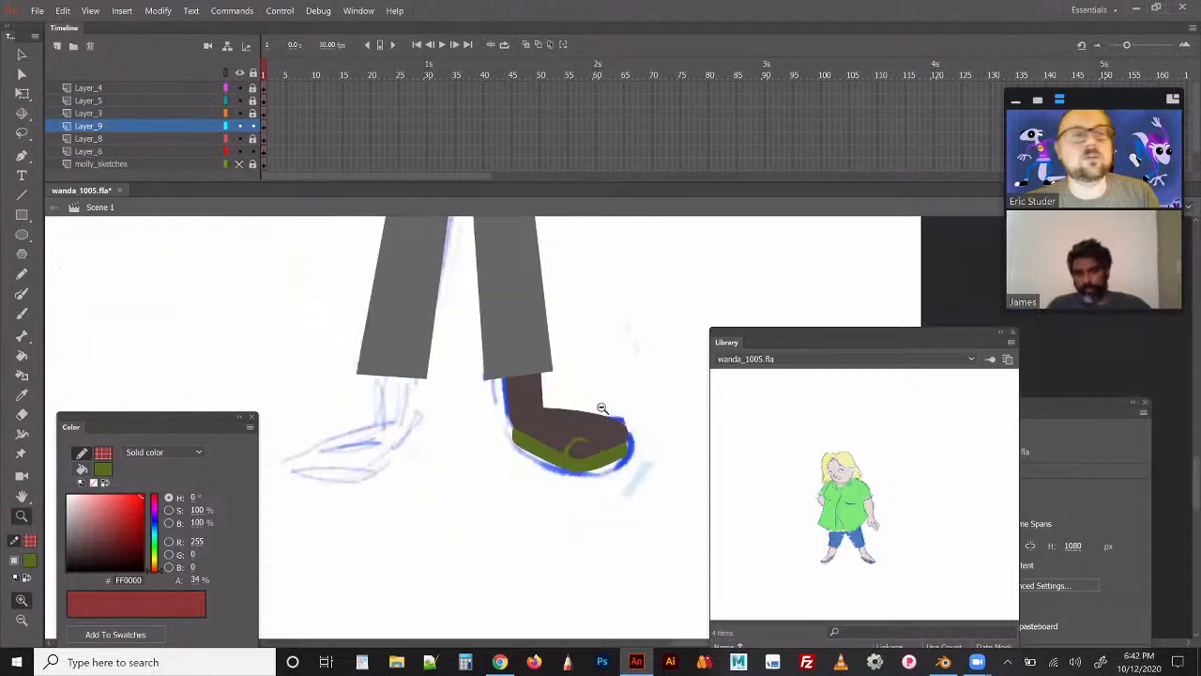
alt+click(637, 442)
scroll(569, 459, up, 2)
scroll(569, 459, left, 1)
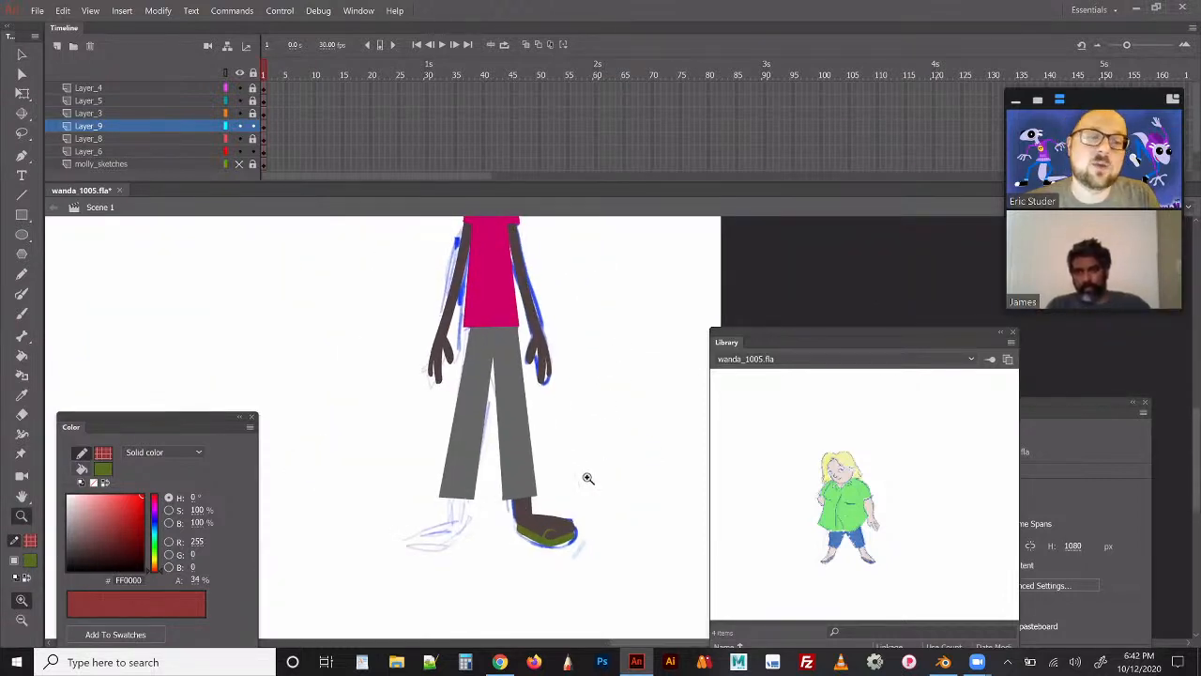
key(v)
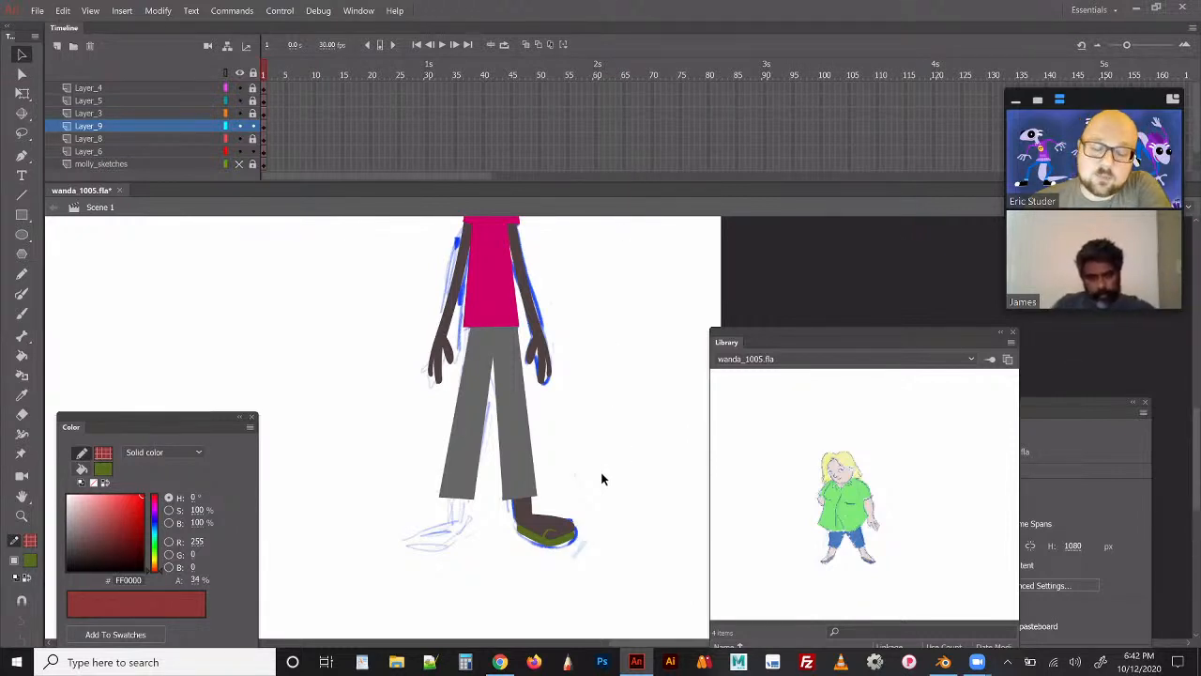
- Recolor the sandal's green fill to mustard yellow 9D9C11 and deselect it
scroll(611, 497, down, 2)
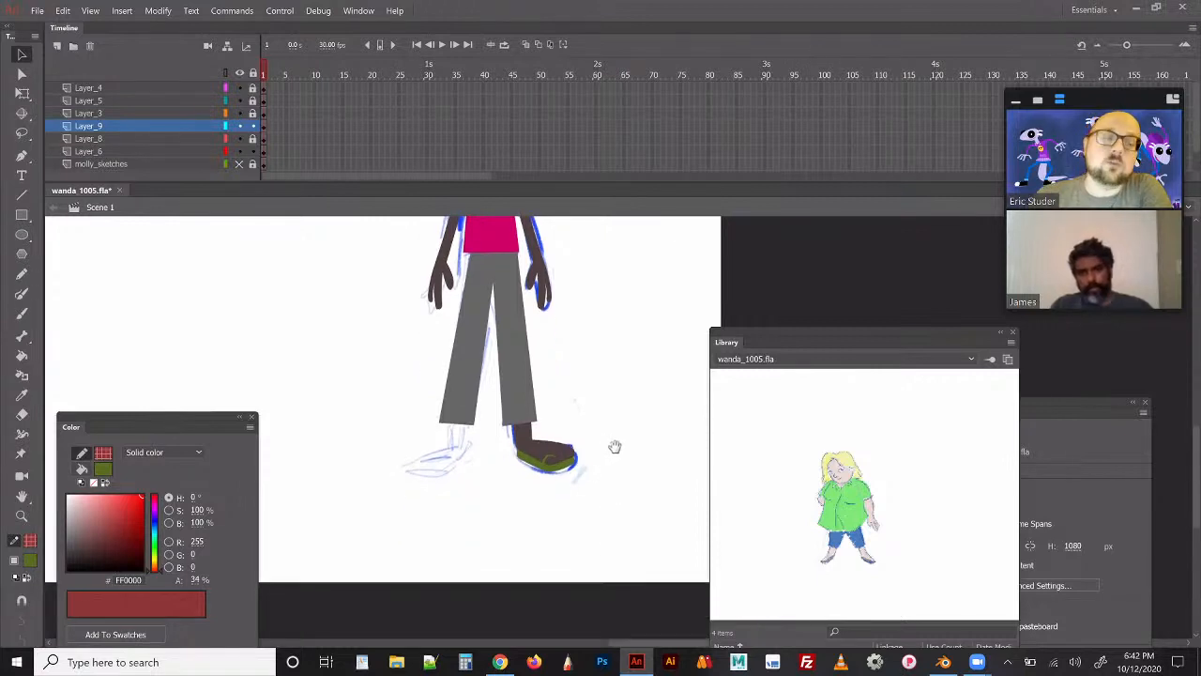
click(557, 479)
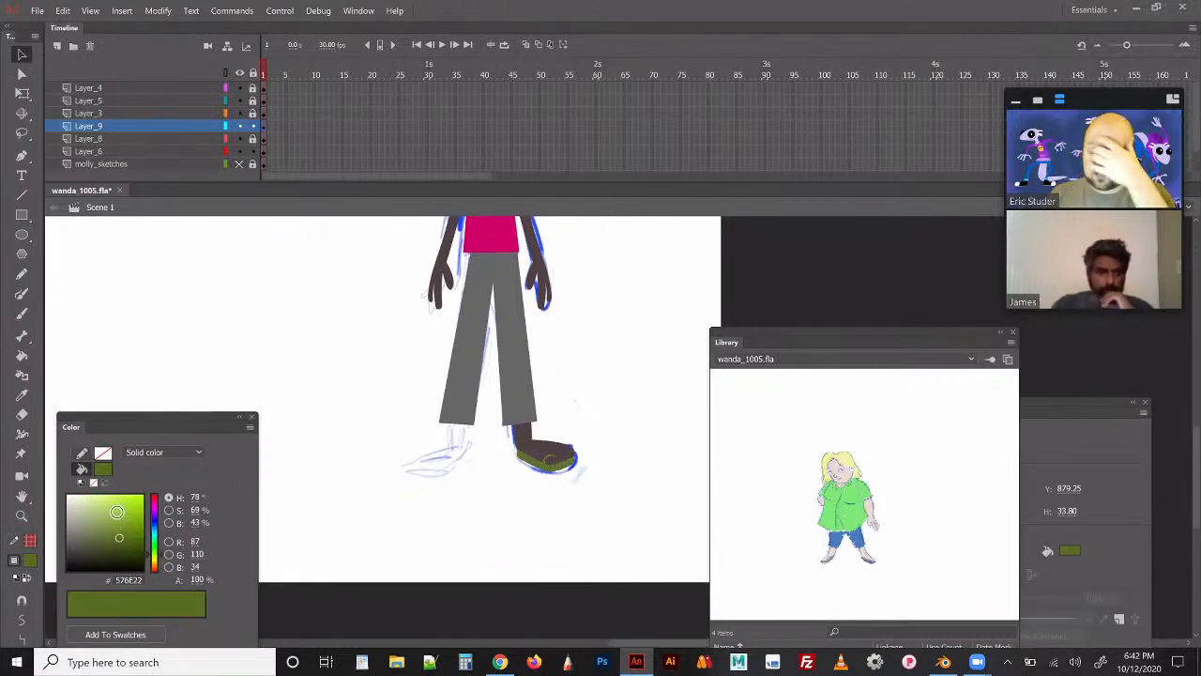
drag(157, 554, 134, 524)
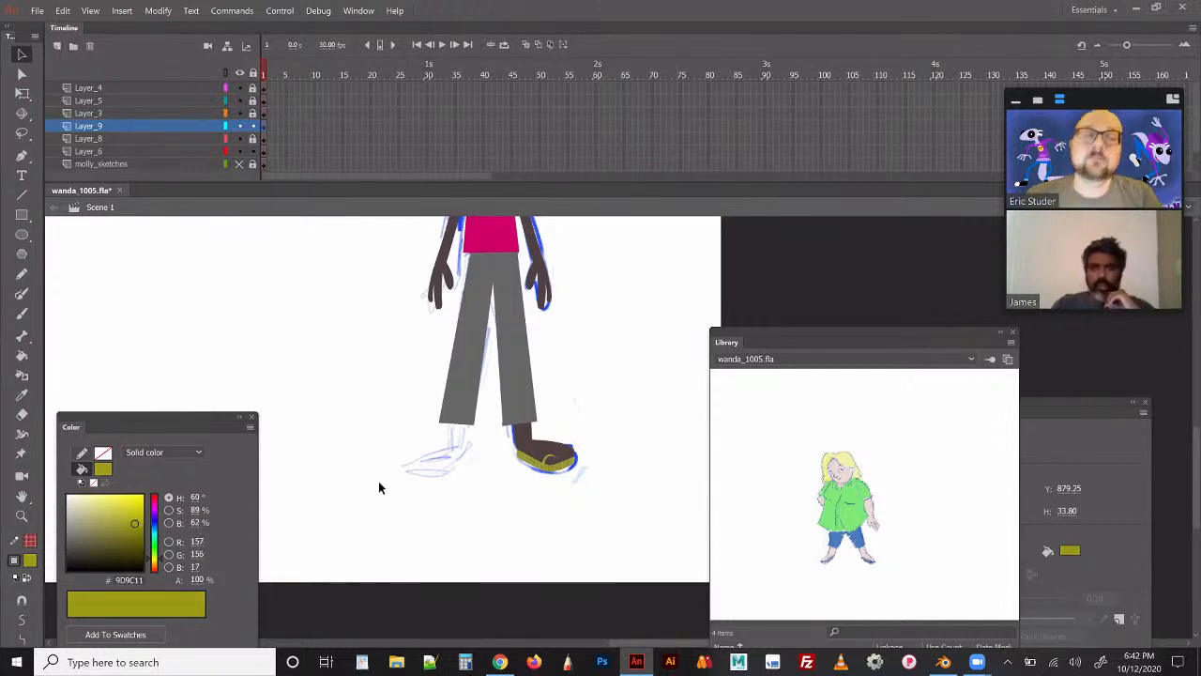
click(564, 539)
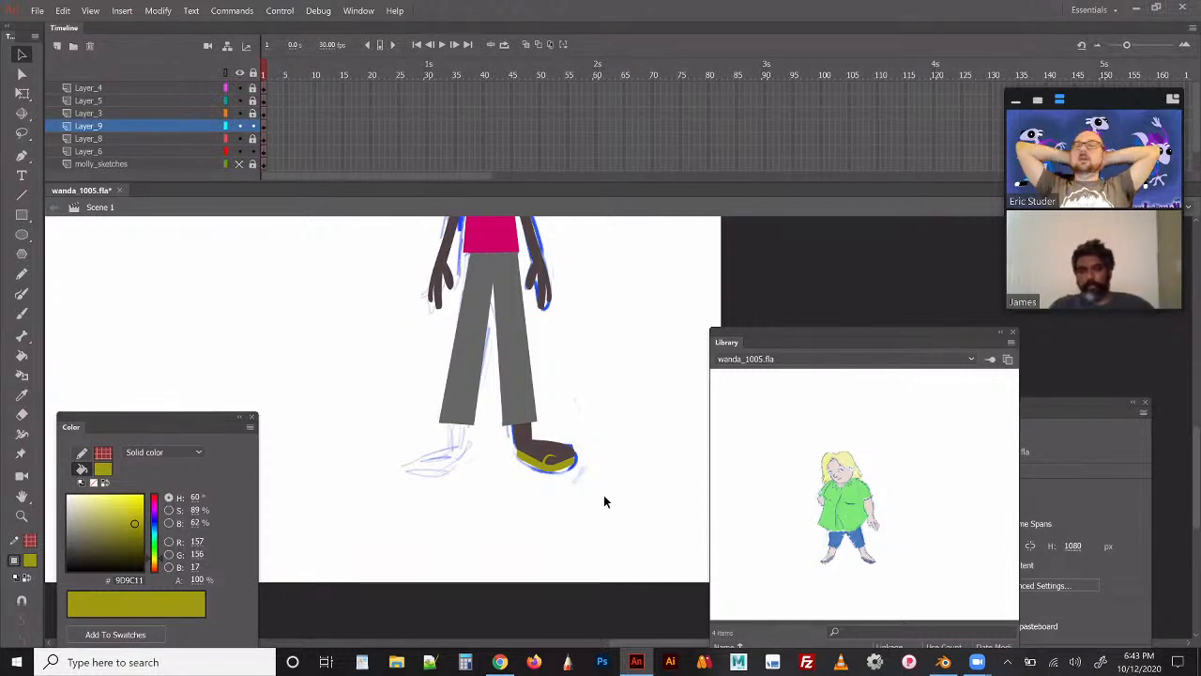
key(z)
drag(503, 397, 652, 506)
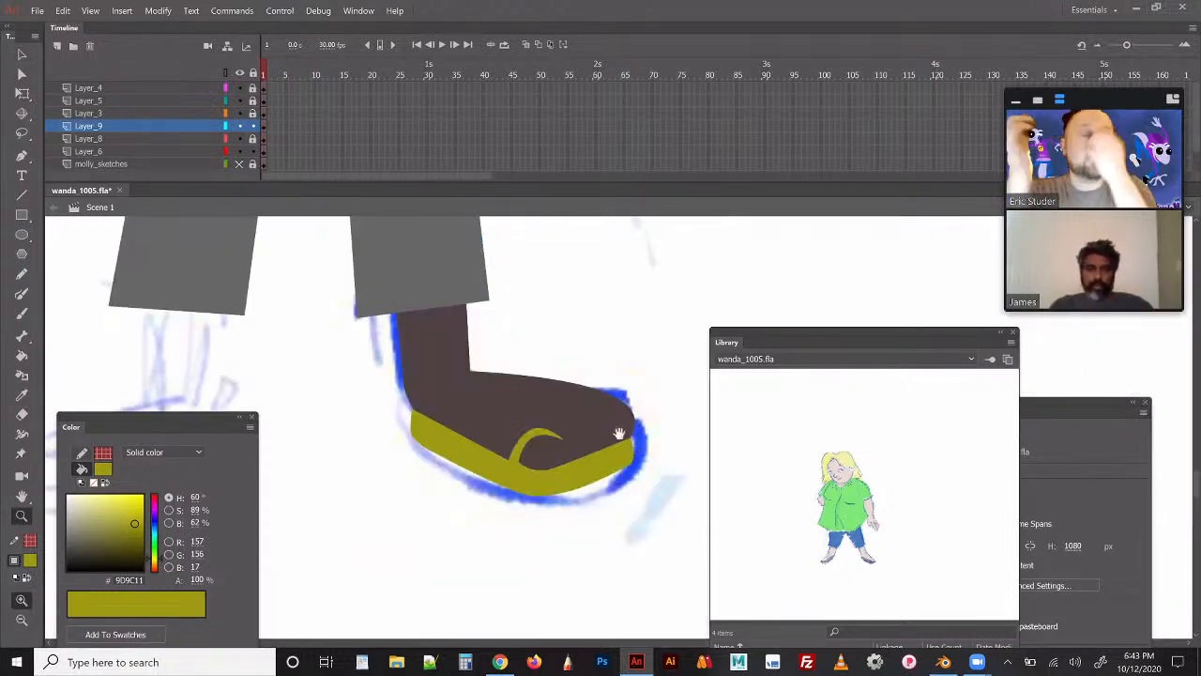
alt+click(630, 417)
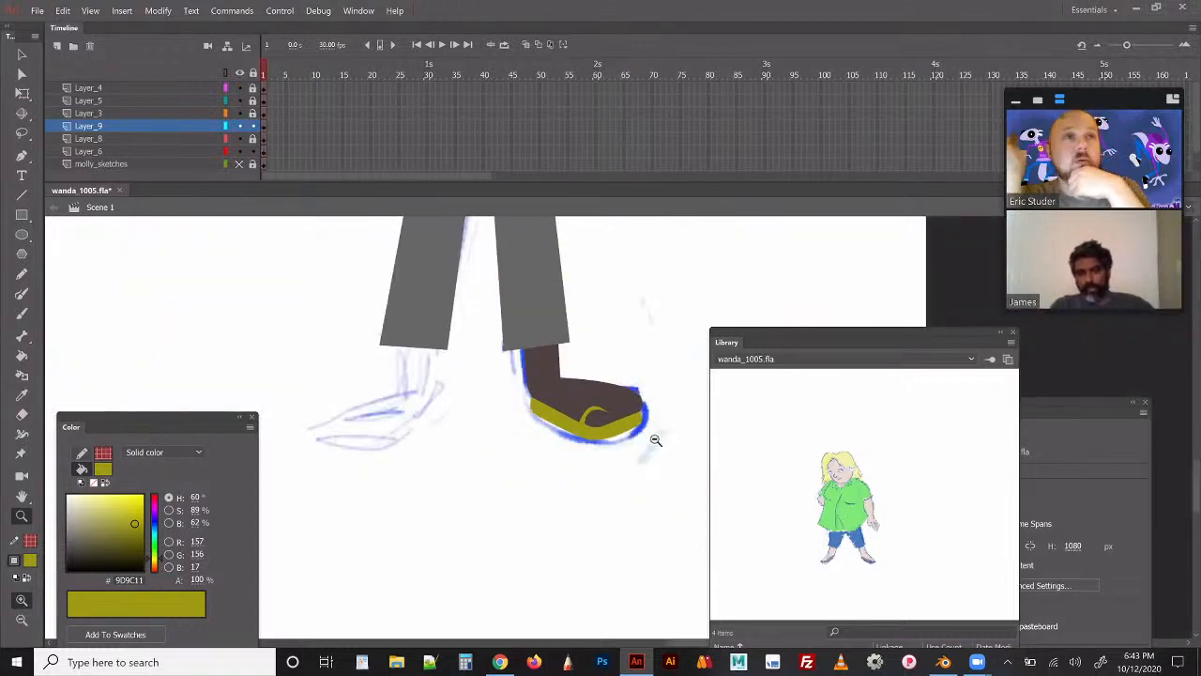
- Select the mustard sandal shapes on Layer_9 and group them into one object
alt+click(621, 408)
scroll(629, 431, up, 3)
key(v)
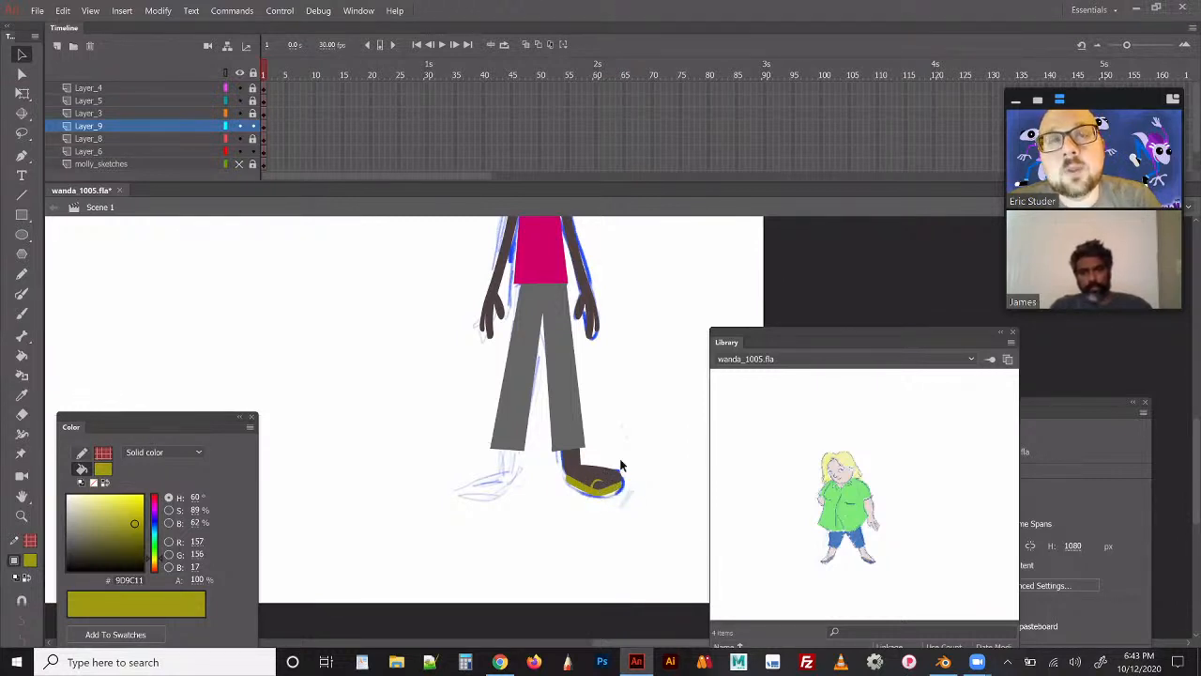
drag(593, 439, 642, 497)
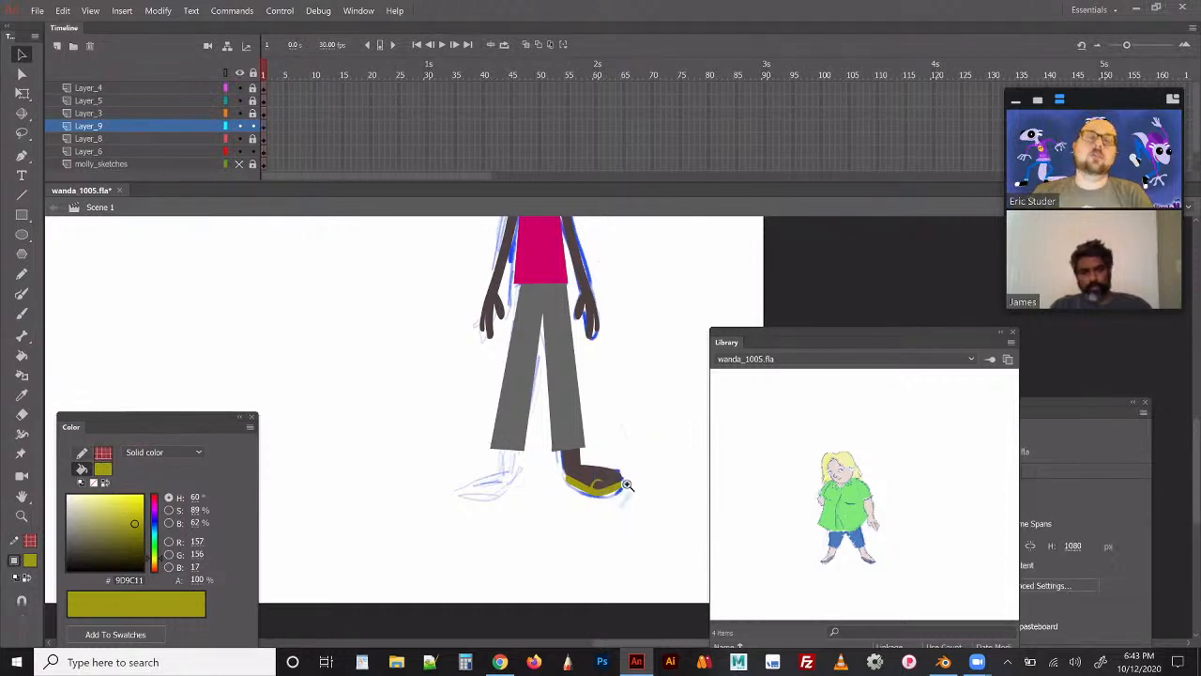
key(z)
drag(576, 413, 657, 537)
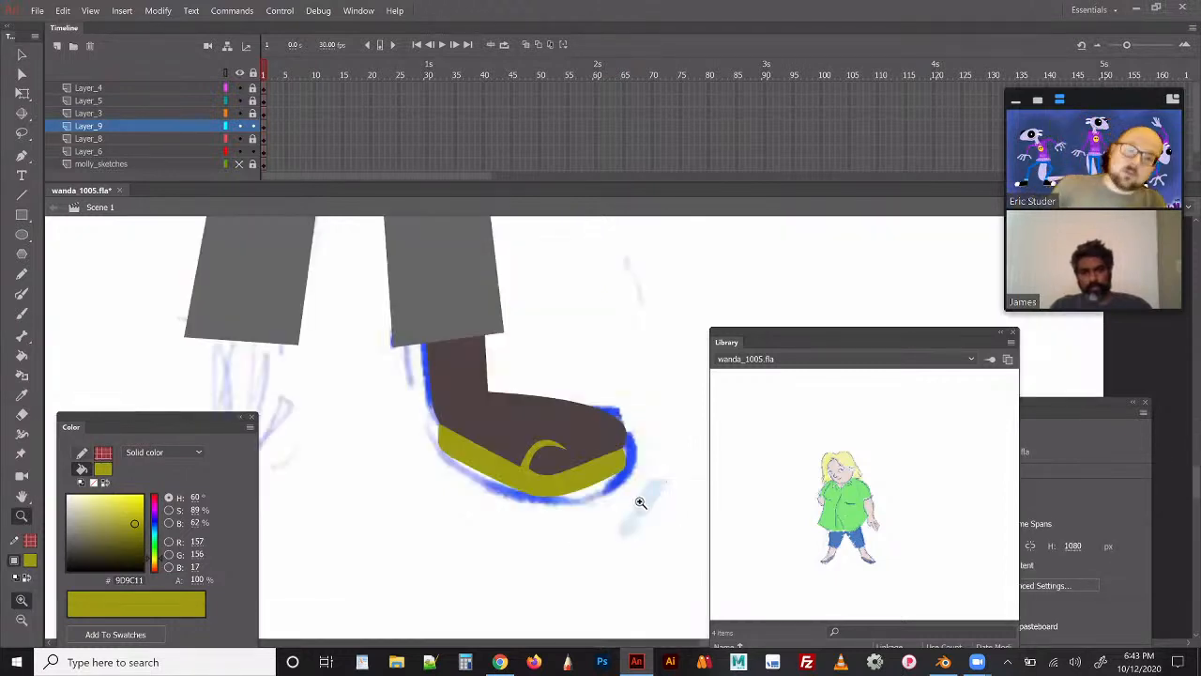
click(262, 129)
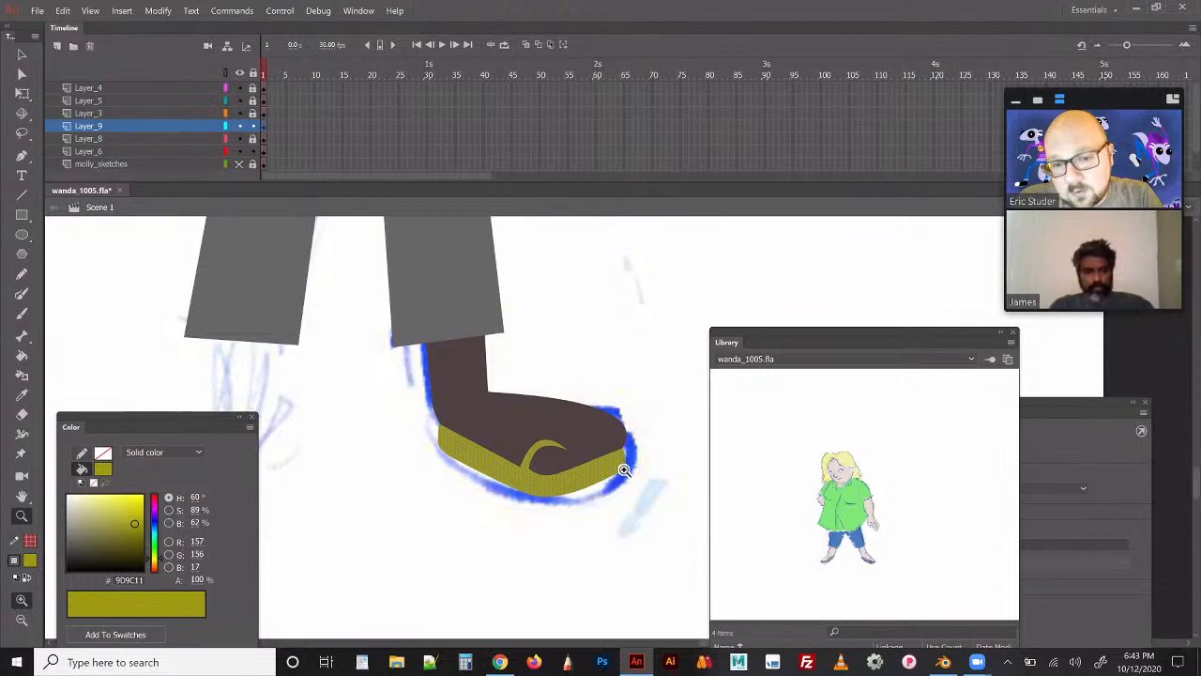
key(v)
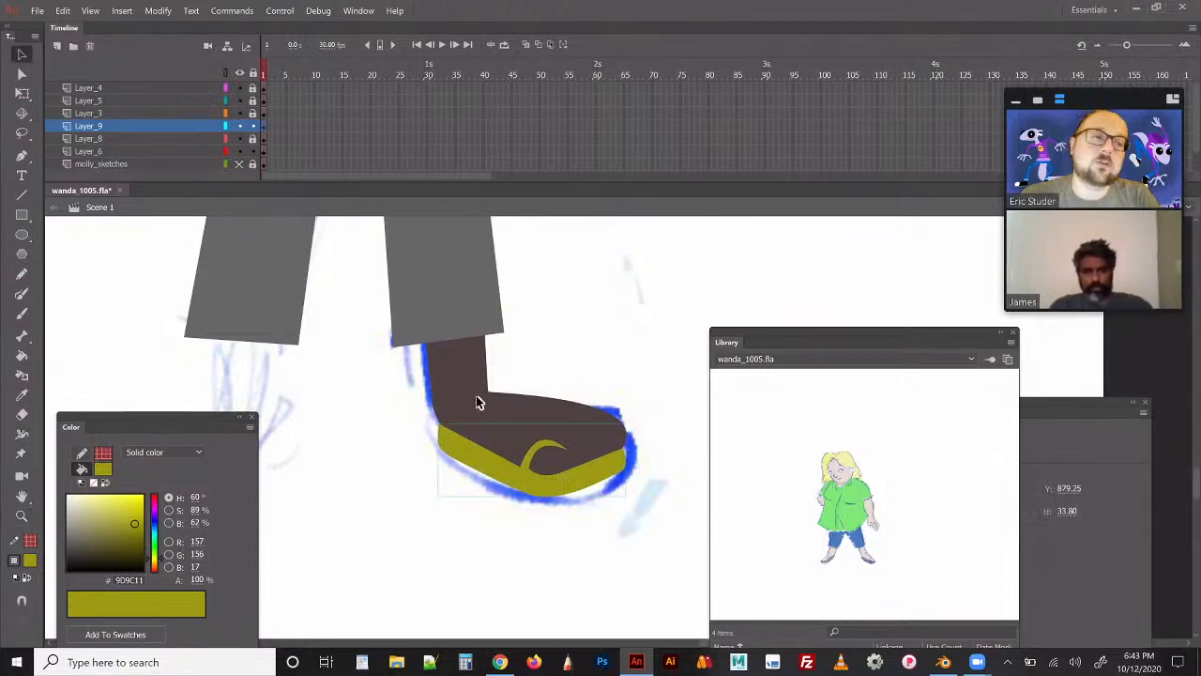
- Unlock Layer_8 and group the brown foot shape on it
click(466, 377)
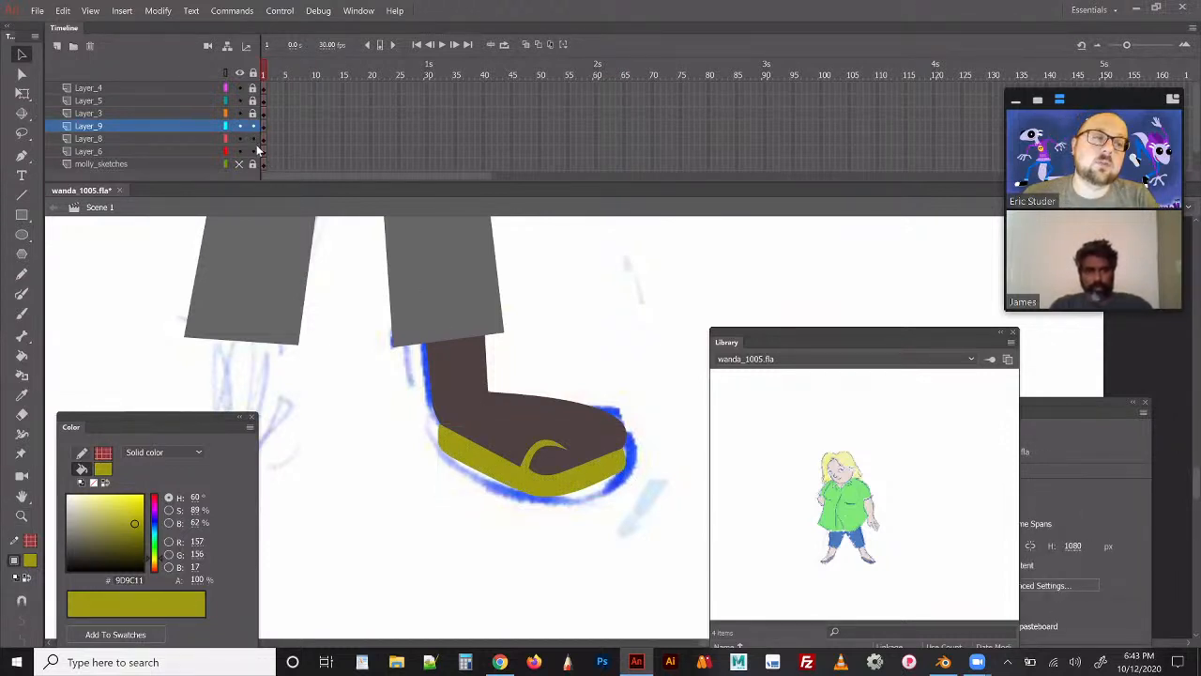
click(484, 413)
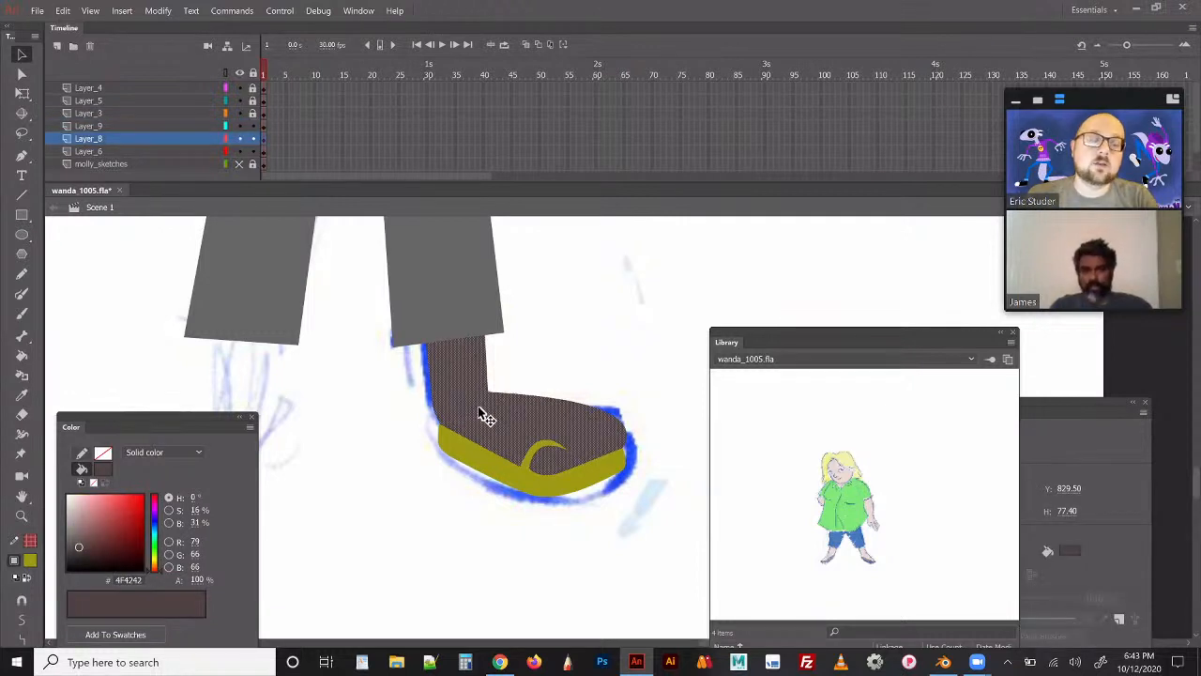
key(ctrl+g)
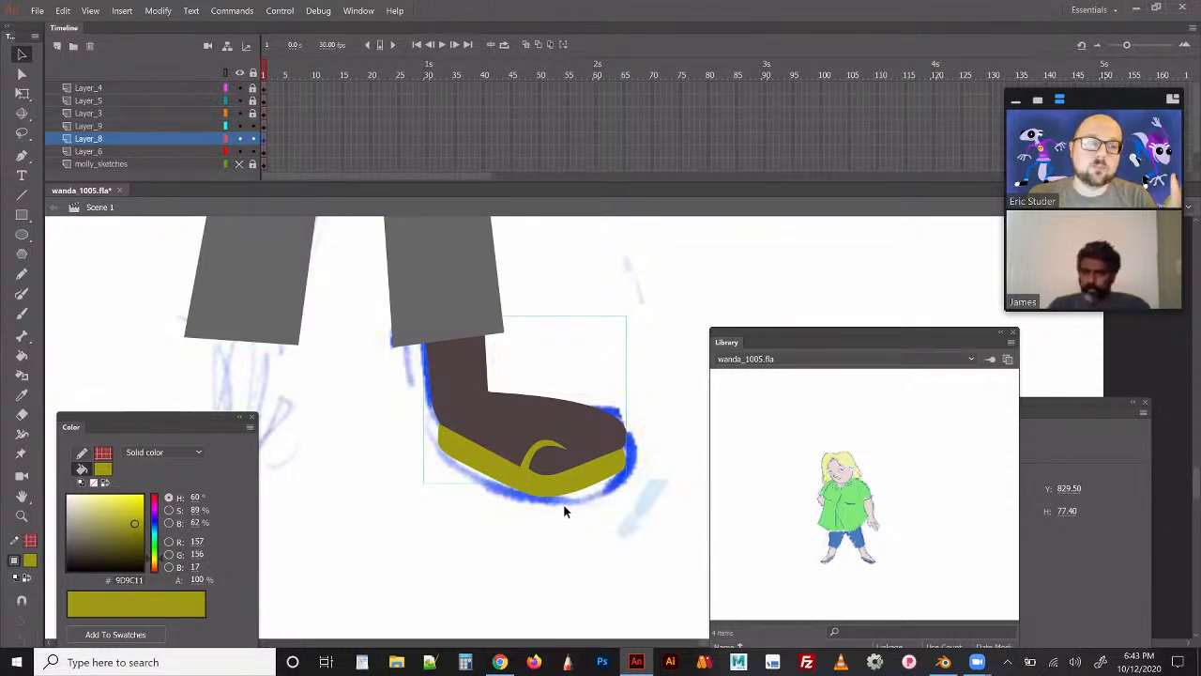
- Review the grouped foot and sandal against the girl's whole figure, from pigtails to feet
key(z)
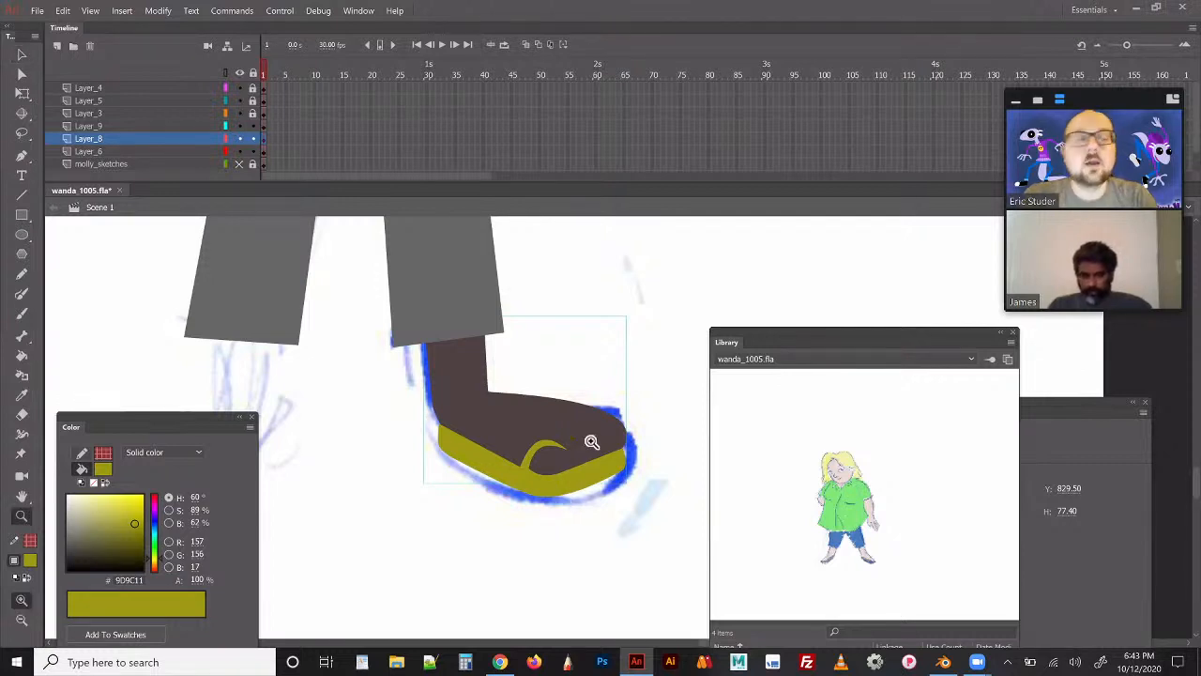
alt+click(615, 443)
alt+click(618, 452)
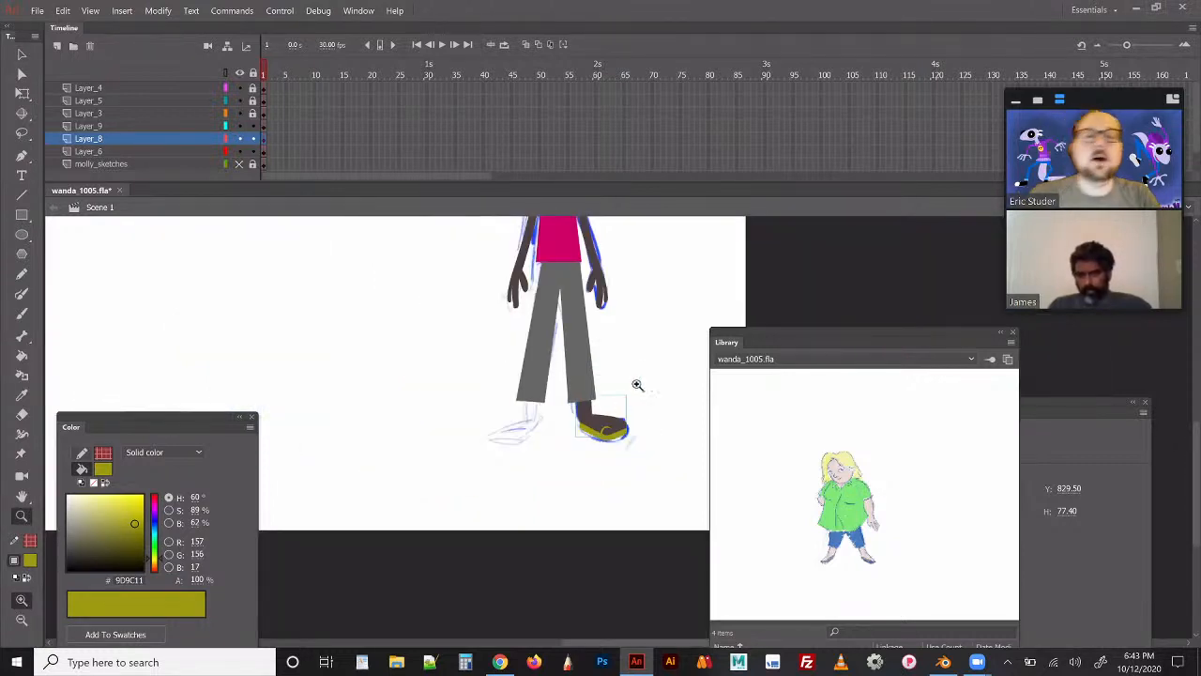
drag(633, 429, 625, 501)
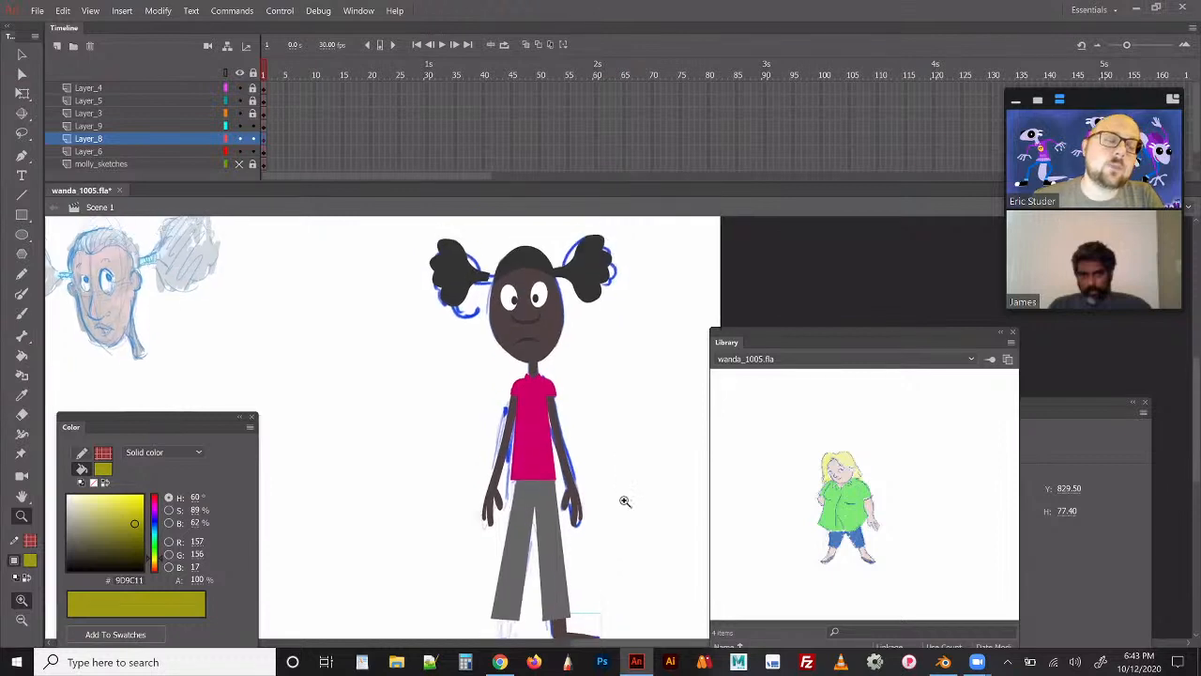
drag(633, 397, 645, 449)
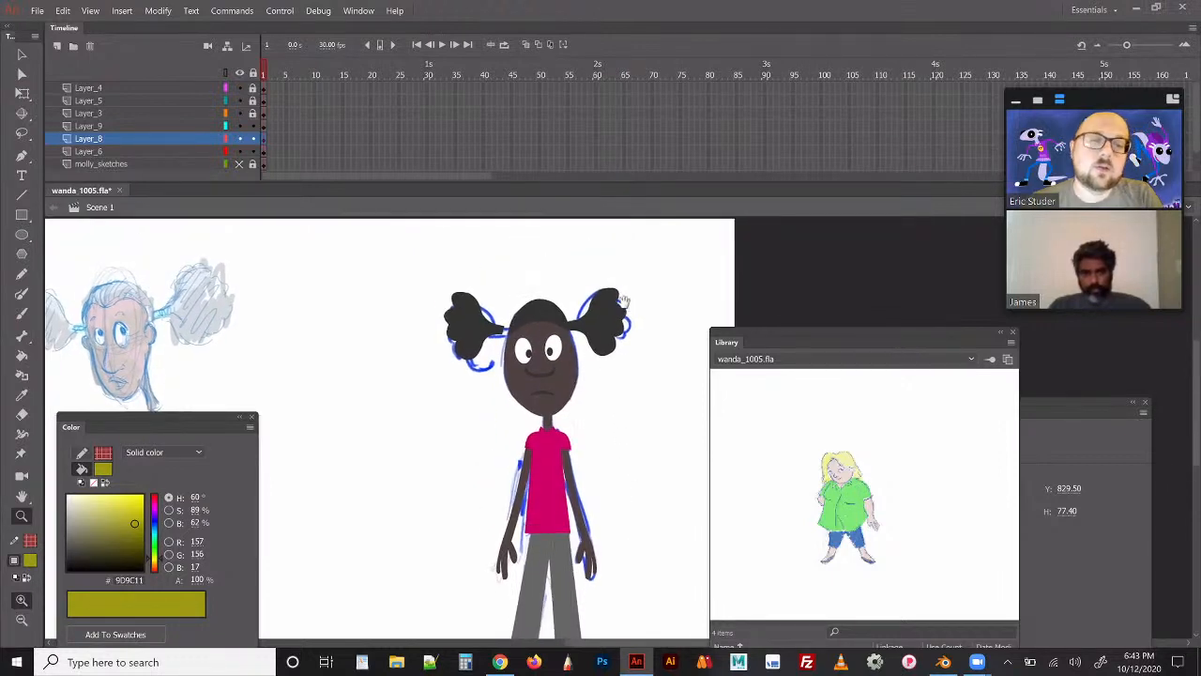
drag(645, 532, 635, 426)
drag(628, 491, 632, 417)
drag(558, 428, 635, 529)
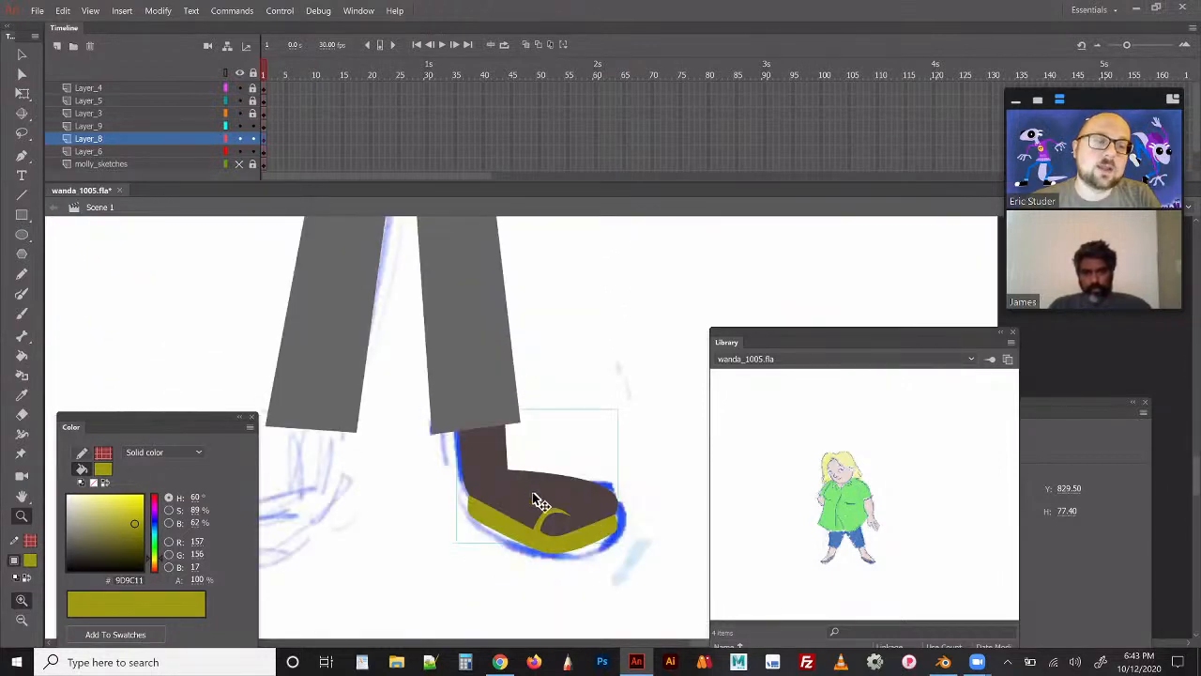
- Move the sandal onto Layer_8 in its original place and group it together with the foot
key(v)
click(561, 554)
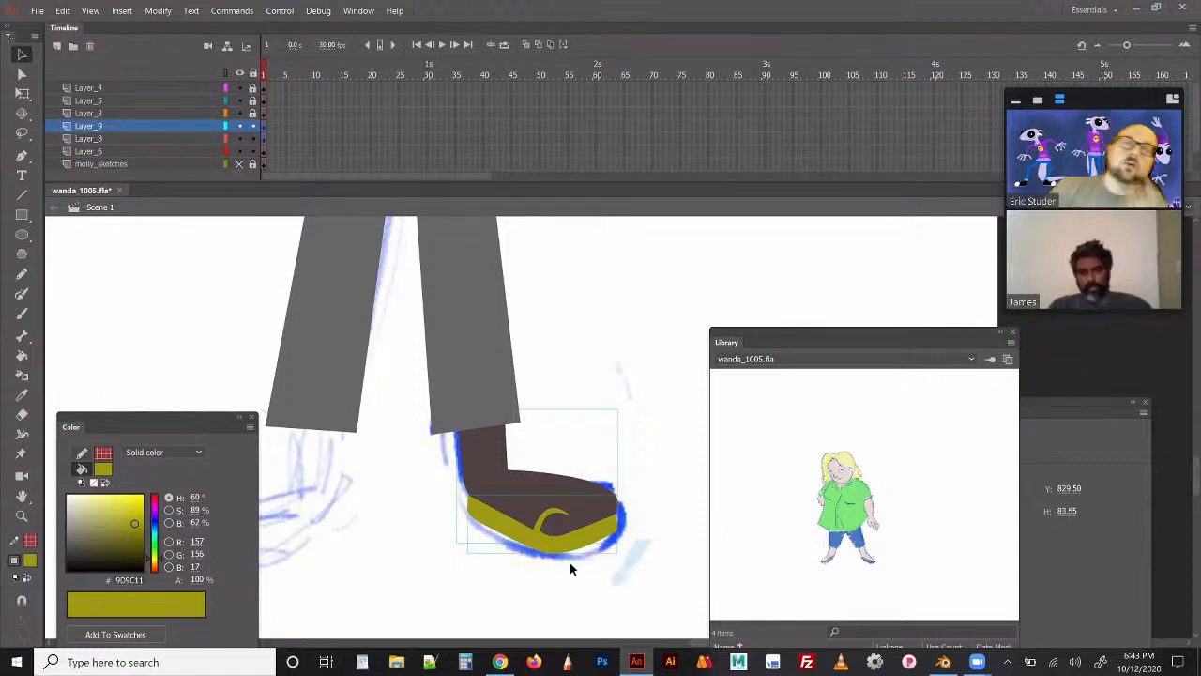
key(Delete)
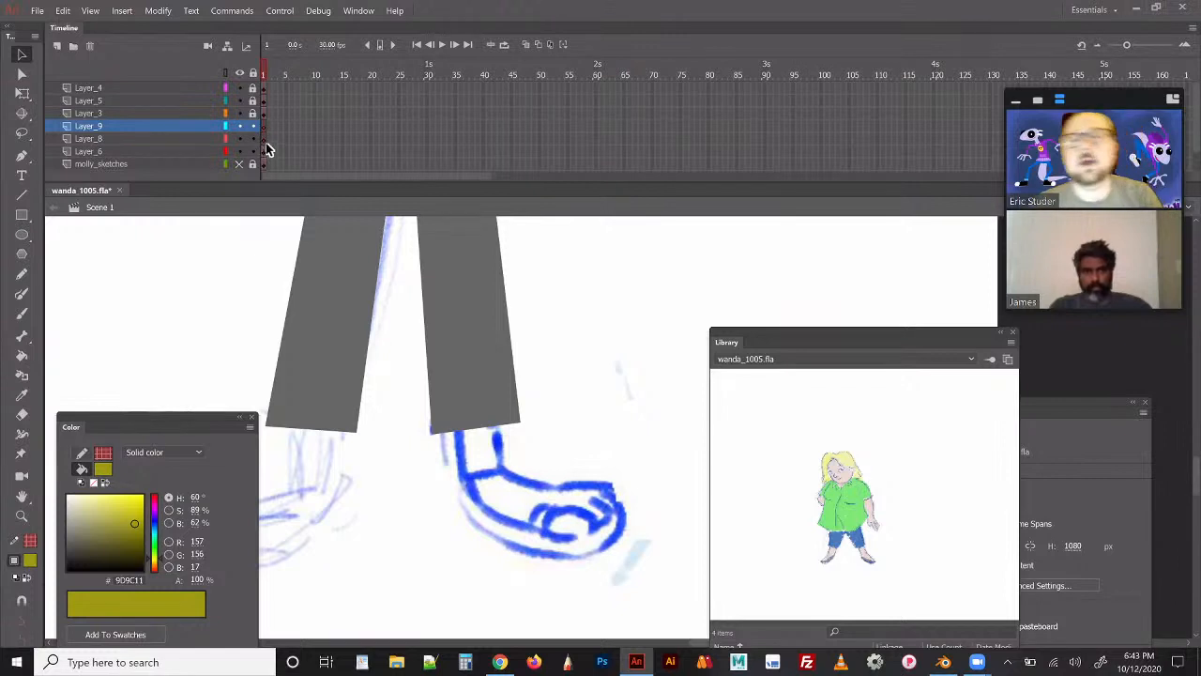
click(265, 141)
key(ctrl+shift+v)
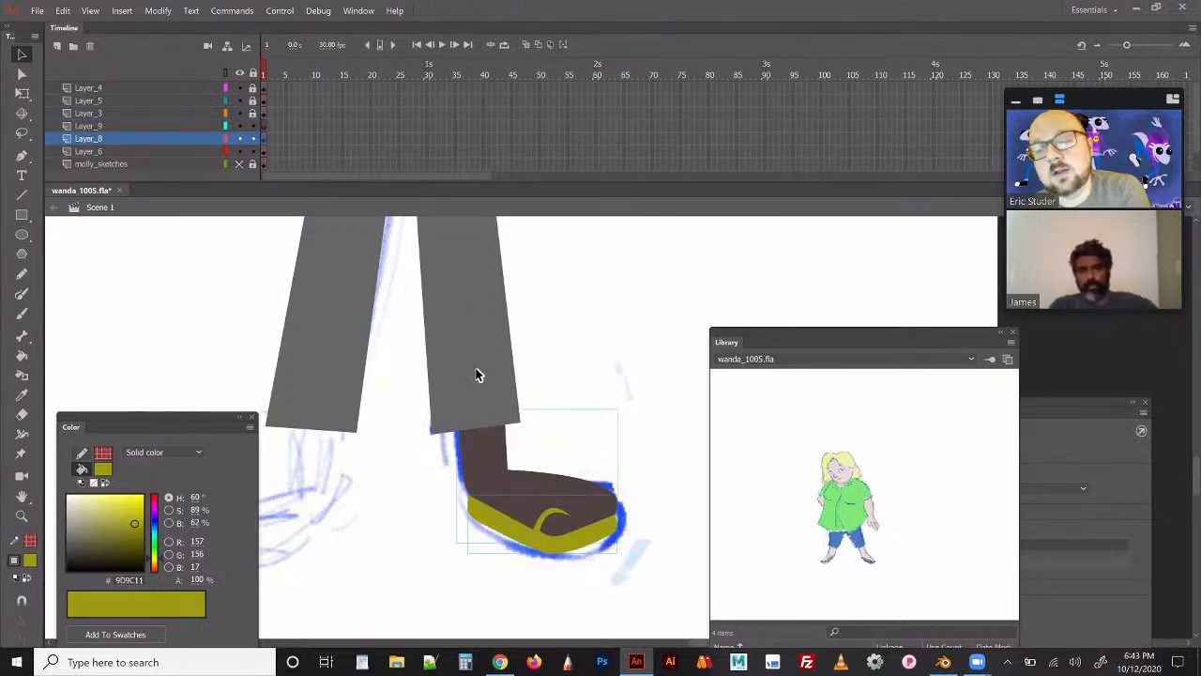
key(ctrl+g)
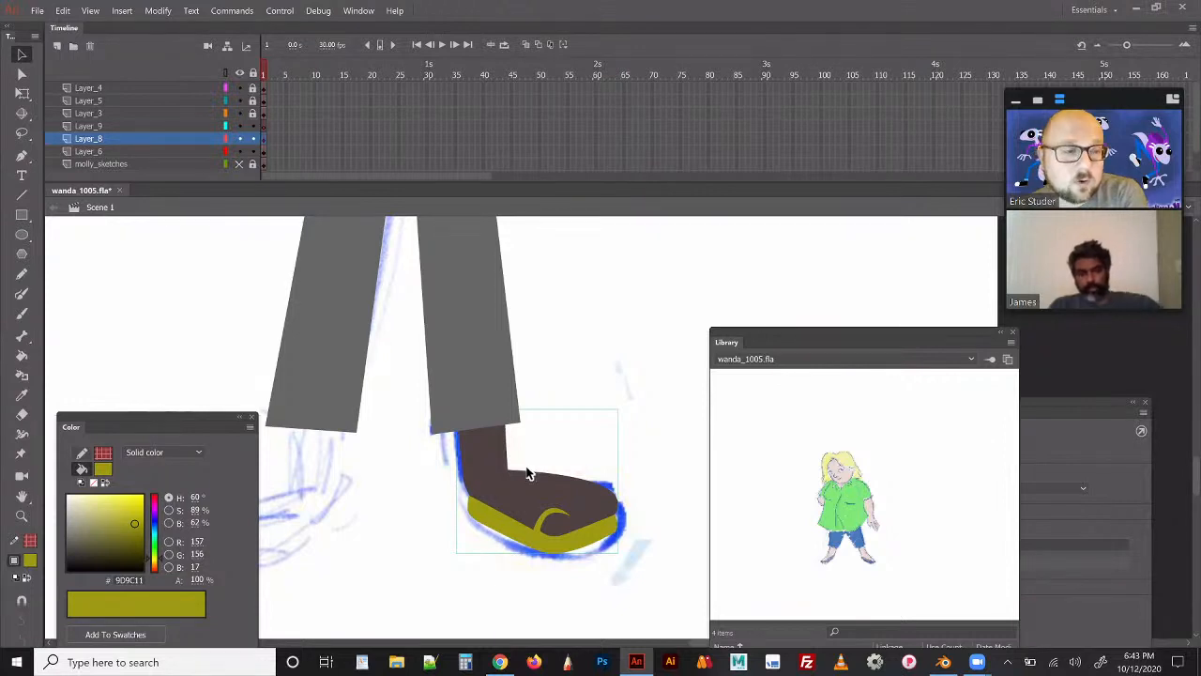
- Flip a copy of the foot-and-sandal group horizontally and place it under the other pant leg
click(158, 11)
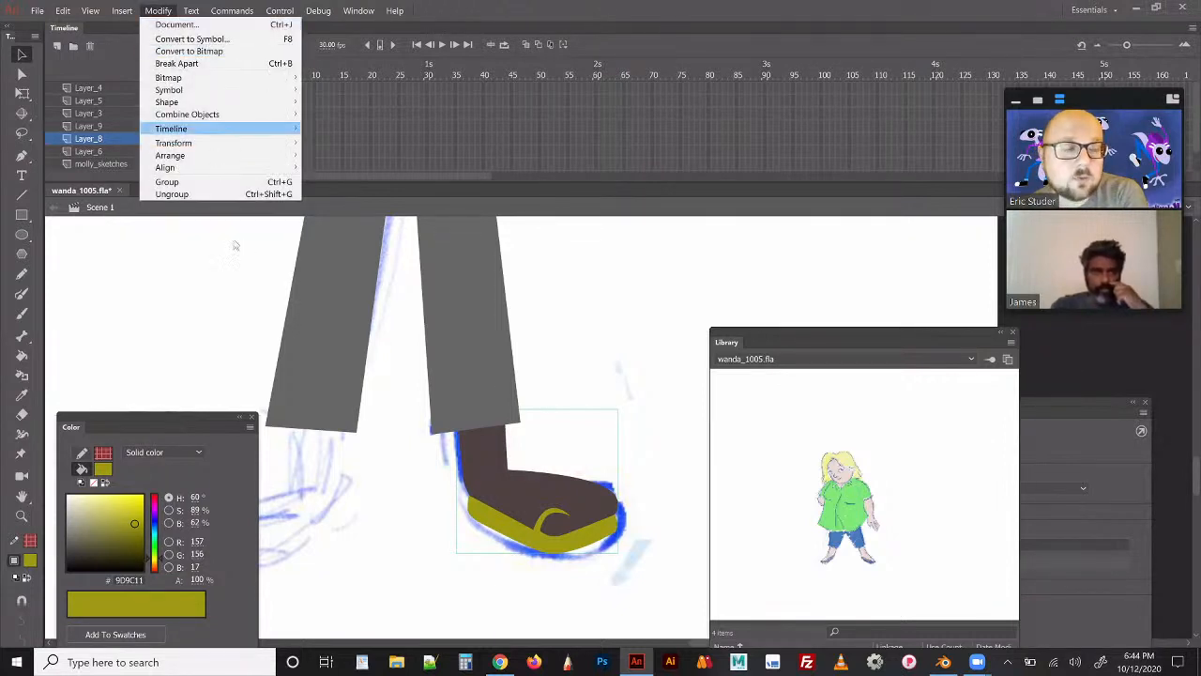
mouse_move(225, 145)
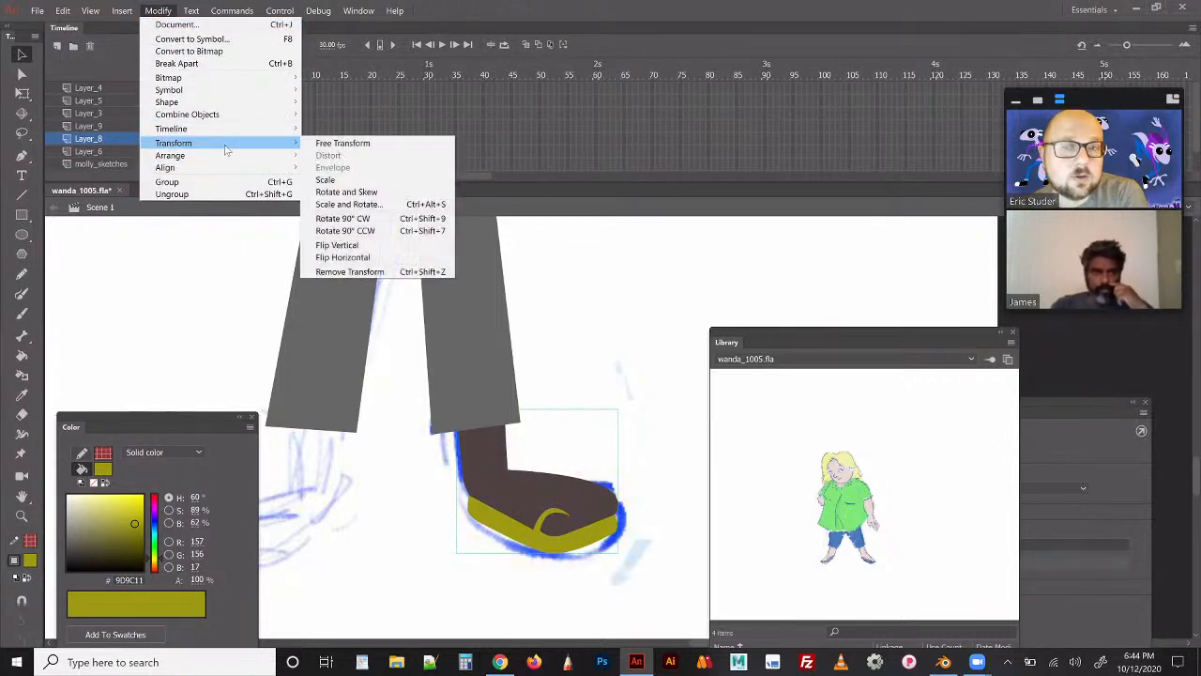
click(366, 272)
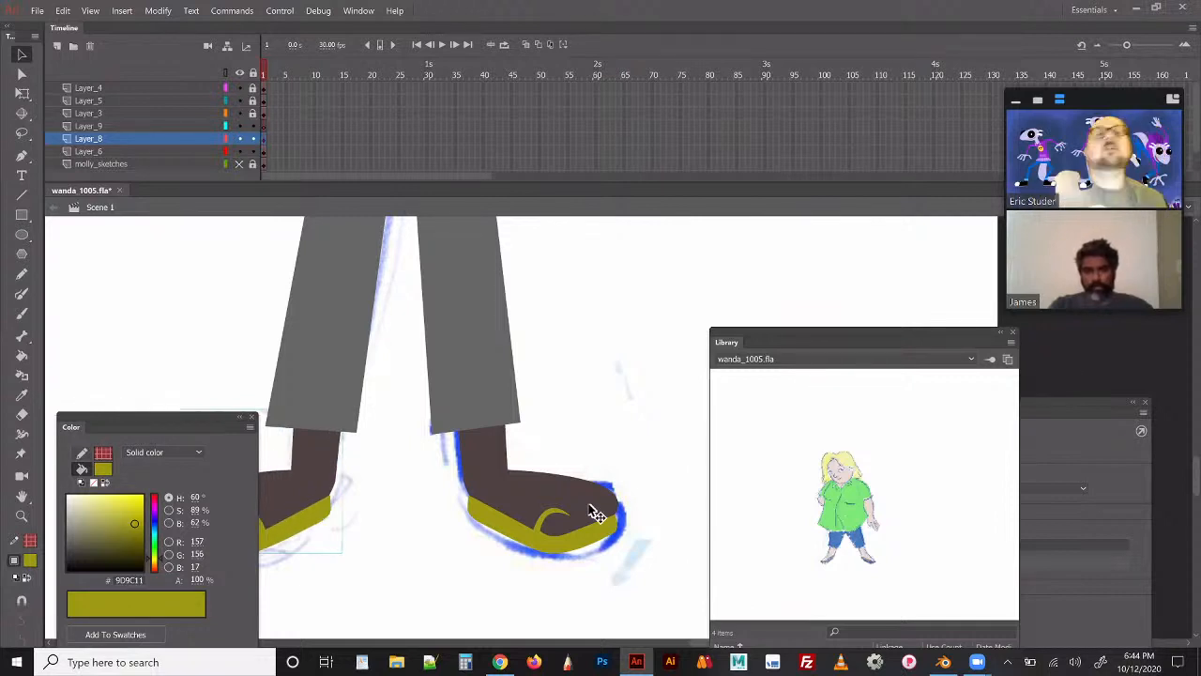
click(589, 373)
- Unlock Layer_3 and select the gray pants to check that they are editable
key(space)
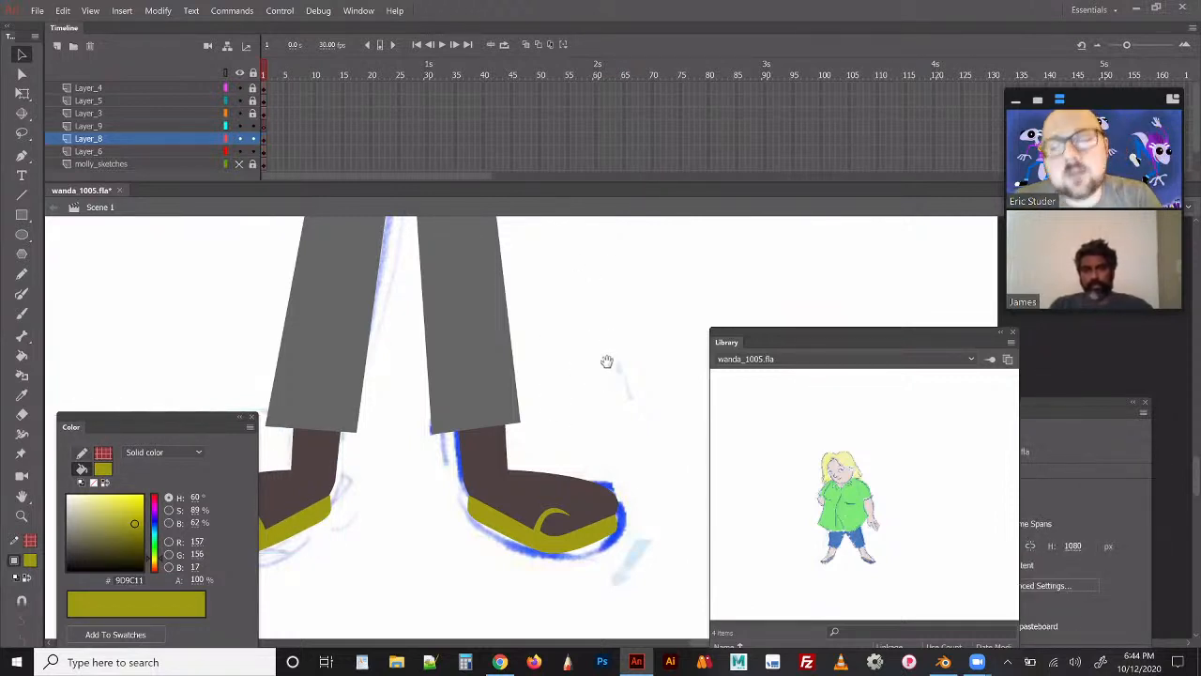
drag(574, 327, 535, 542)
key(z)
alt+click(557, 446)
key(space)
key(v)
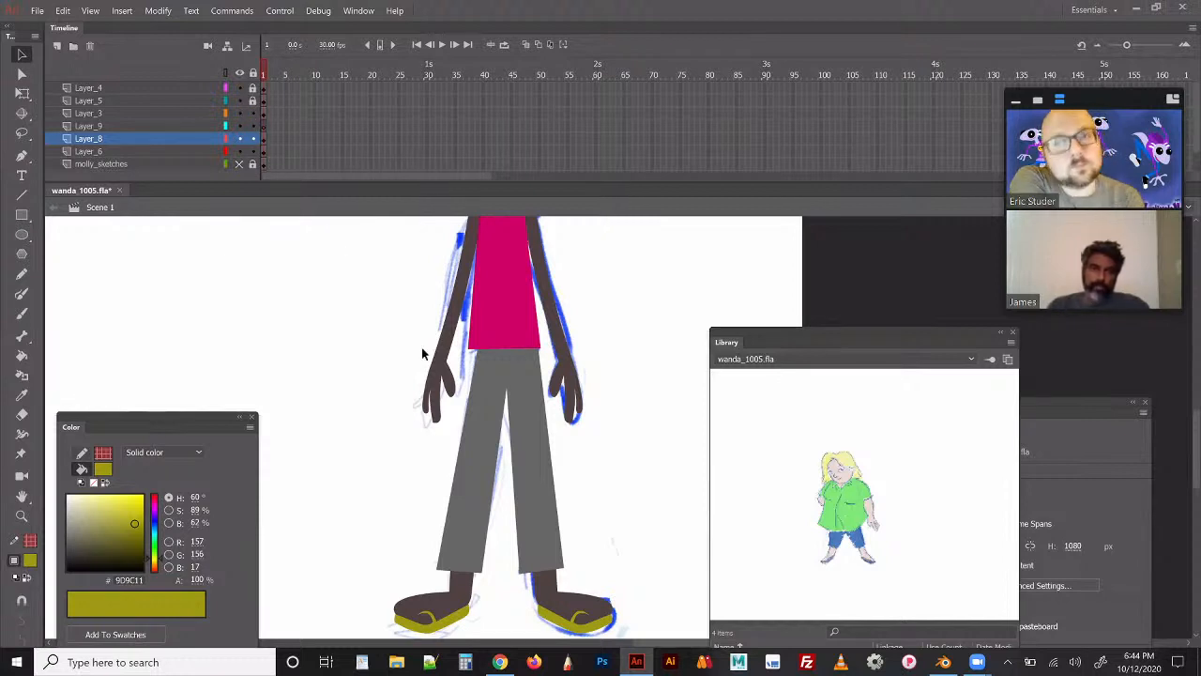
click(539, 515)
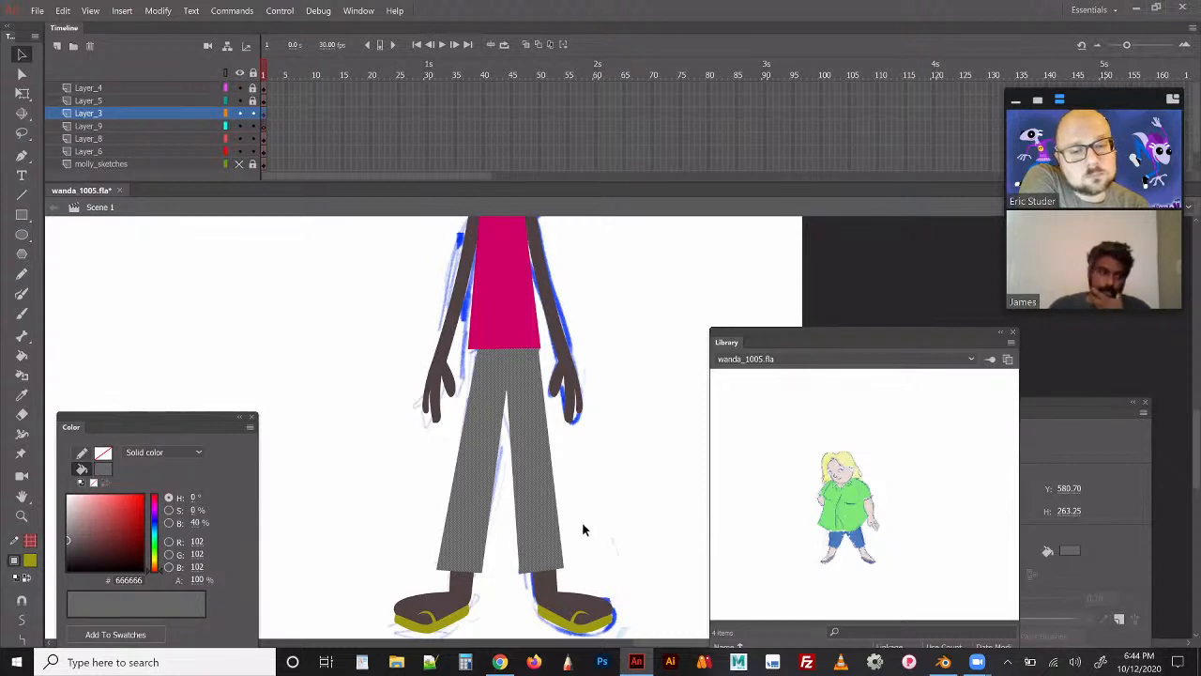
click(578, 552)
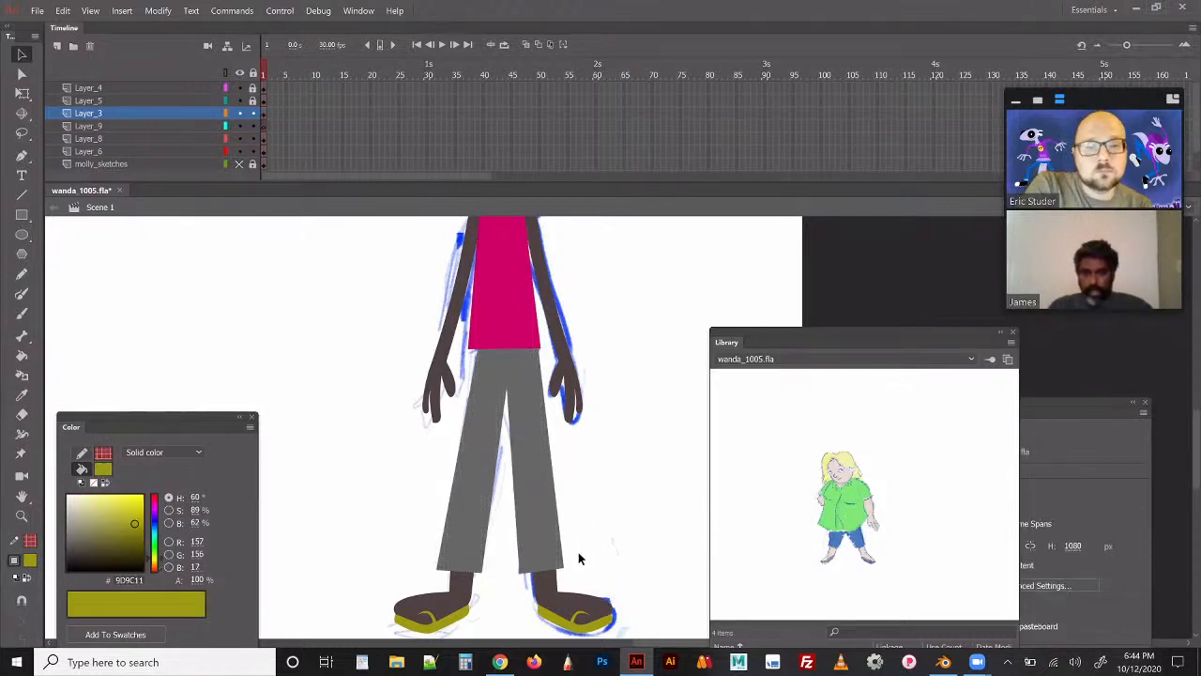
- Try to form a wider cuff at the hem of one gray pant leg by pulling both side edges outward
key(z)
drag(482, 437, 681, 638)
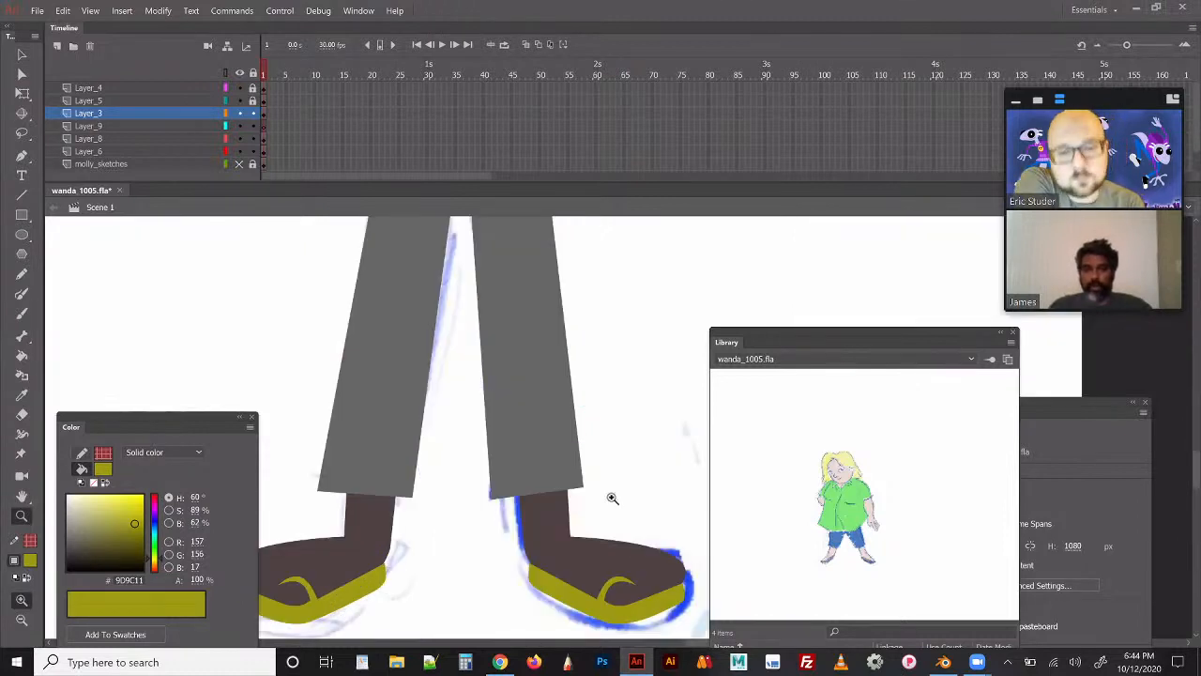
key(v)
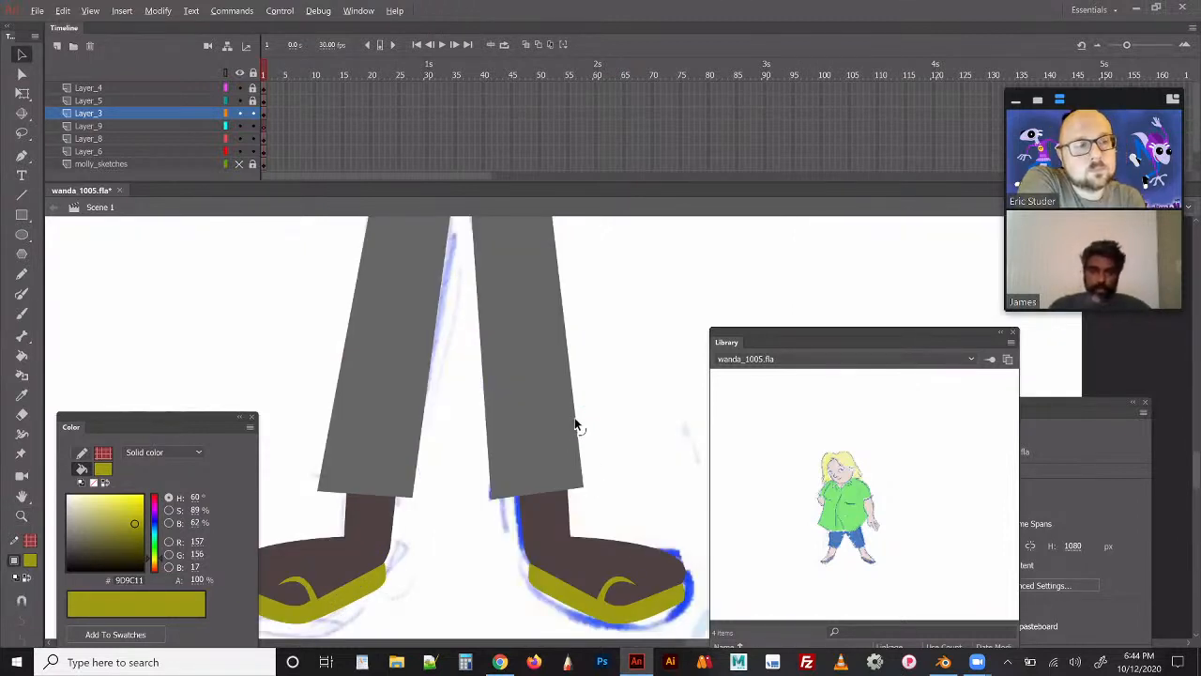
drag(576, 425, 569, 427)
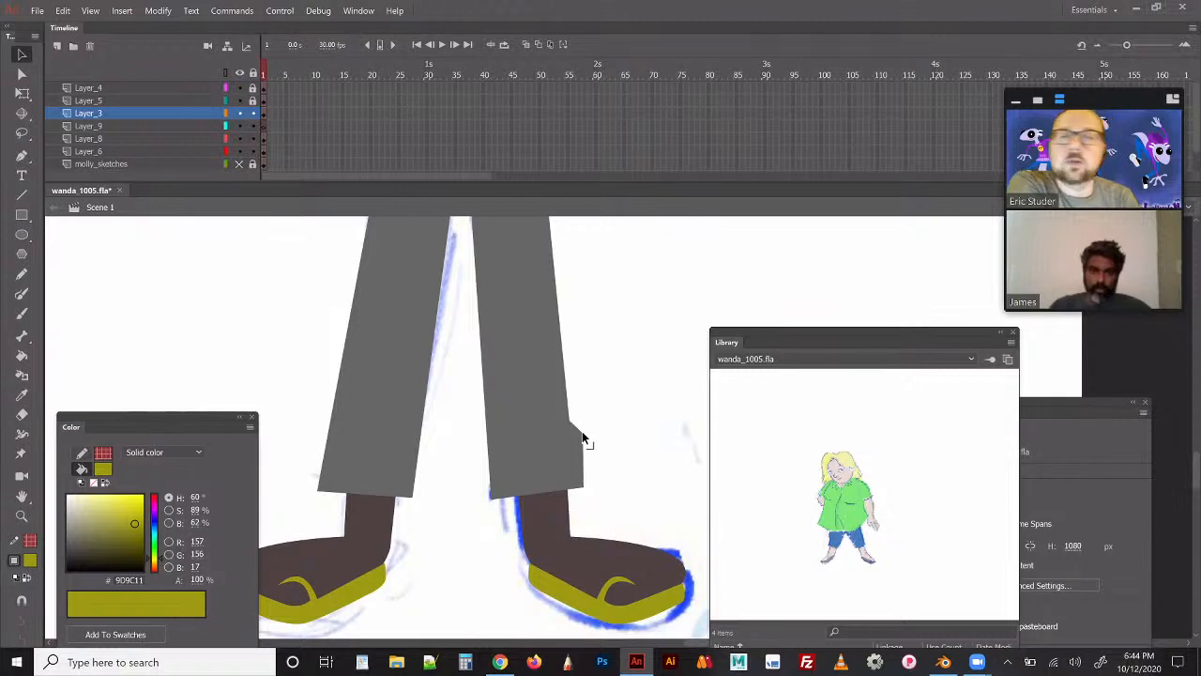
drag(577, 422, 577, 417)
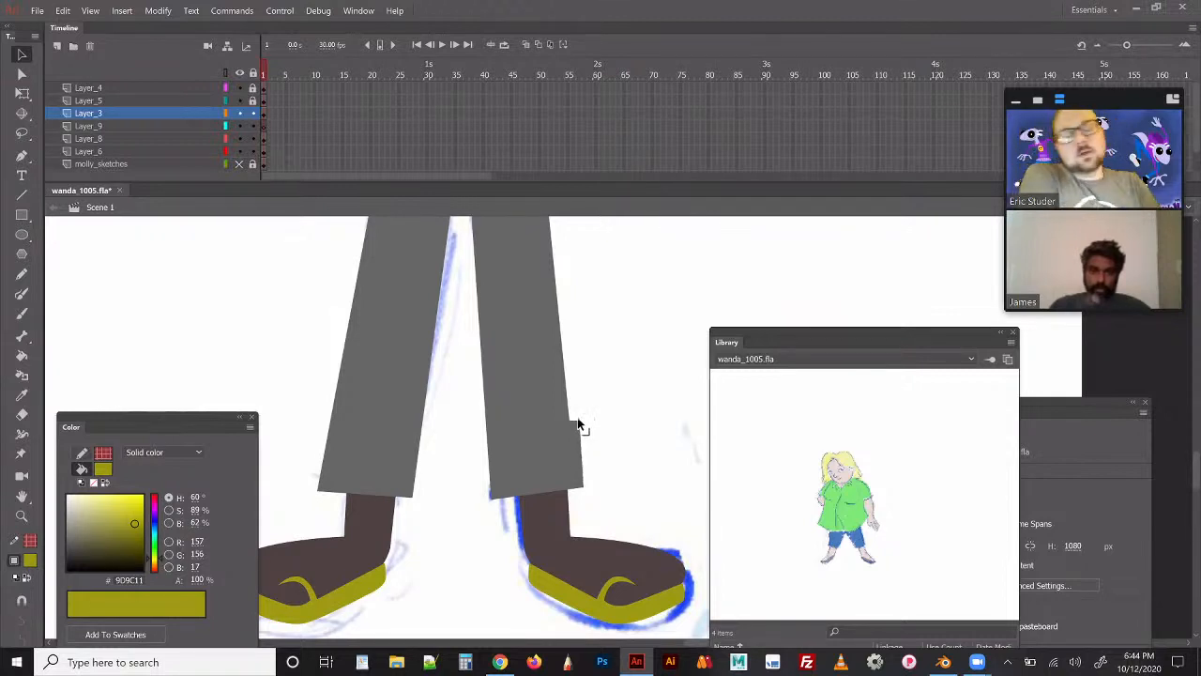
drag(486, 434, 475, 433)
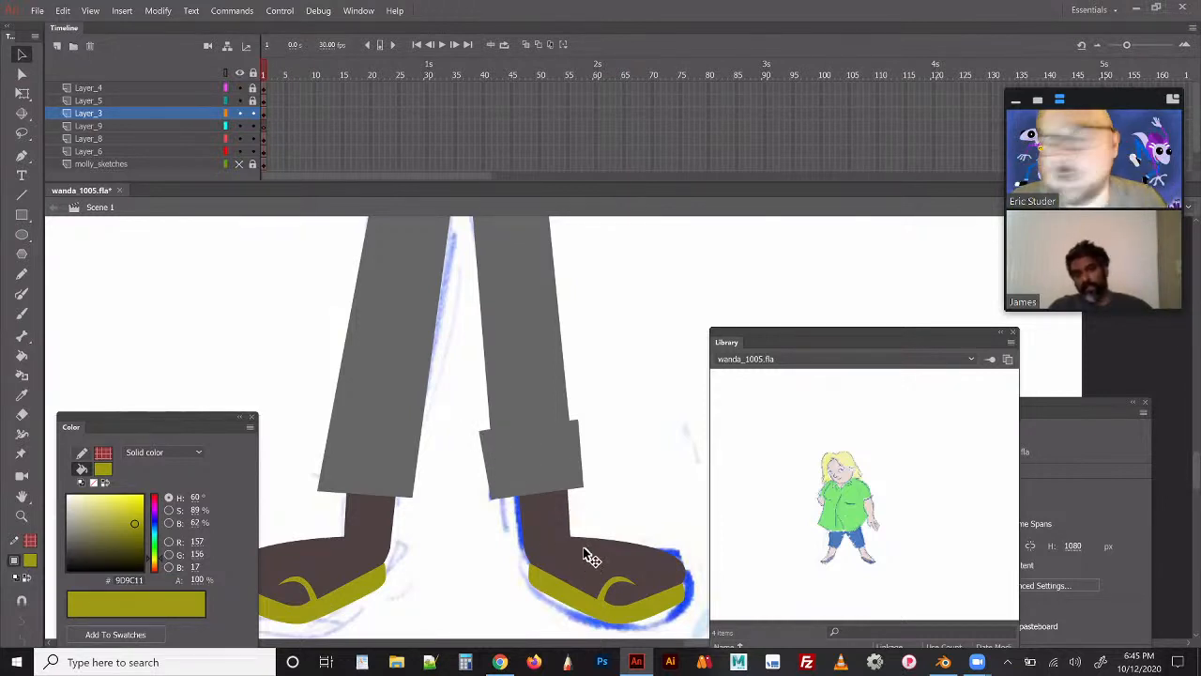
- Undo the cuff edits on the gray pant leg
key(ctrl+z)
key(ctrl+z)
key(ctrl+z)
key(ctrl+z)
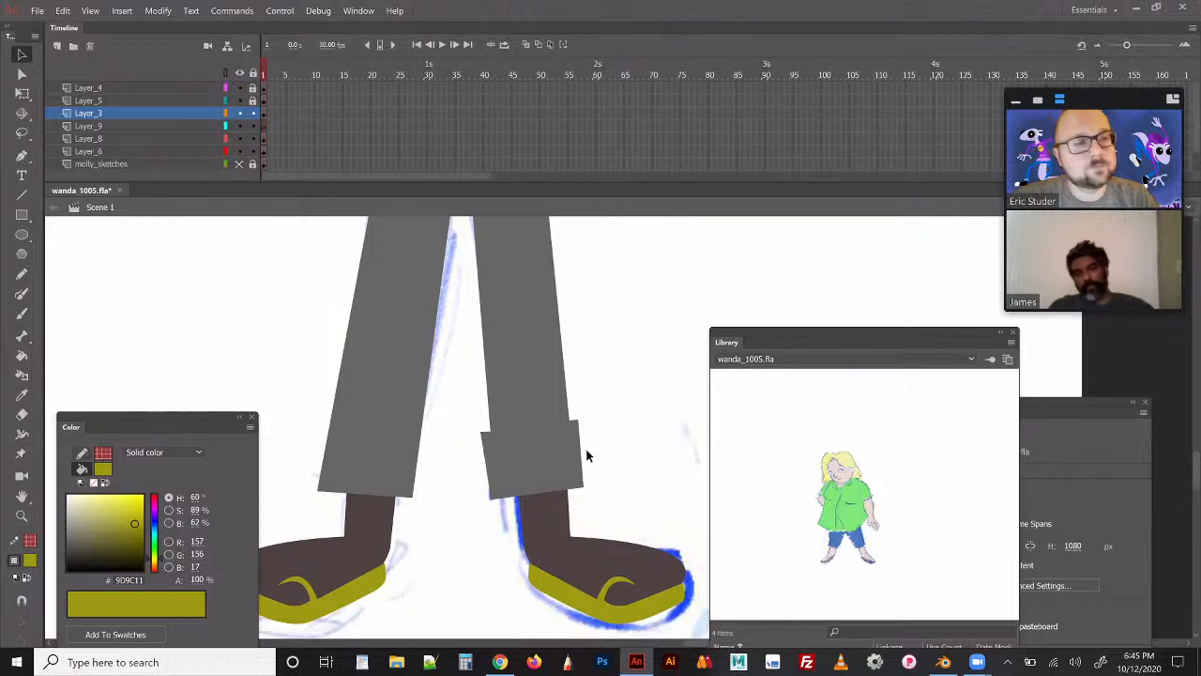
key(ctrl+z)
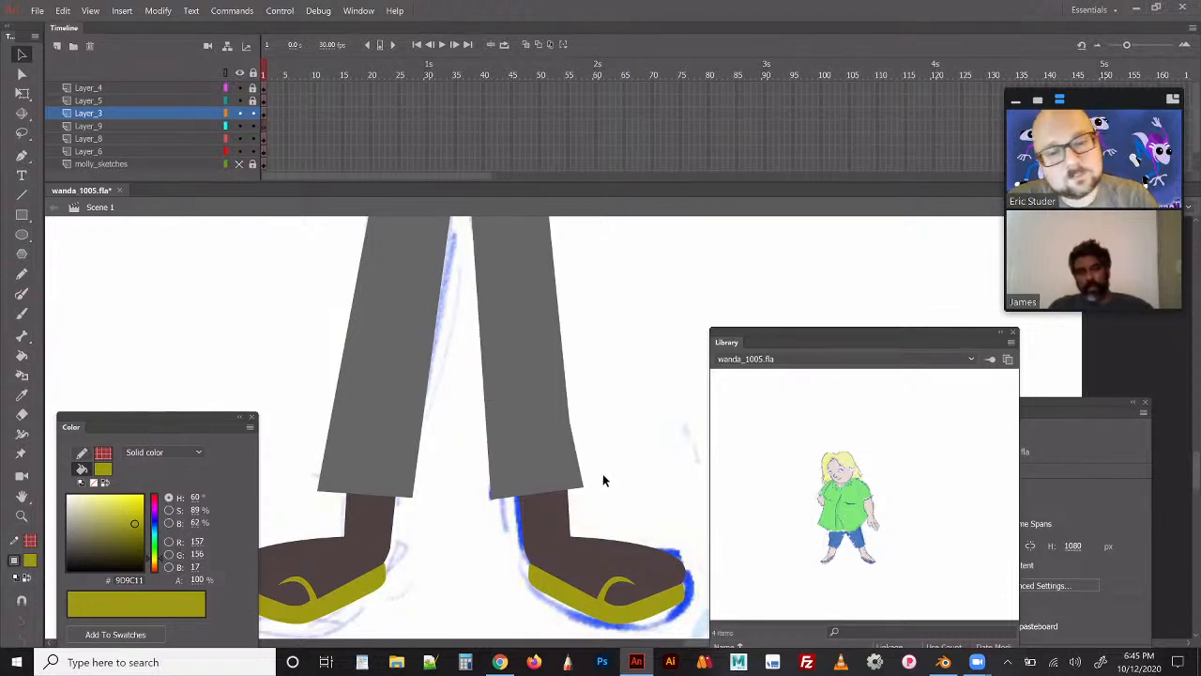
key(ctrl+z)
- Examine the gray pants and both sandaled feet in proportion to the figure and up close
key(z)
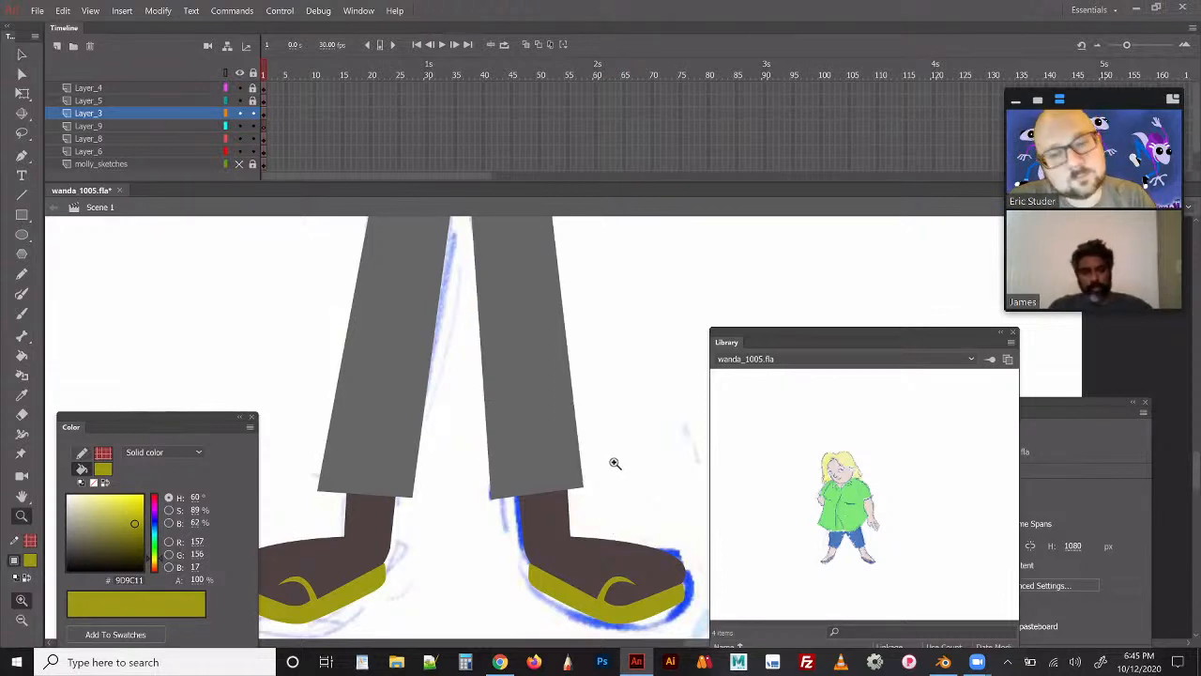
alt+click(657, 434)
alt+click(659, 434)
key(space)
drag(638, 414, 670, 619)
drag(615, 383, 619, 496)
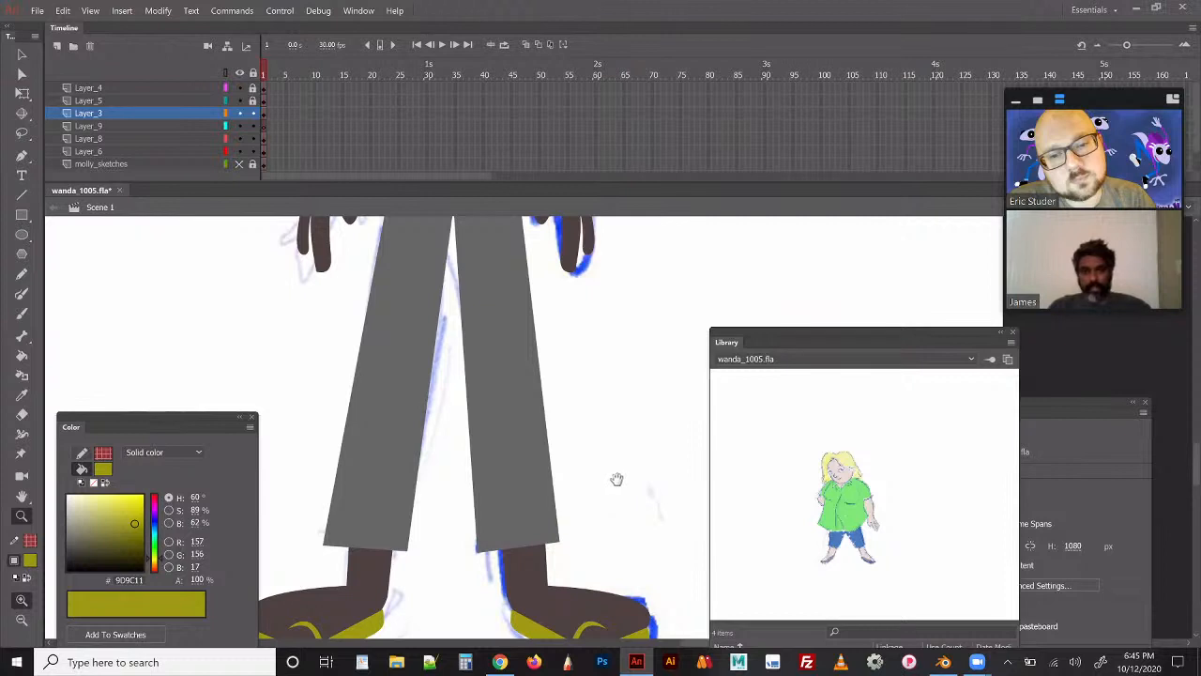
drag(640, 442, 642, 381)
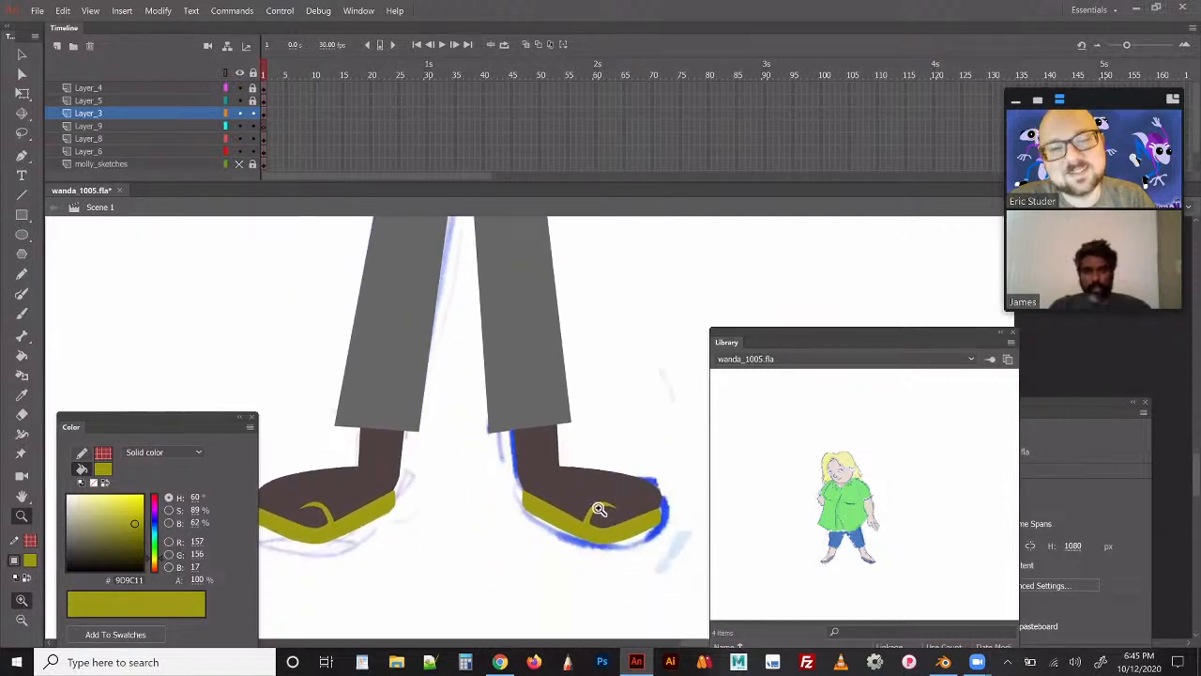
key(v)
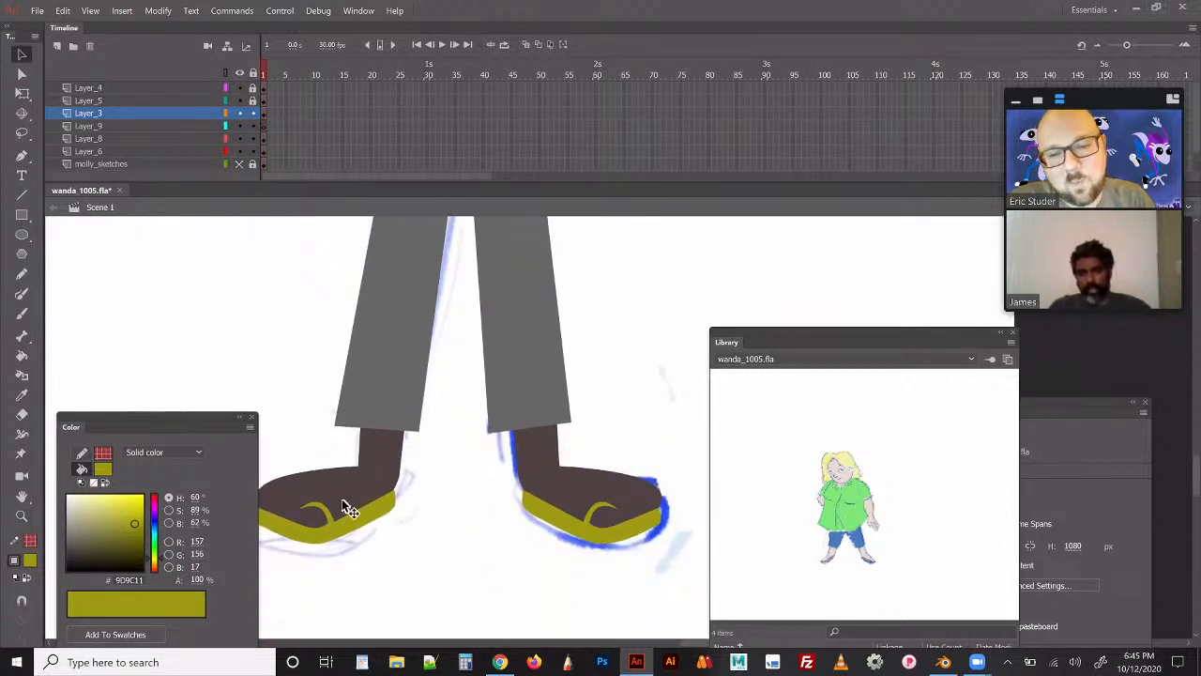
- Compare the gray pant hems and sandaled feet with the whole figure and check them again up close
scroll(608, 474, up, 5)
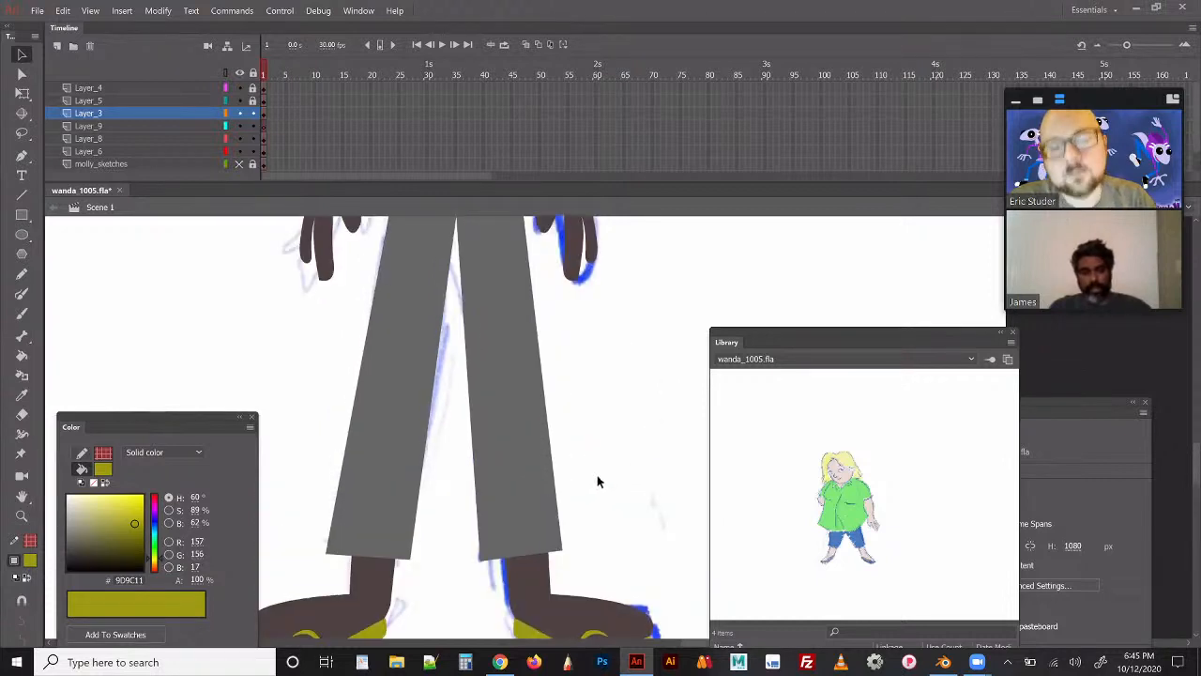
key(z)
alt+click(627, 449)
alt+click(646, 452)
scroll(625, 469, up, 3)
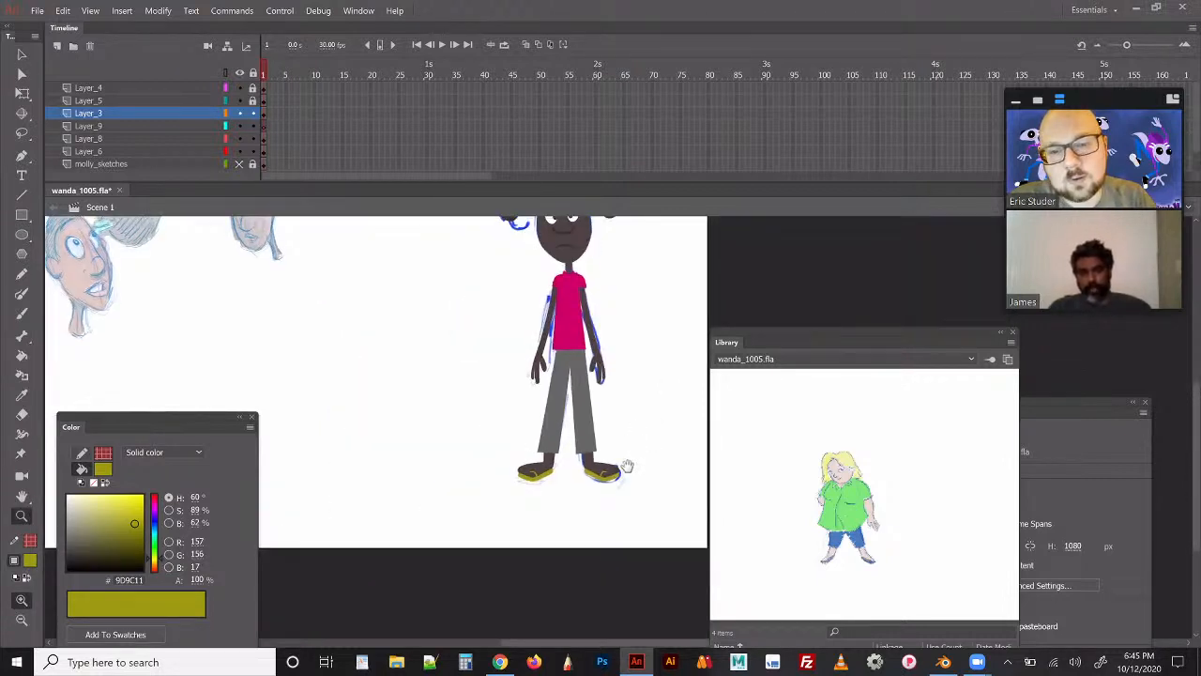
drag(626, 466, 630, 431)
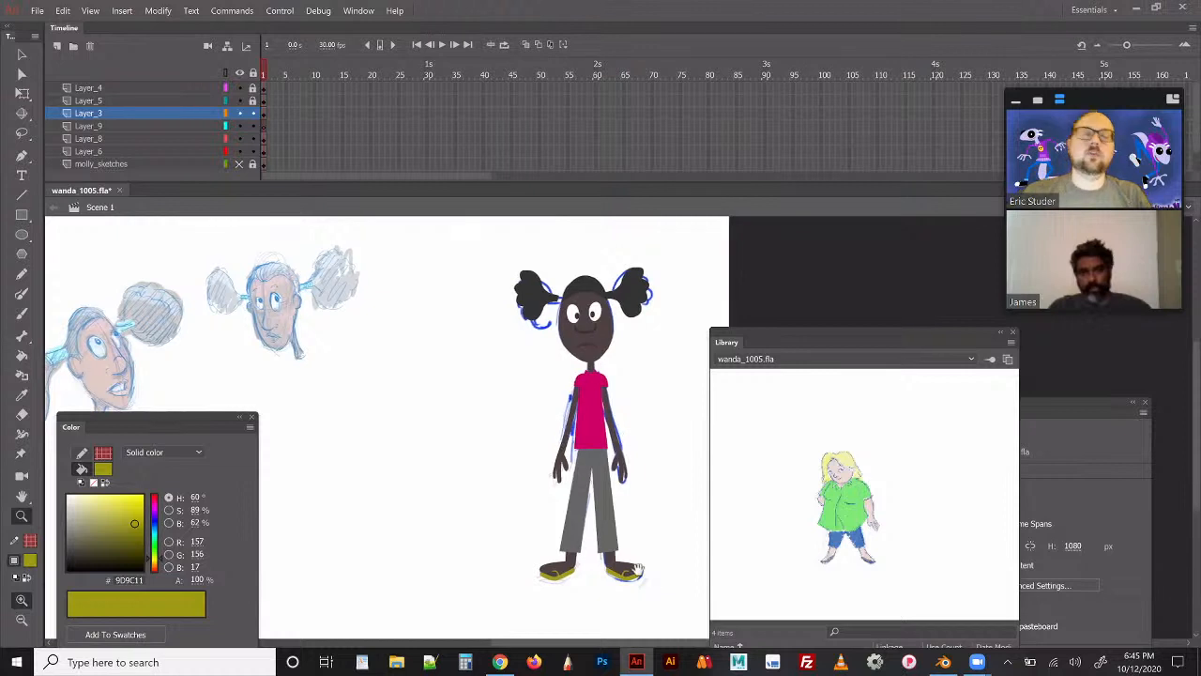
drag(577, 481, 688, 624)
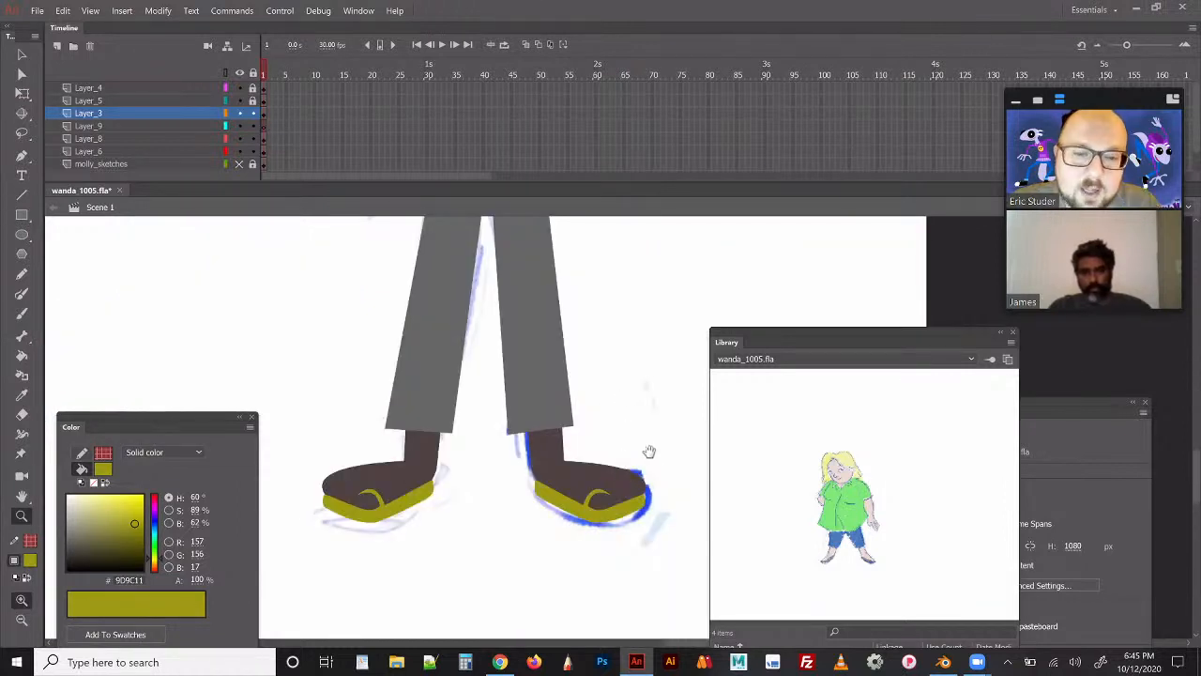
drag(613, 491, 655, 549)
drag(625, 448, 628, 485)
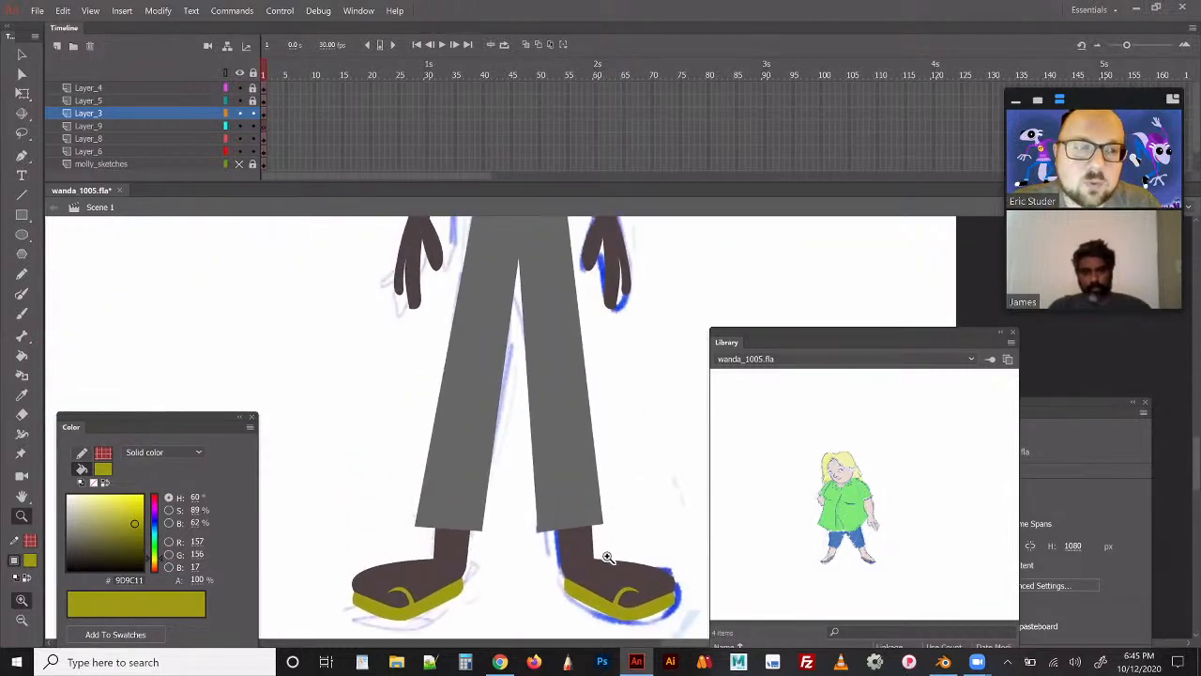
- Move the Library panel to show all its items and sample the pants' gray (#666666) as the fill color
key(v)
drag(810, 331, 820, 123)
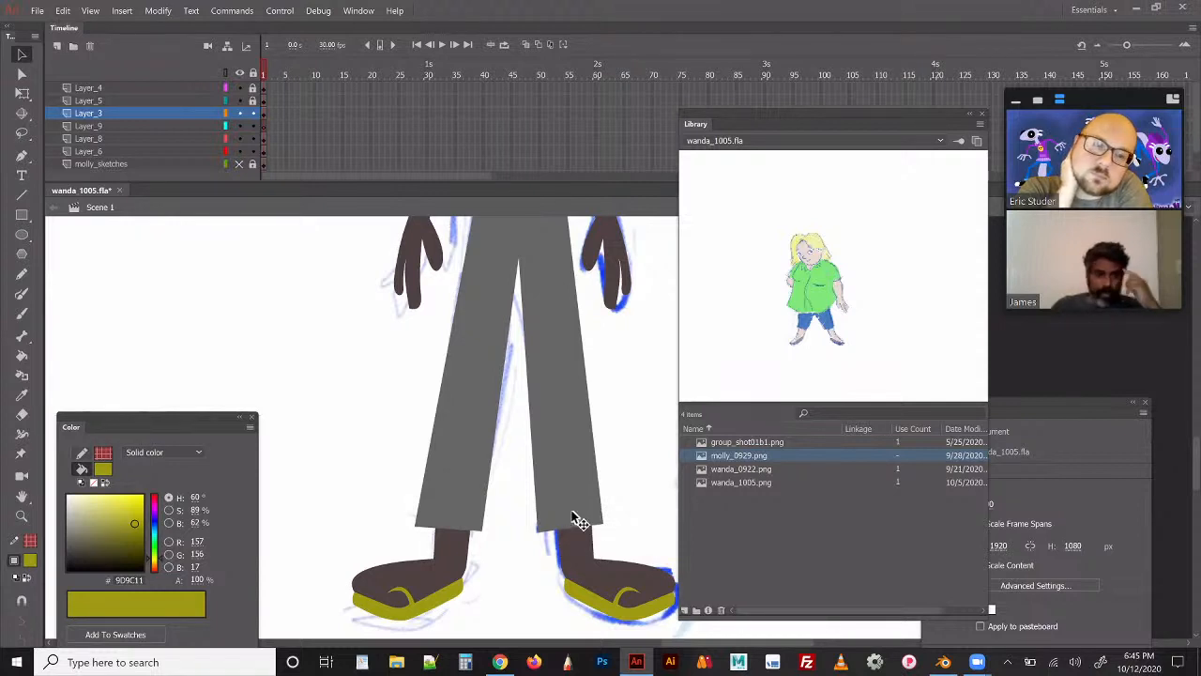
key(i)
click(593, 482)
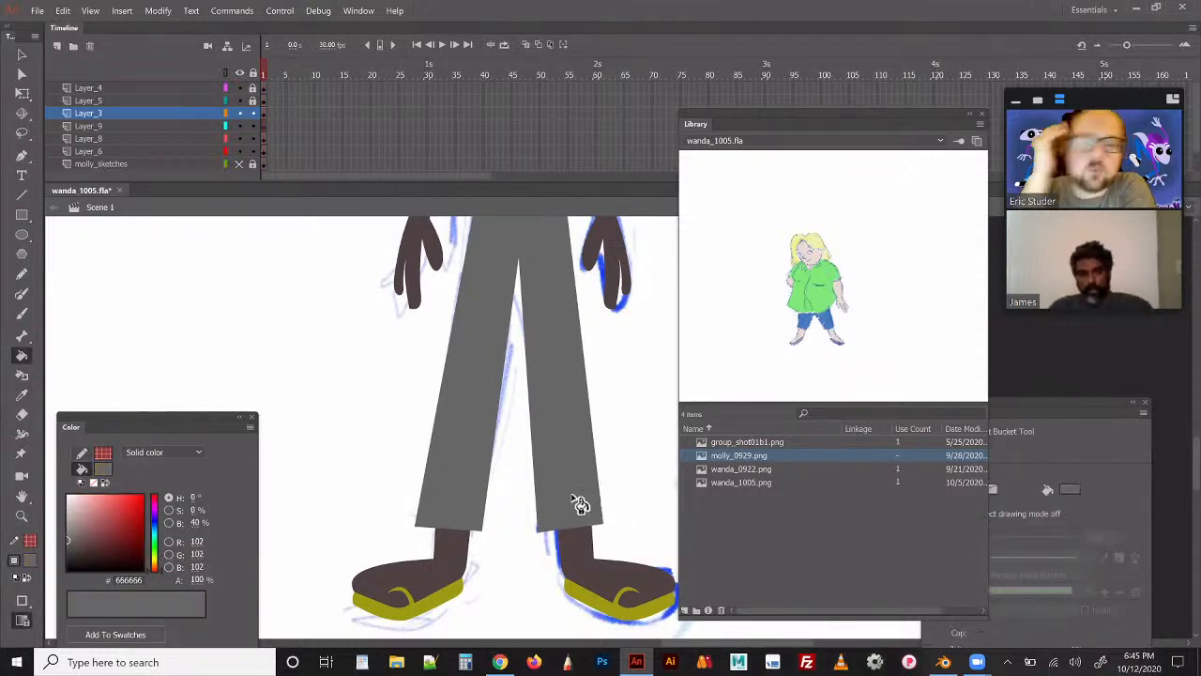
- Try to make a cuff by drawing a gray rectangle directly over the left pant hem and deleting its red outline
click(29, 217)
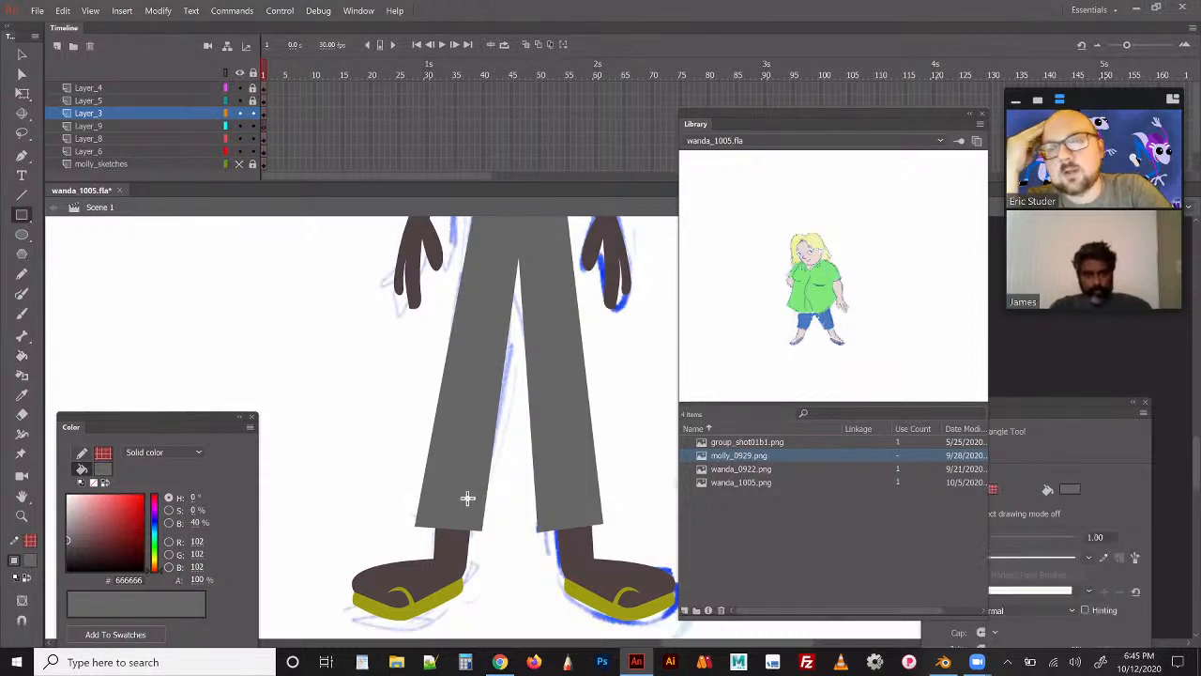
drag(392, 457, 500, 523)
double_click(500, 516)
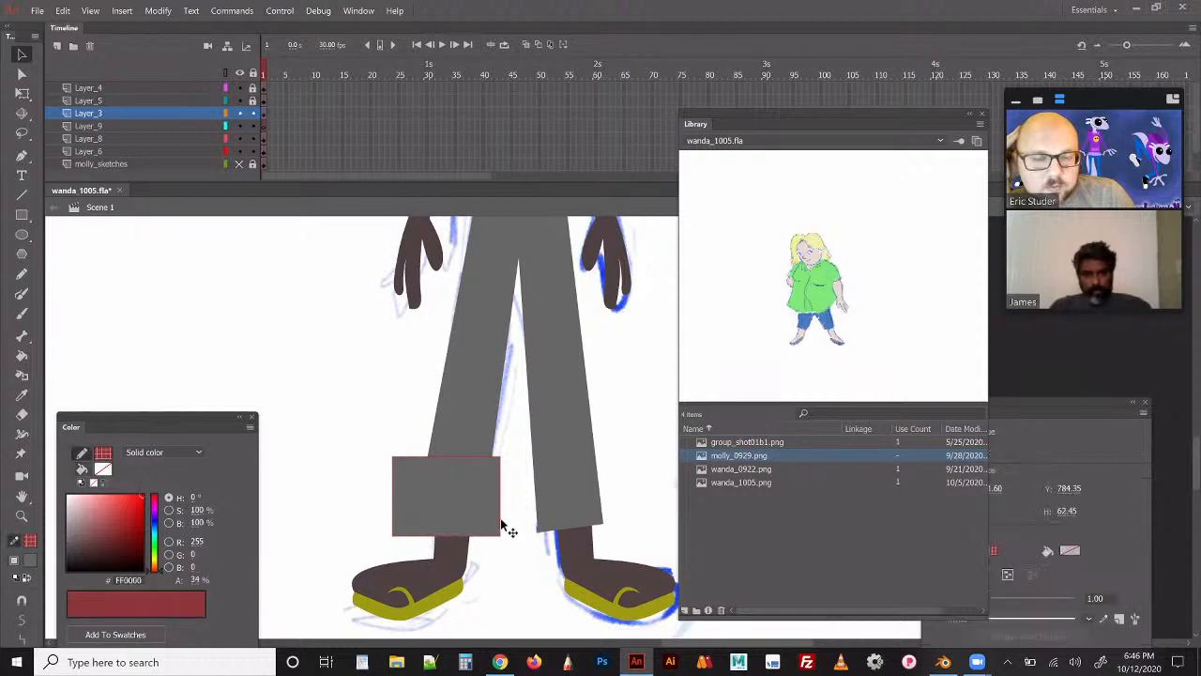
key(Delete)
click(494, 522)
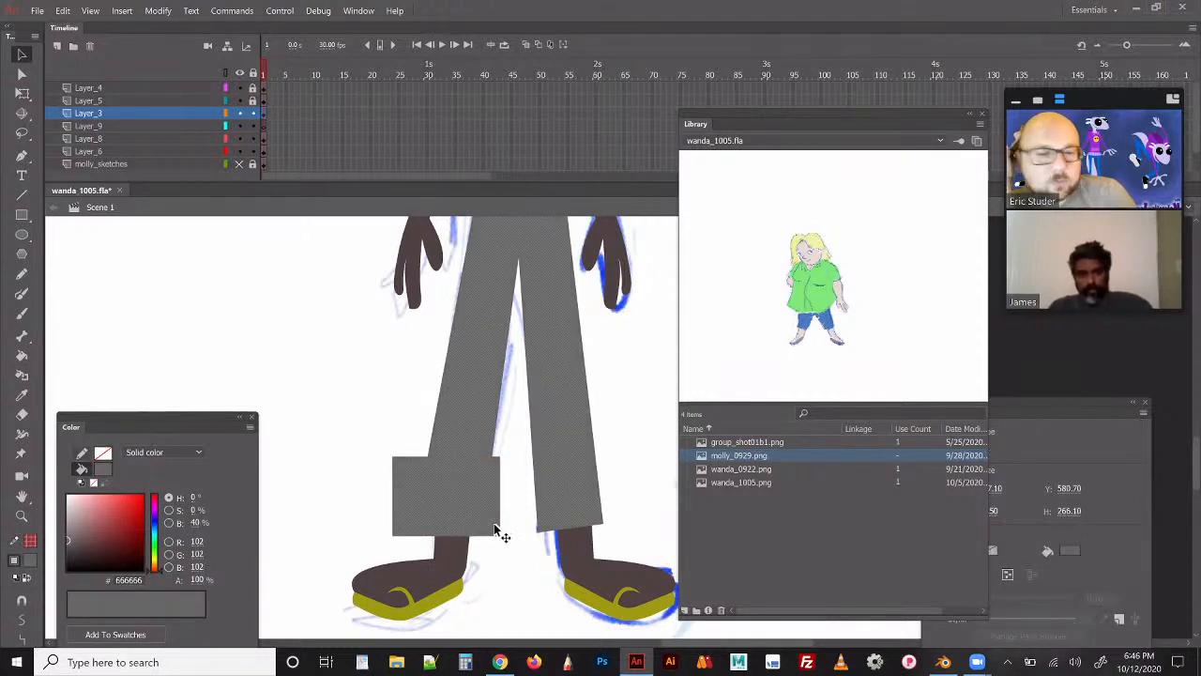
- Undo the gray rectangle drawn over the left pant hem
key(ctrl+z)
key(ctrl+z)
key(ctrl+z)
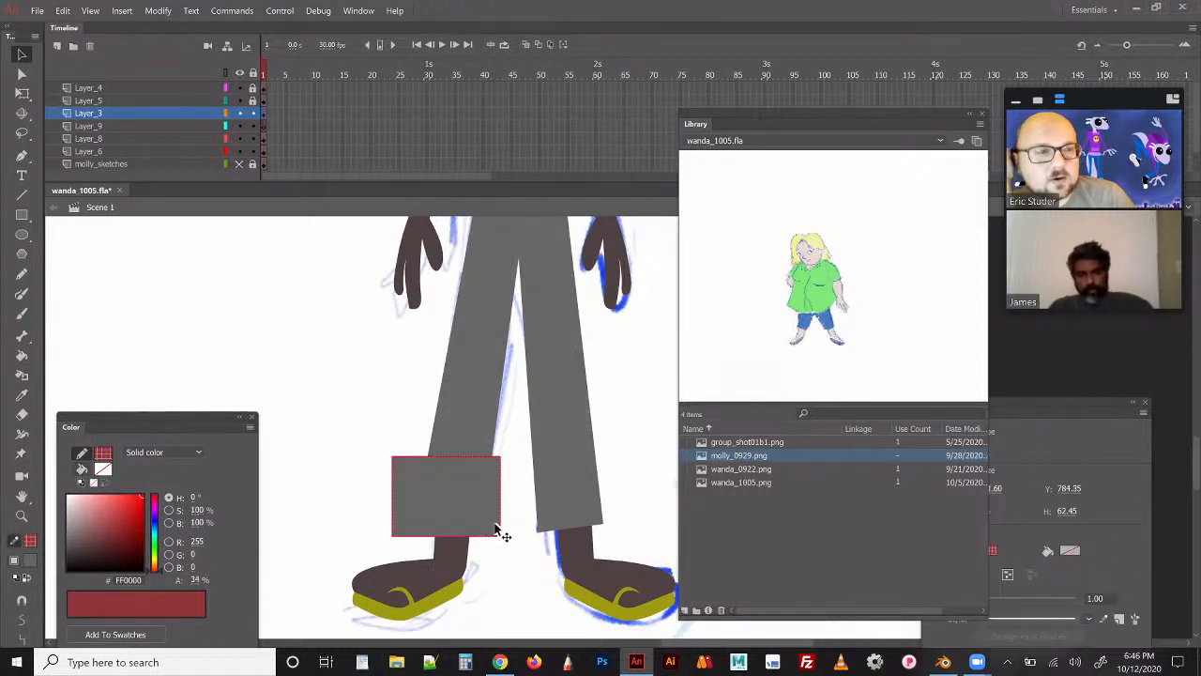
key(ctrl+z)
key(ctrl+z)
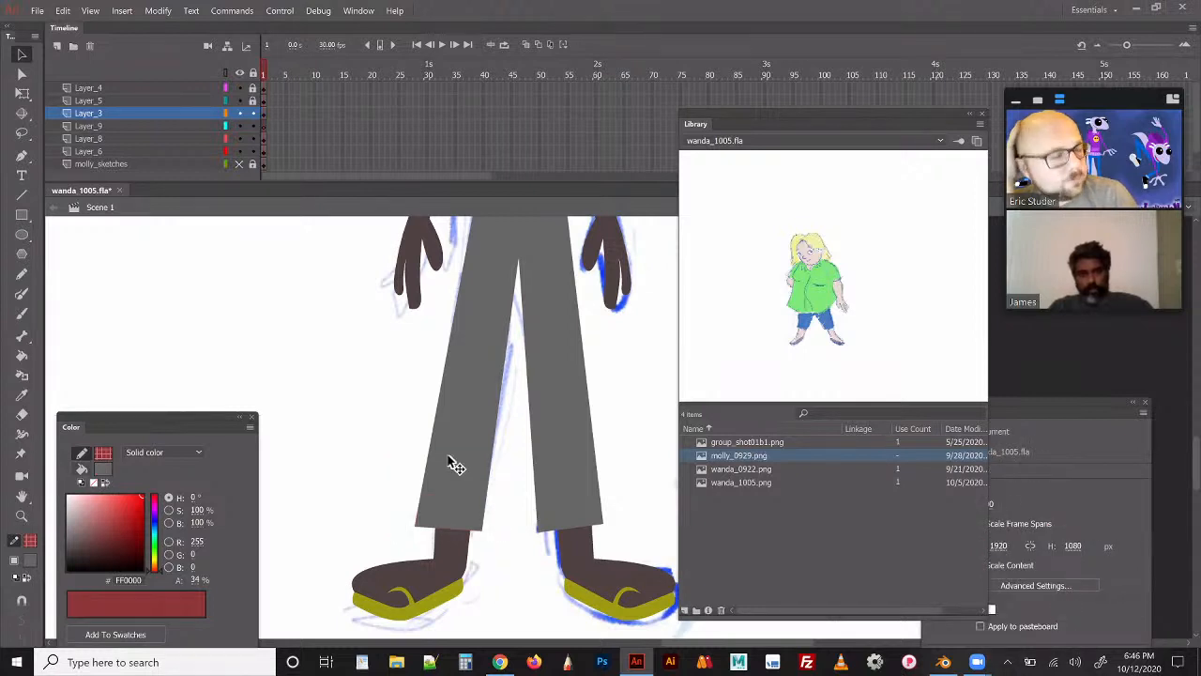
- Draw a gray rectangle about 38 px high on the empty canvas beside the pants and remove its red outline
click(21, 214)
drag(269, 350, 335, 398)
key(v)
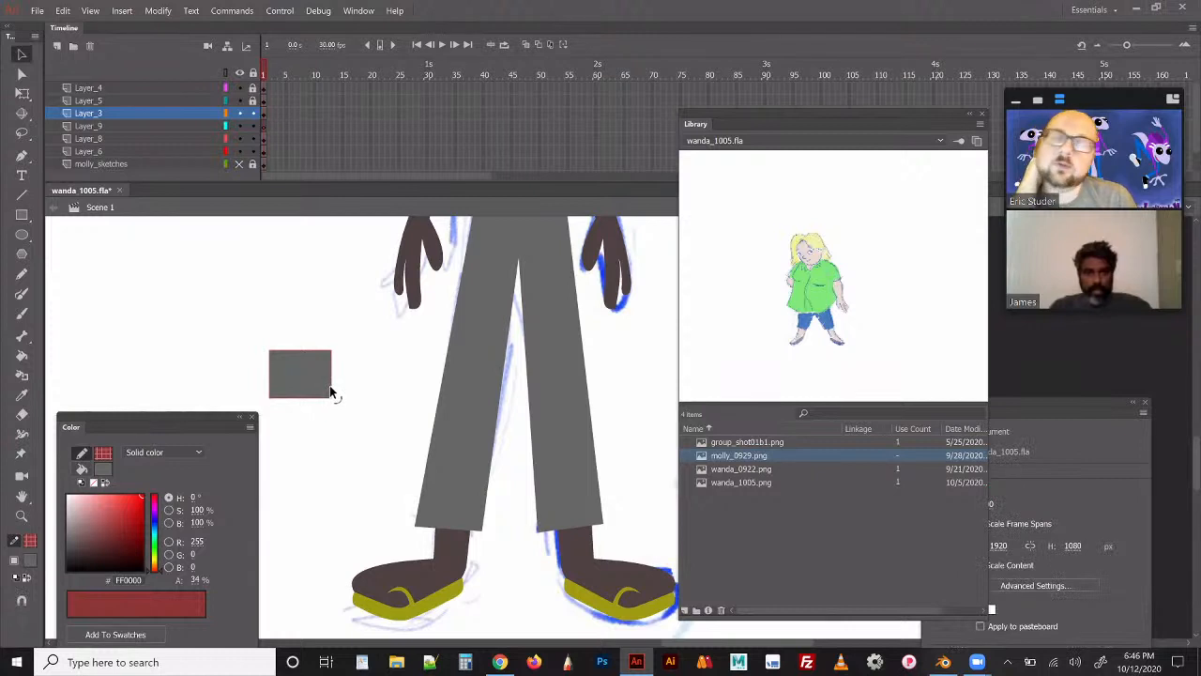
click(332, 432)
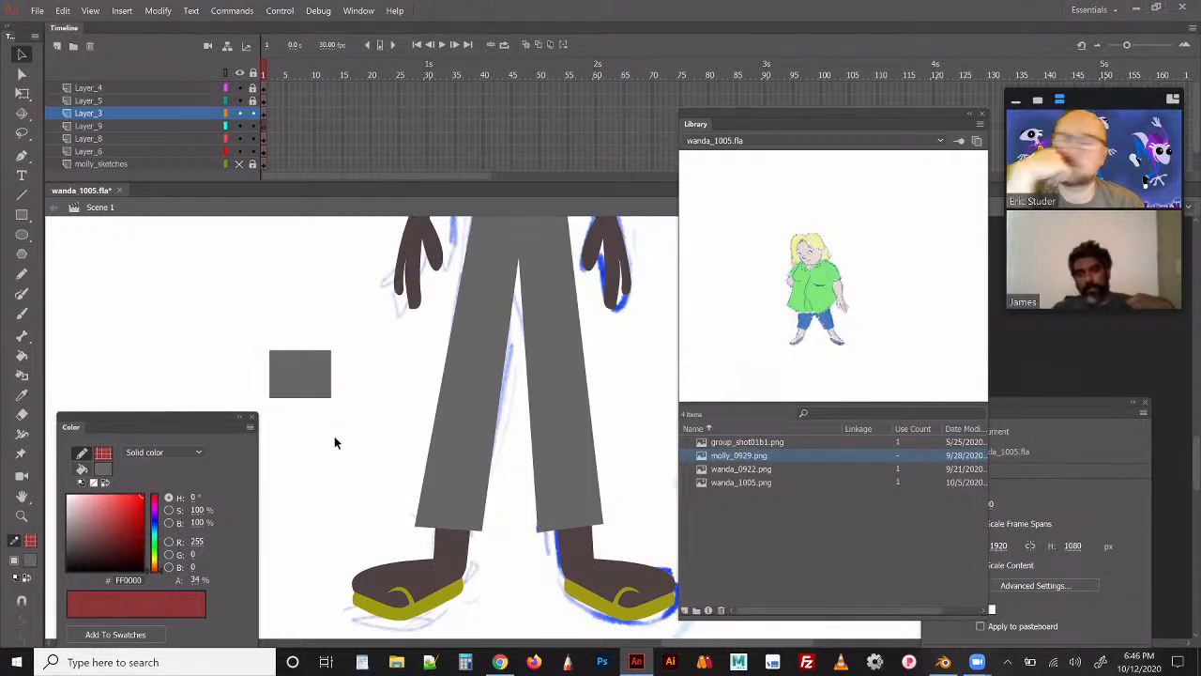
- Move the Color panel clear of the drawing and recolor the rectangle's fill to a lighter gray of 55% brightness
drag(191, 419, 211, 504)
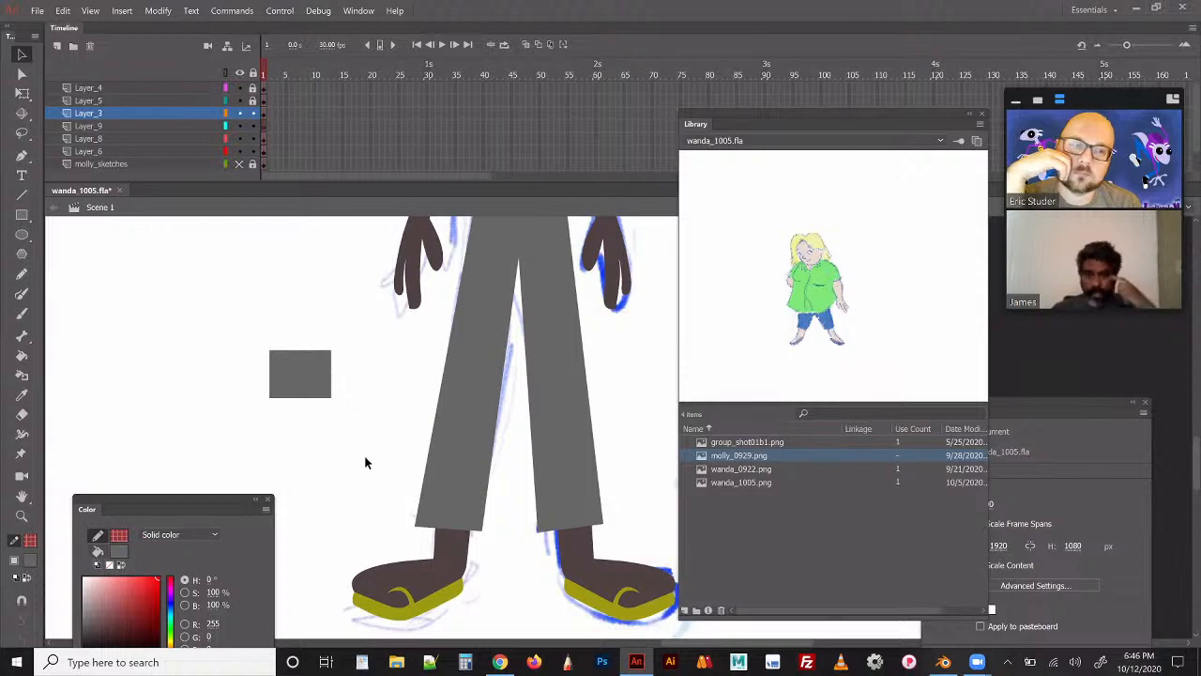
click(319, 372)
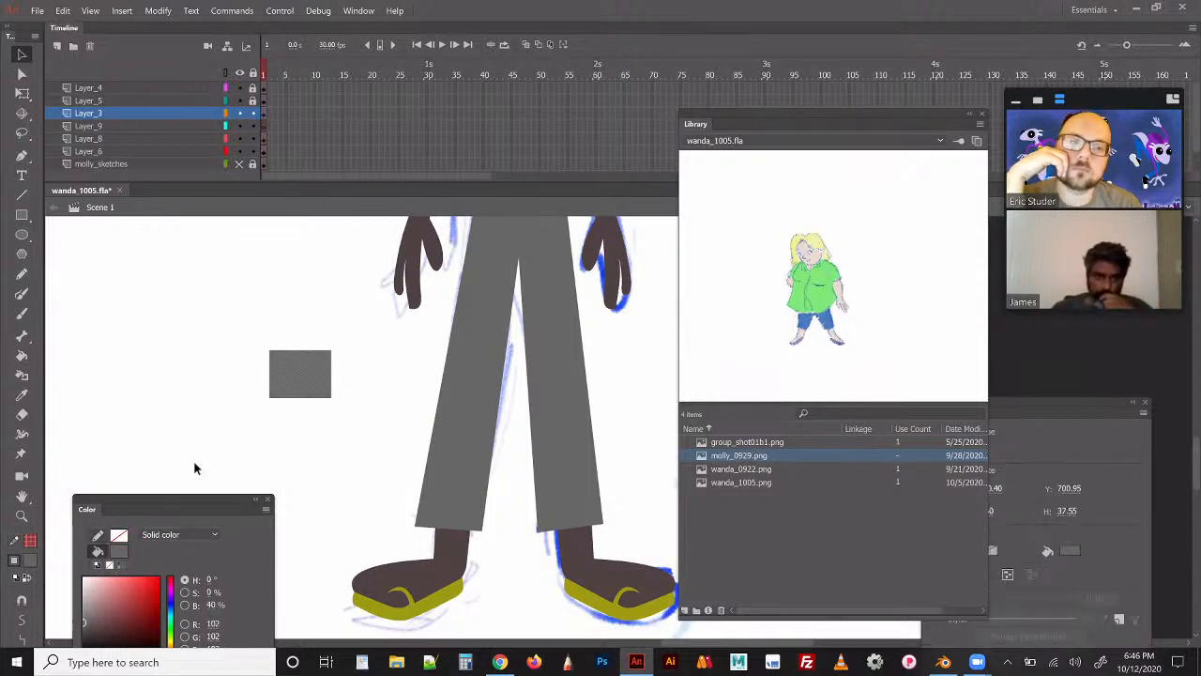
click(31, 561)
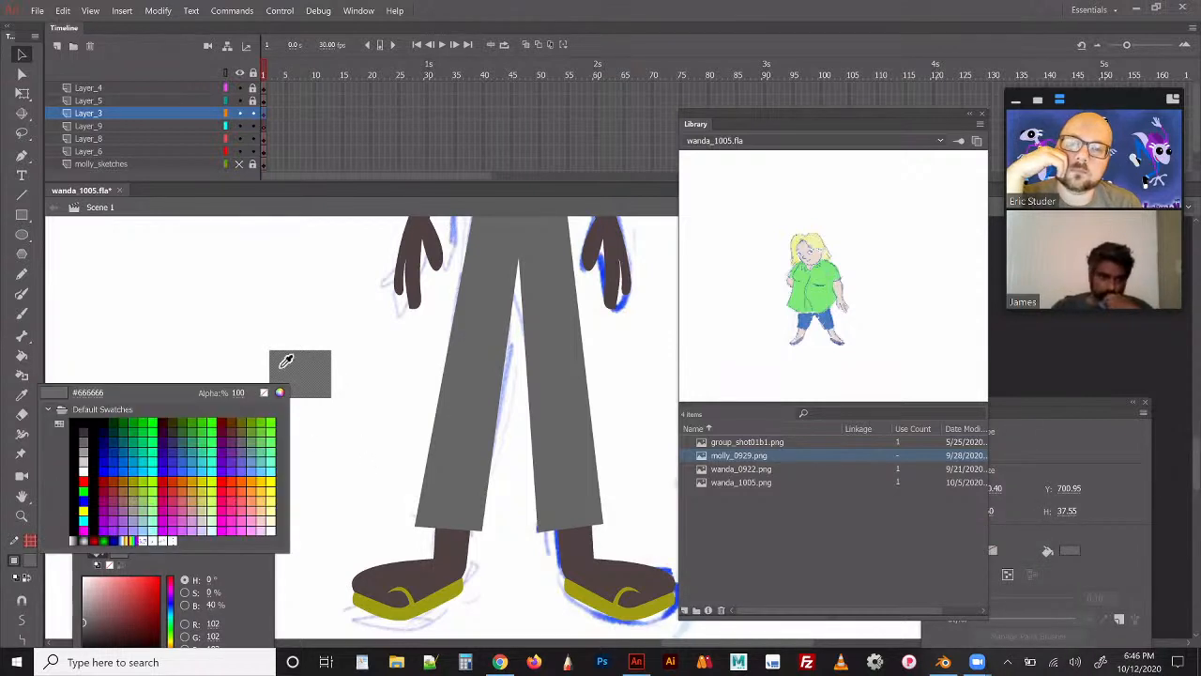
click(281, 392)
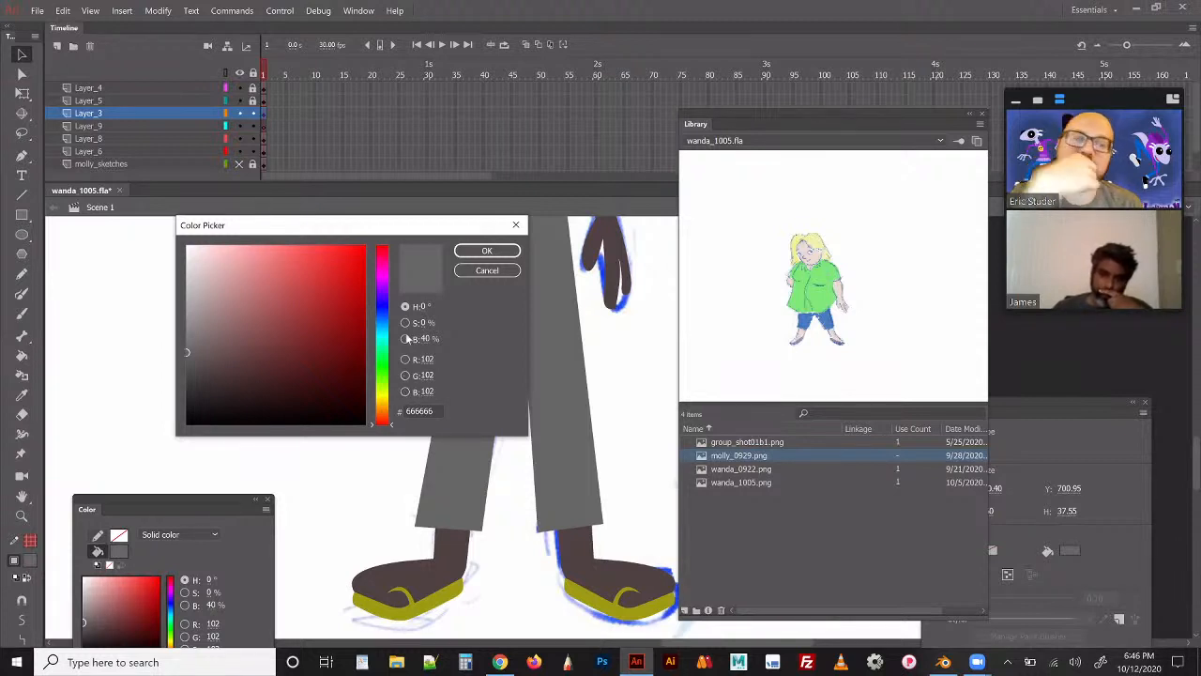
drag(187, 352, 188, 324)
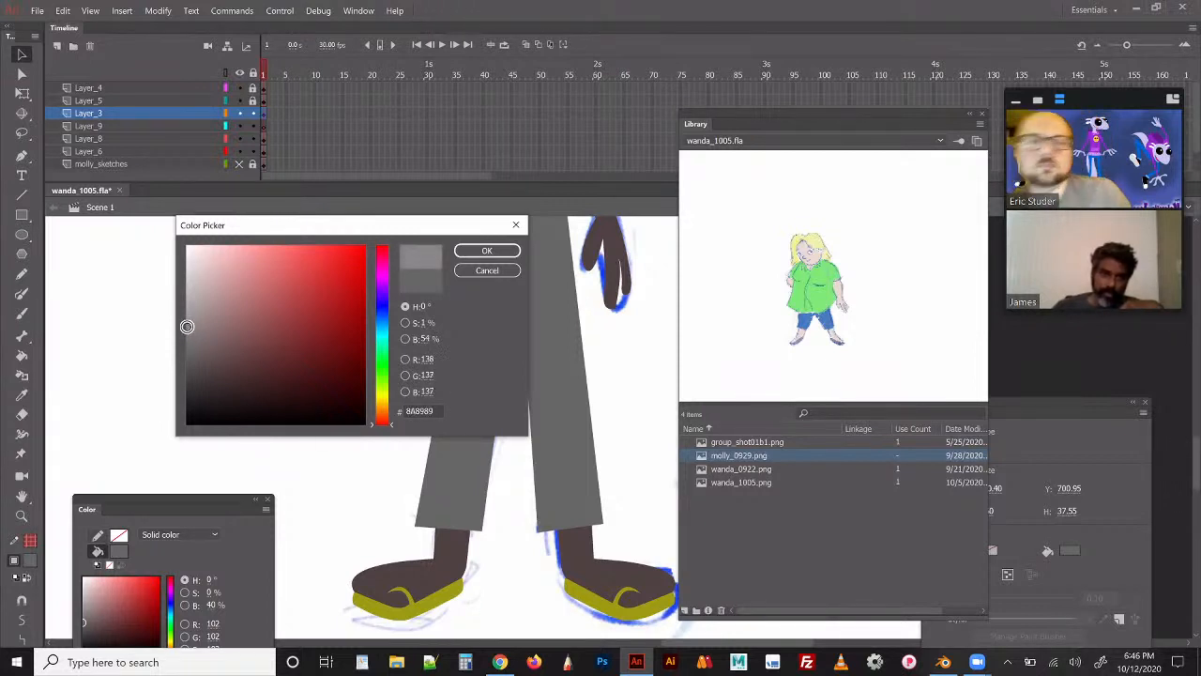
click(487, 252)
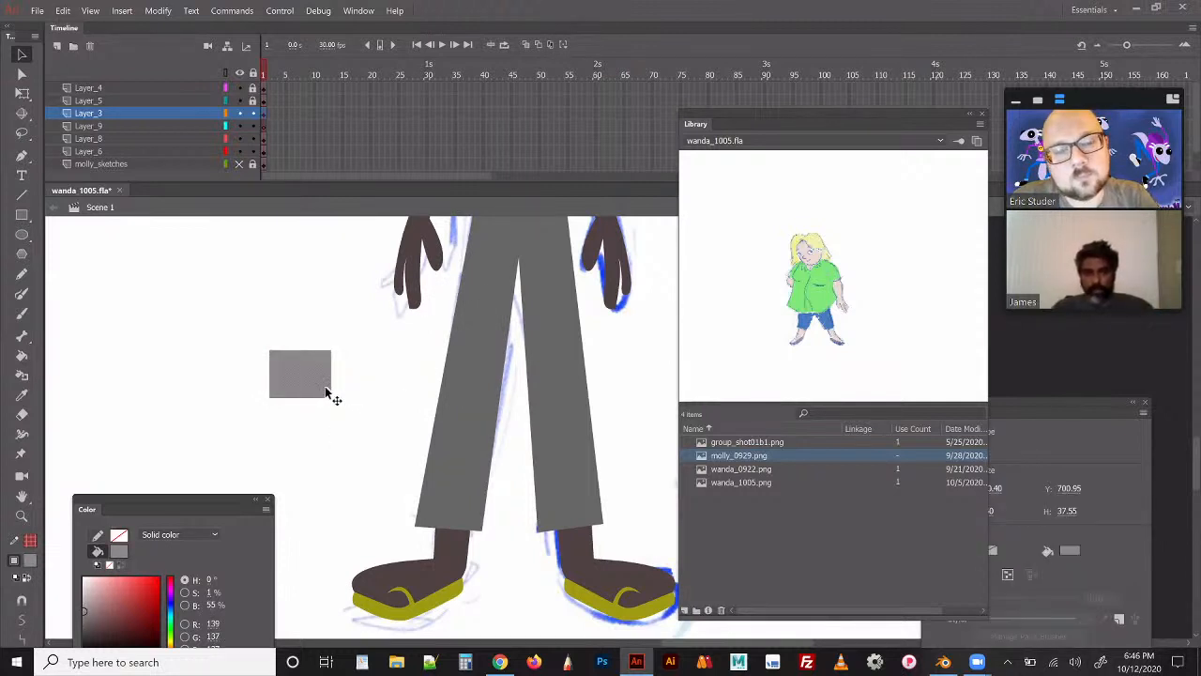
- Place the light gray rectangle over the left pant hem as a cuff, rotated and sized to match the leg's slant
drag(328, 393, 477, 490)
key(q)
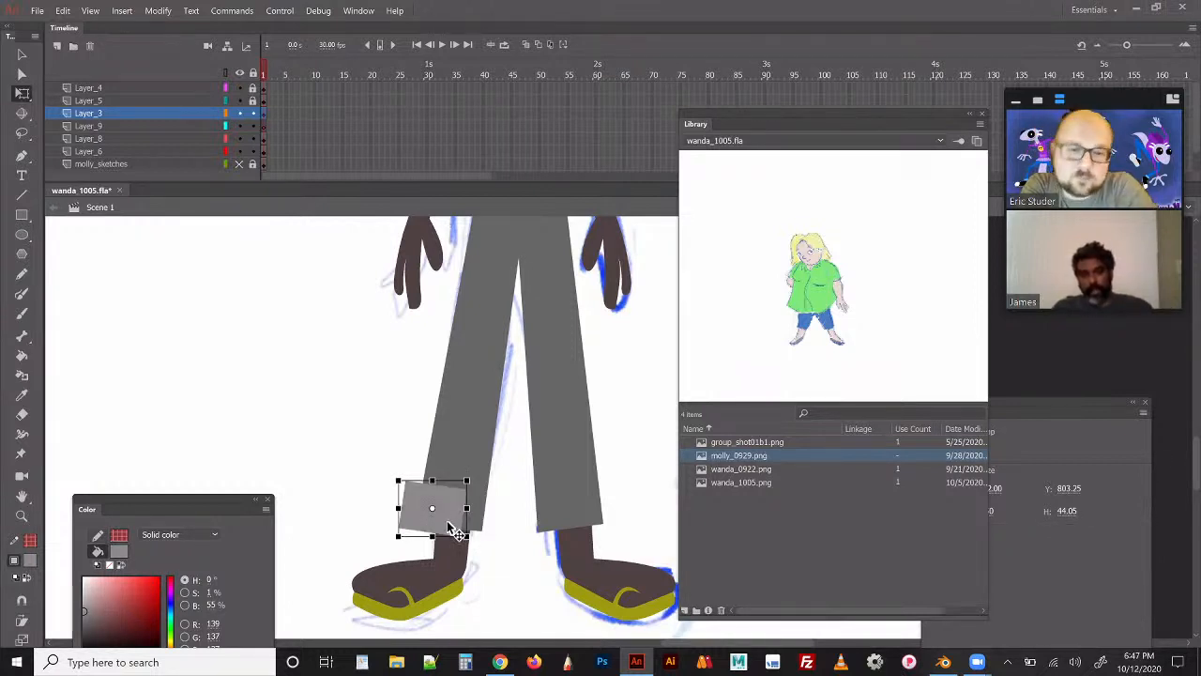
drag(456, 525, 476, 503)
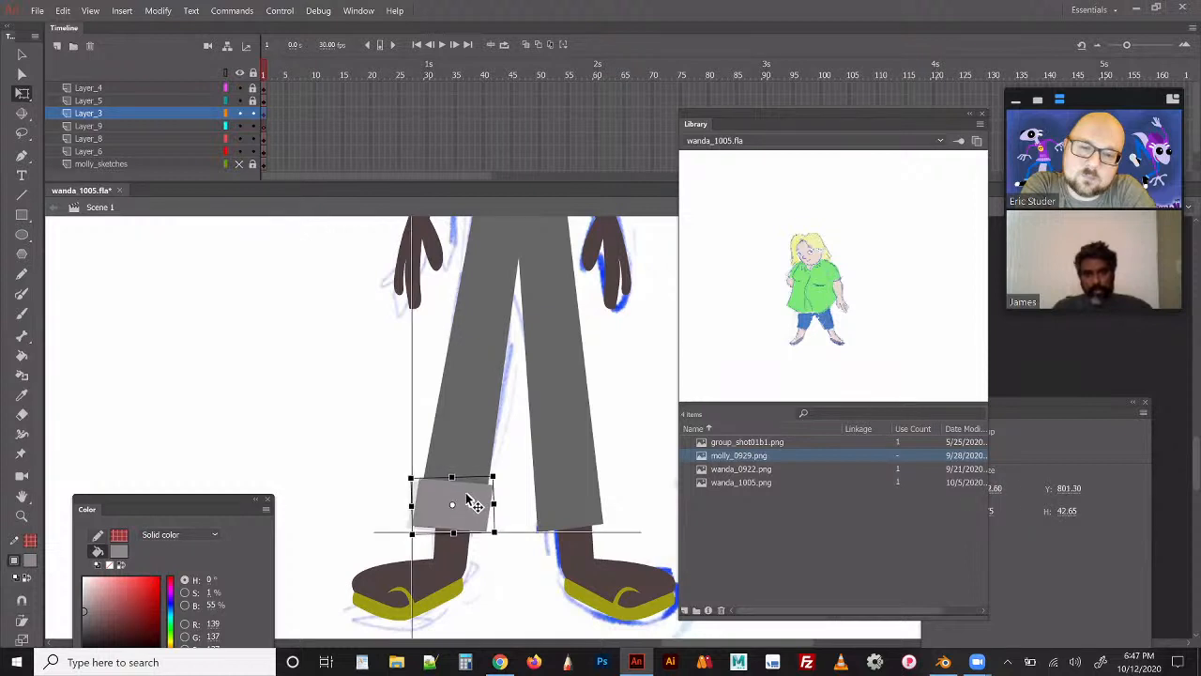
click(522, 495)
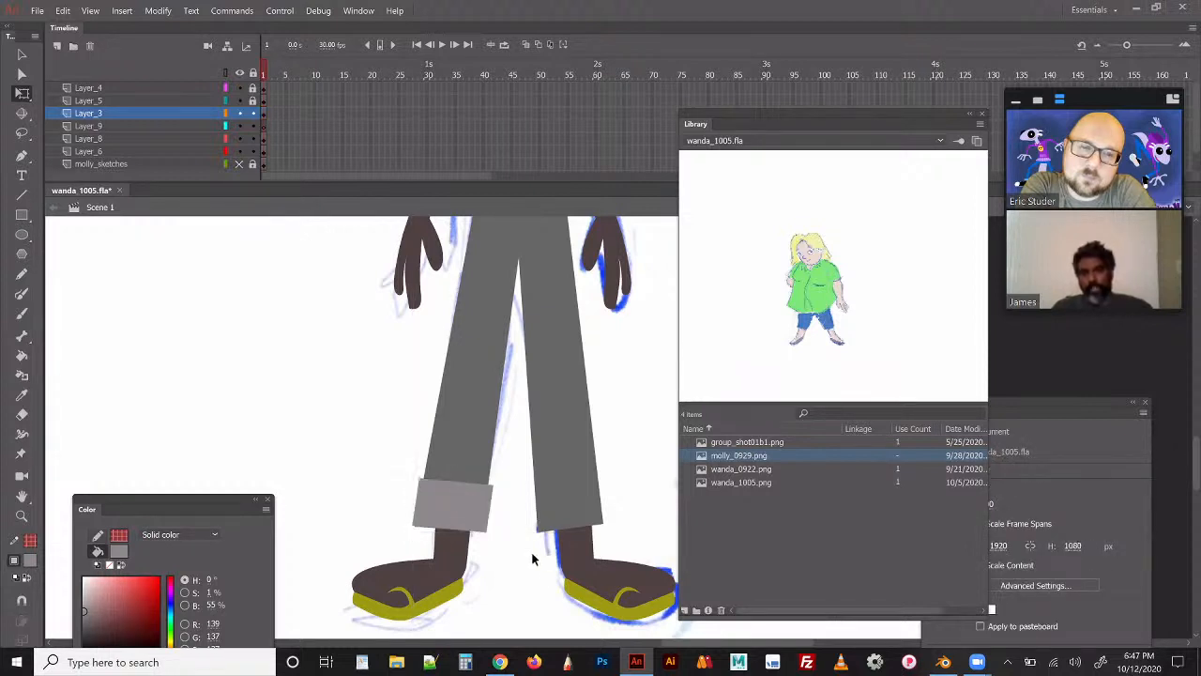
- Duplicate the cuff onto the right pant hem and tilt the copy to the opposite slant
click(476, 524)
drag(458, 507, 593, 511)
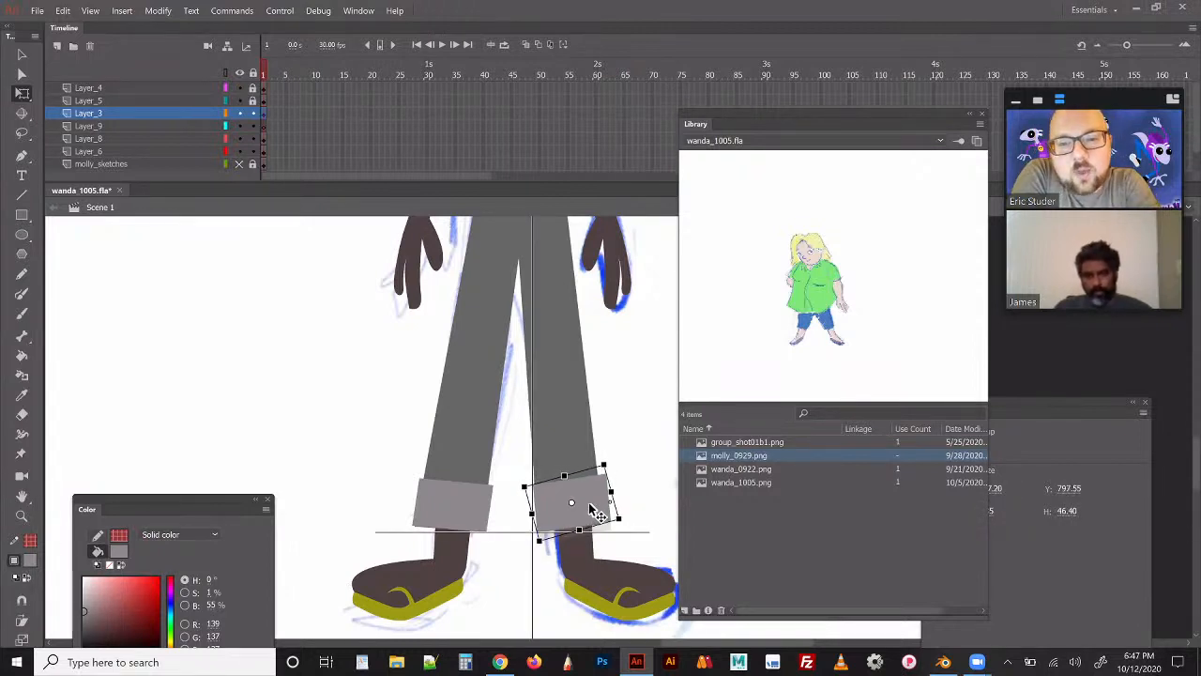
click(636, 466)
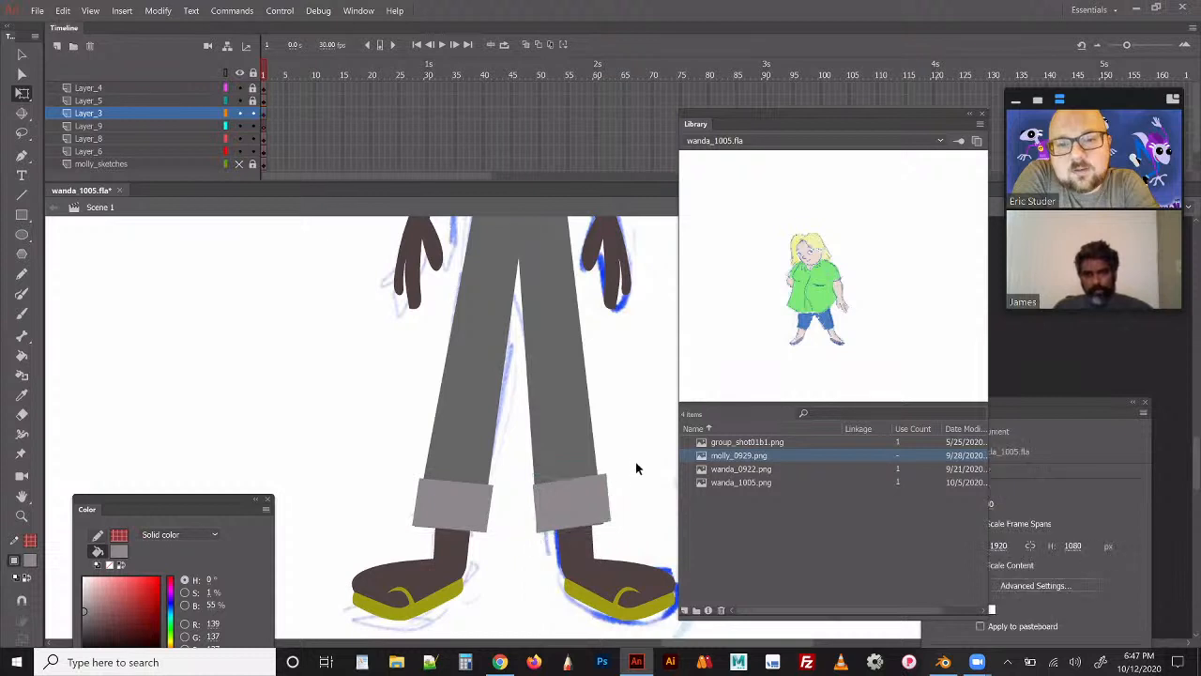
- Check the cuffs on the whole figure and refine the right cuff's size and rotation to fit its pant leg
alt+click(633, 418)
alt+click(640, 435)
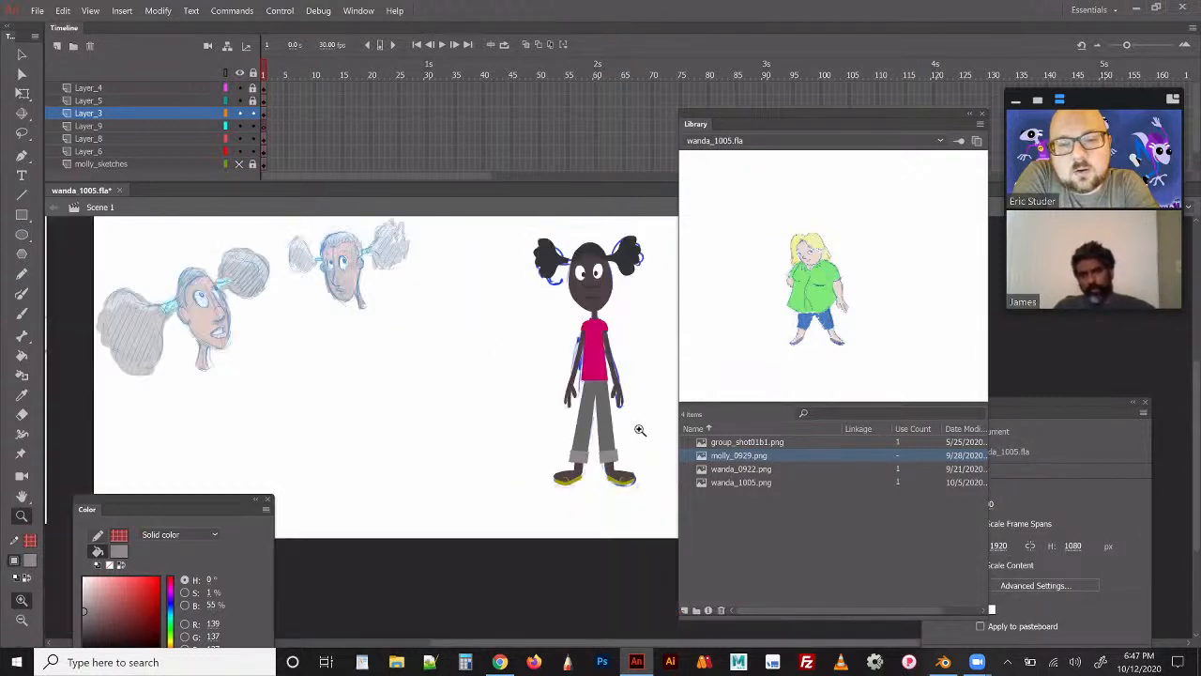
drag(611, 476, 583, 493)
drag(526, 419, 645, 528)
drag(610, 469, 588, 498)
key(v)
click(595, 474)
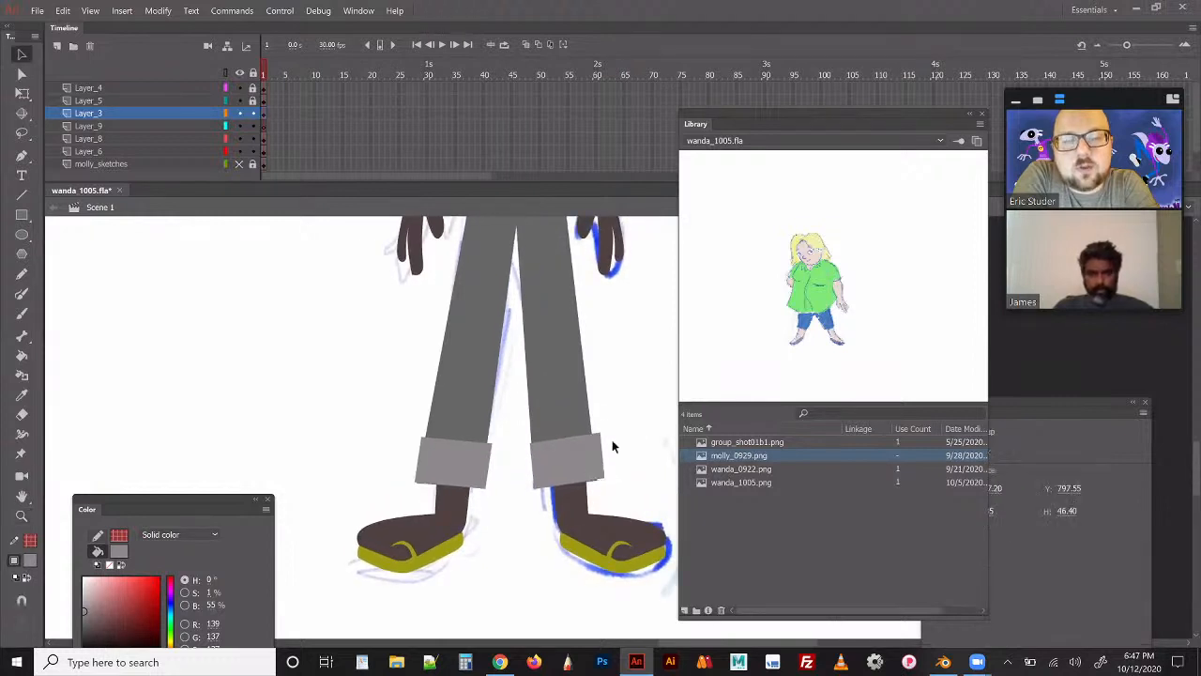
key(q)
drag(612, 437, 593, 452)
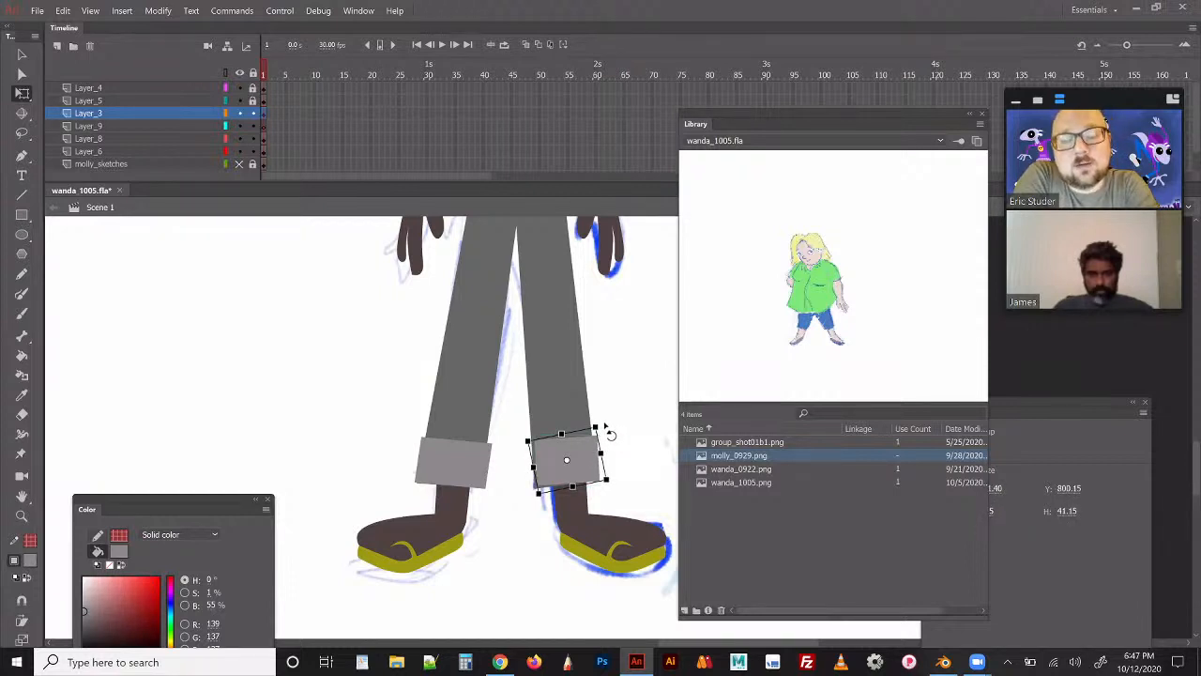
drag(611, 432, 609, 430)
key(v)
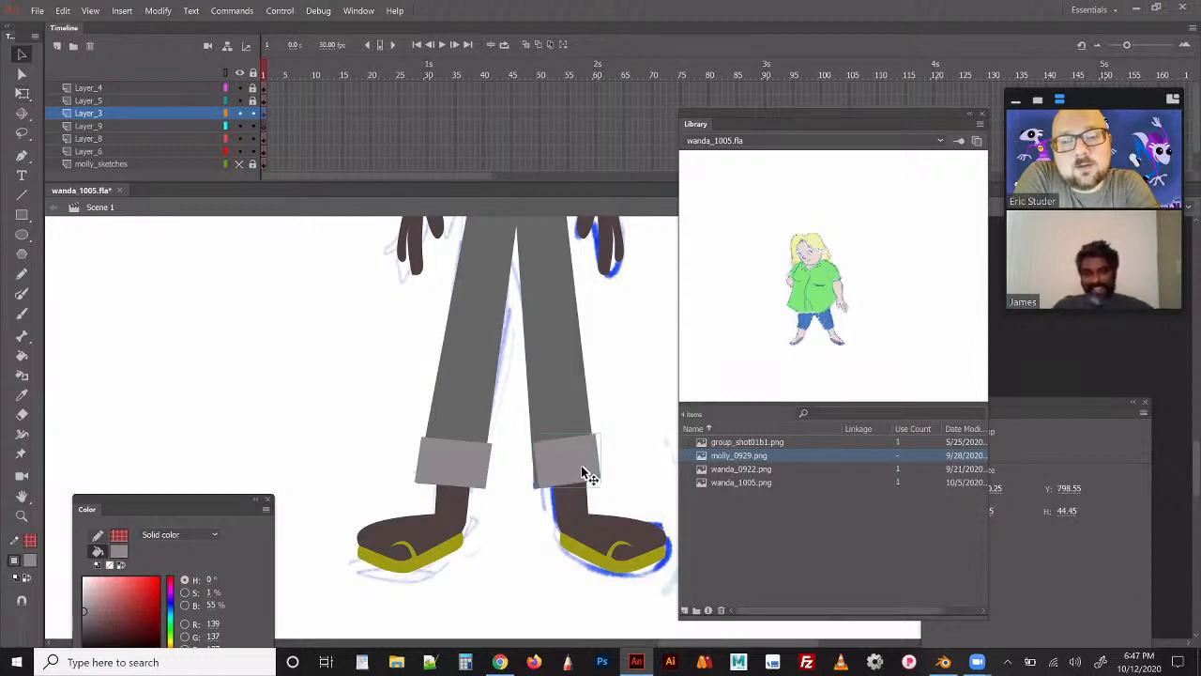
- Readjust the right cuff's rotation, position and width so it overlaps both sides of the pant leg
key(q)
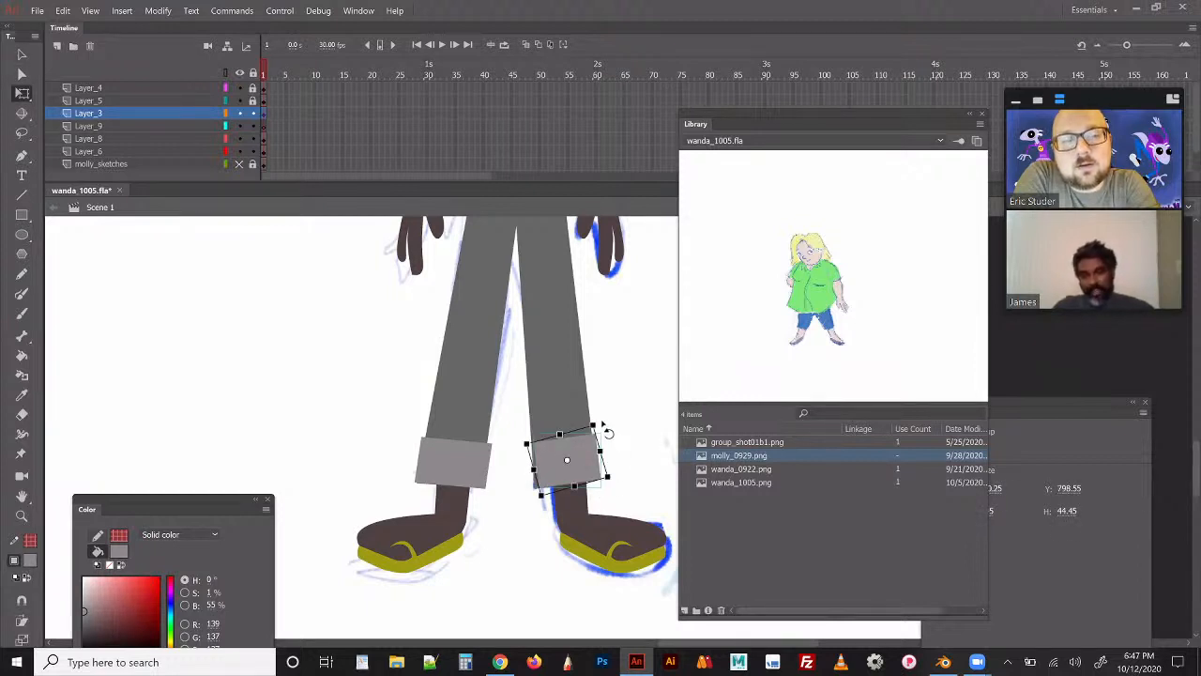
drag(611, 432, 564, 480)
key(v)
key(q)
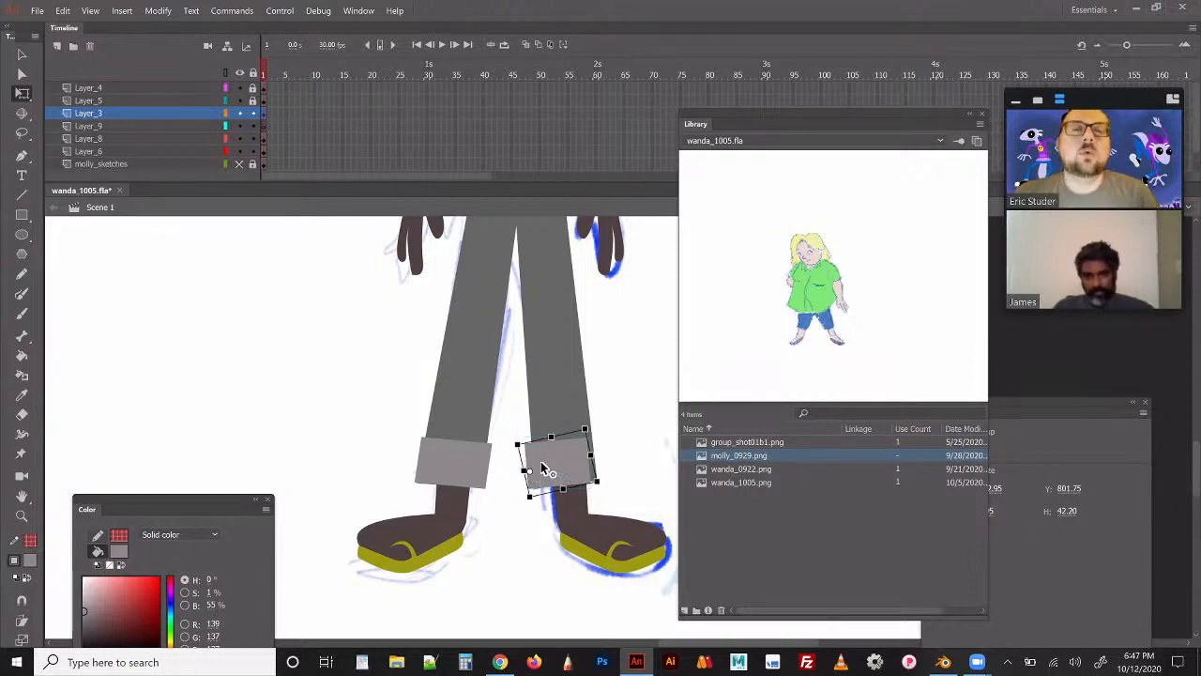
drag(594, 455, 598, 455)
key(v)
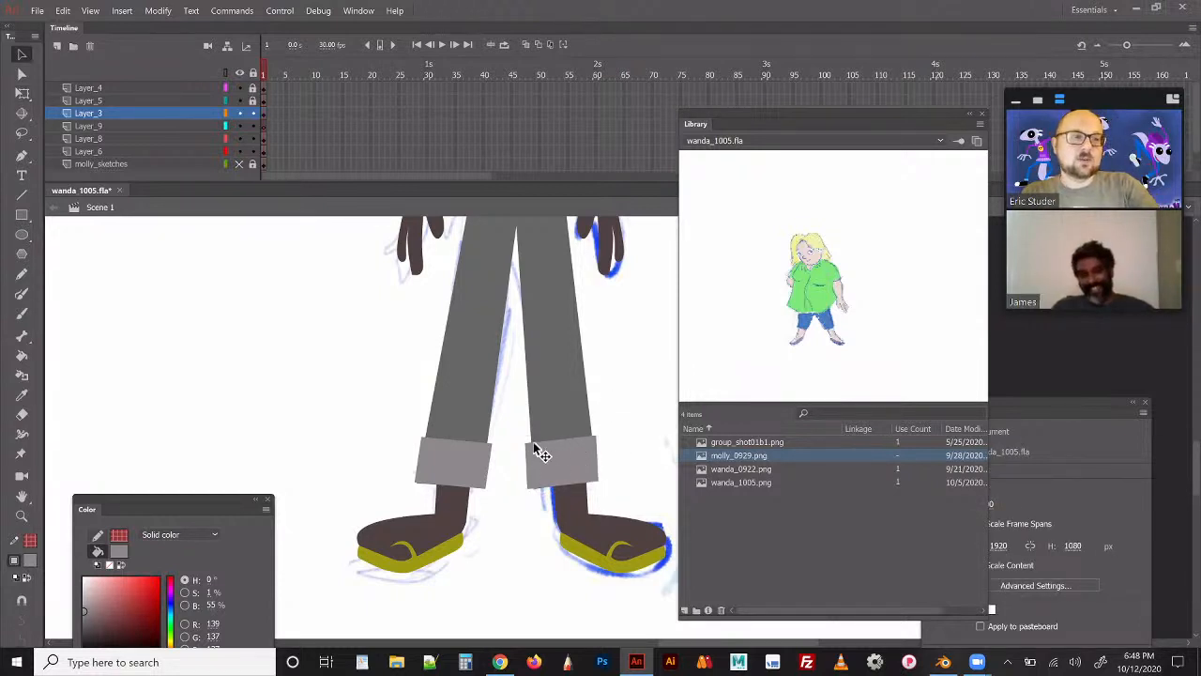
- Reshape the right cuff inside its group by pulling its upper inner corner inward, and return to the main scene
double_click(531, 458)
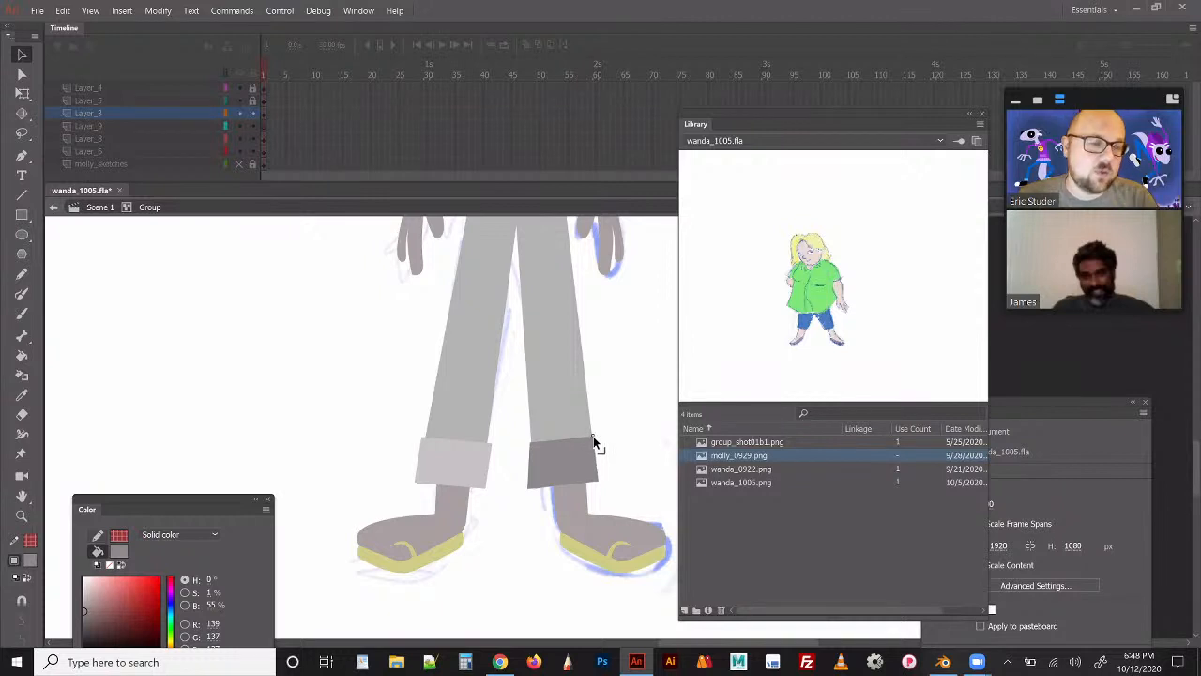
double_click(622, 466)
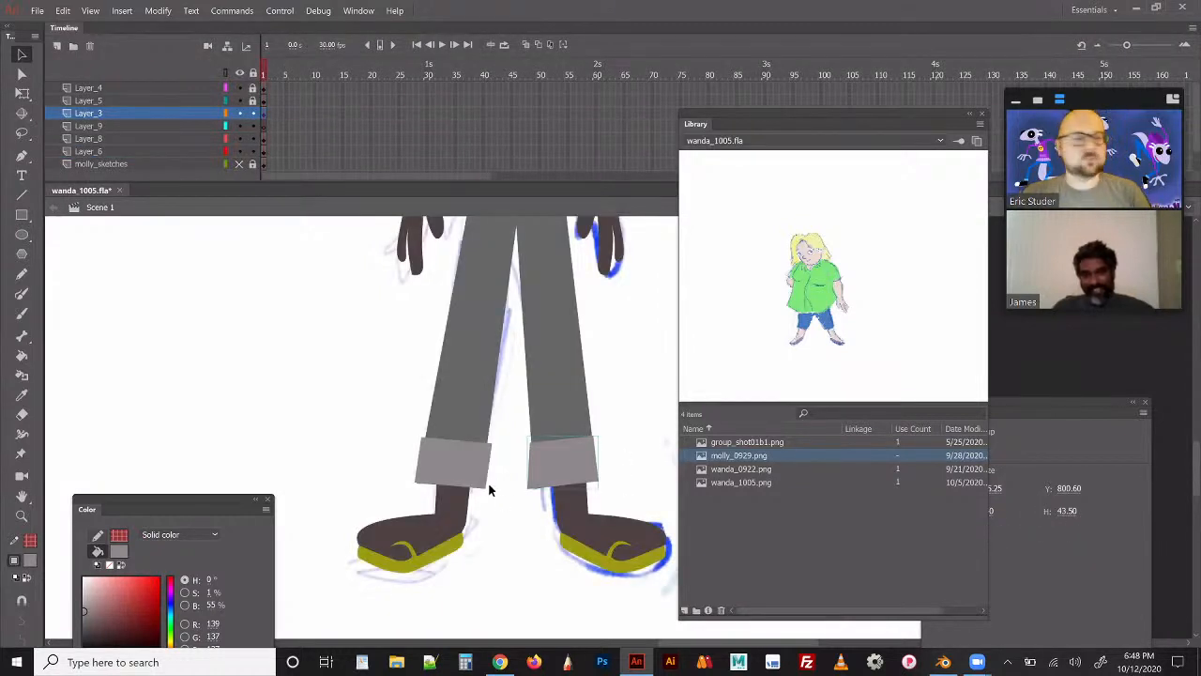
click(604, 500)
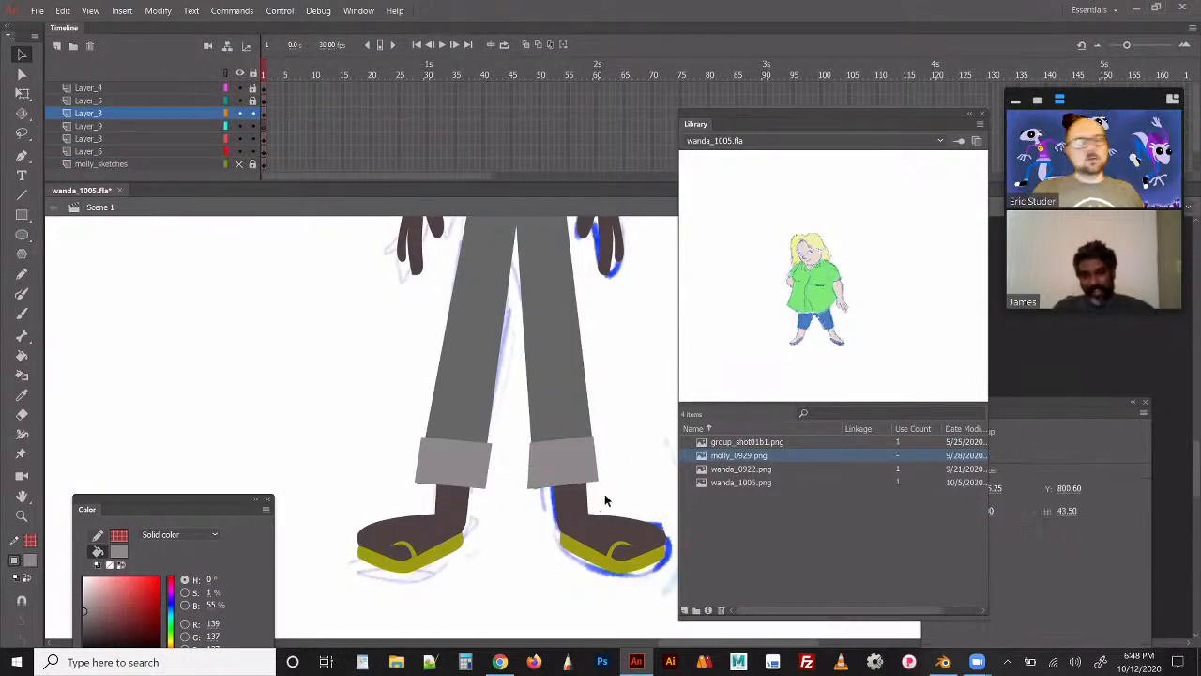
- Reshape the right cuff inside its group by pulling its lower corners outward and downward, and return to the main scene
double_click(599, 481)
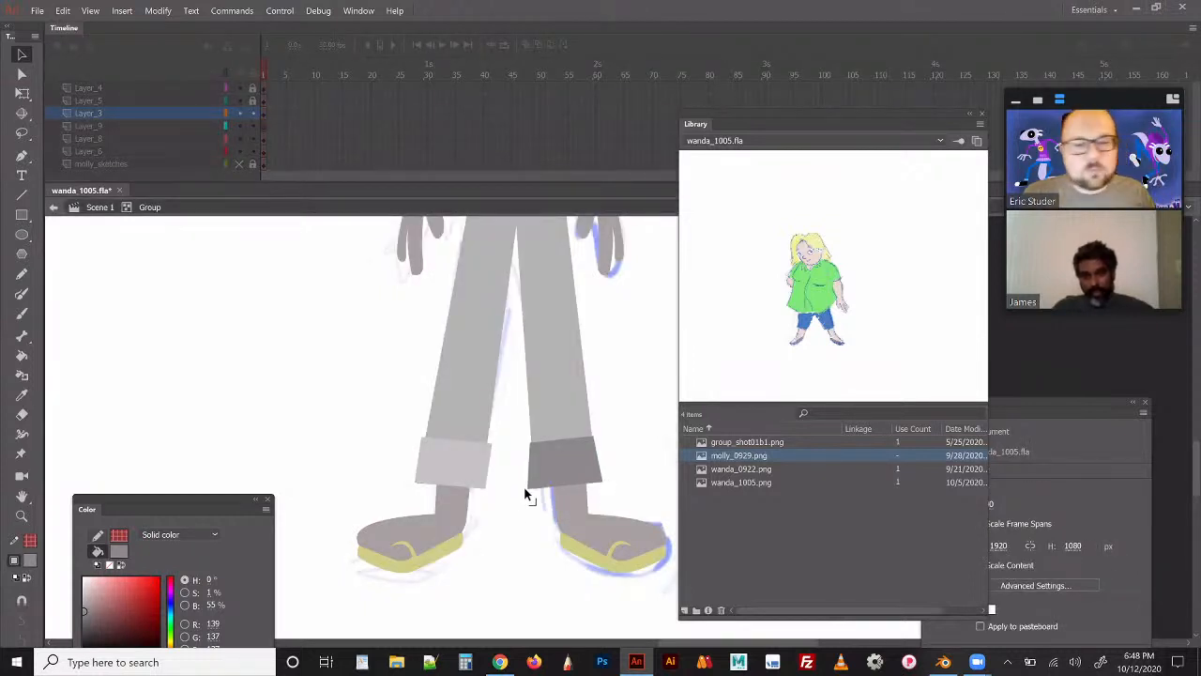
key(s)
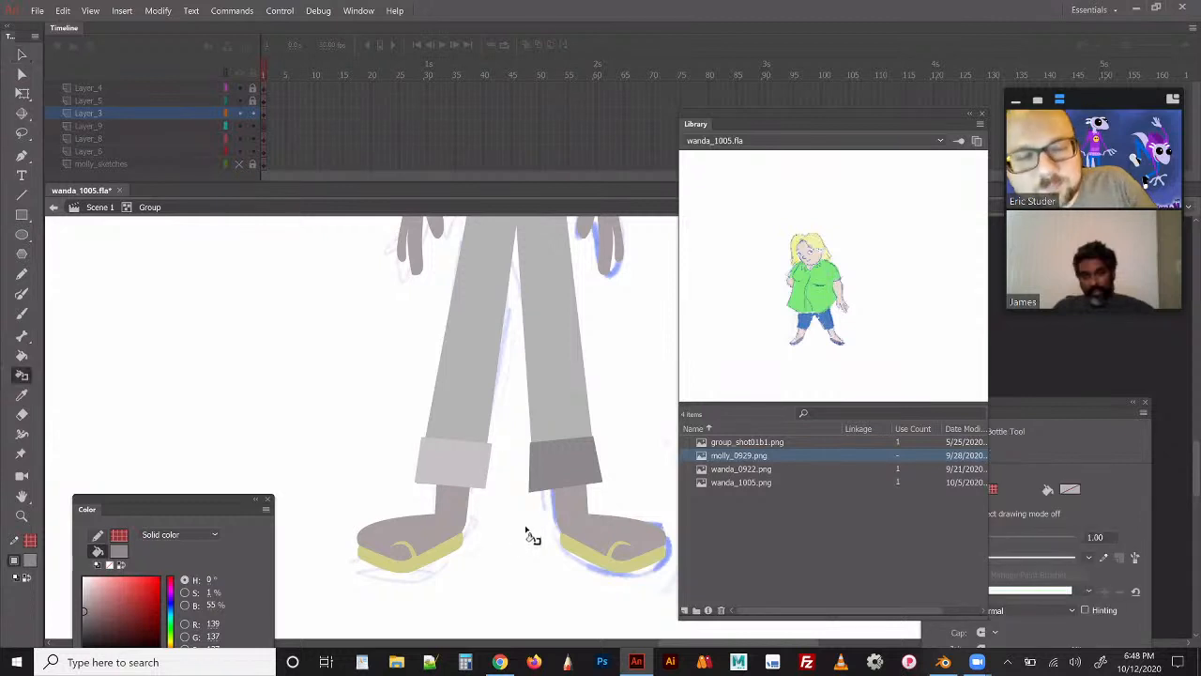
key(v)
double_click(525, 533)
- Taper the left cuff inside its group by pulling both upper corners inward to the edges of the pant leg
key(space)
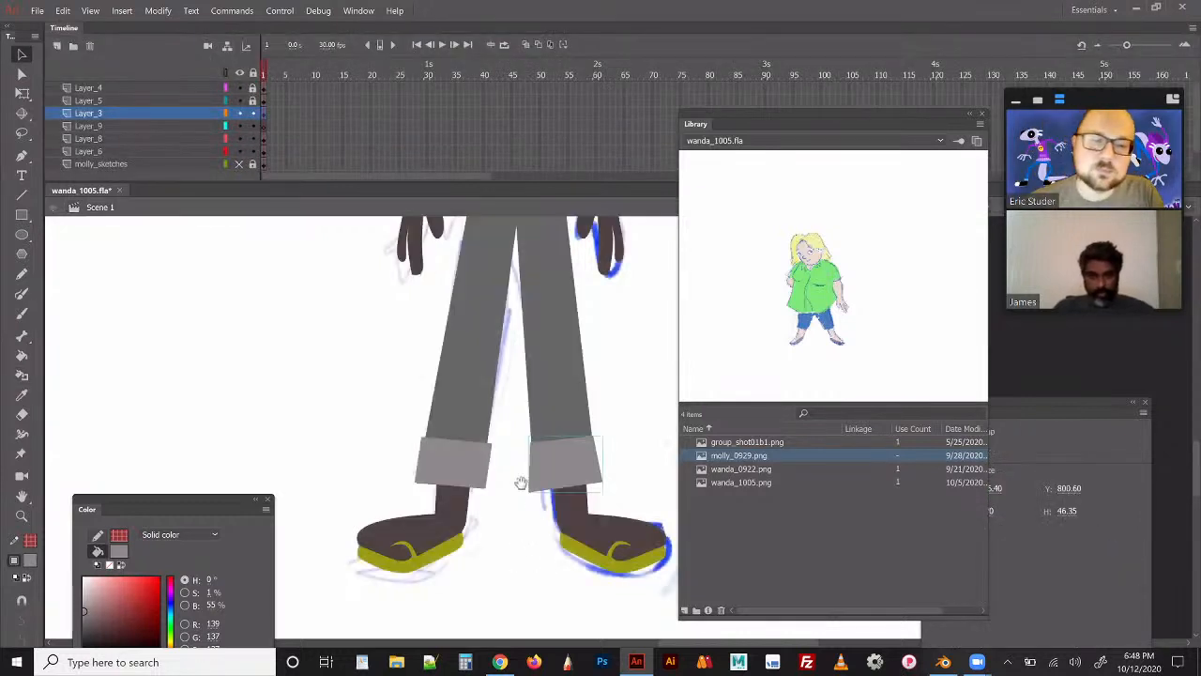
drag(523, 483, 548, 519)
key(z)
alt+click(551, 499)
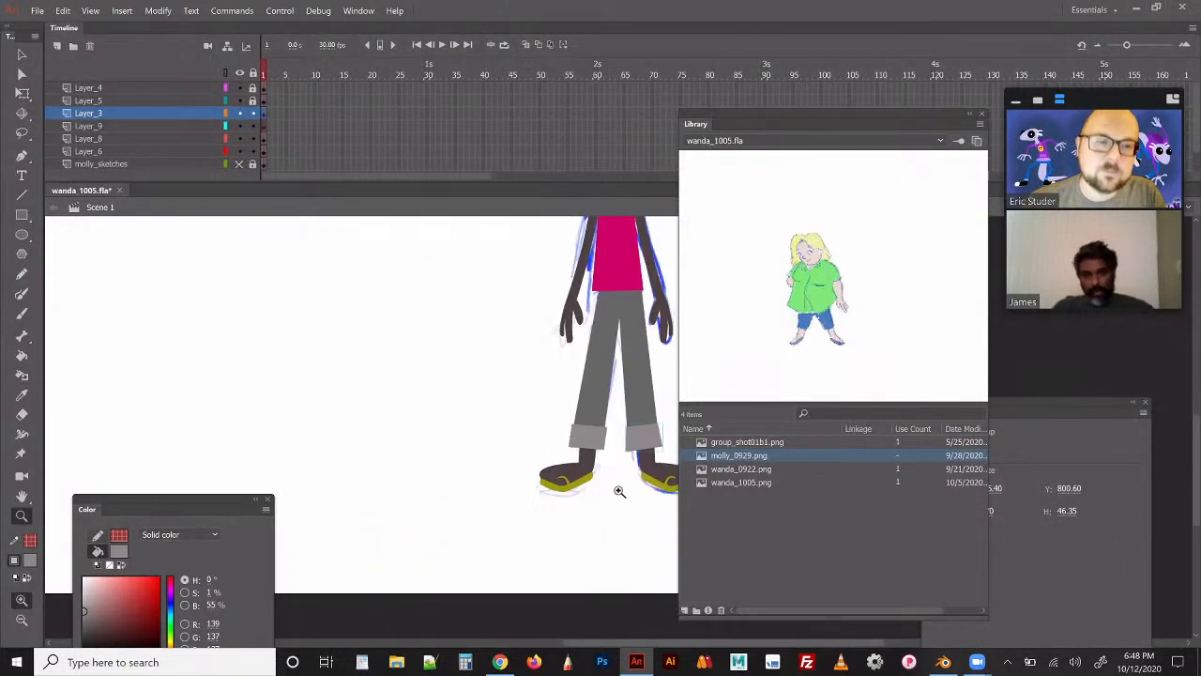
key(space)
drag(603, 461, 546, 505)
key(v)
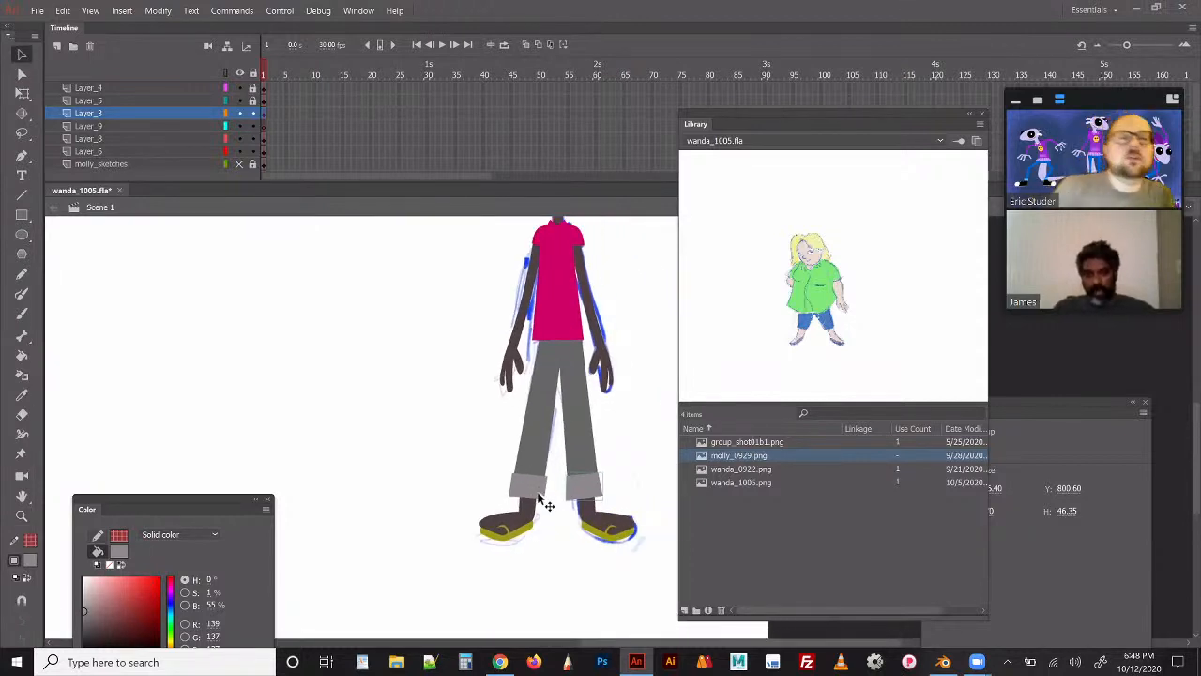
click(562, 500)
double_click(542, 490)
key(z)
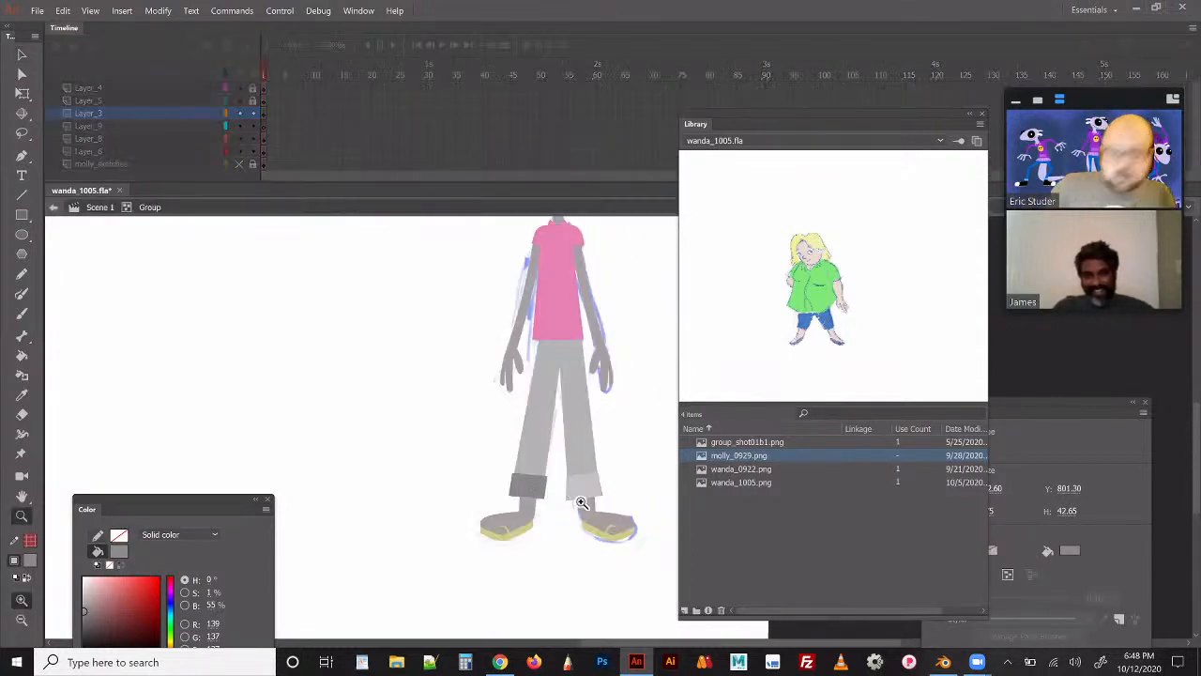
drag(585, 506, 513, 428)
key(v)
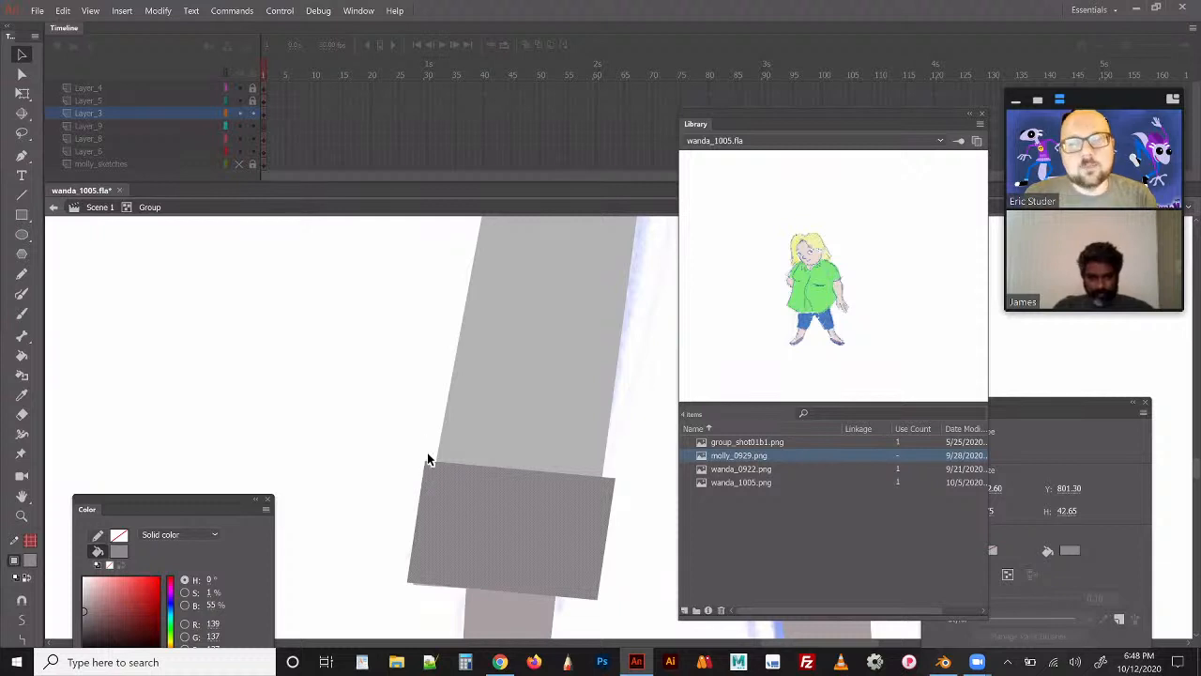
click(426, 459)
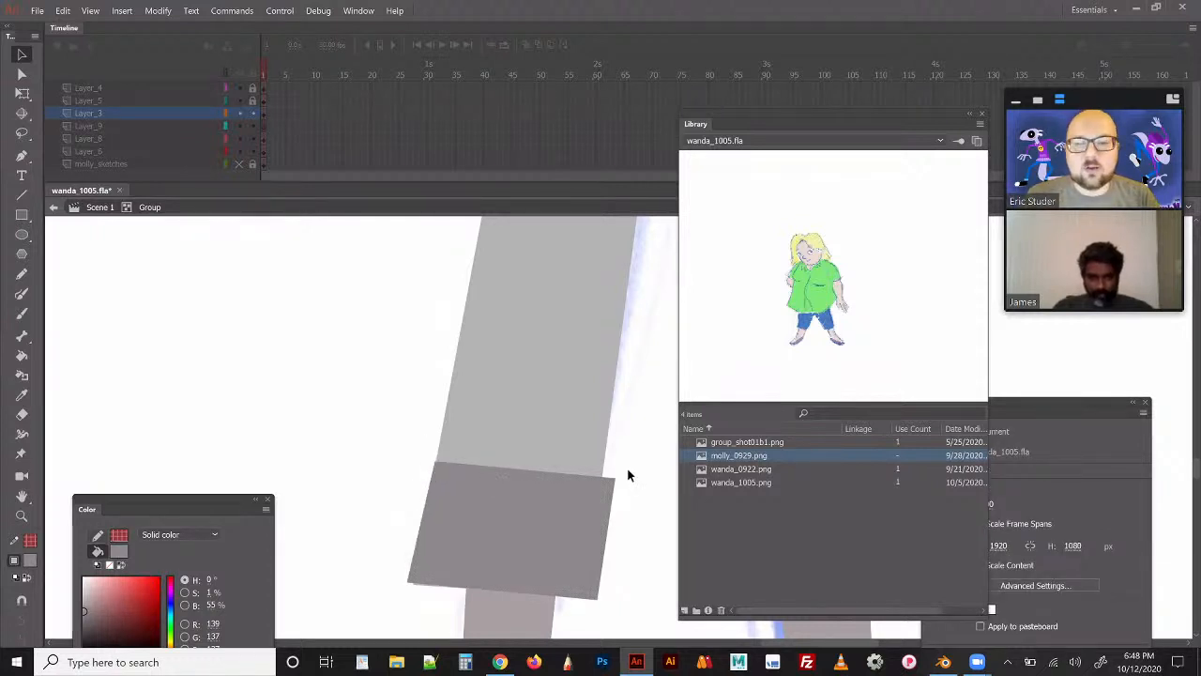
drag(614, 480, 603, 475)
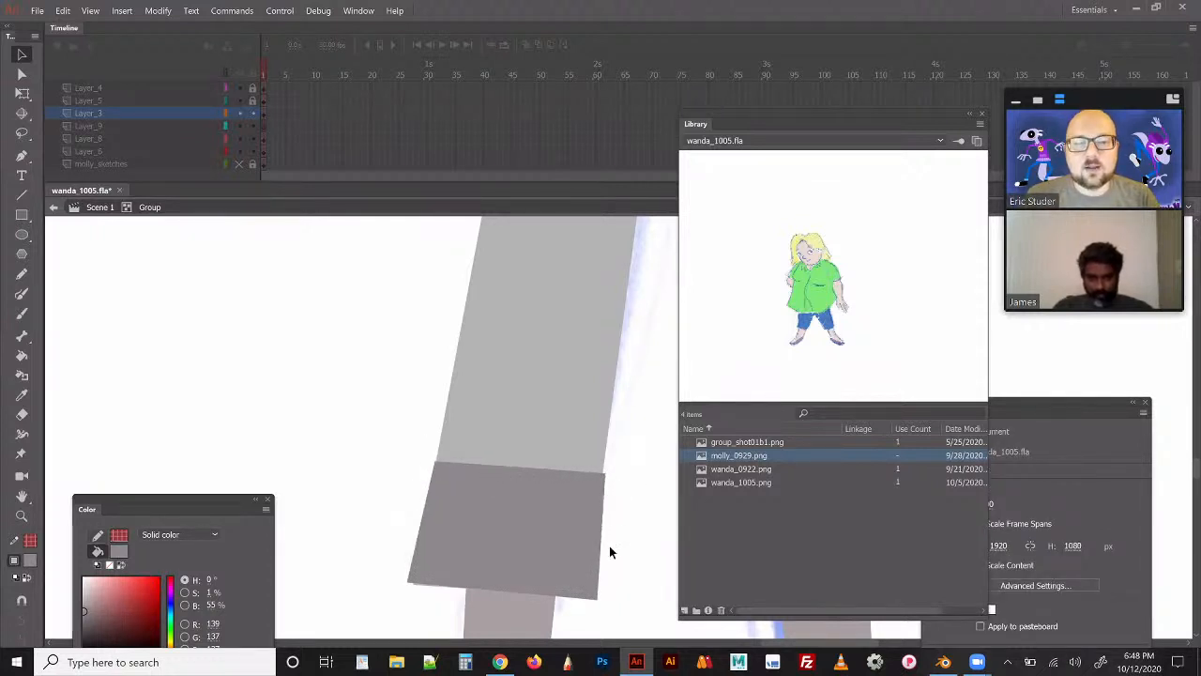
- Flare the left cuff's lower inner corner slightly outward, and return to the main scene with the whole figure in view
scroll(410, 526, down, 2)
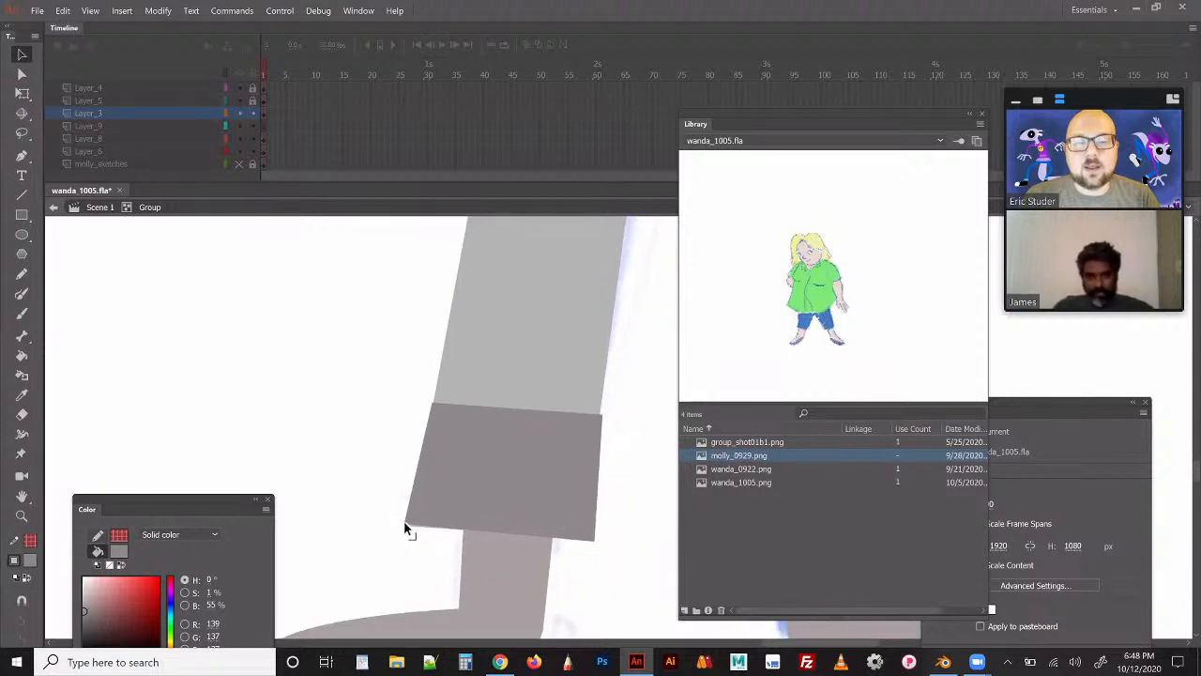
drag(594, 539, 601, 542)
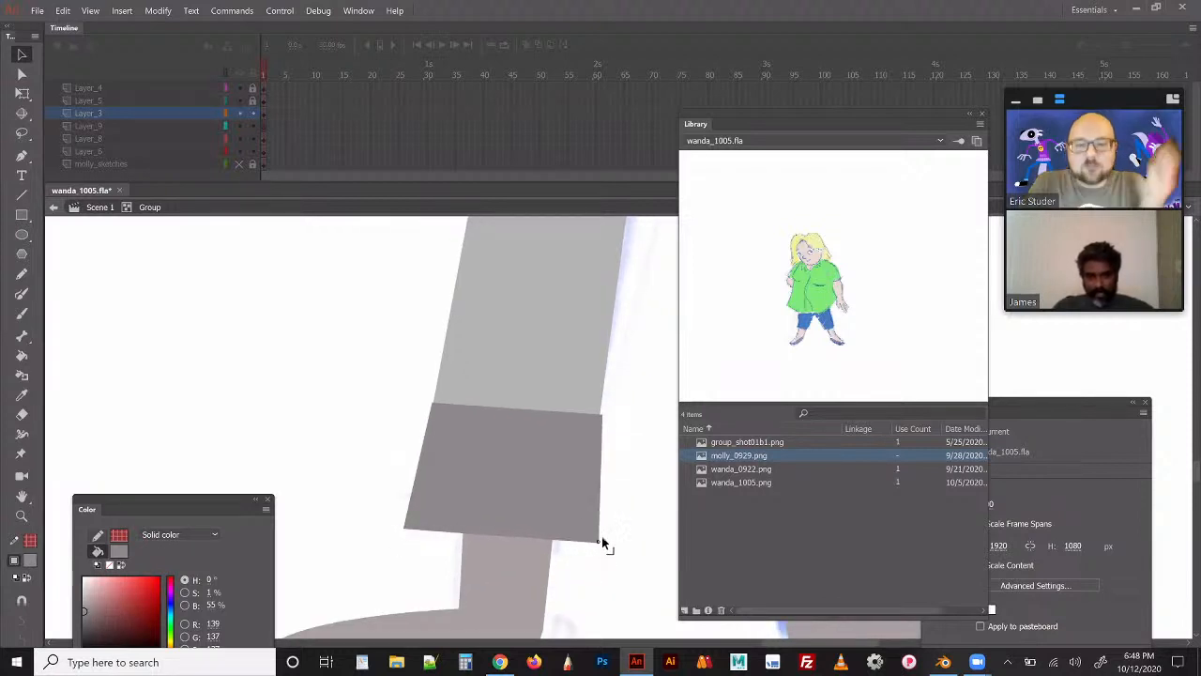
key(z)
alt+click(636, 515)
alt+click(647, 435)
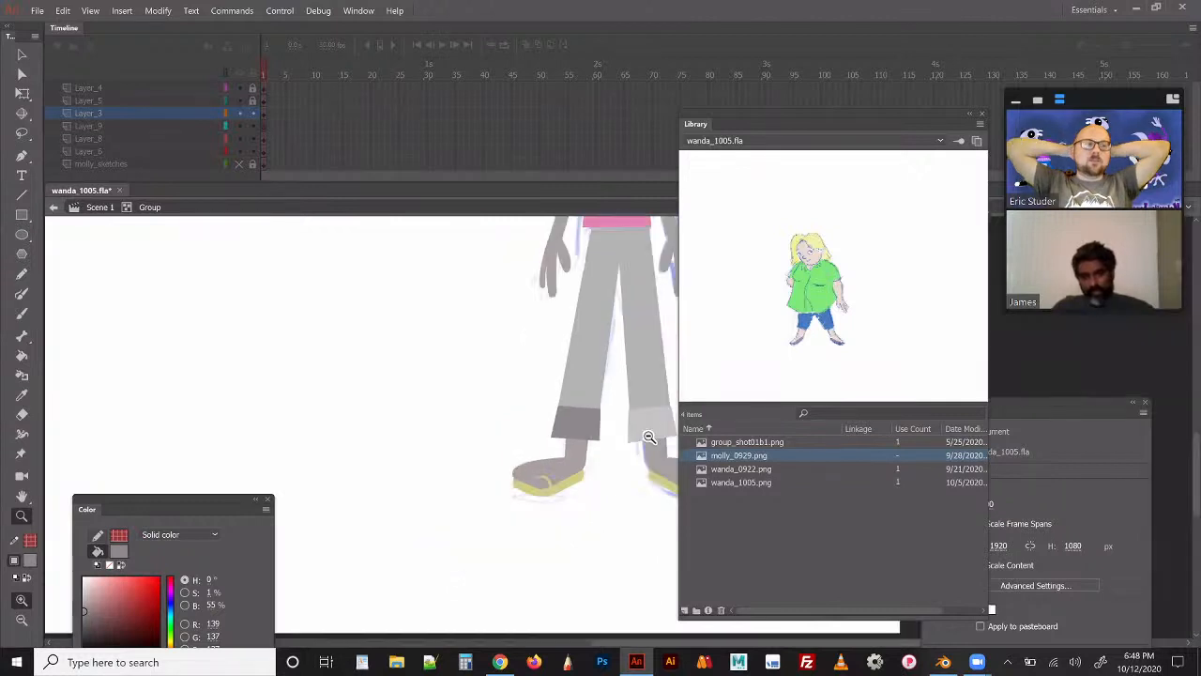
alt+click(637, 462)
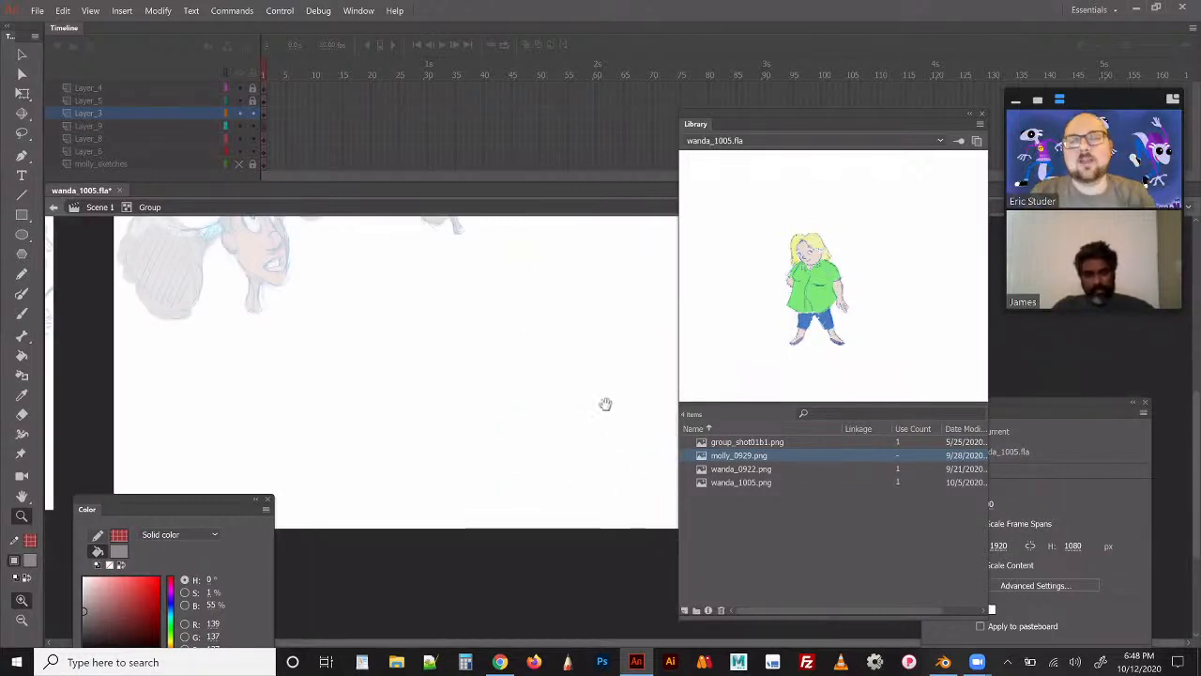
scroll(606, 403, up, 3)
key(v)
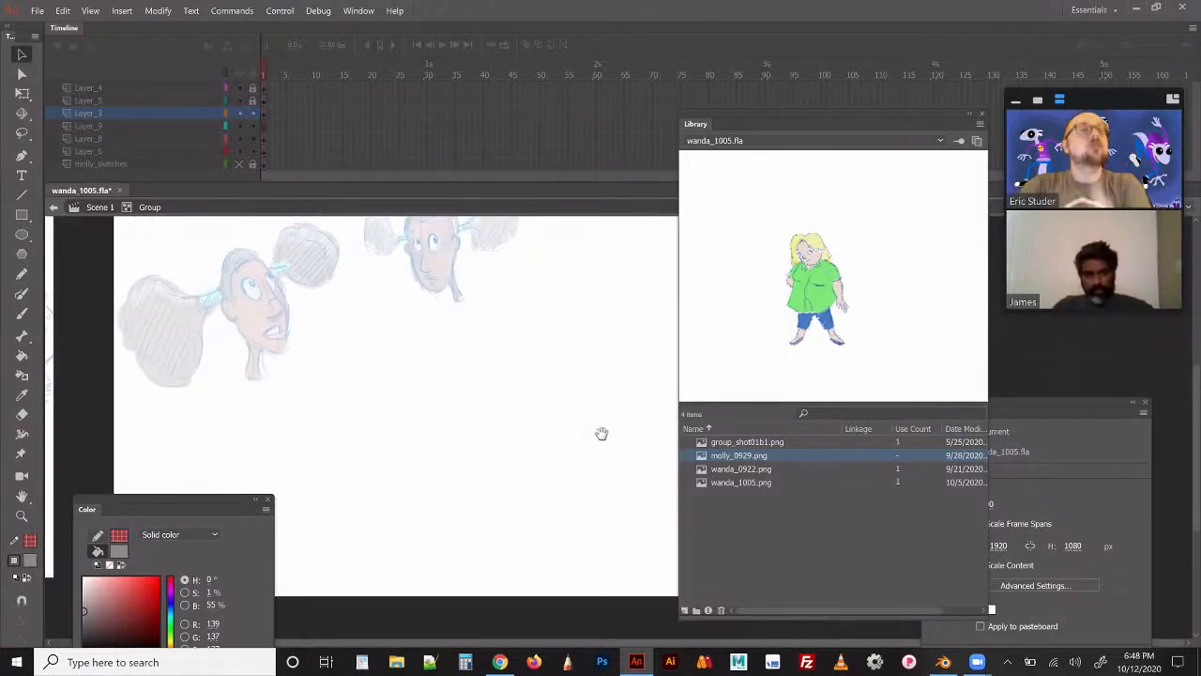
scroll(557, 437, up, 2)
drag(857, 116, 446, 296)
double_click(841, 497)
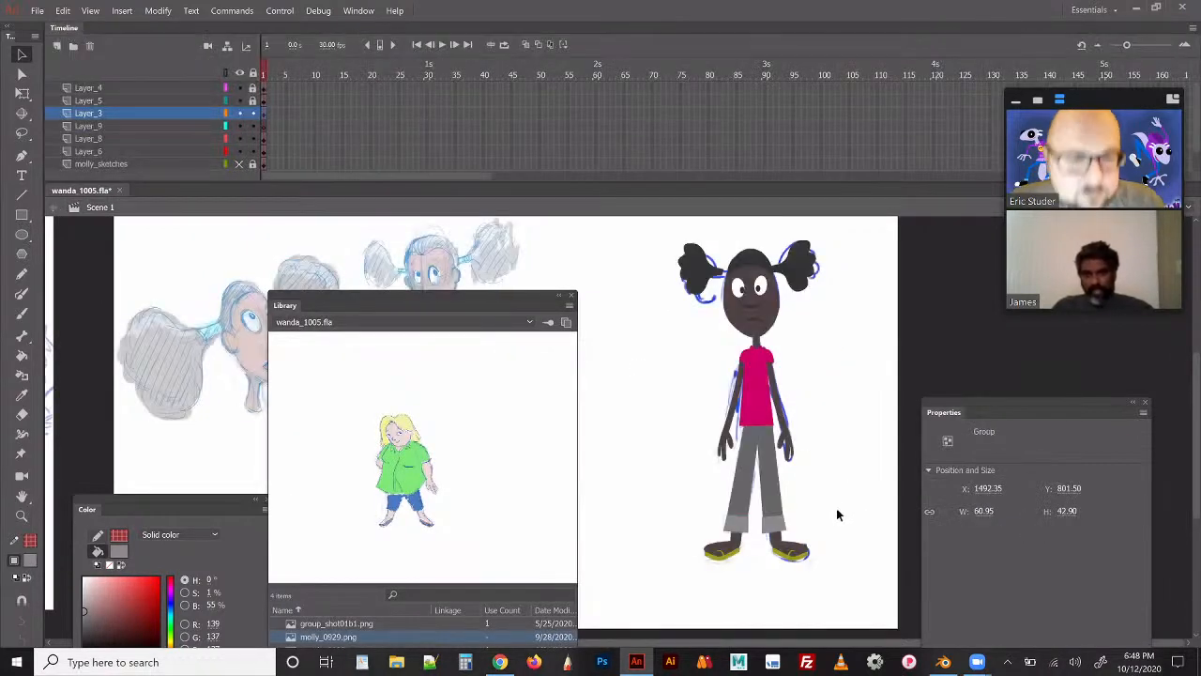
click(839, 549)
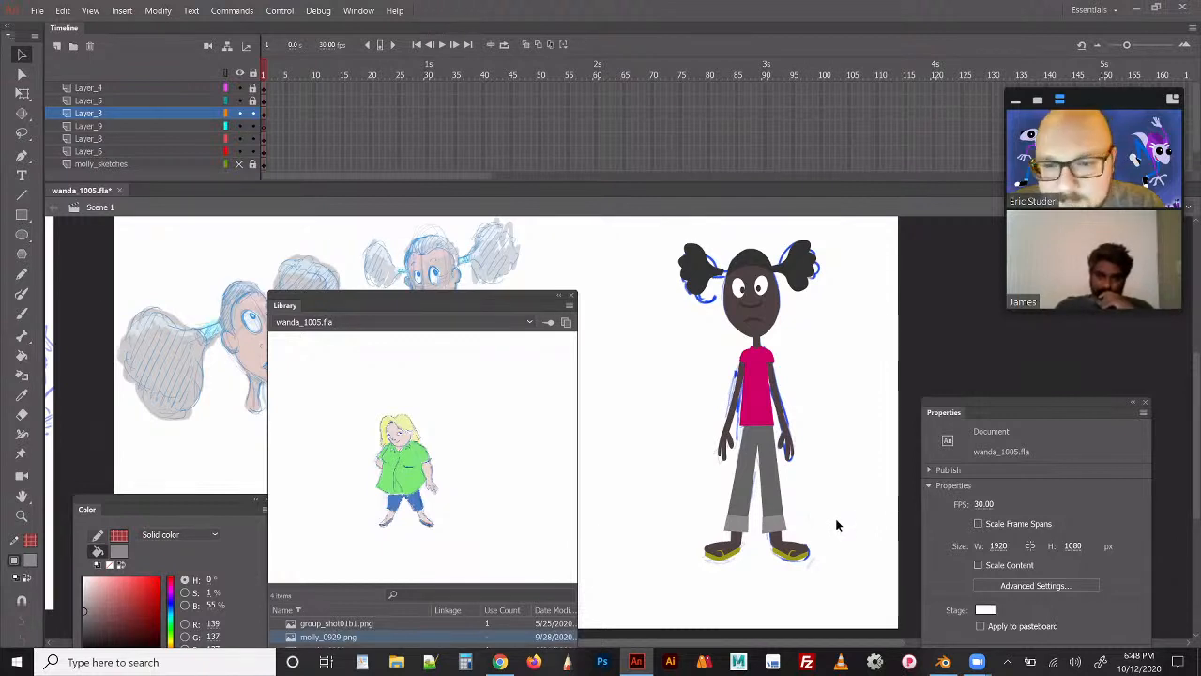
- Group the gray pants shape and send it backward behind both cuffs
click(748, 513)
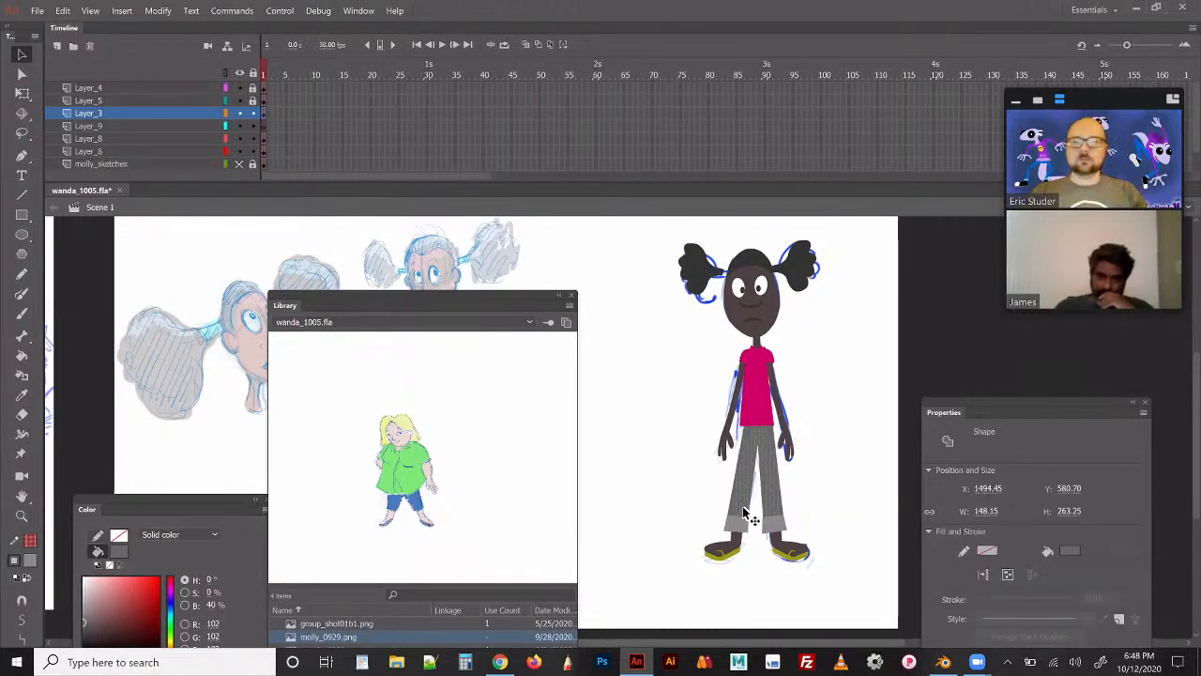
key(ctrl+g)
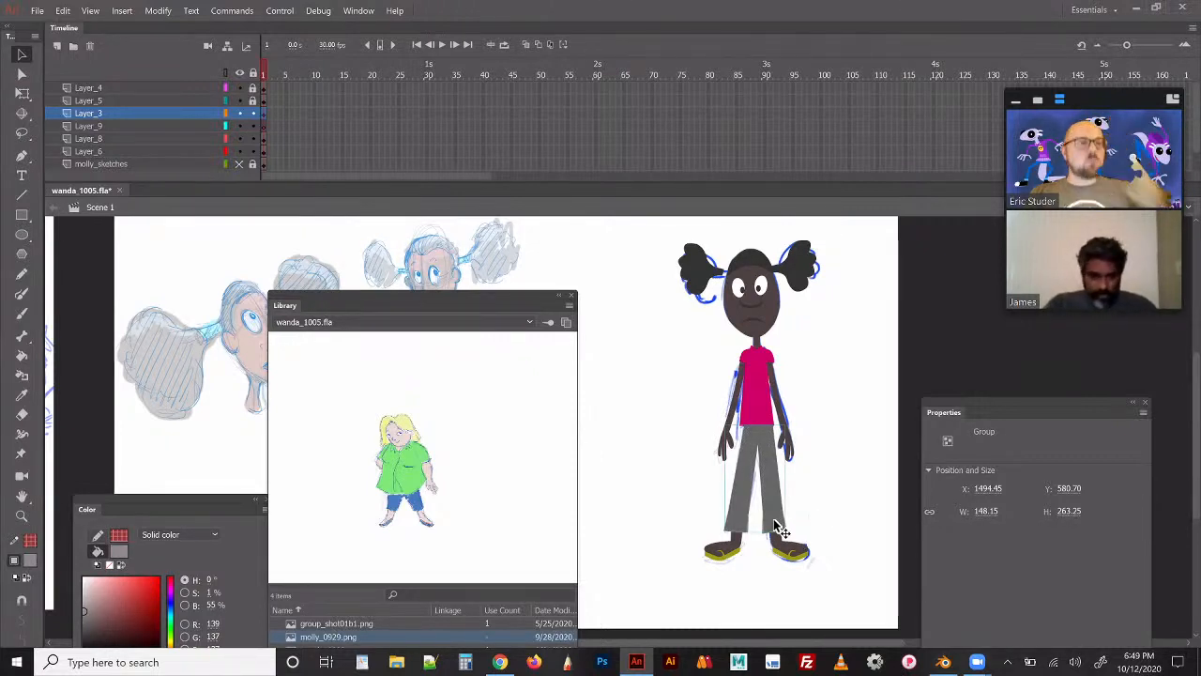
key(ctrl+Down)
key(ctrl+Down)
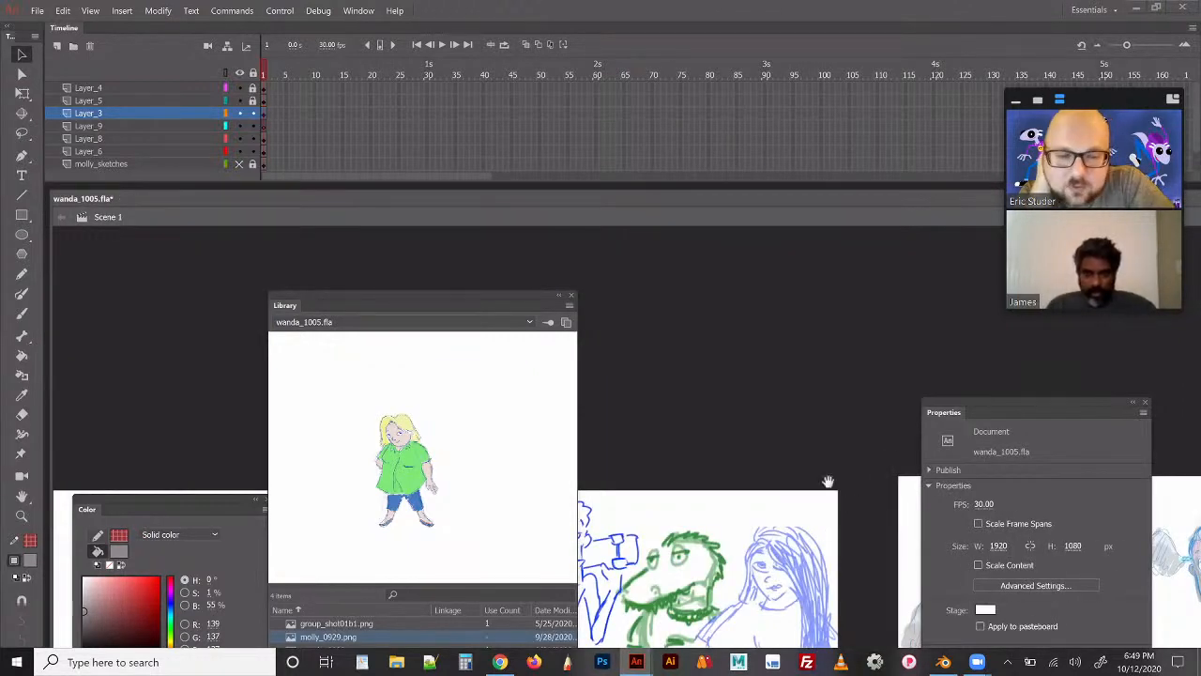
- Compare the colored figure with the character lineup sketch, moving the Library panel out of the way
drag(827, 482, 827, 478)
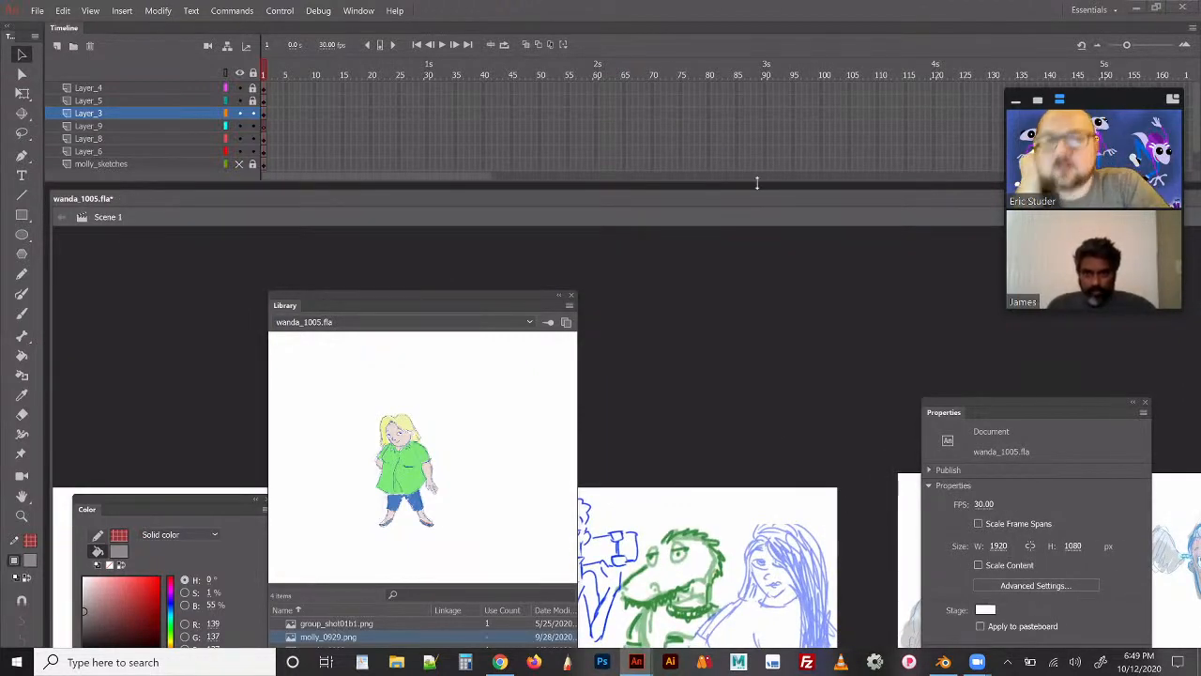
mouse_move(751, 203)
mouse_down()
mouse_move(776, 201)
mouse_move(772, 191)
mouse_move(767, 210)
mouse_up()
drag(422, 293, 295, 293)
drag(795, 434, 895, 233)
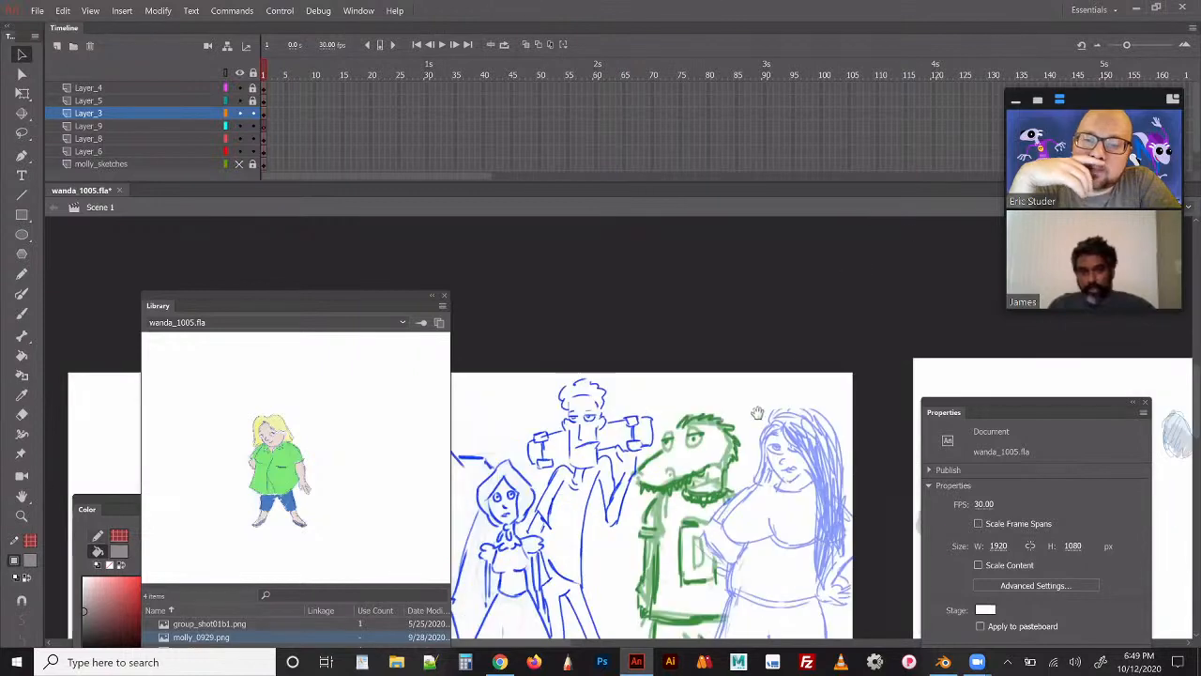
drag(716, 458, 742, 426)
key(z)
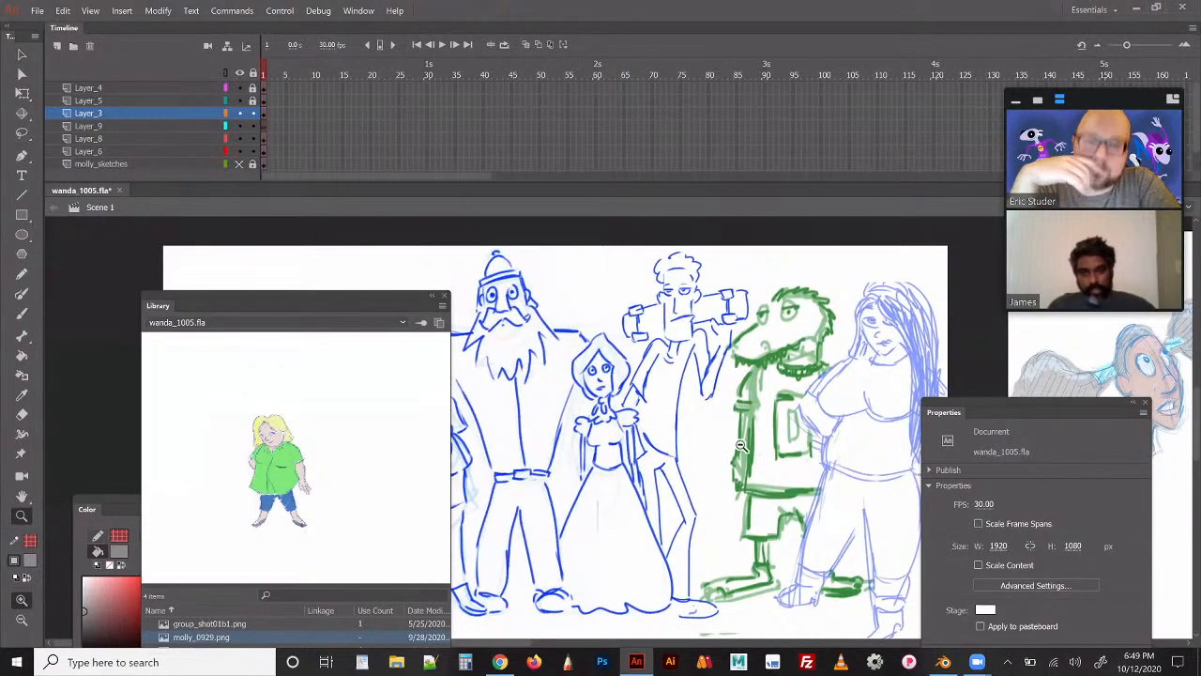
alt+click(750, 442)
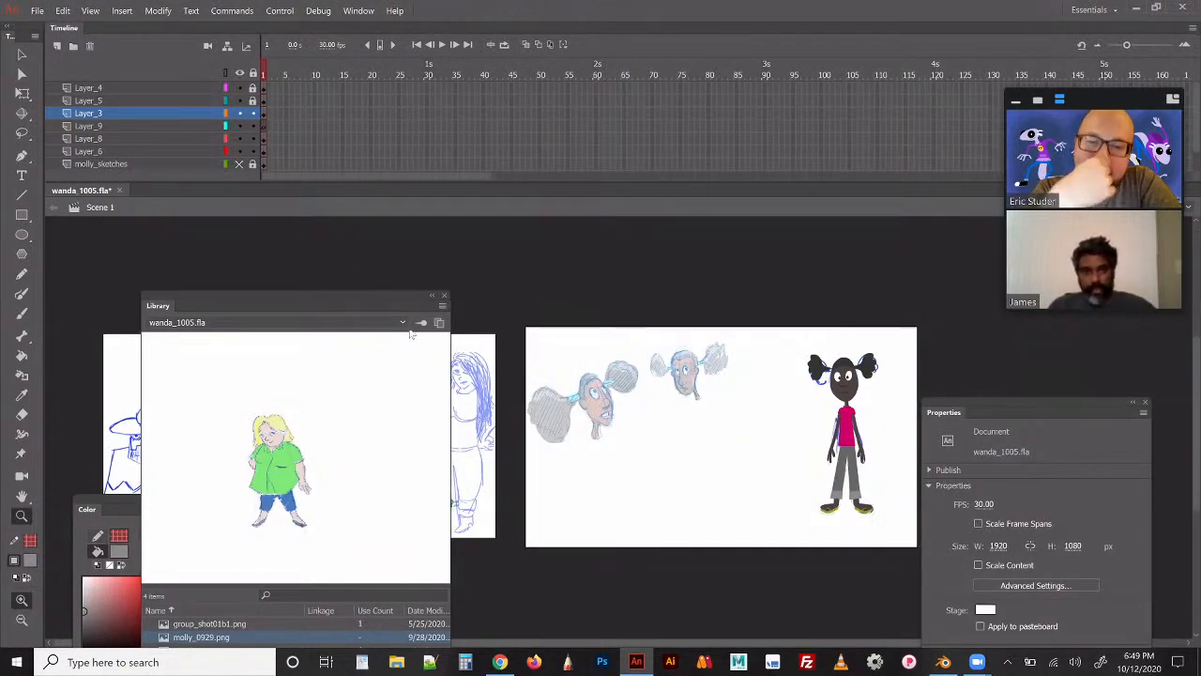
drag(357, 306, 415, 355)
drag(310, 354, 493, 564)
mouse_move(161, 279)
mouse_down()
mouse_move(418, 475)
mouse_move(611, 436)
mouse_move(659, 413)
mouse_up()
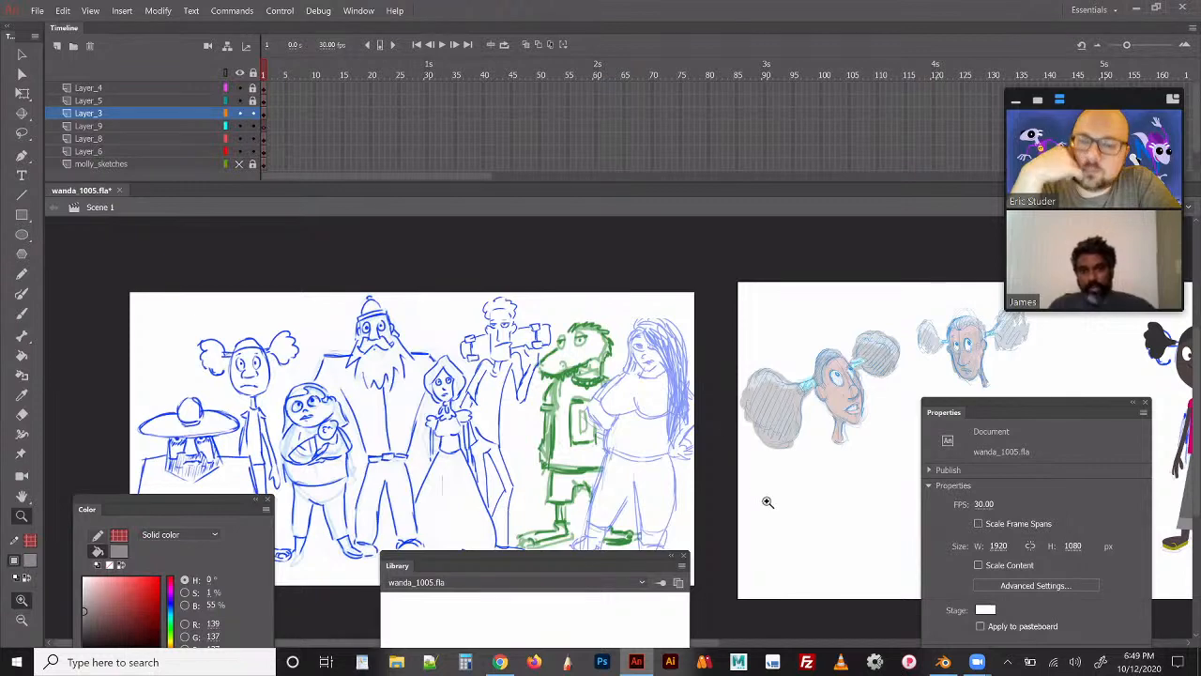
drag(832, 402, 687, 401)
alt+click(813, 498)
alt+click(823, 496)
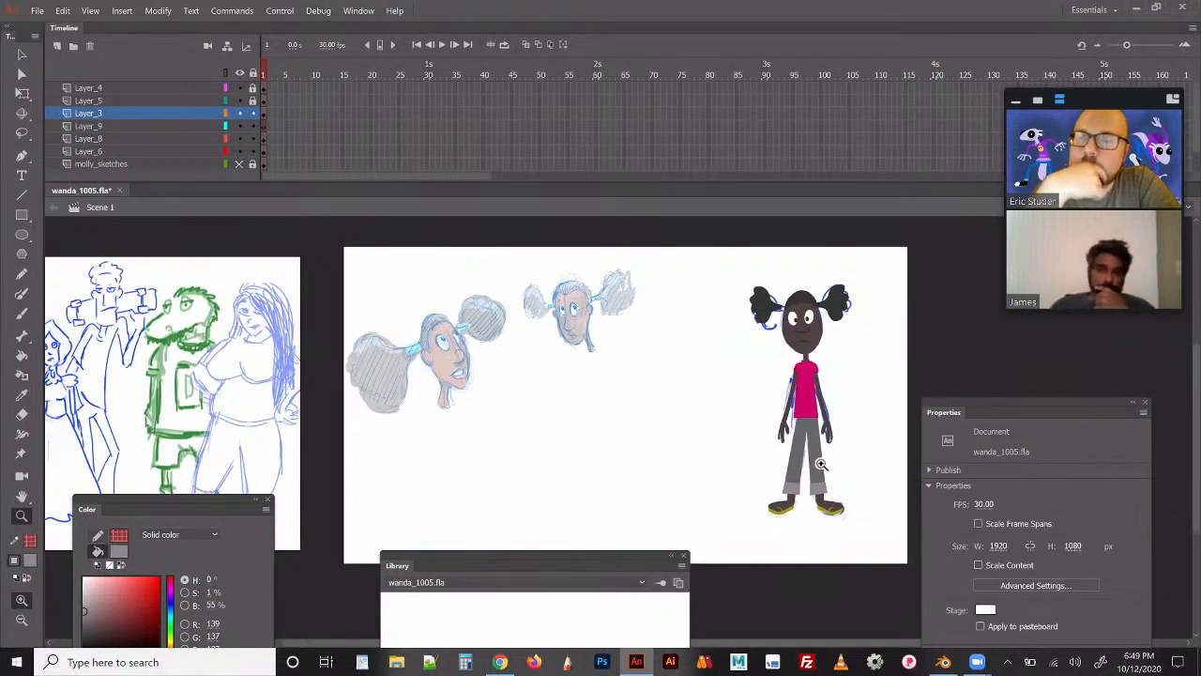
- Shorten both pant legs inside the pants group so their hems tuck behind the cuffs, and return to the main scene
drag(784, 347, 890, 524)
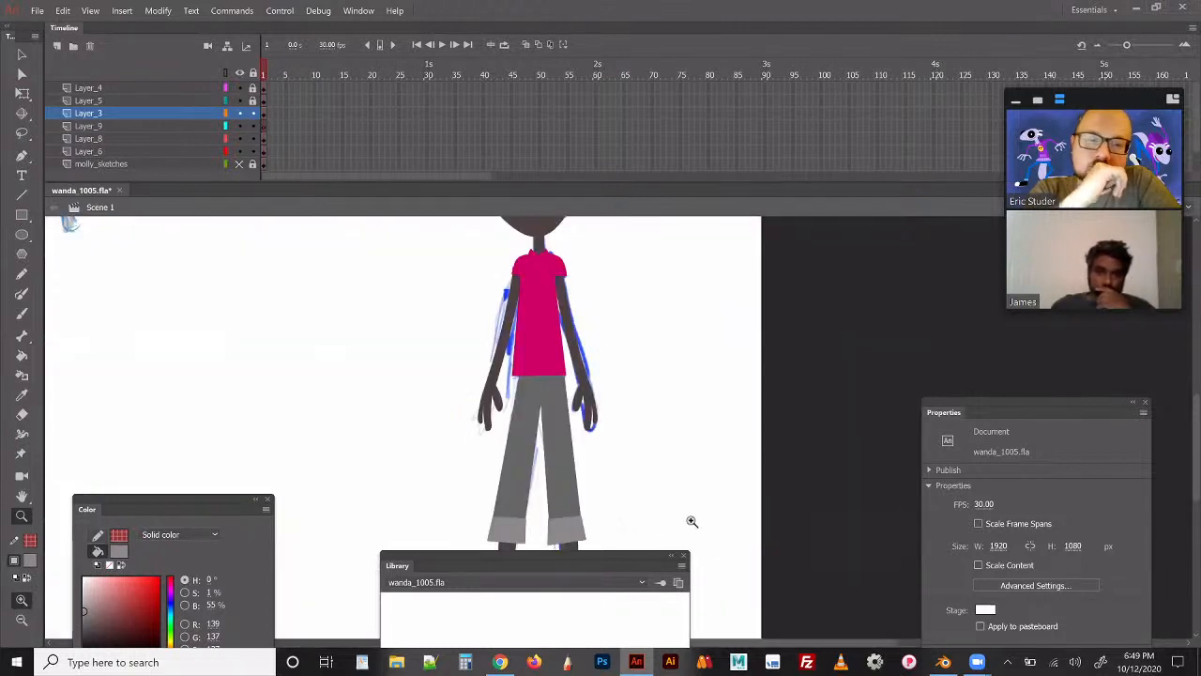
drag(608, 561, 972, 338)
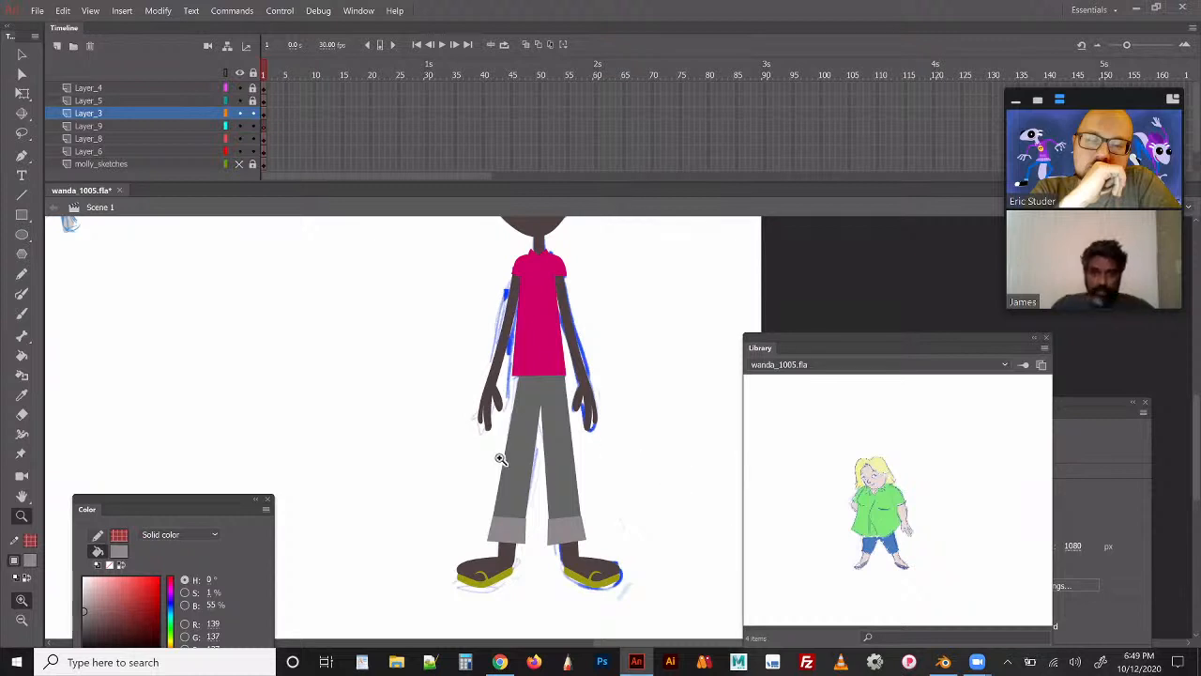
key(v)
click(516, 498)
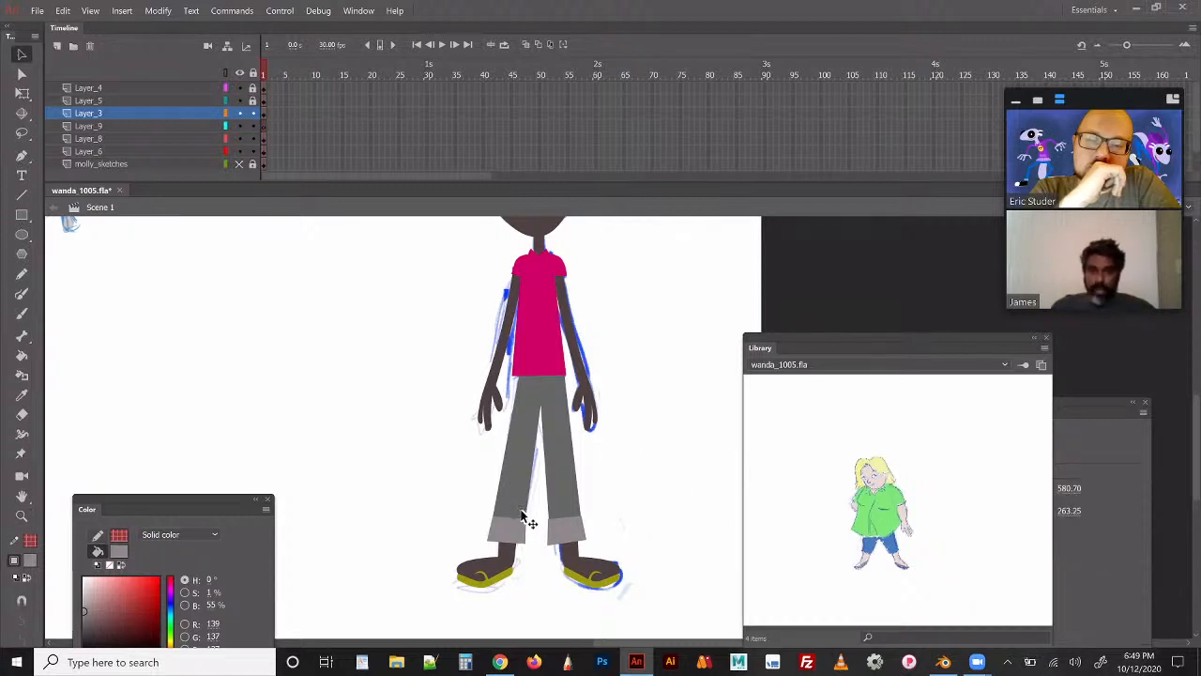
double_click(525, 511)
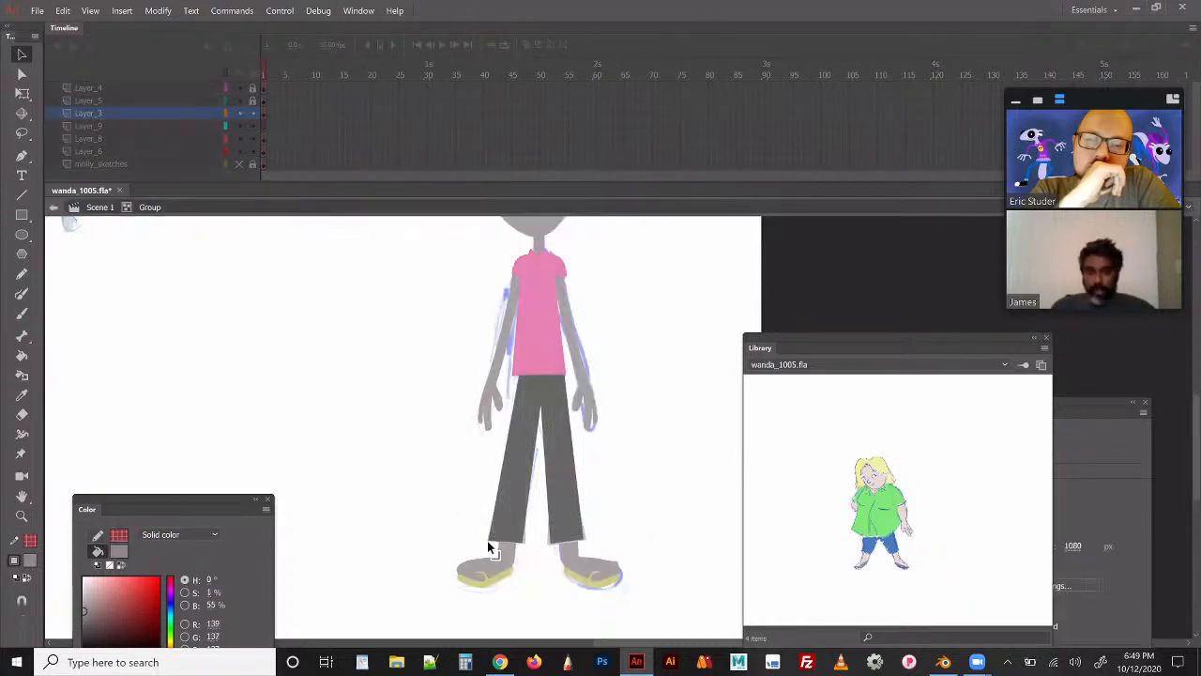
drag(498, 537, 579, 532)
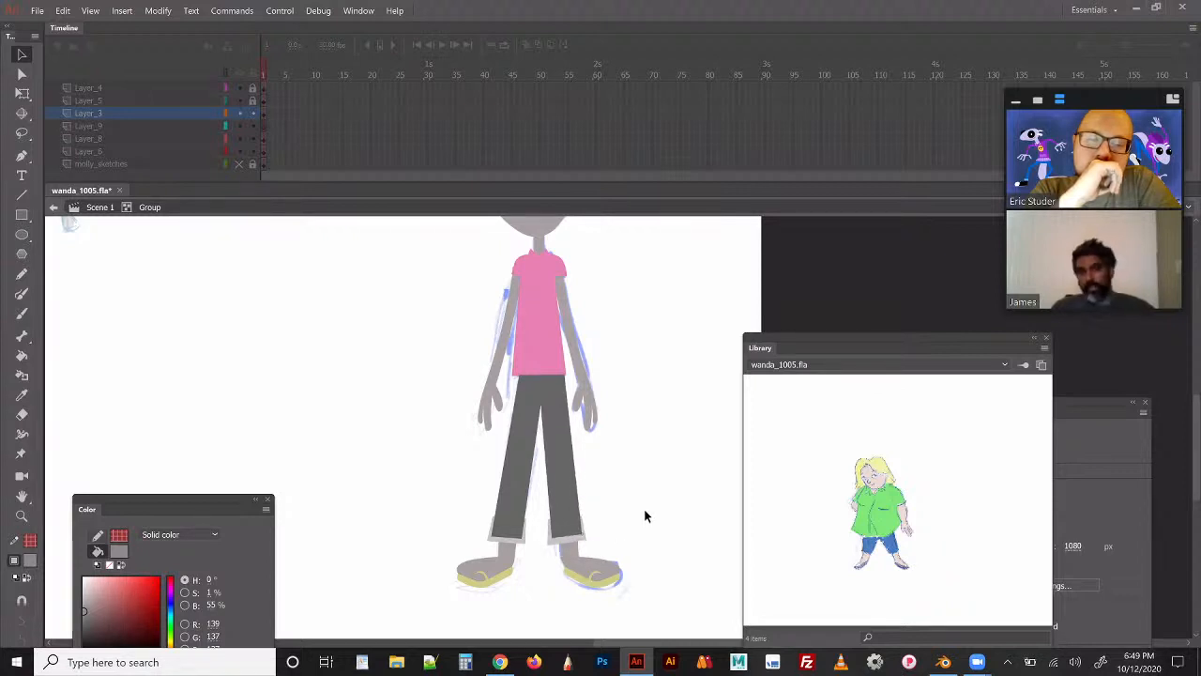
double_click(655, 531)
- Check the pants and cuffs on the whole figure and inspect the feet and sandals up close
key(z)
alt+click(665, 458)
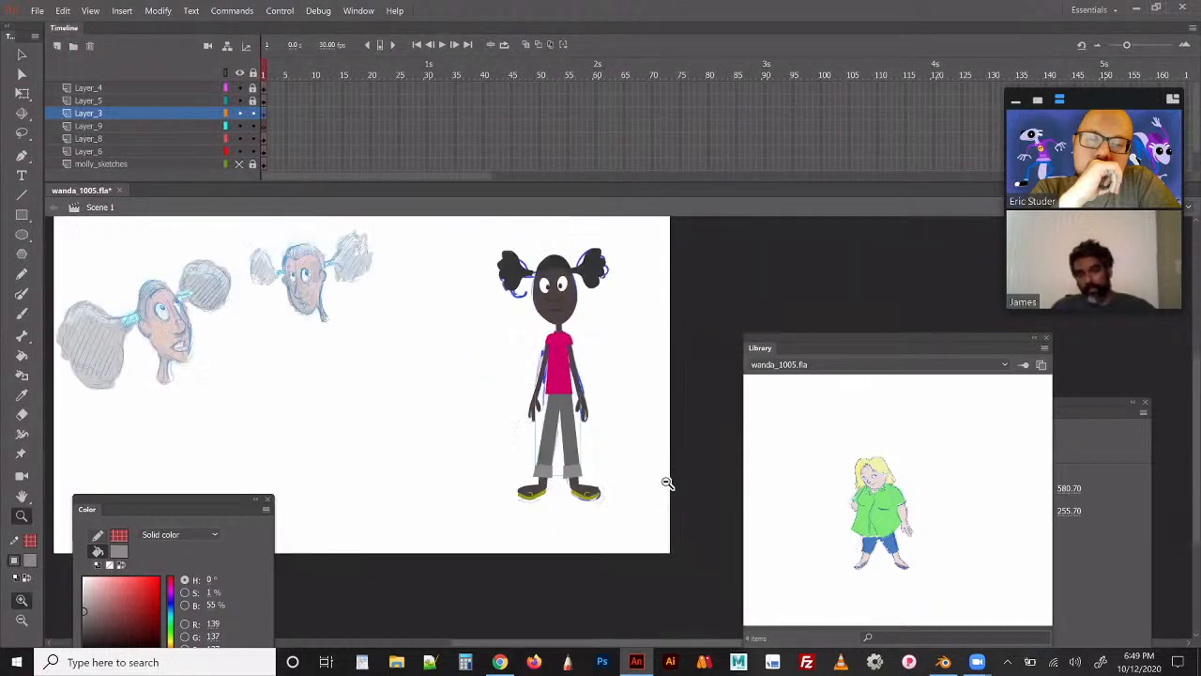
key(v)
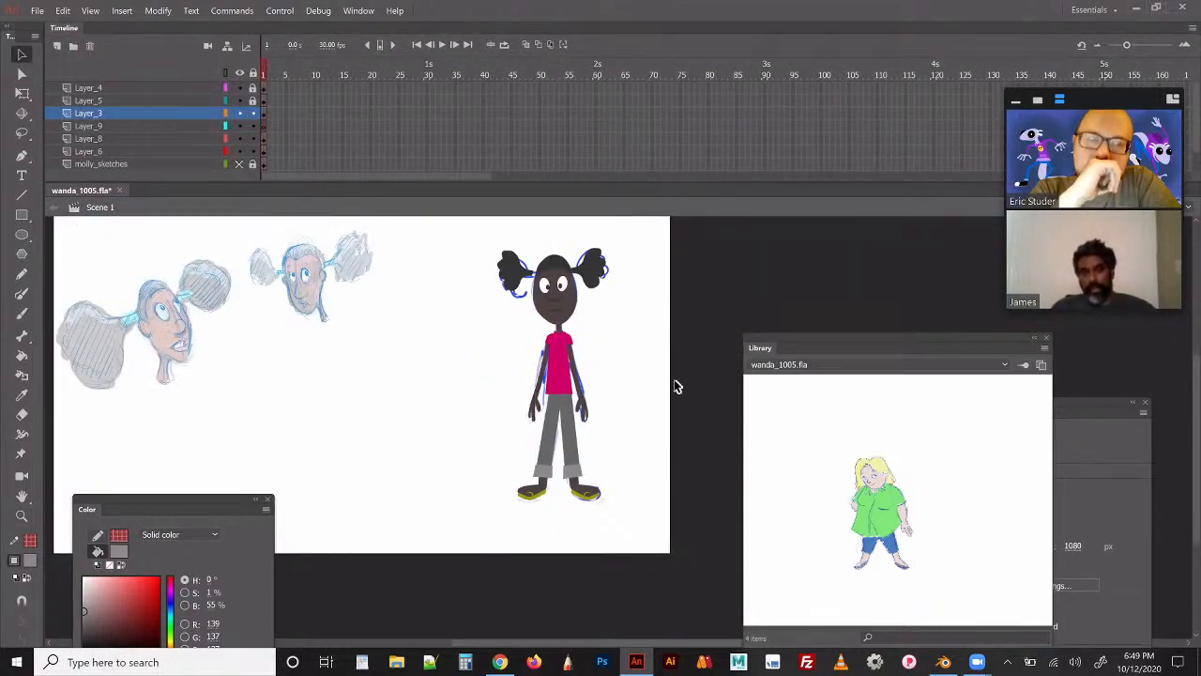
key(space)
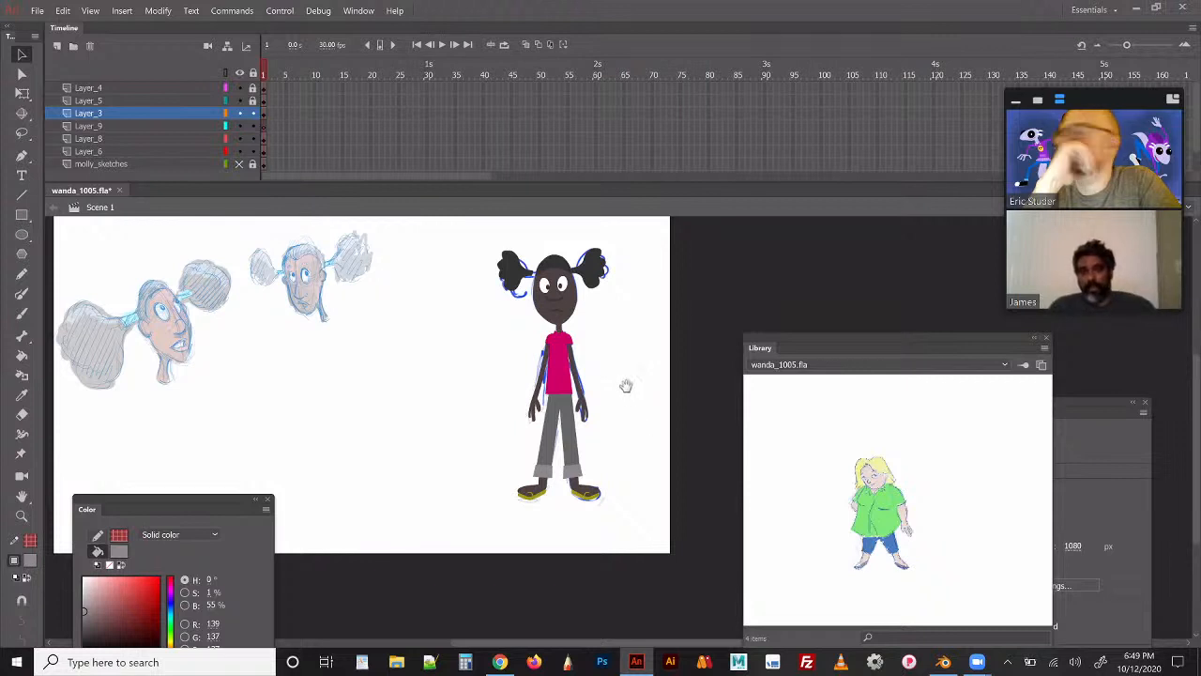
drag(626, 386, 655, 458)
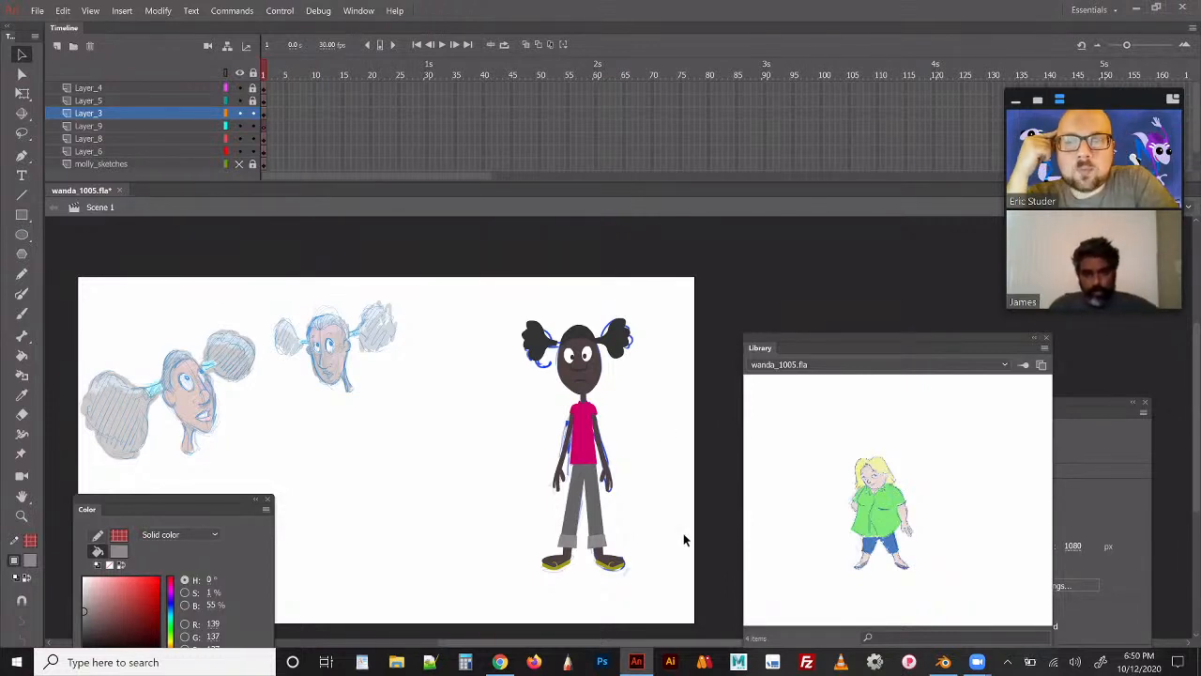
key(z)
drag(564, 510, 682, 570)
key(v)
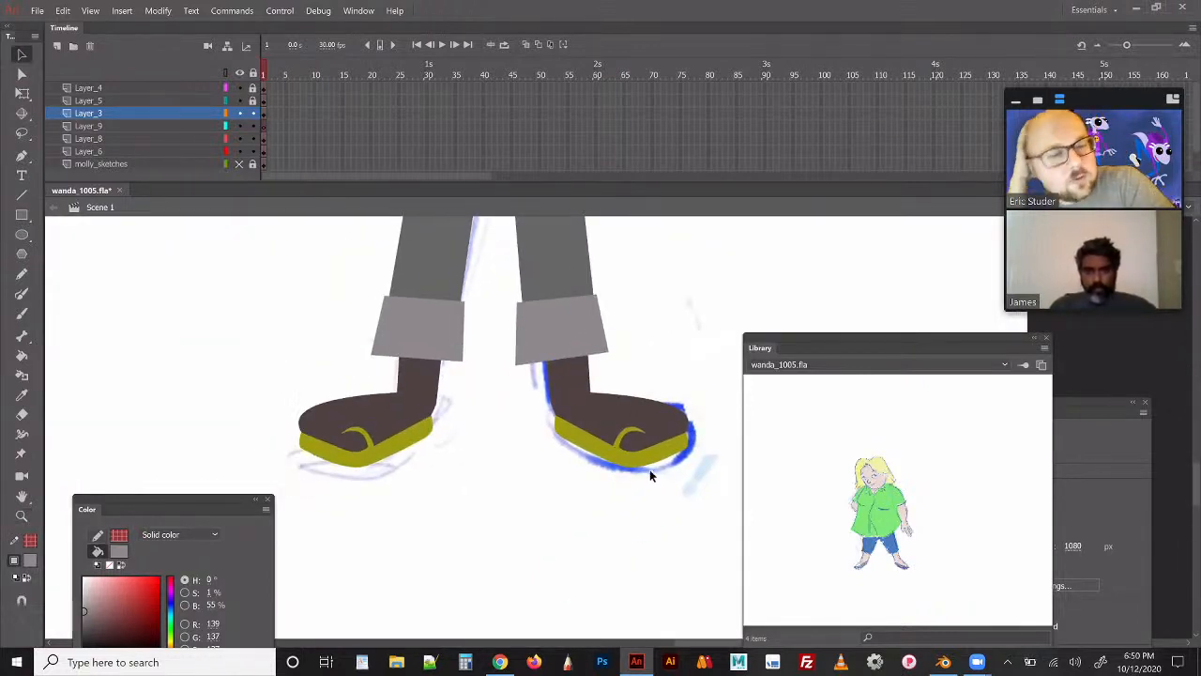
- Fill the sandal on the right foot with brown #855E37, copy that hex value and return to the main scene
click(651, 469)
double_click(649, 470)
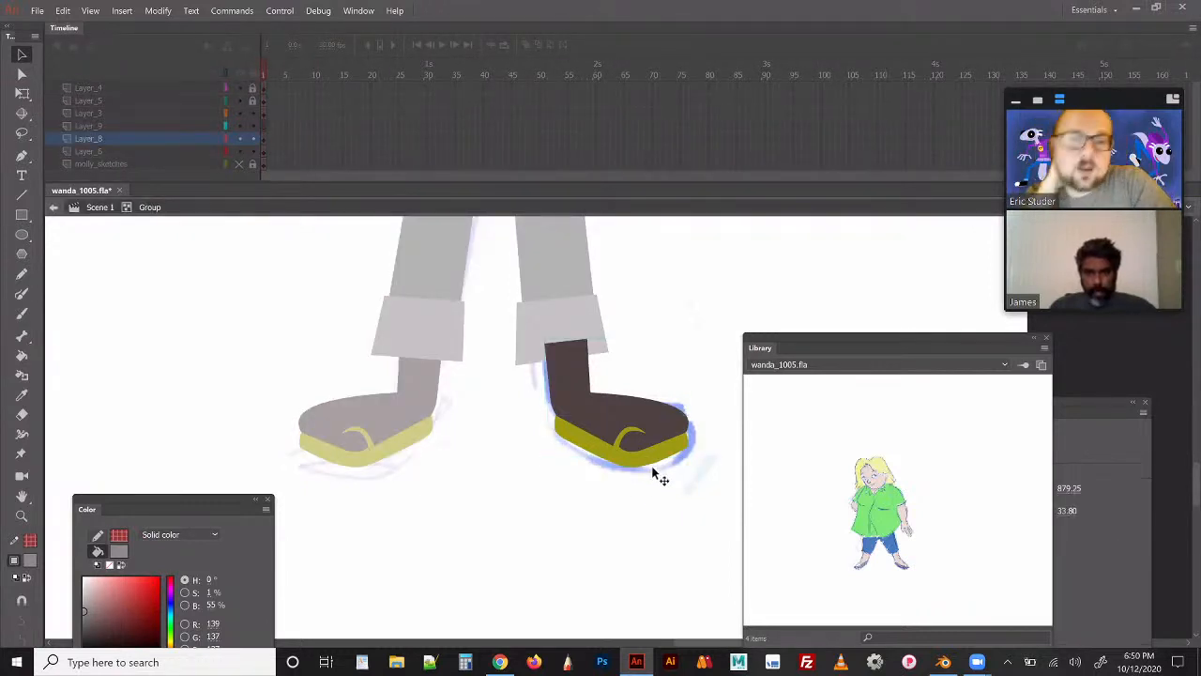
double_click(650, 466)
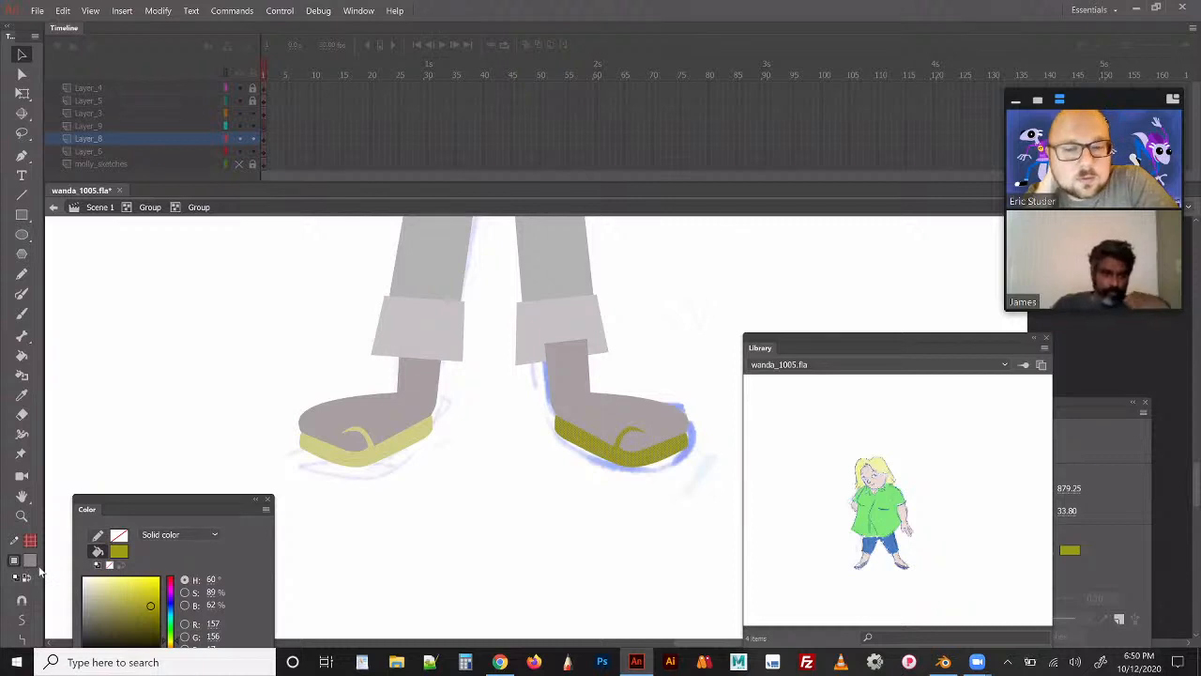
drag(197, 497, 215, 236)
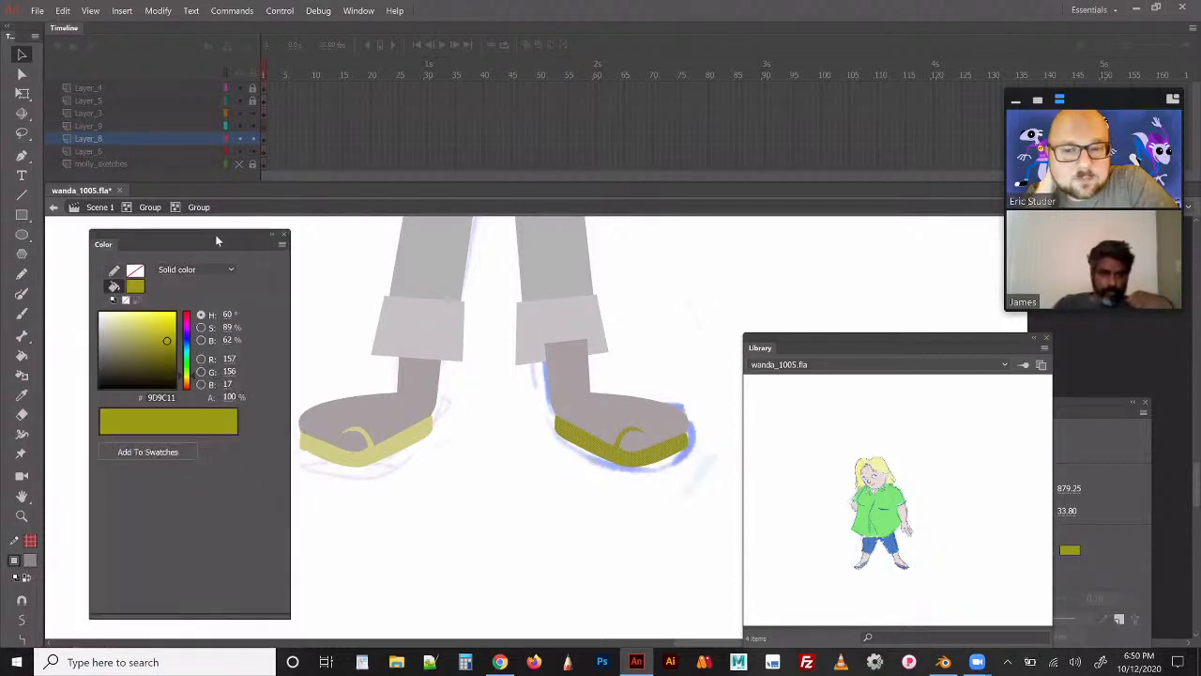
drag(164, 339, 145, 347)
drag(195, 383, 196, 385)
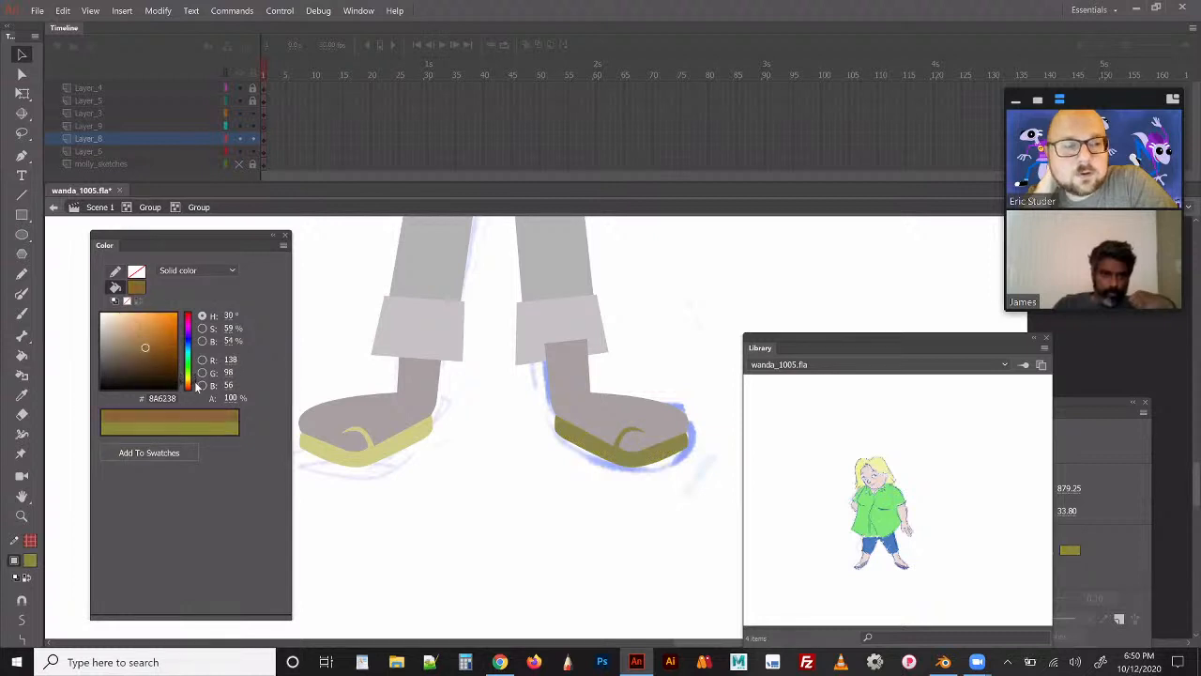
drag(145, 348, 145, 349)
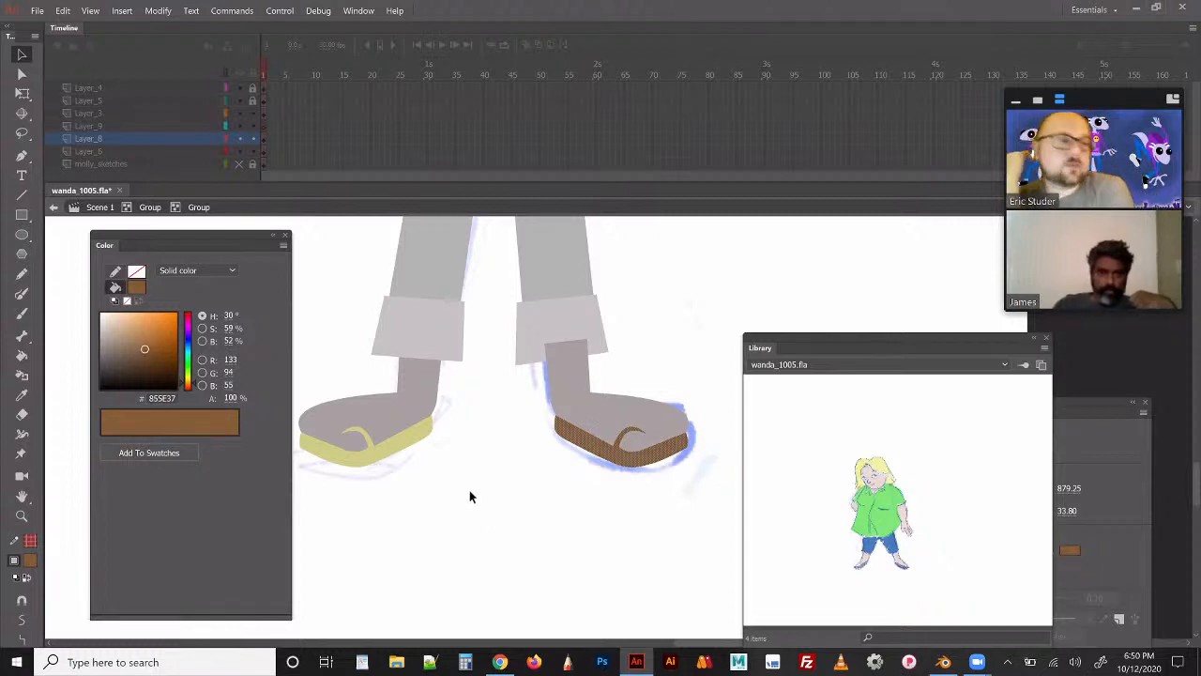
click(473, 490)
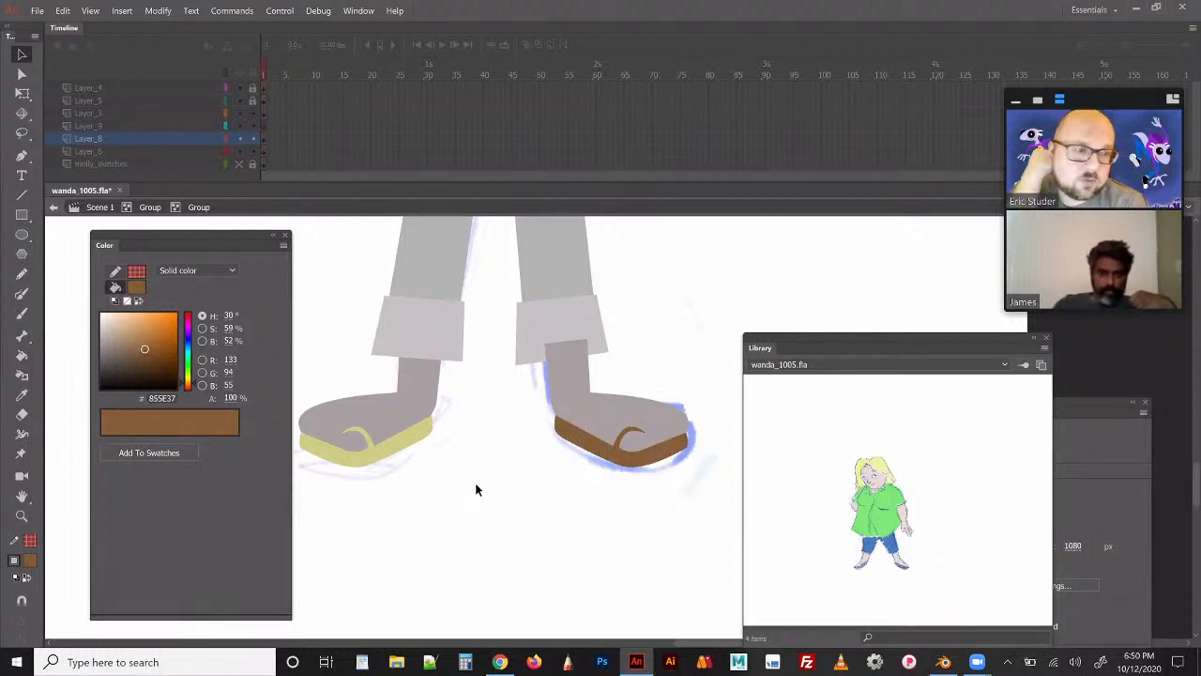
double_click(475, 488)
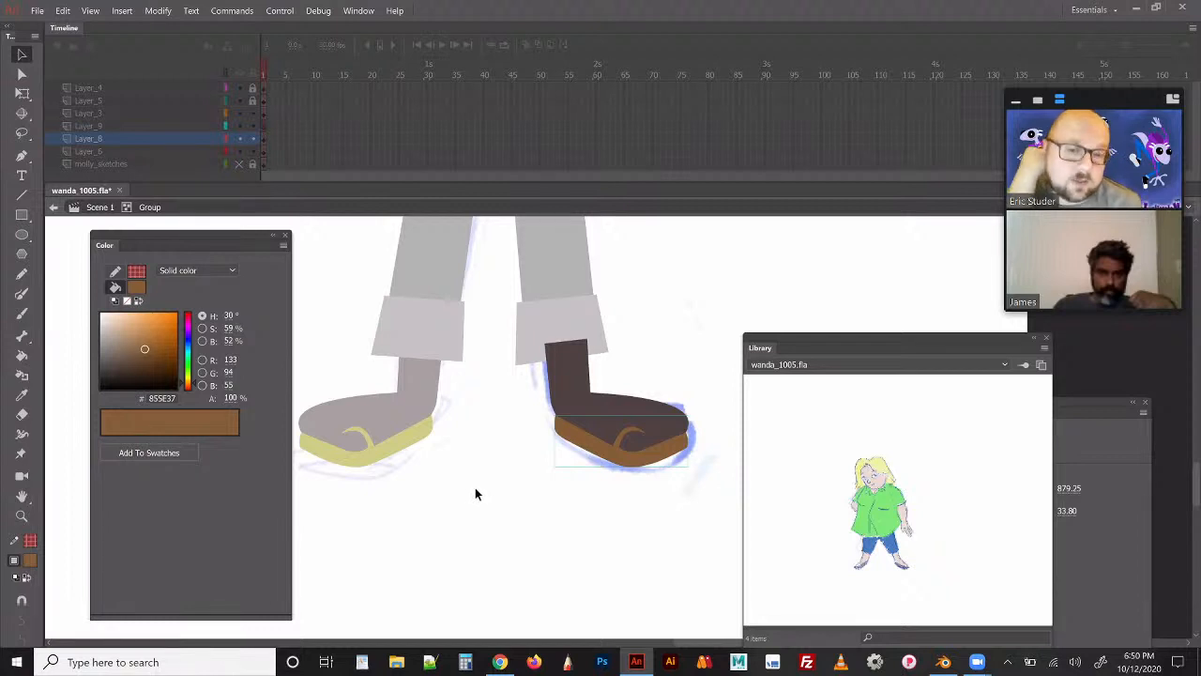
click(173, 399)
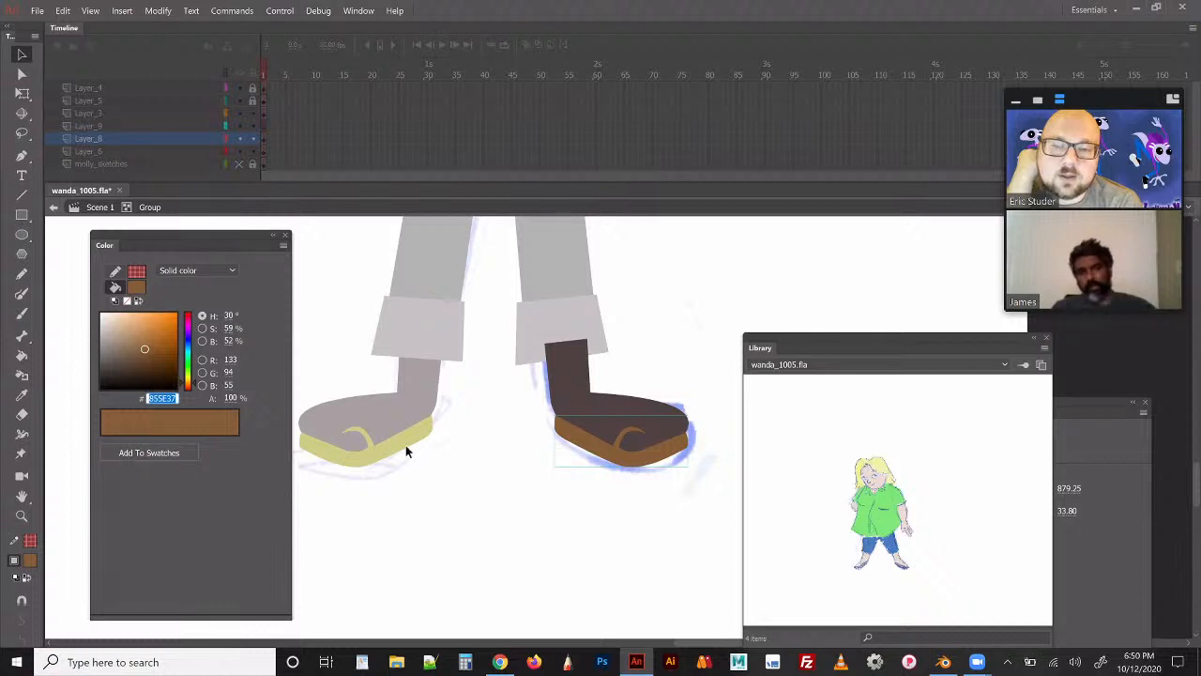
double_click(475, 479)
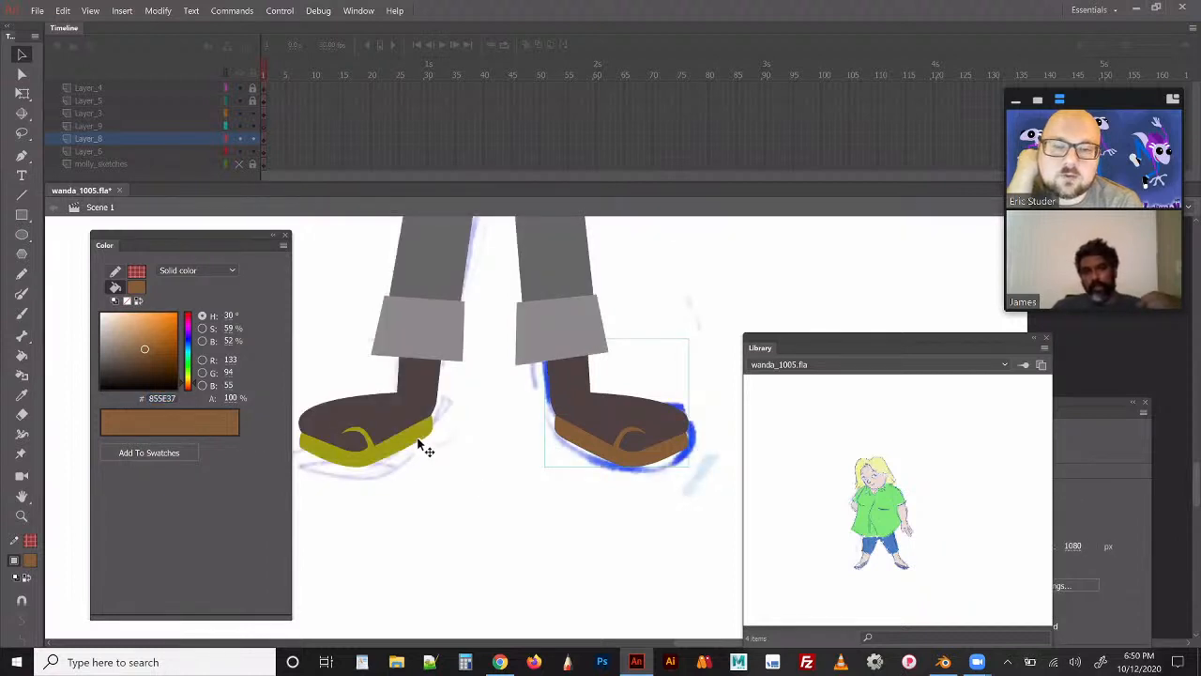
- Fill the sandal on the left foot with the same brown, #855E37, and leave the sandal's nested group
click(421, 450)
double_click(420, 451)
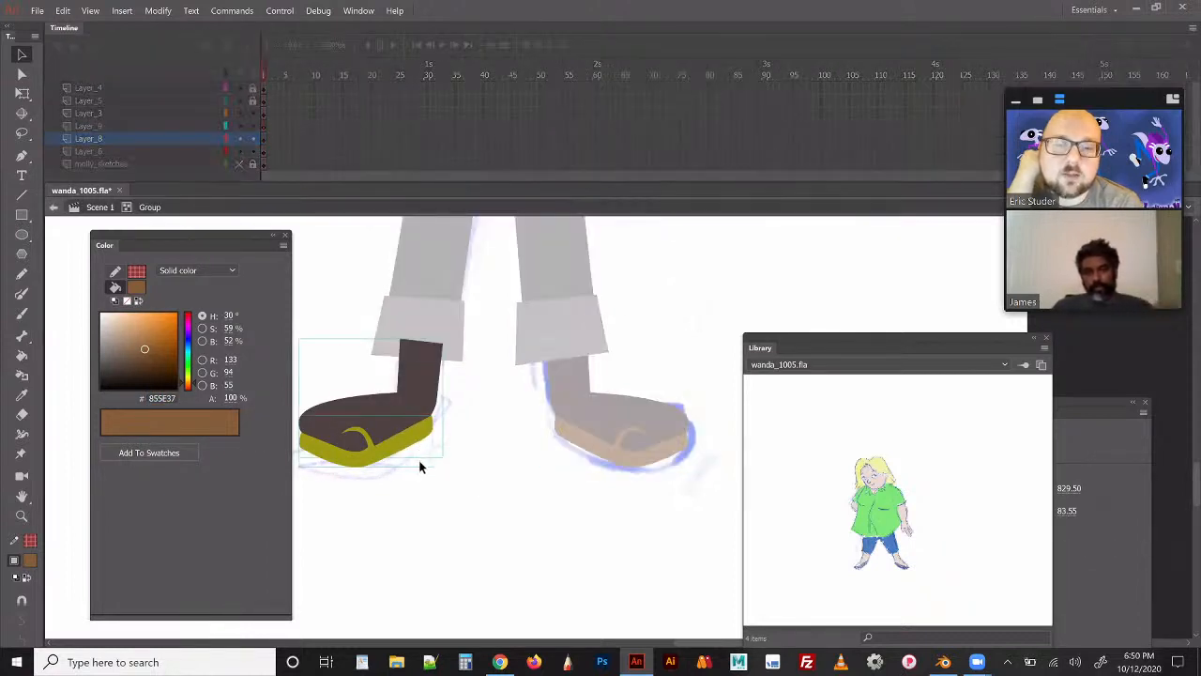
double_click(423, 442)
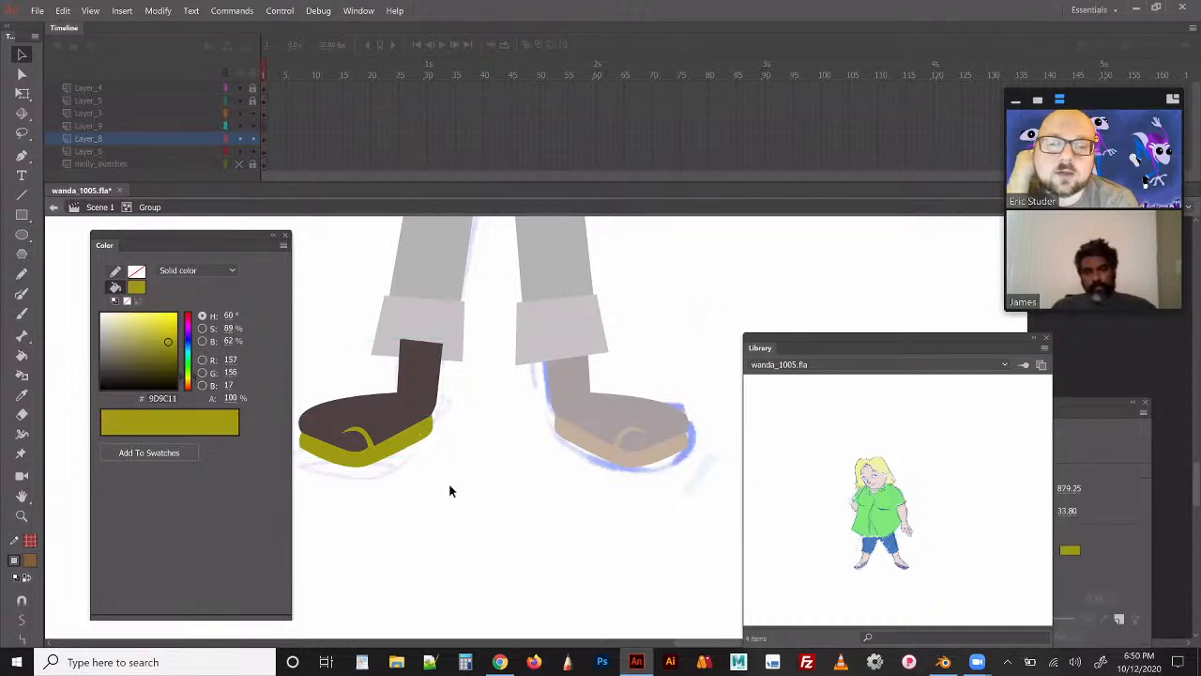
click(165, 399)
double_click(165, 399)
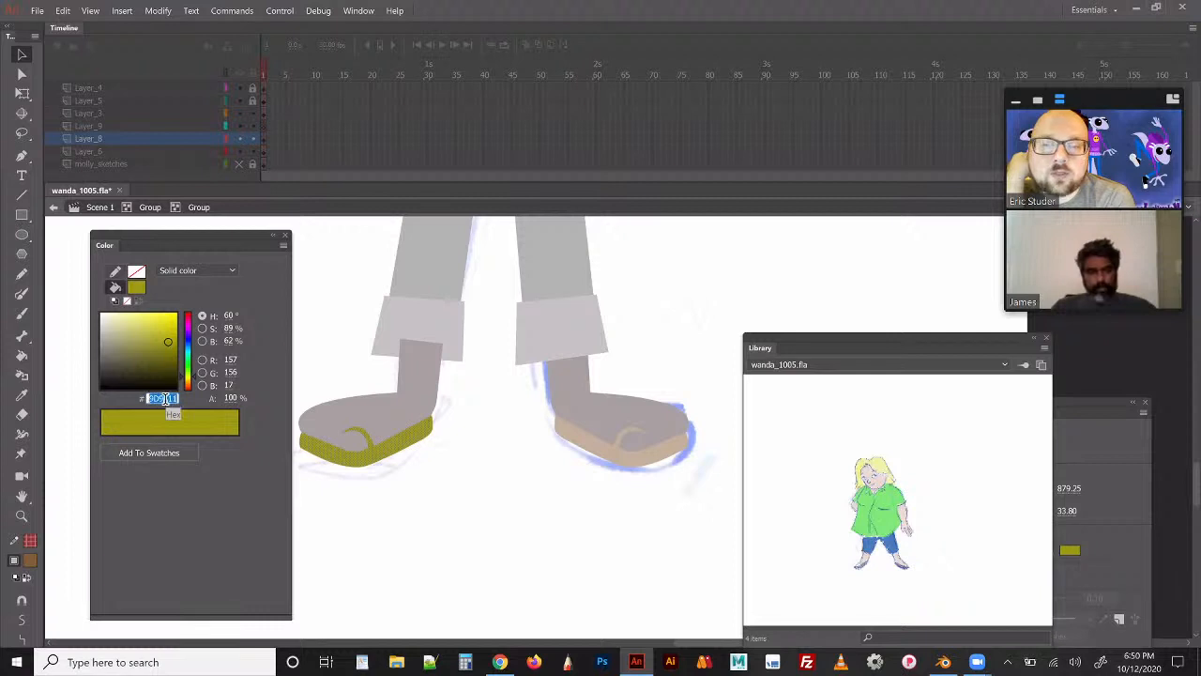
text(855C37)
key(Return)
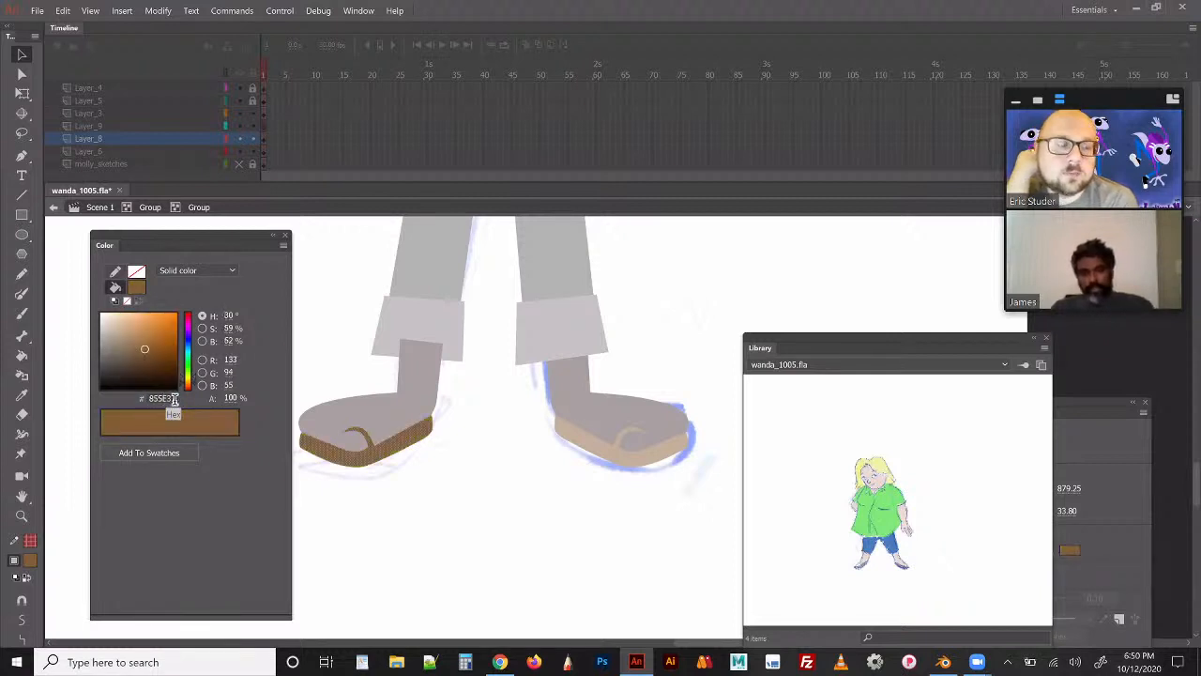
double_click(519, 461)
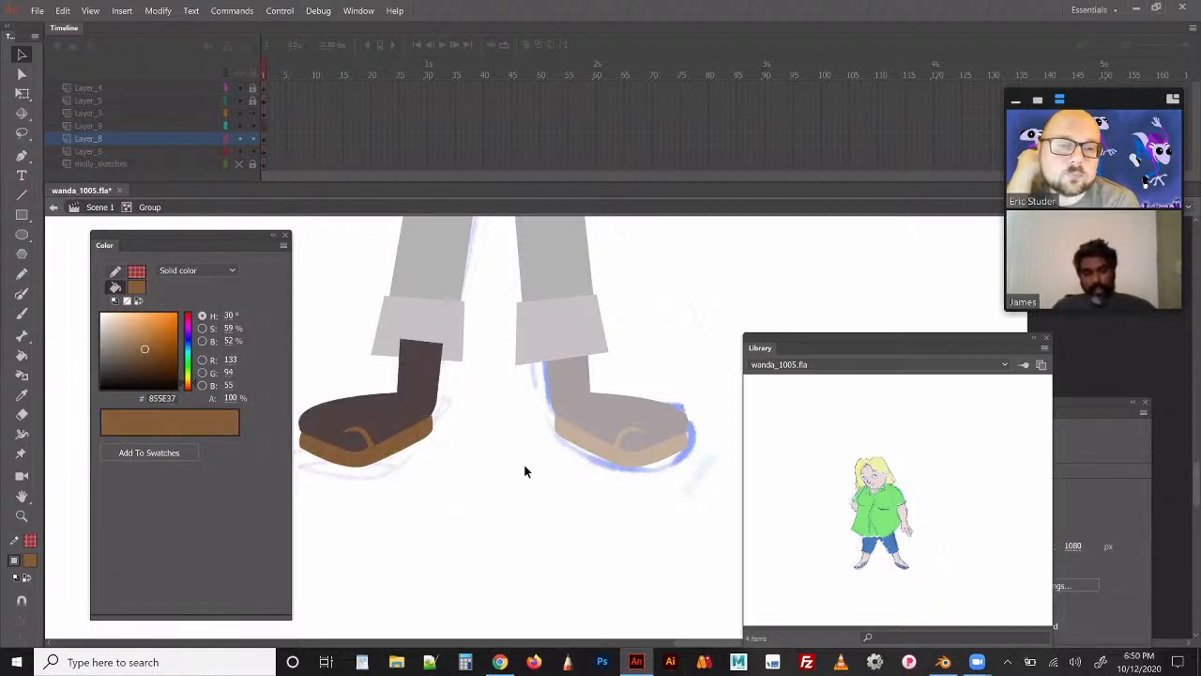
- Check the brown sandals on the whole figure, moving the Library panel out of the way and returning to the main scene
key(z)
alt+click(544, 454)
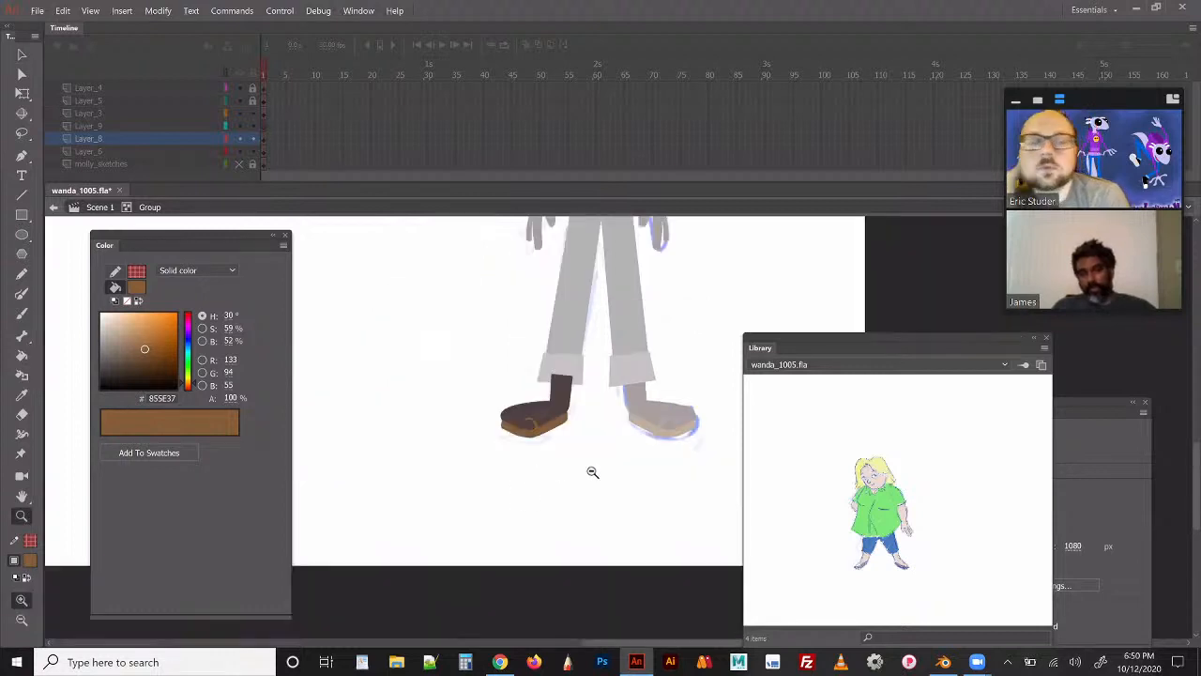
alt+click(604, 446)
scroll(654, 348, up, 4)
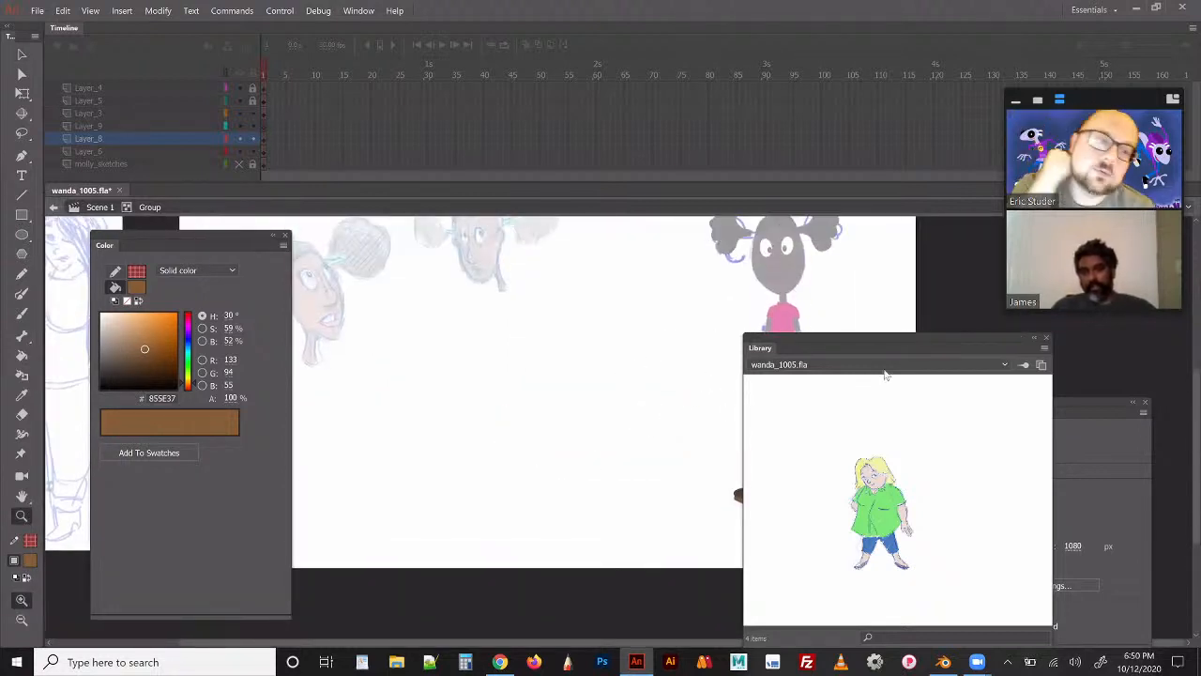
drag(962, 355, 1013, 361)
key(v)
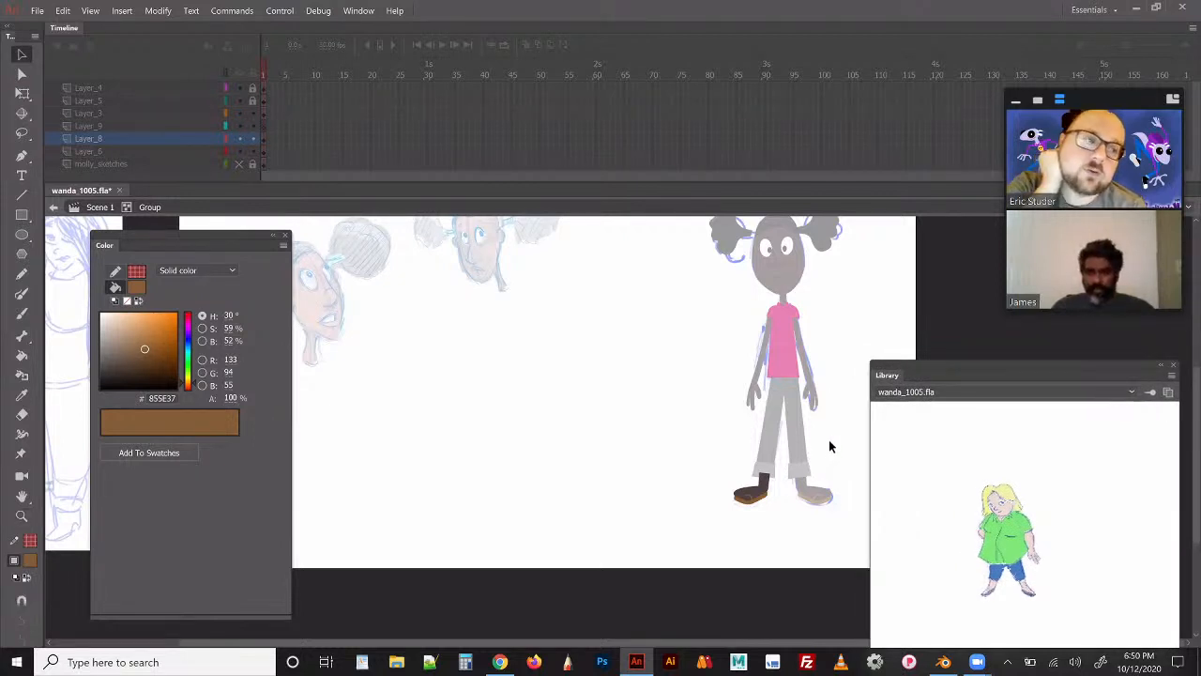
double_click(830, 449)
click(828, 458)
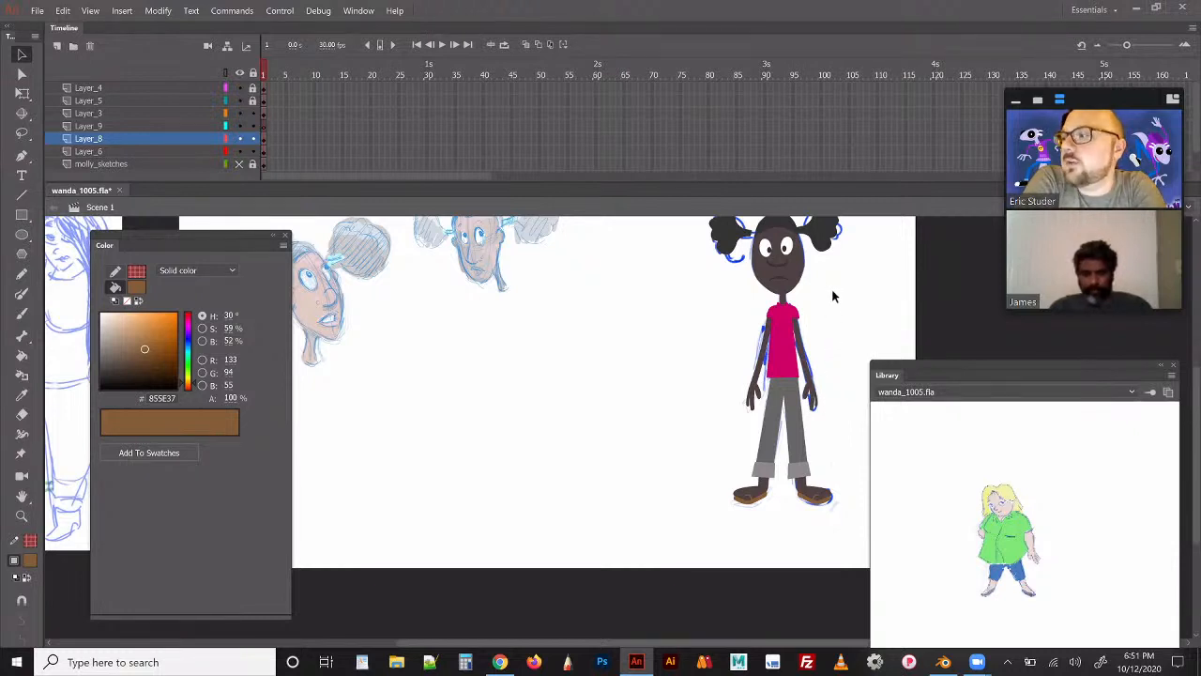
- Inspect the girl's face, hair and upper body up close and compare them with the whole figure
drag(833, 302, 792, 364)
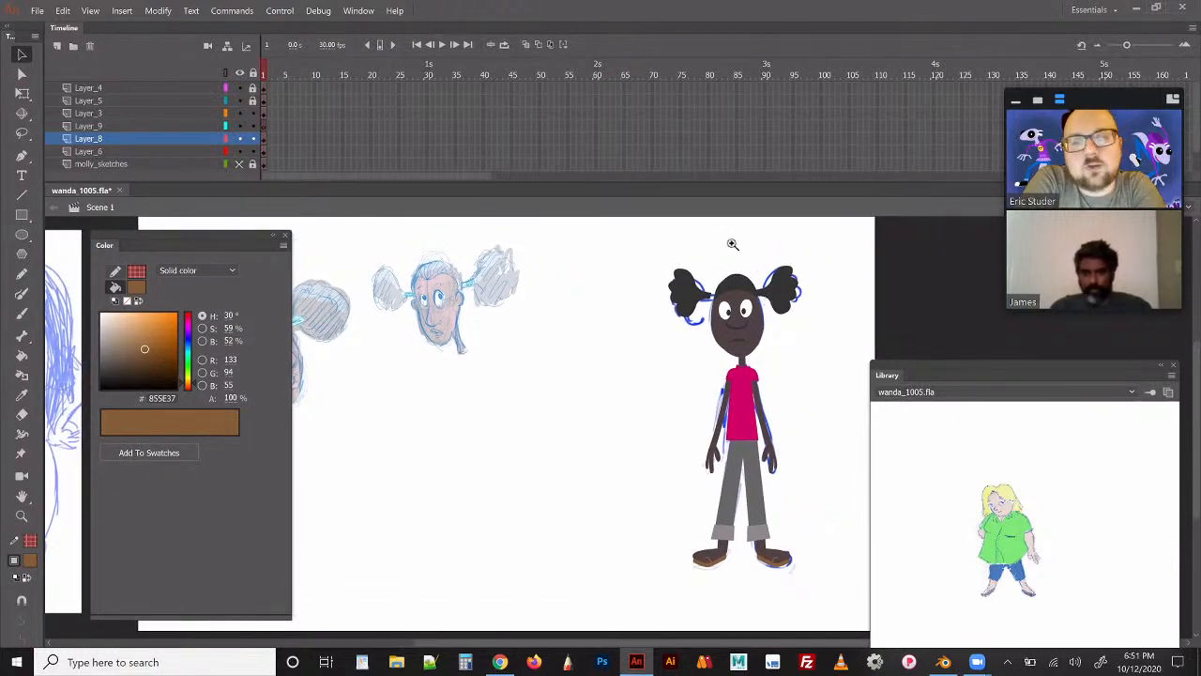
drag(741, 238, 823, 396)
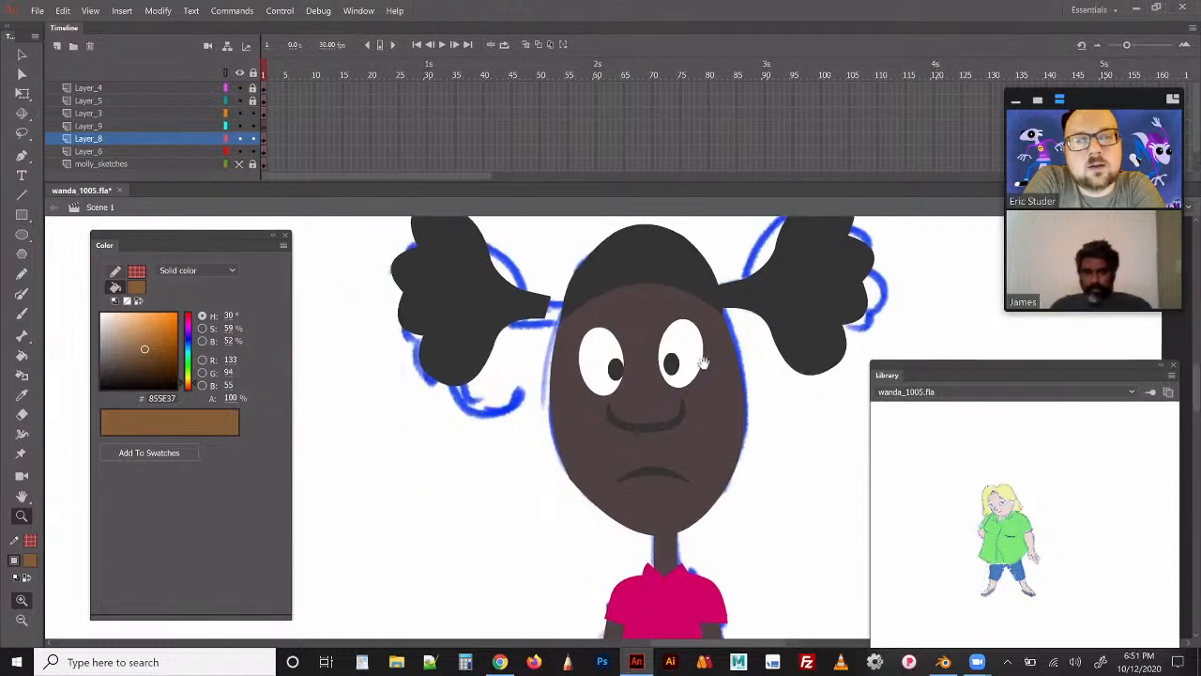
key(v)
drag(796, 526, 814, 353)
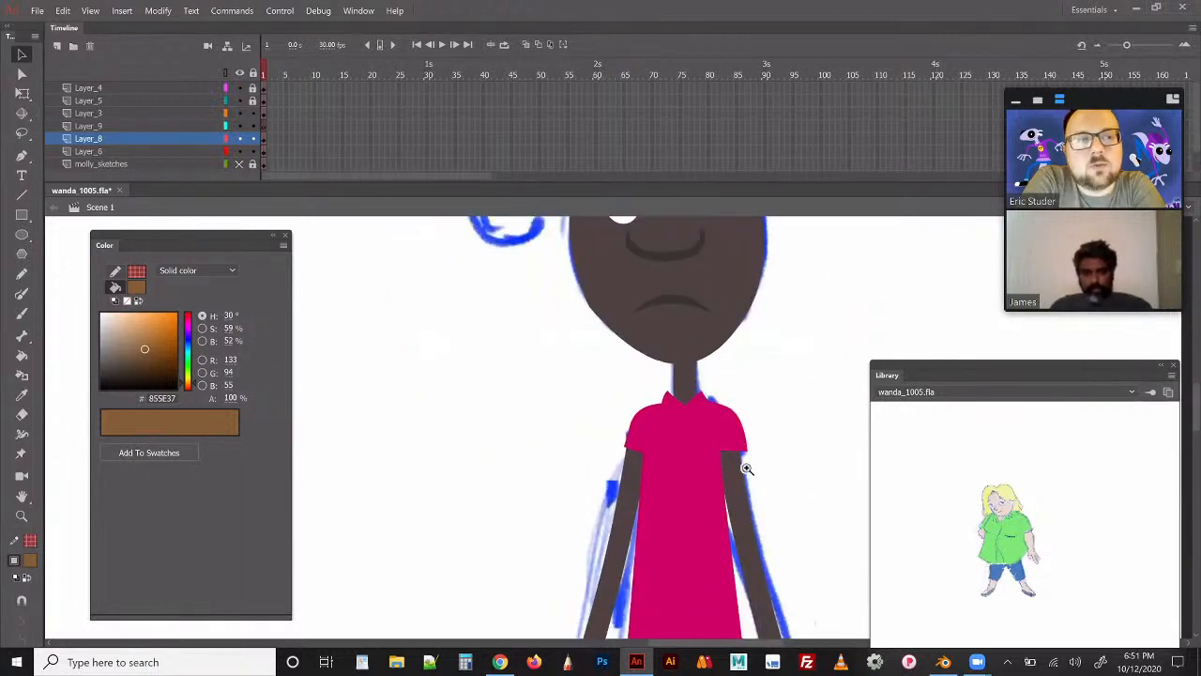
key(z)
alt+click(790, 468)
alt+click(791, 487)
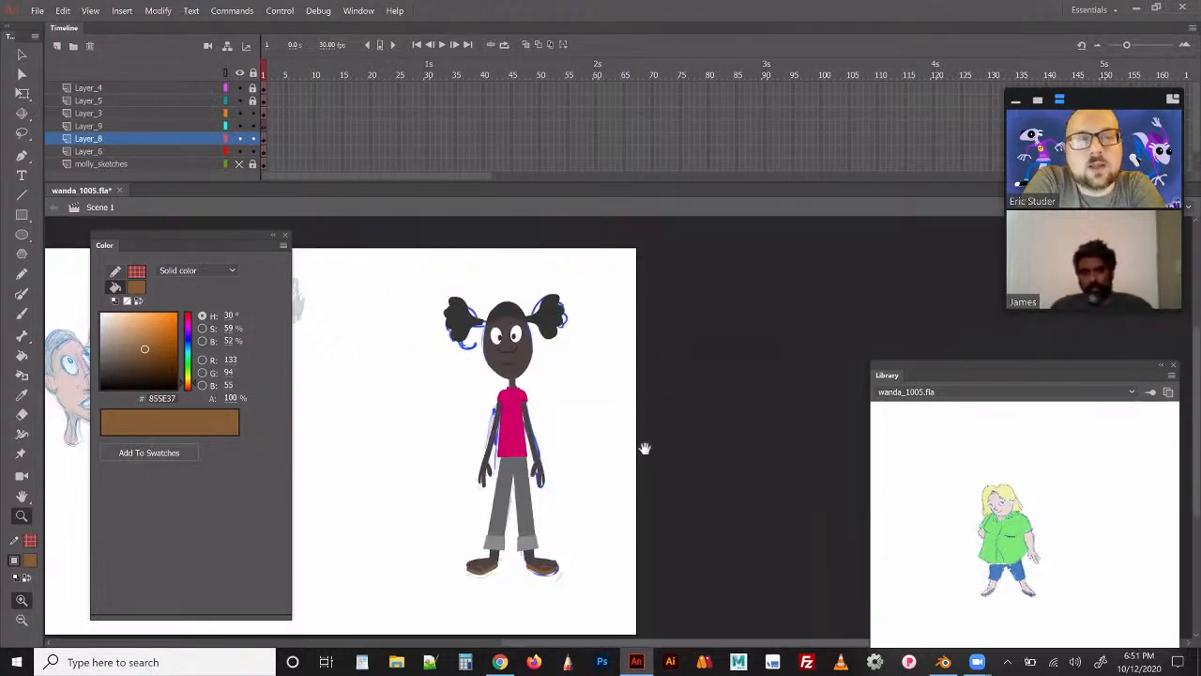
drag(644, 449, 764, 542)
key(v)
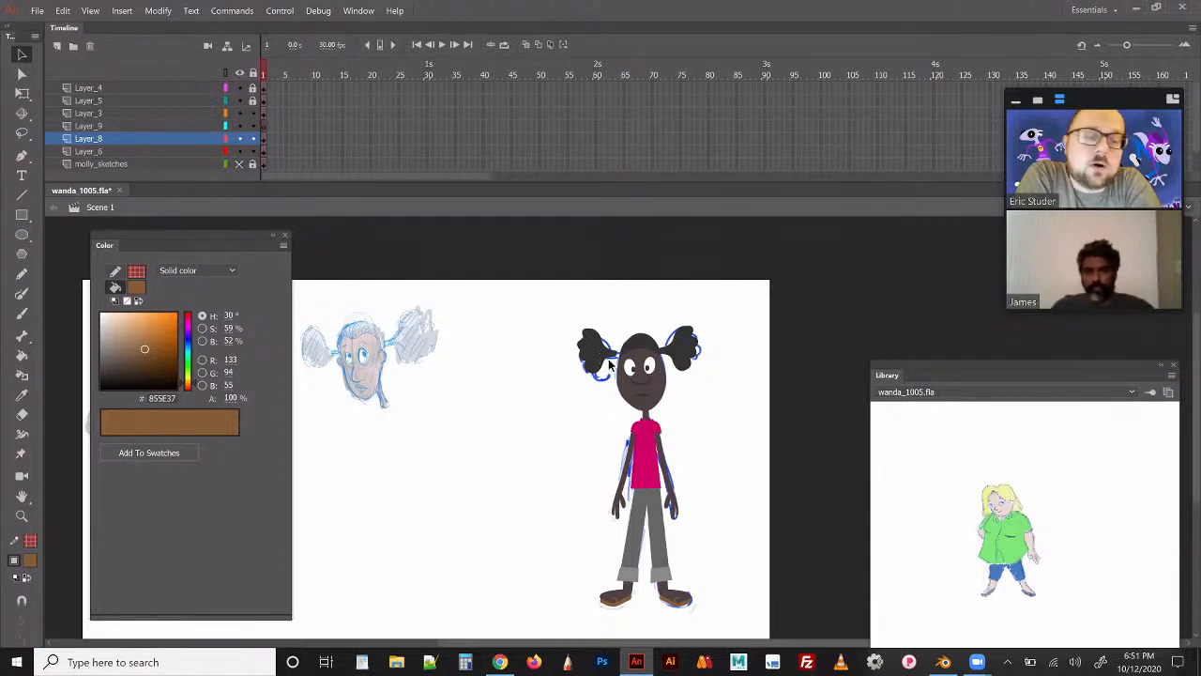
- Unlock Layer_4 and Layer_5 and extend the inner end of the left pigtail inside its group until it meets the head
key(z)
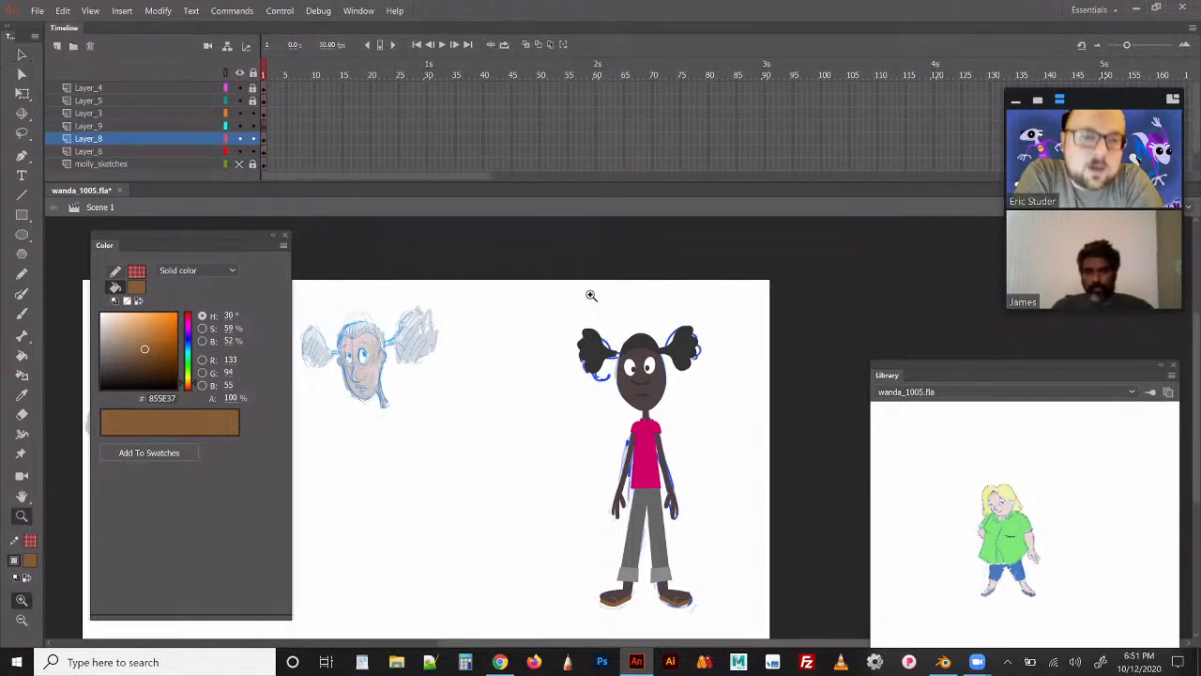
drag(588, 292, 720, 441)
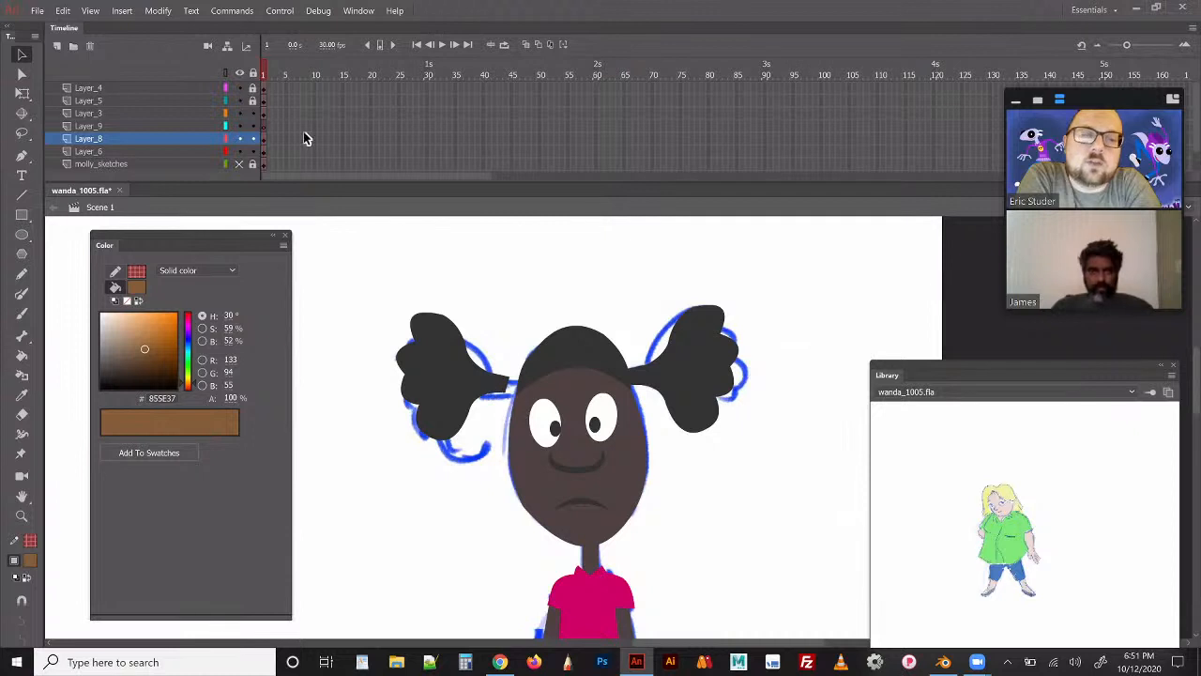
click(495, 385)
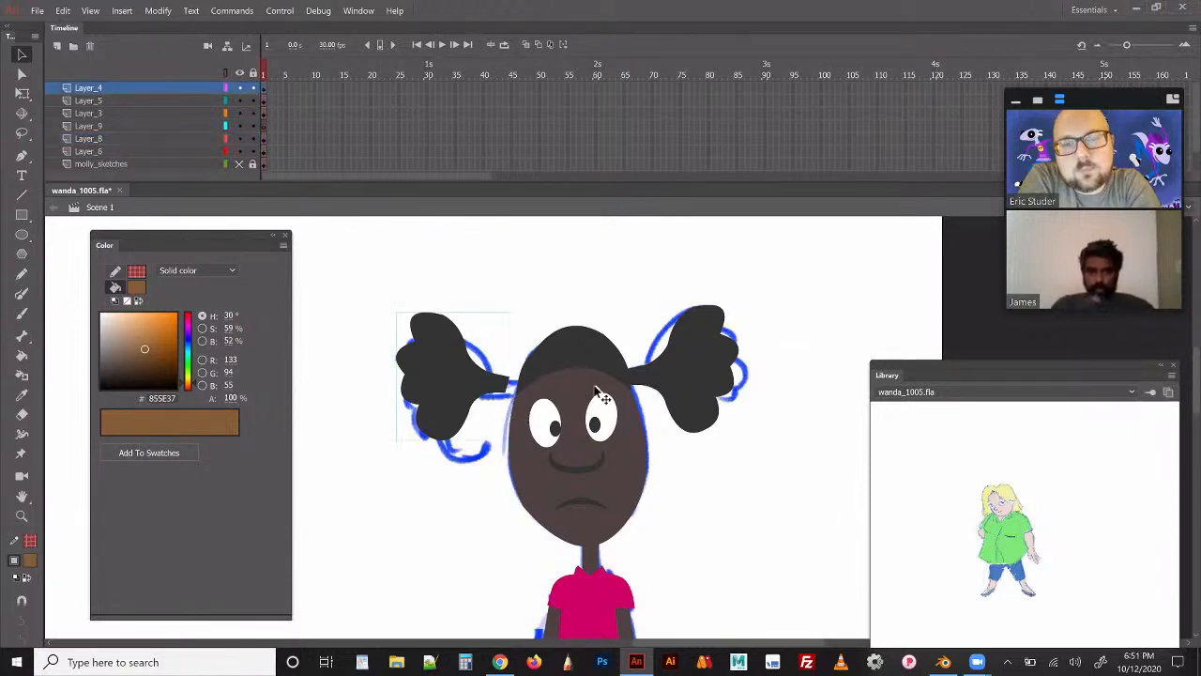
double_click(497, 386)
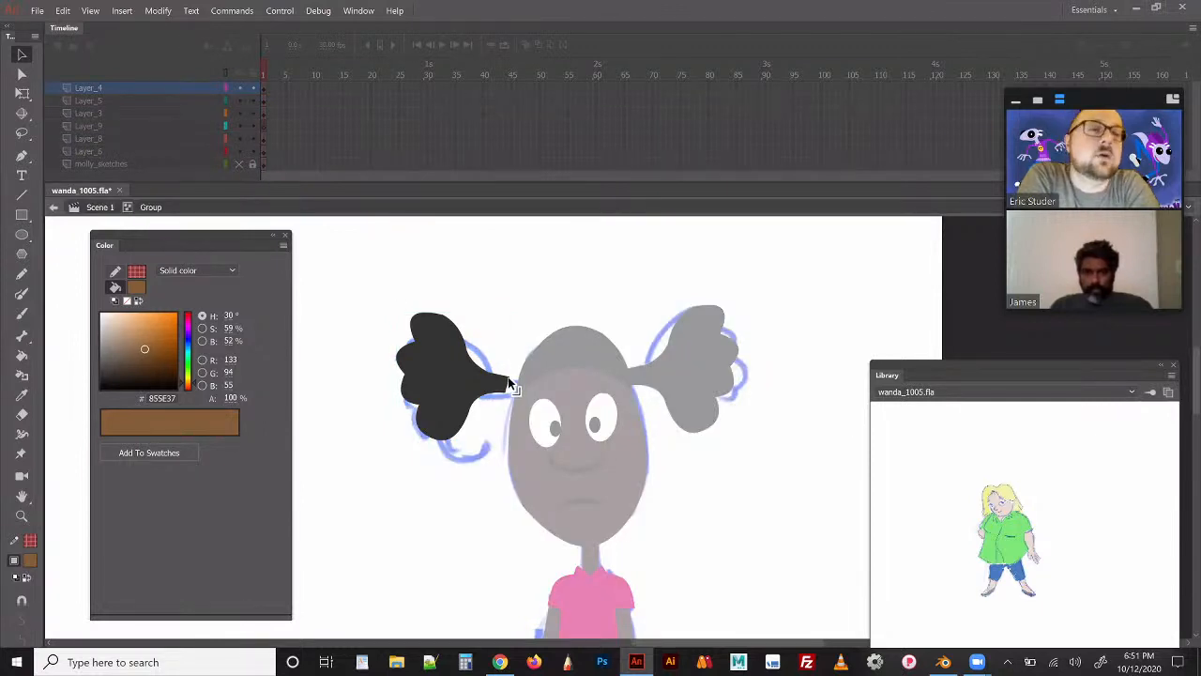
drag(508, 385, 522, 379)
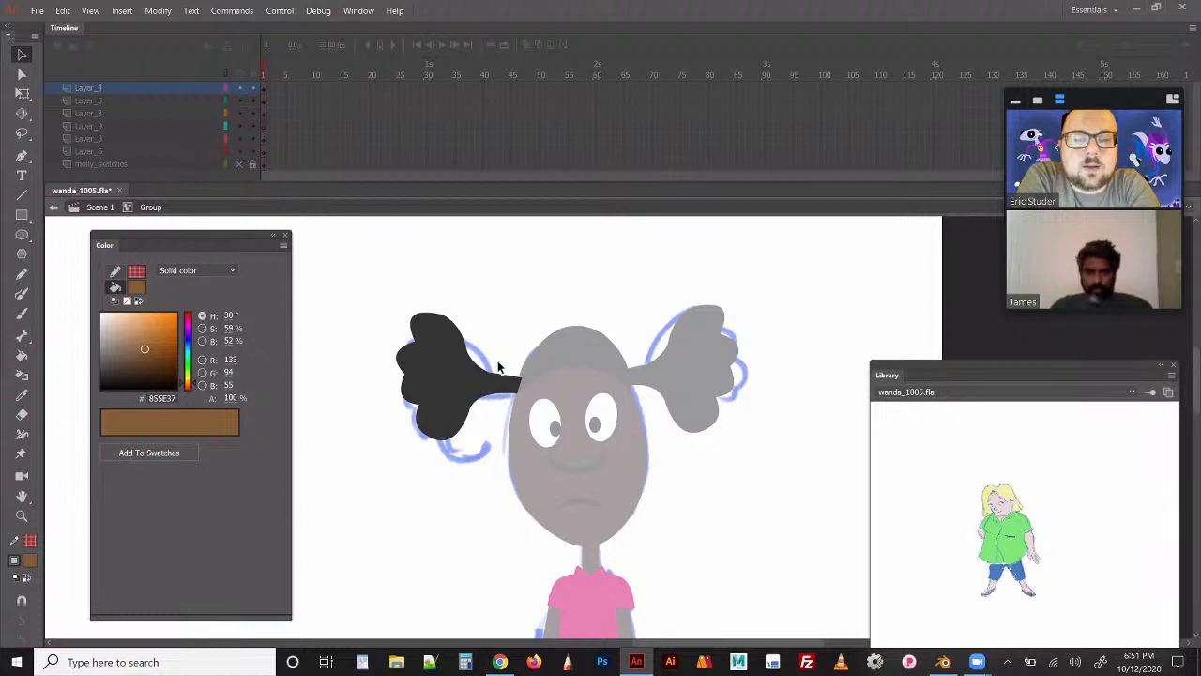
- Recolor the narrow inner end of the left pigtail blue #5A78FA as a hair tie and return to the main scene
drag(492, 354, 528, 414)
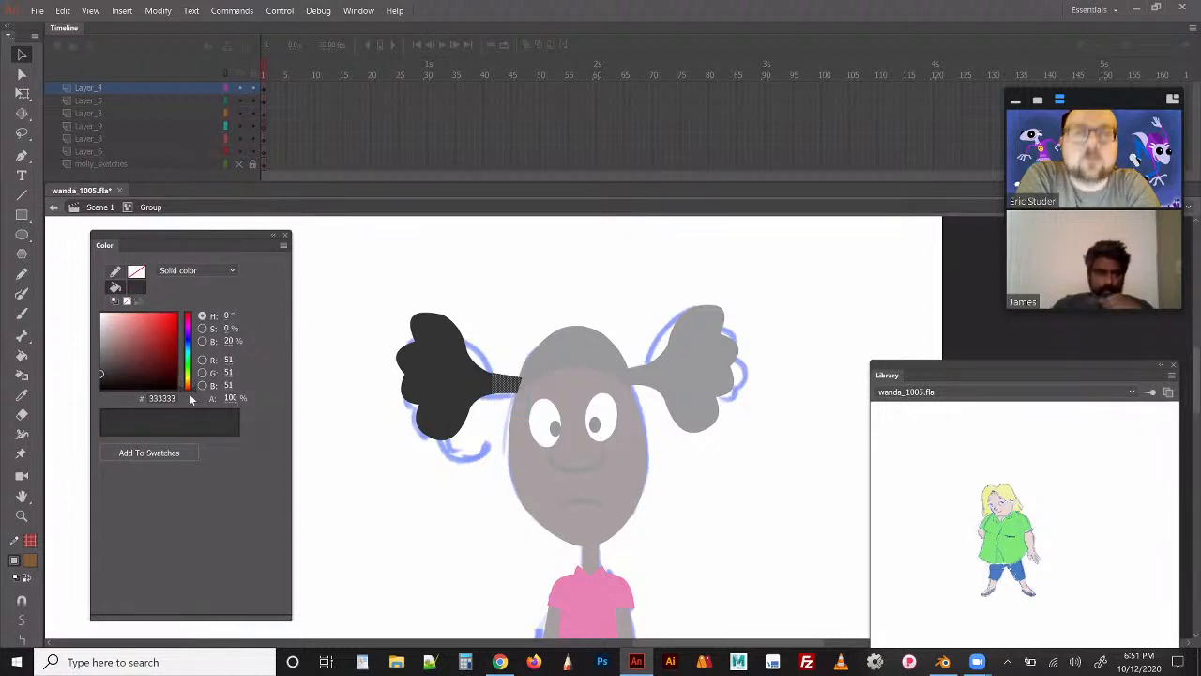
click(187, 341)
mouse_move(150, 338)
mouse_down()
mouse_move(153, 313)
mouse_move(161, 326)
mouse_move(144, 316)
mouse_move(157, 325)
mouse_up()
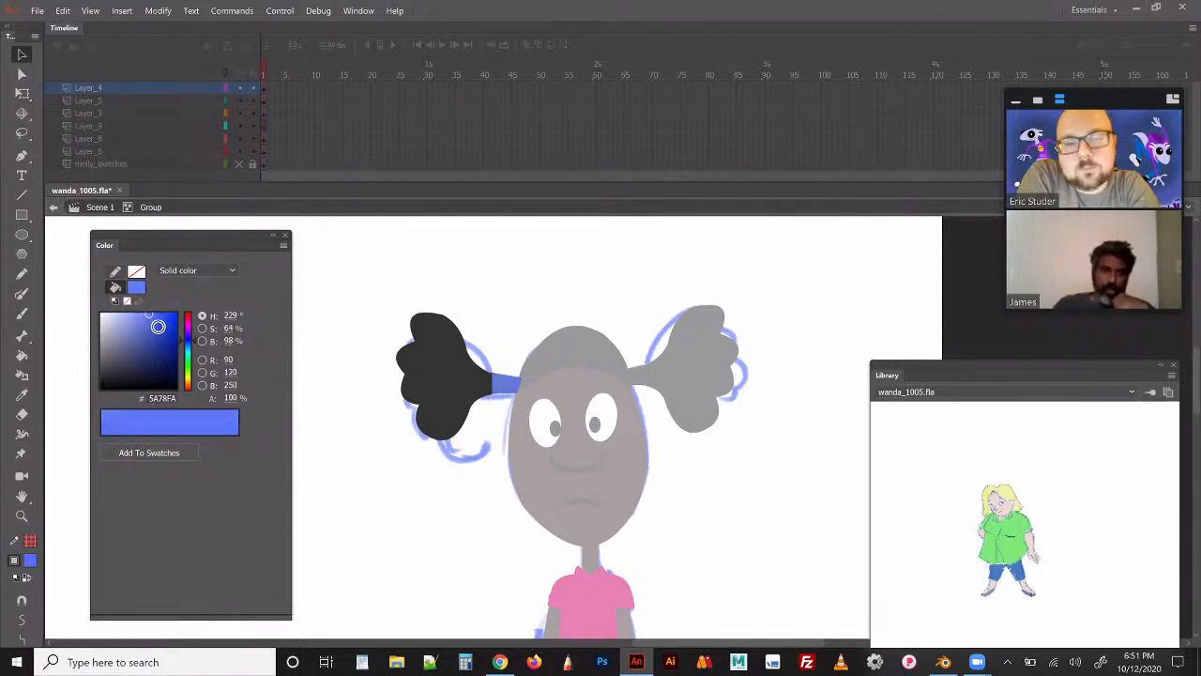
click(516, 316)
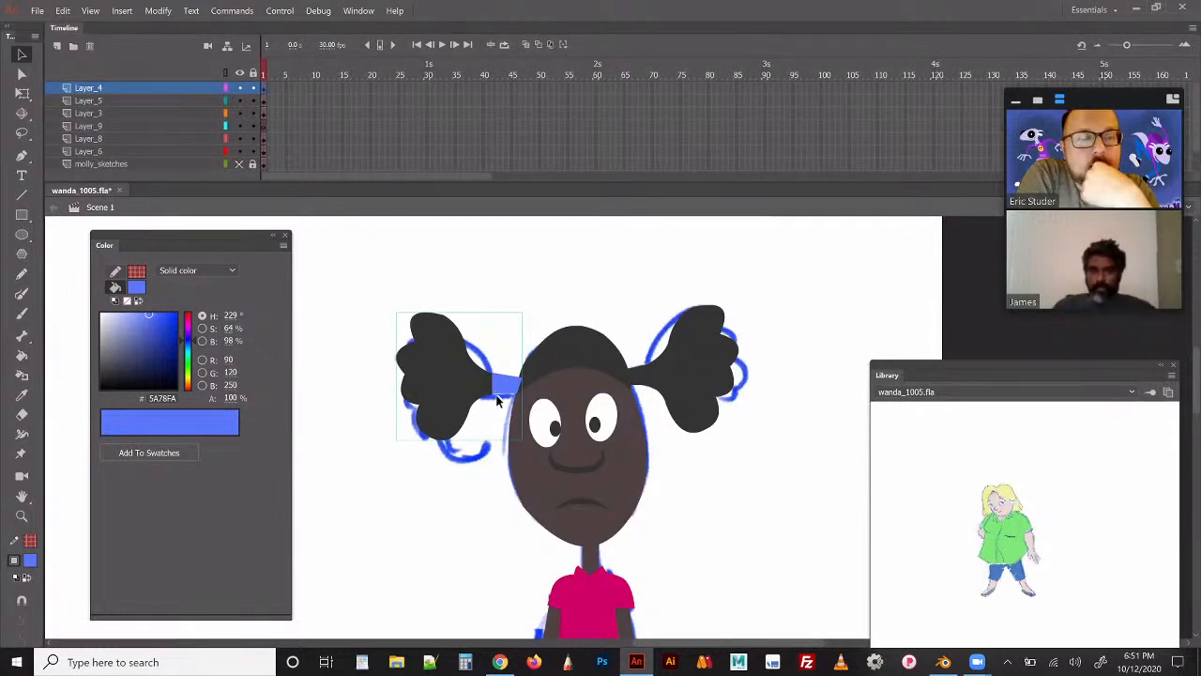
- Curve the edge between the blue hair tie and the left pigtail, sample the tie's blue fill and return to the main scene
double_click(497, 388)
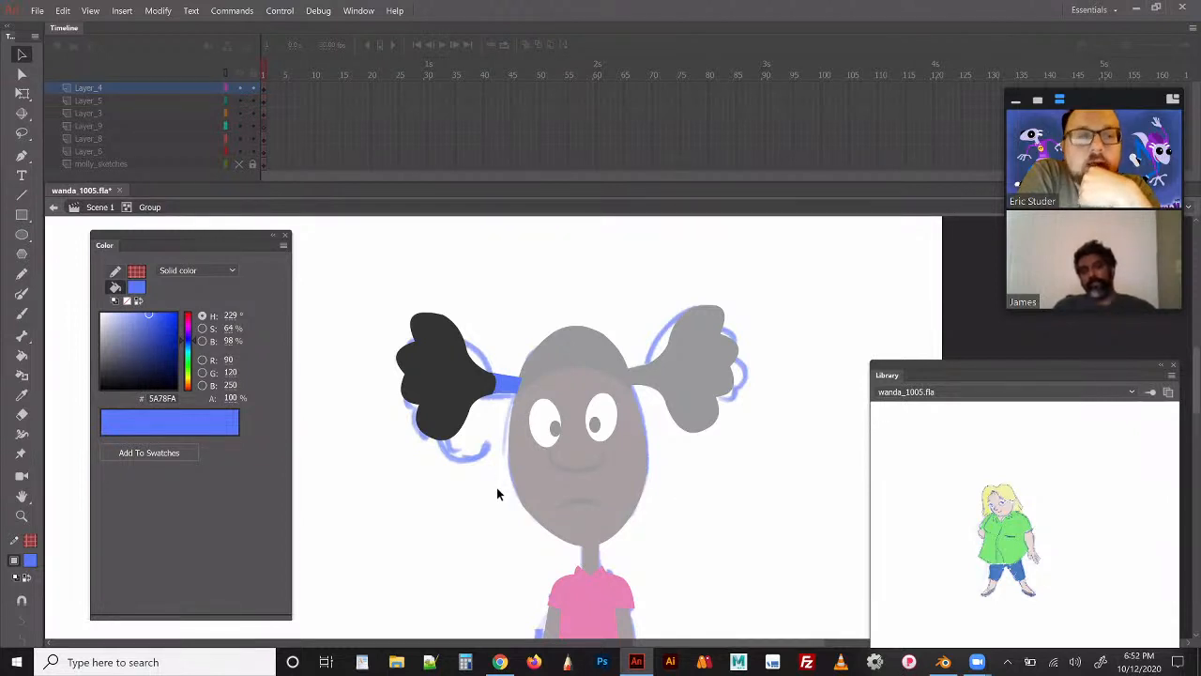
key(i)
click(508, 387)
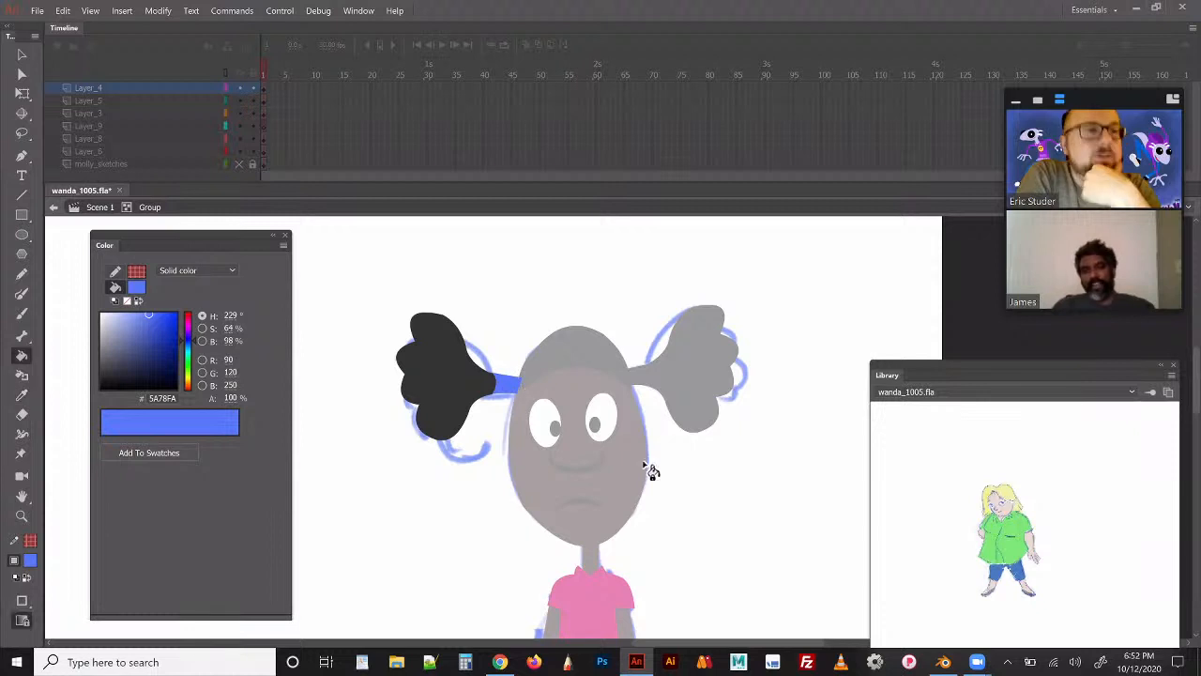
key(v)
double_click(690, 464)
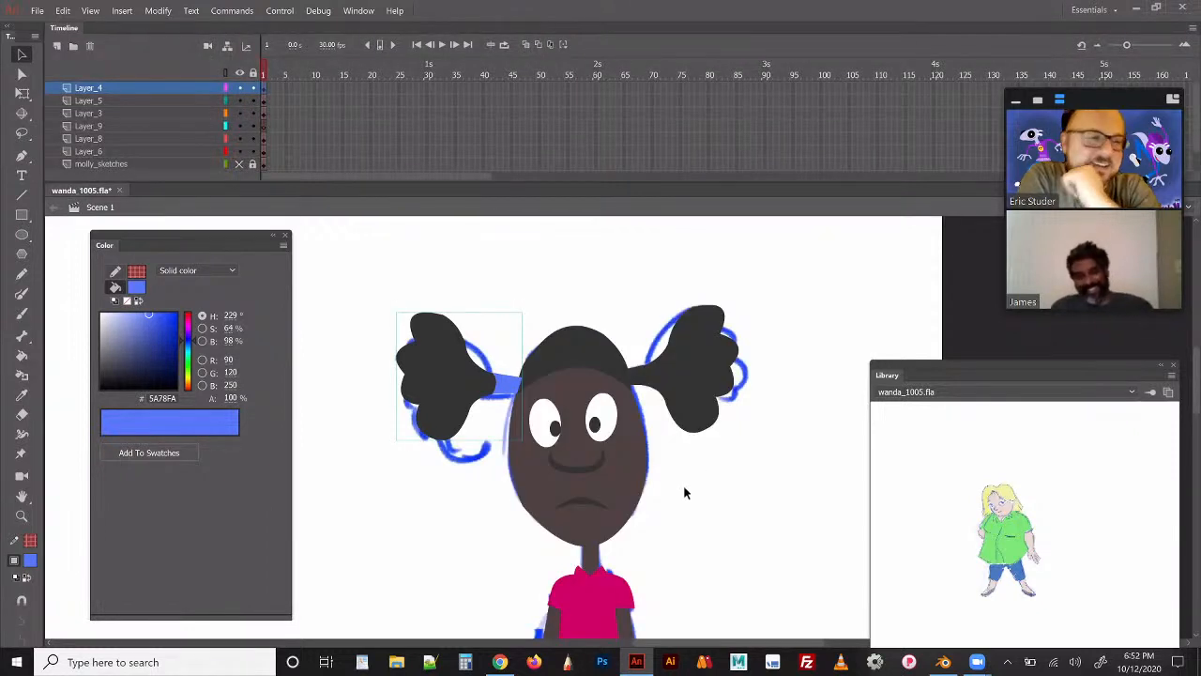
key(z)
alt+click(709, 449)
key(v)
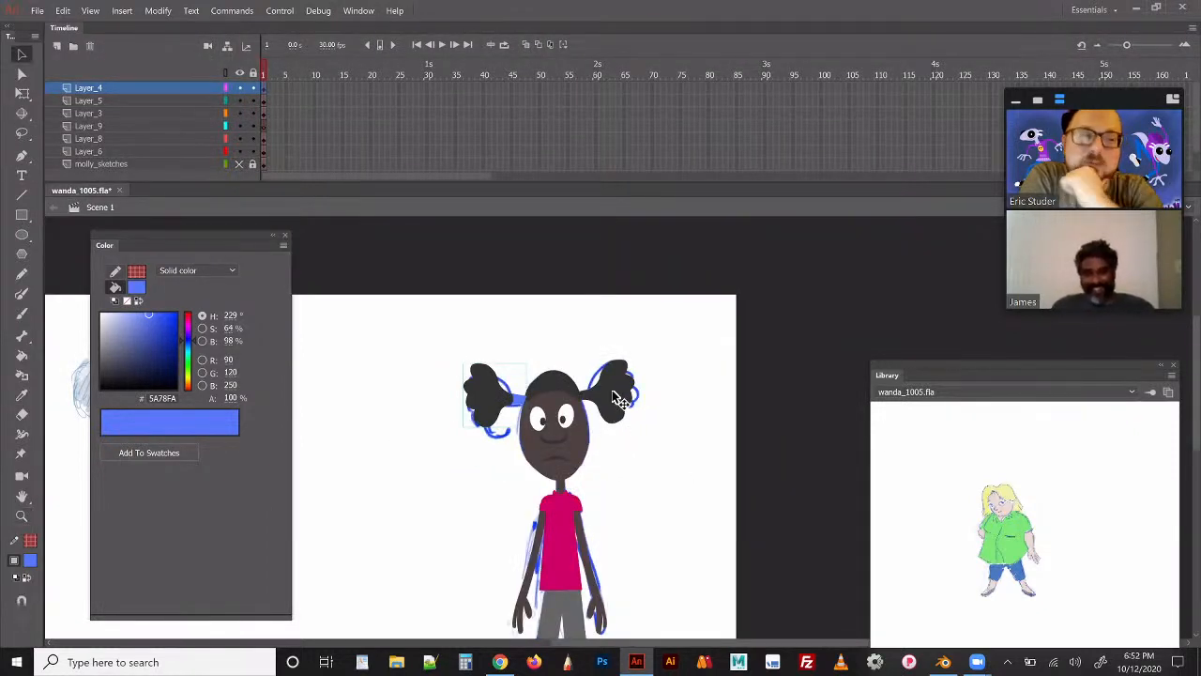
- Recolor the narrow inner end of the right pigtail blue #5A78FA as a hair tie inside its group and return to the main scene
double_click(609, 405)
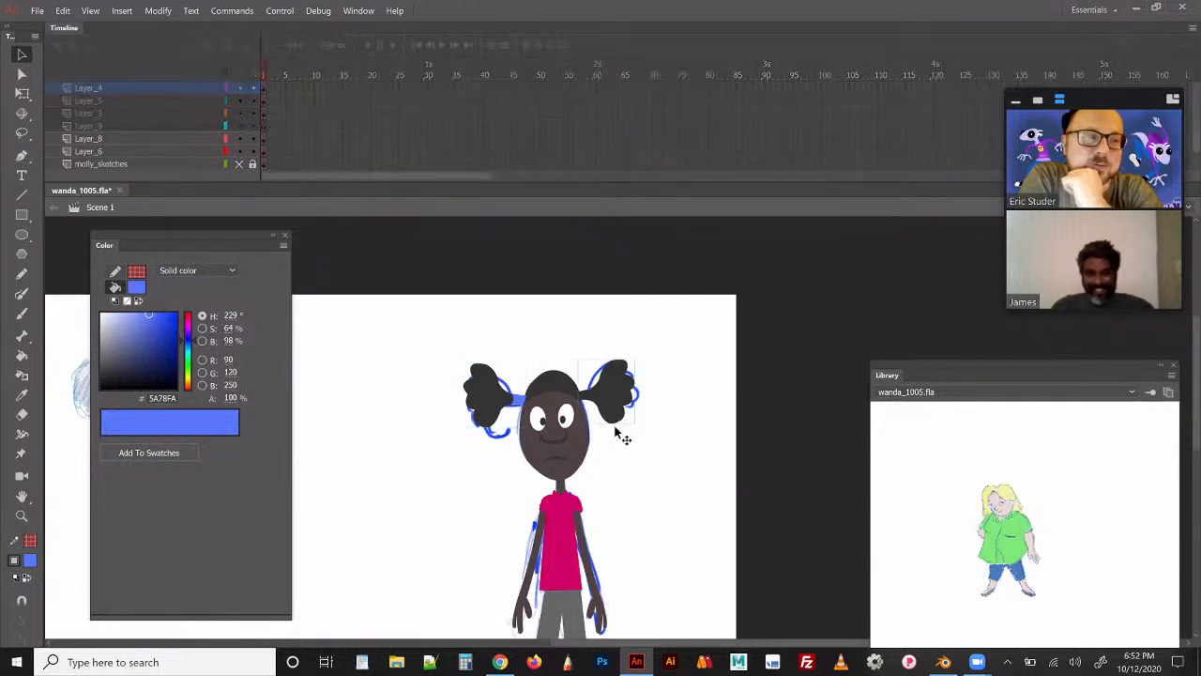
key(z)
click(610, 389)
key(v)
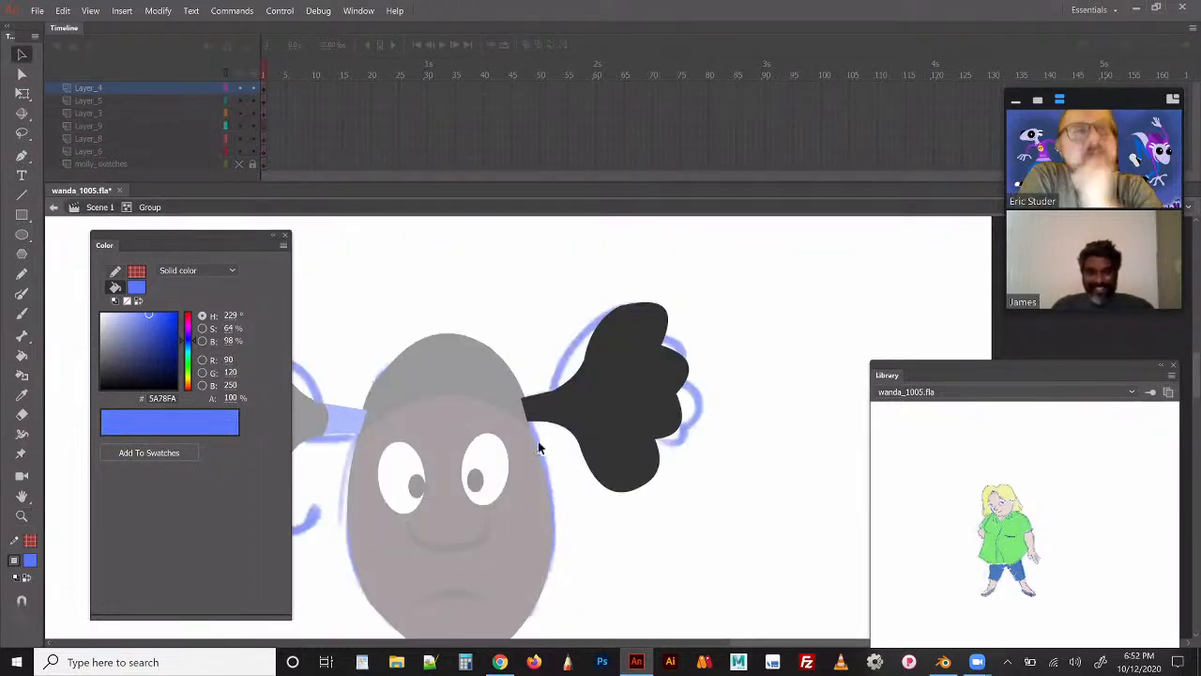
drag(548, 440, 554, 444)
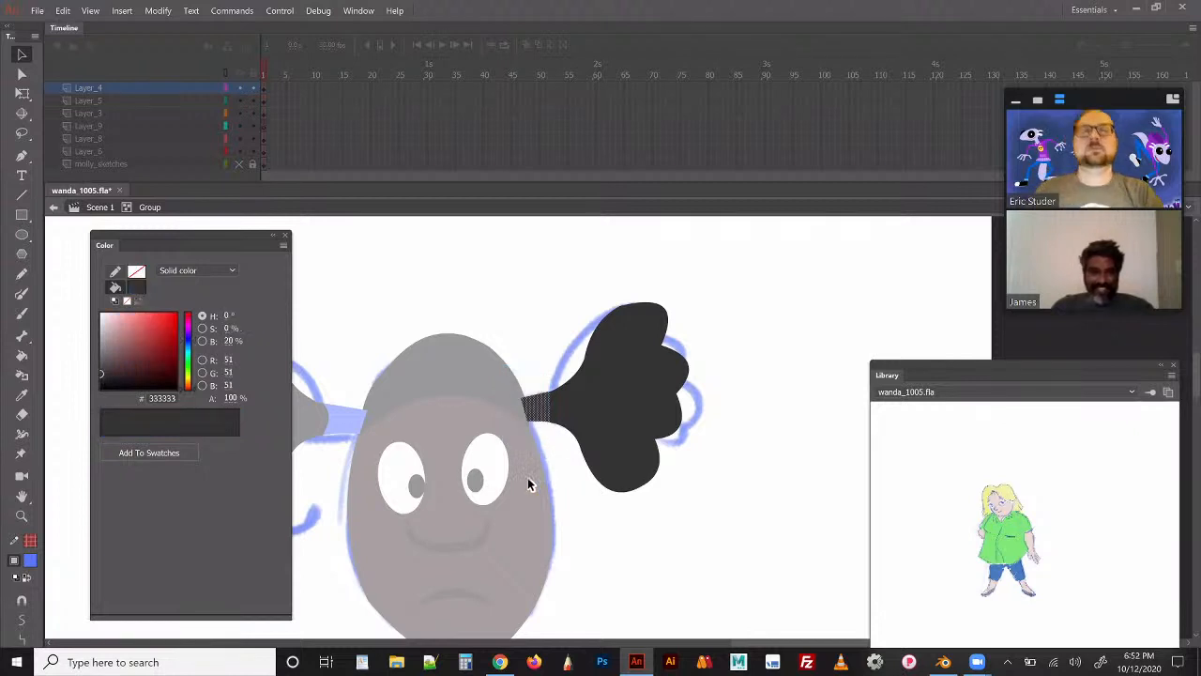
key(k)
click(538, 410)
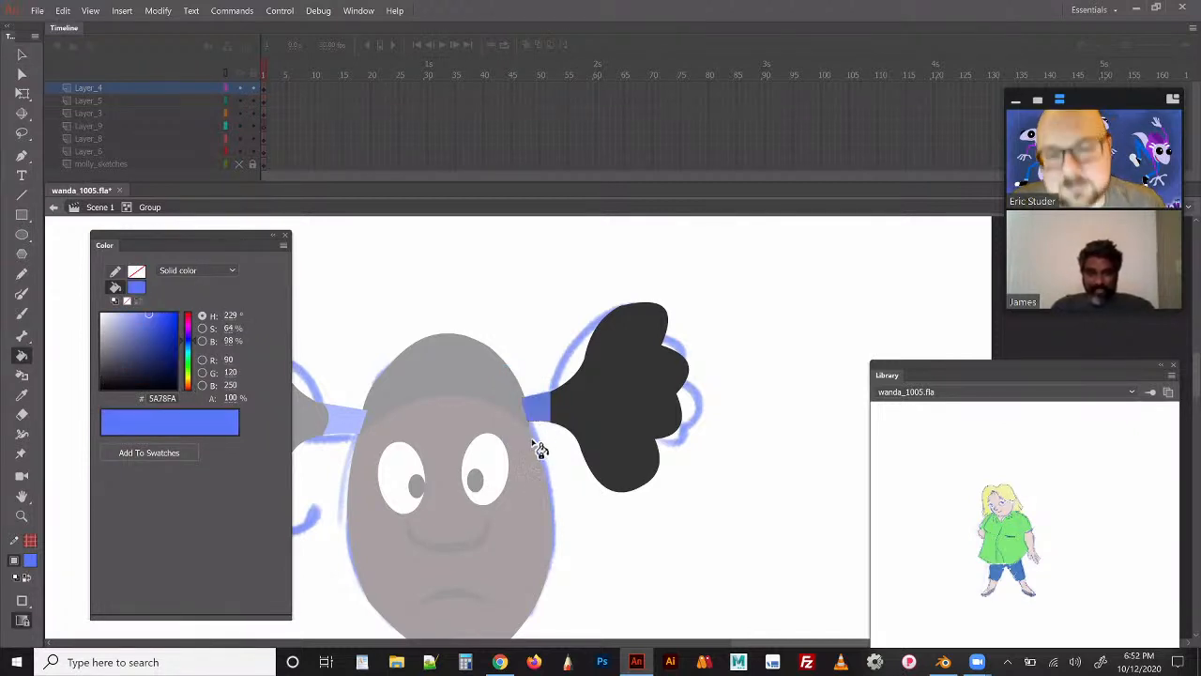
key(v)
double_click(581, 478)
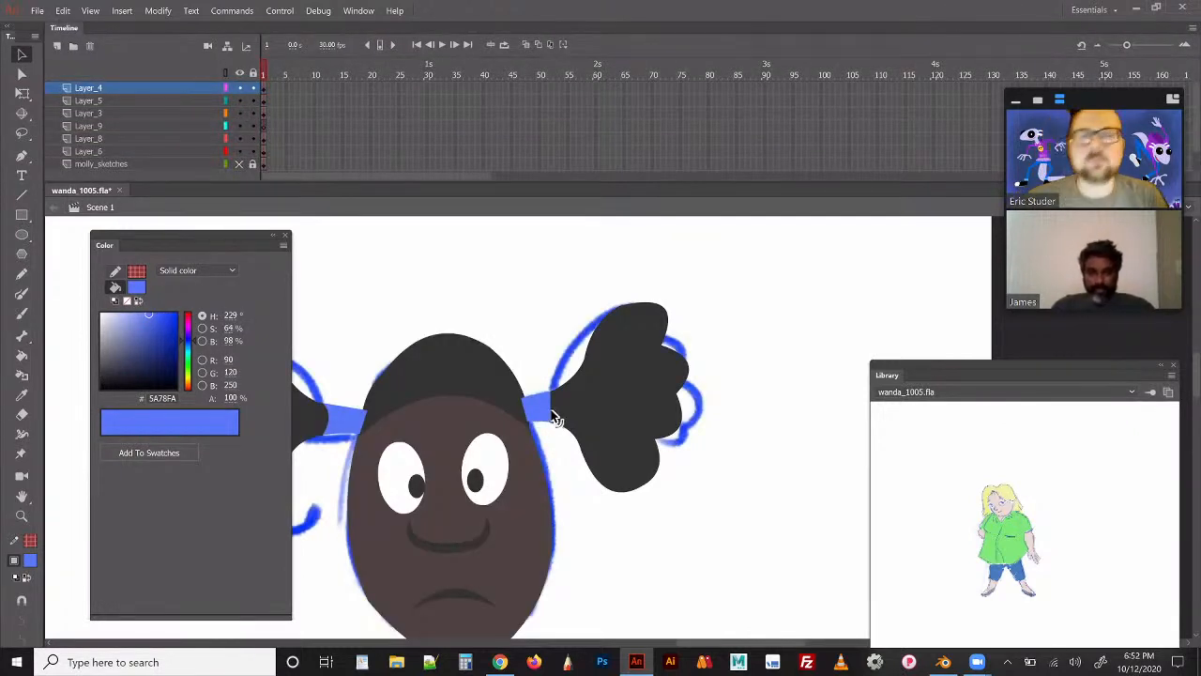
- Curve the edge between the blue hair tie and the right pigtail inside its group and return to the main scene
double_click(553, 416)
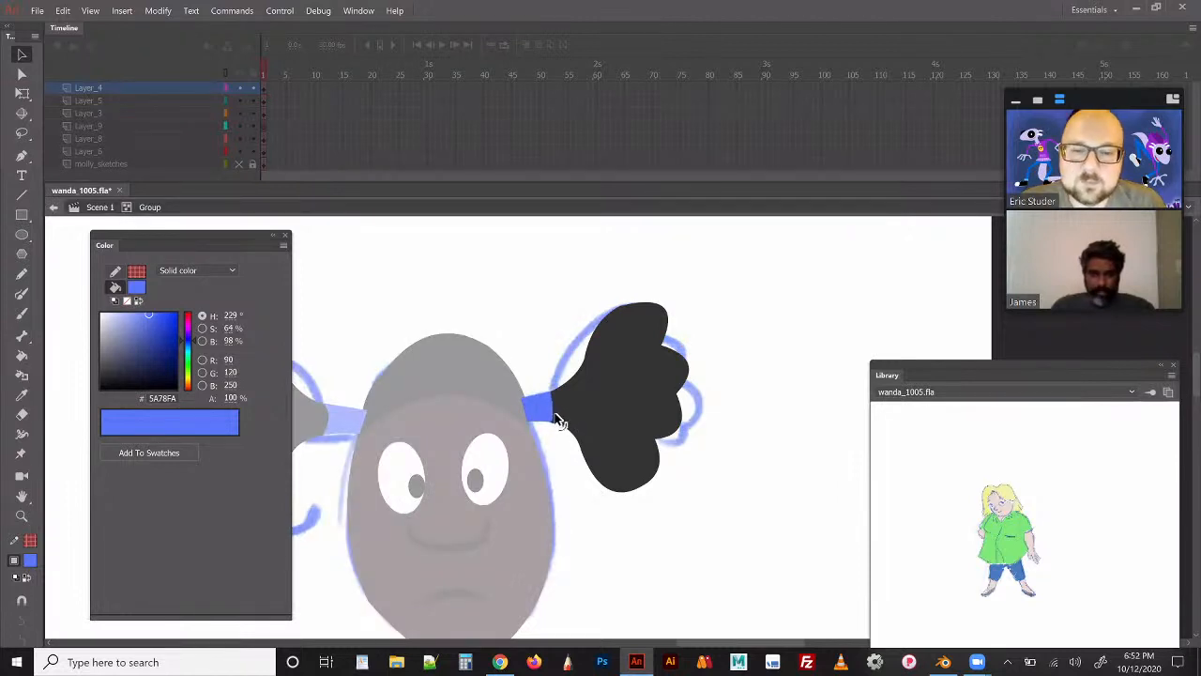
ctrl+alt+click(682, 537)
ctrl+alt+click(689, 536)
ctrl+alt+click(693, 537)
double_click(764, 448)
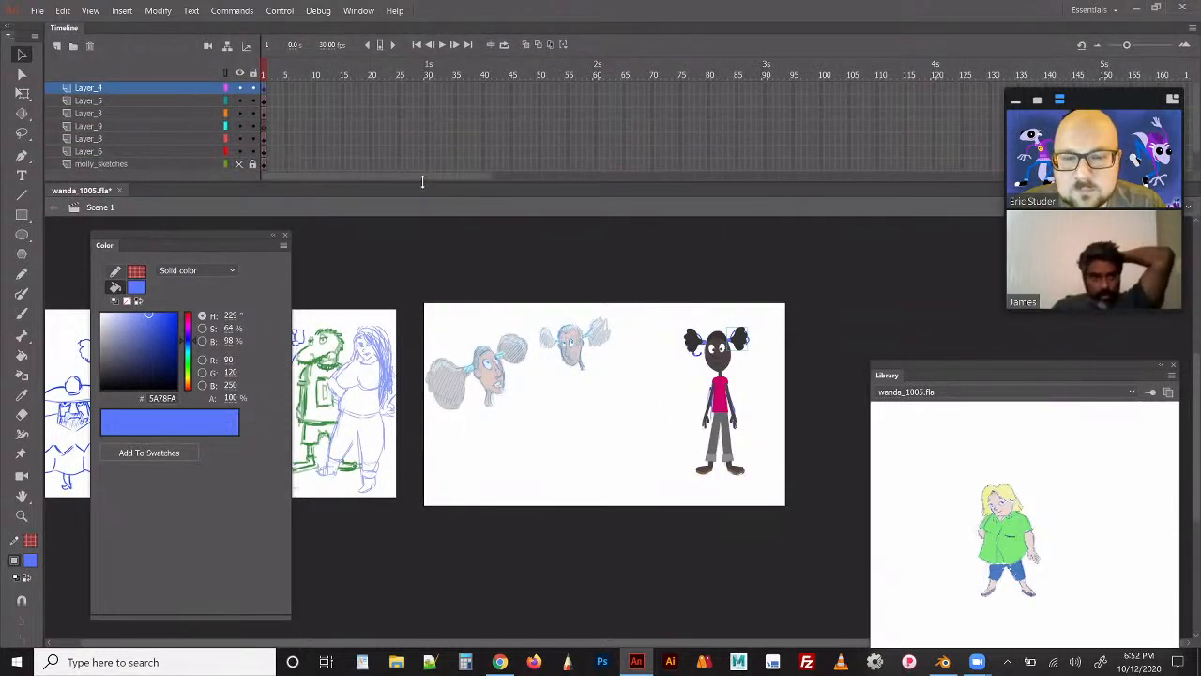
- Enlarge the timeline to reveal the remaining layers and hide the wanda_sketches layer to view the colored figure alone
drag(424, 188, 424, 269)
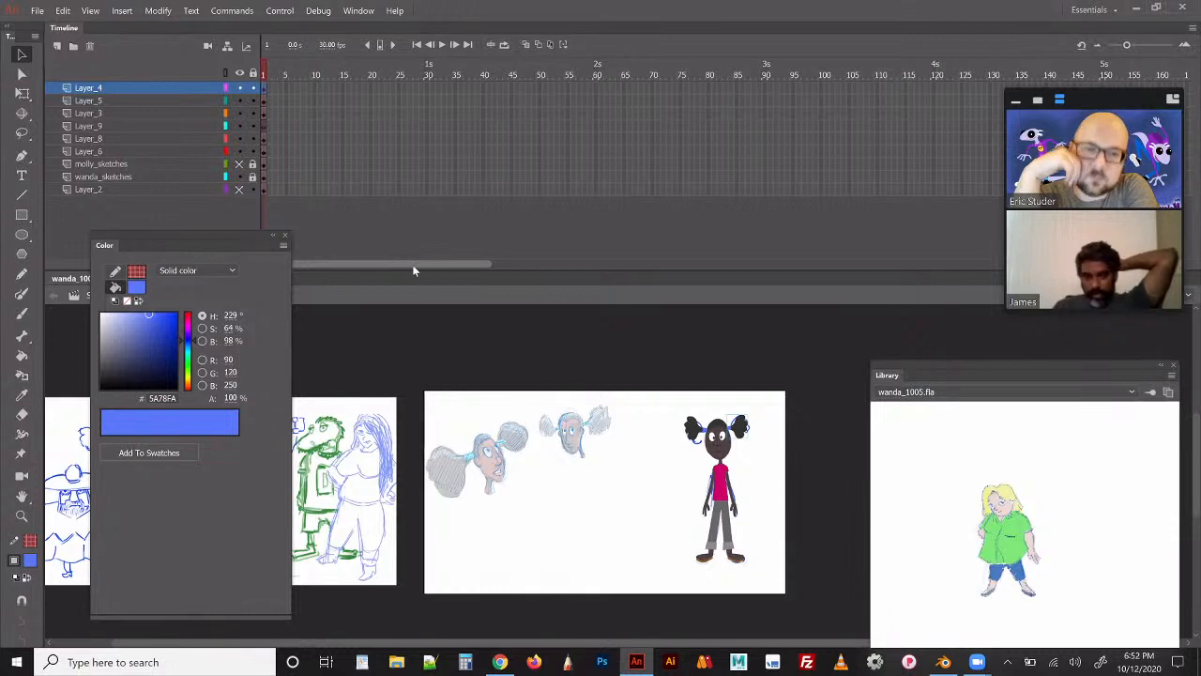
click(239, 188)
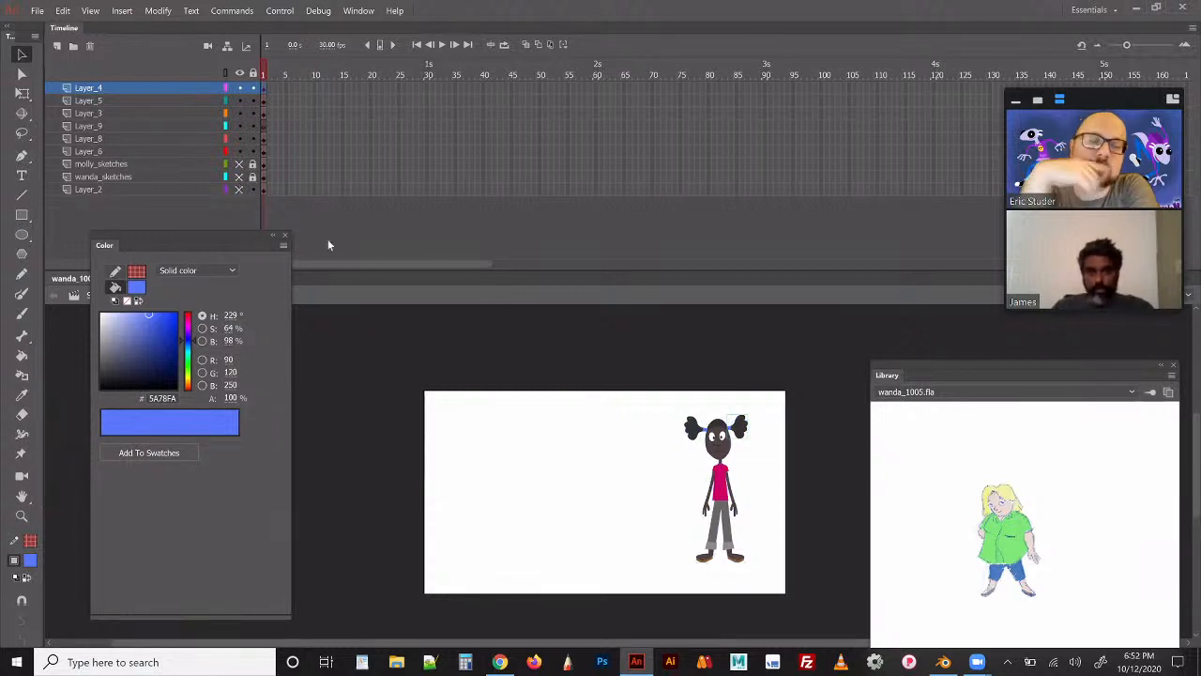
key(z)
drag(697, 369, 853, 585)
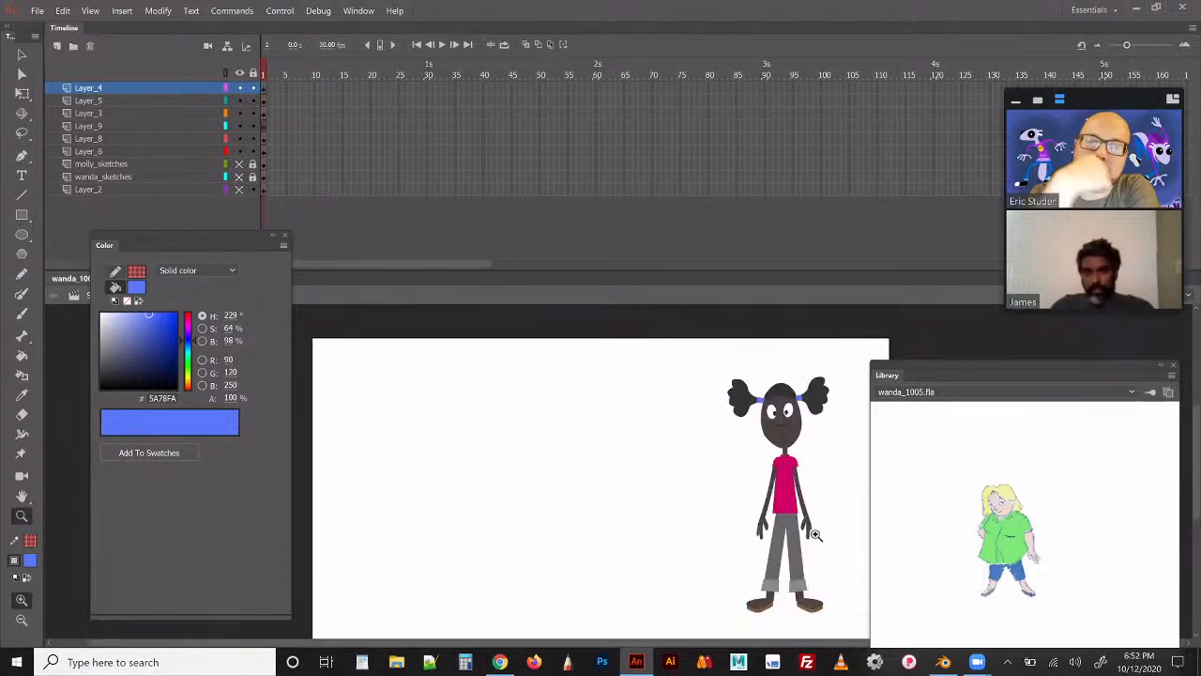
drag(778, 327, 933, 584)
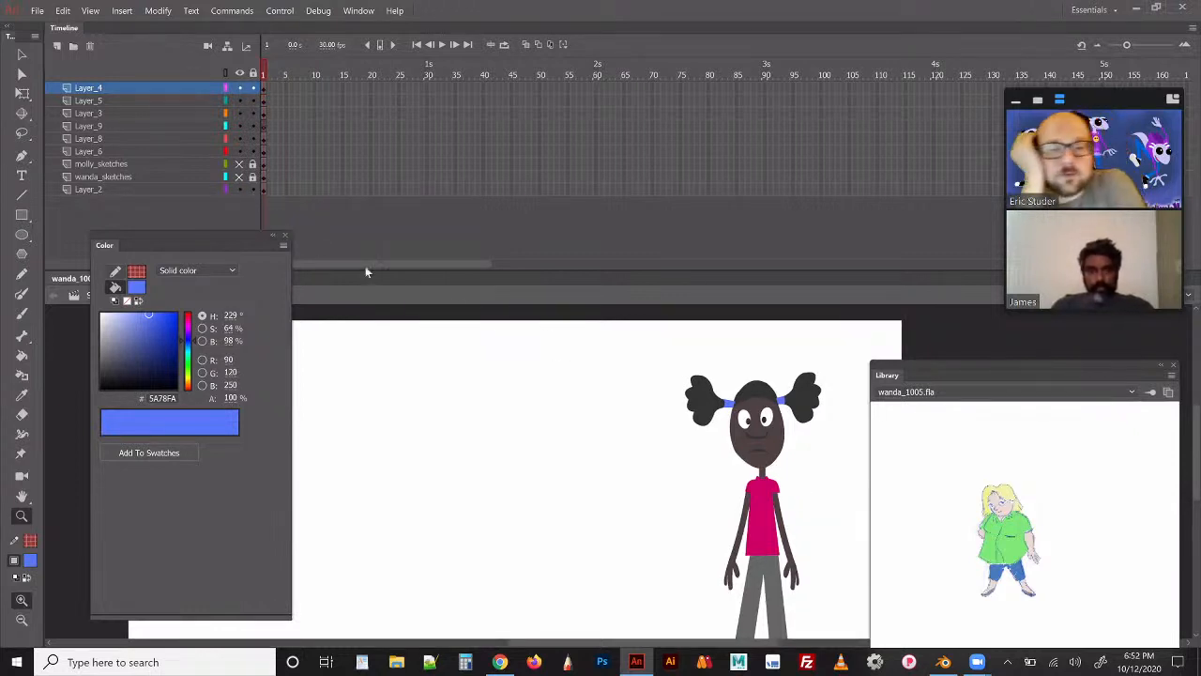
drag(722, 325, 891, 562)
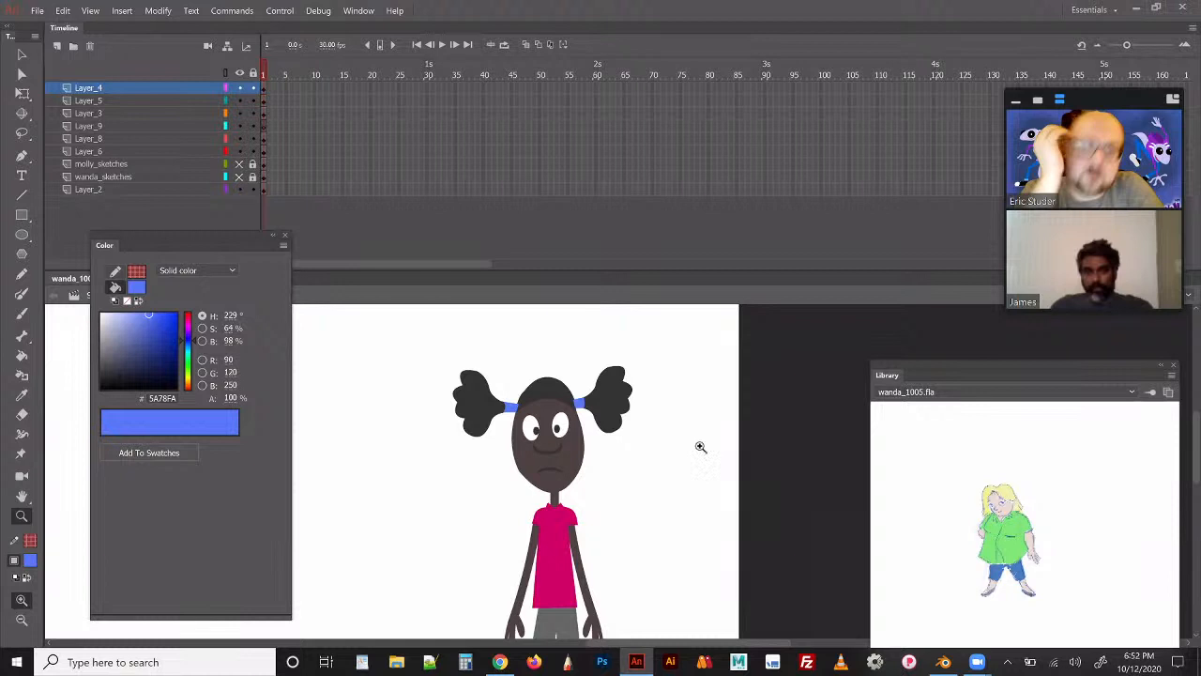
- Check which parts of the girl are on Layer_3, Layer_5 and Layer_4 by selecting their contents
click(265, 112)
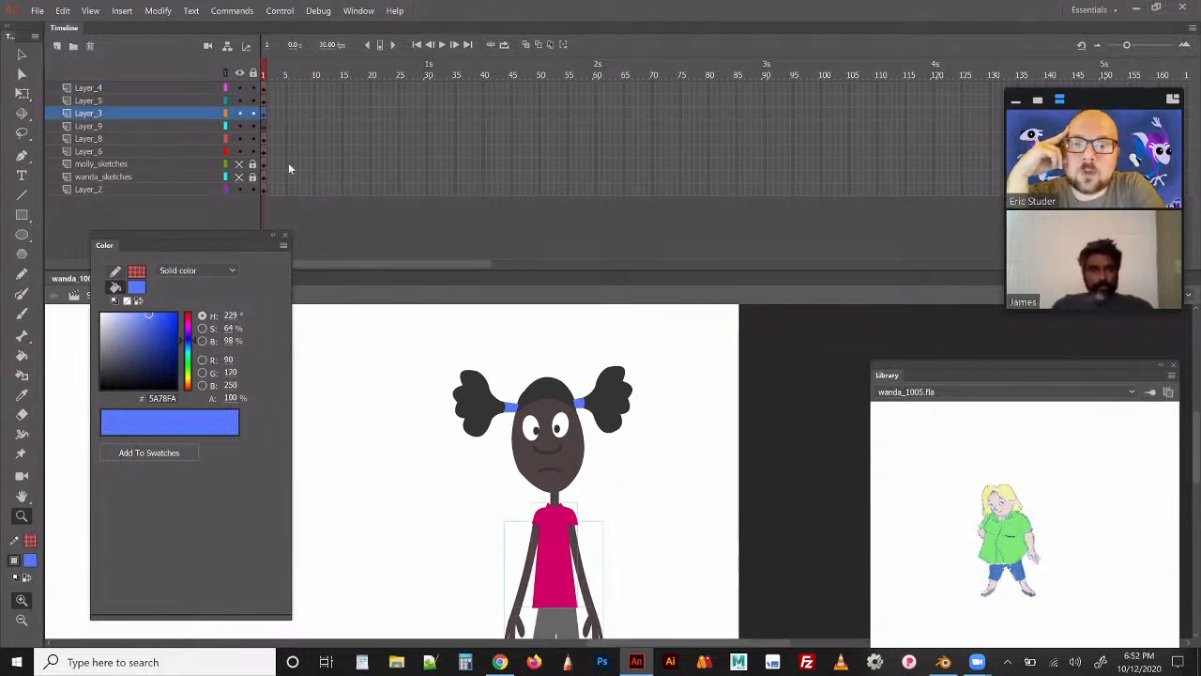
key(v)
click(263, 100)
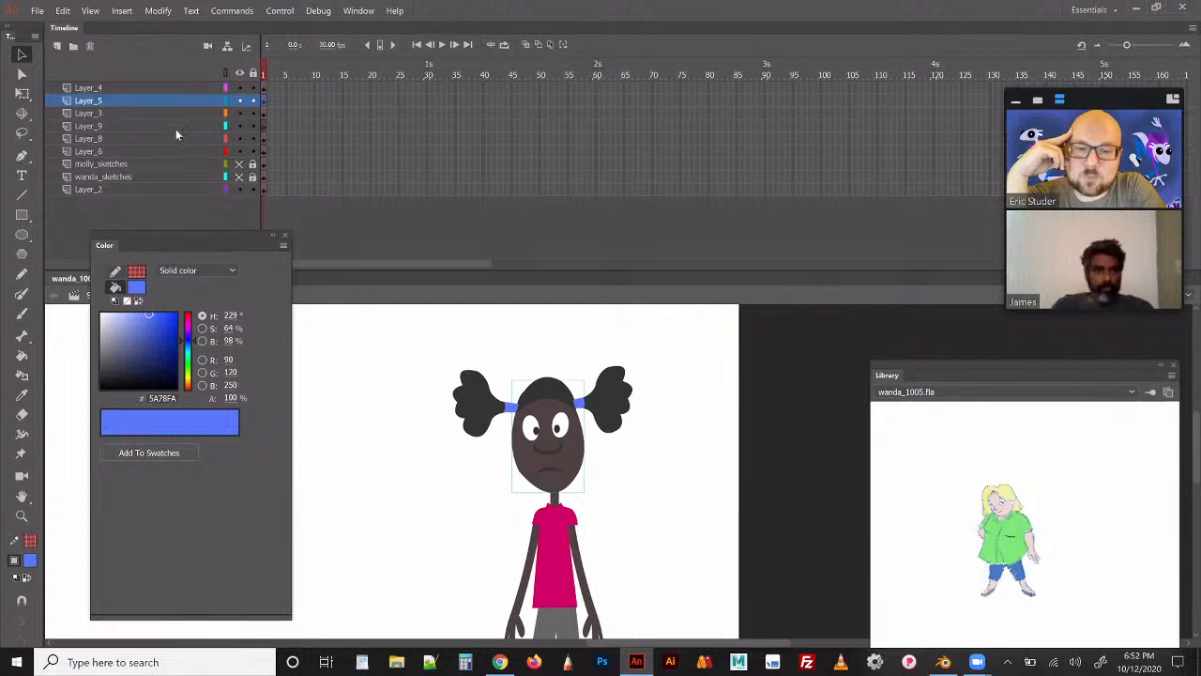
click(175, 129)
click(281, 87)
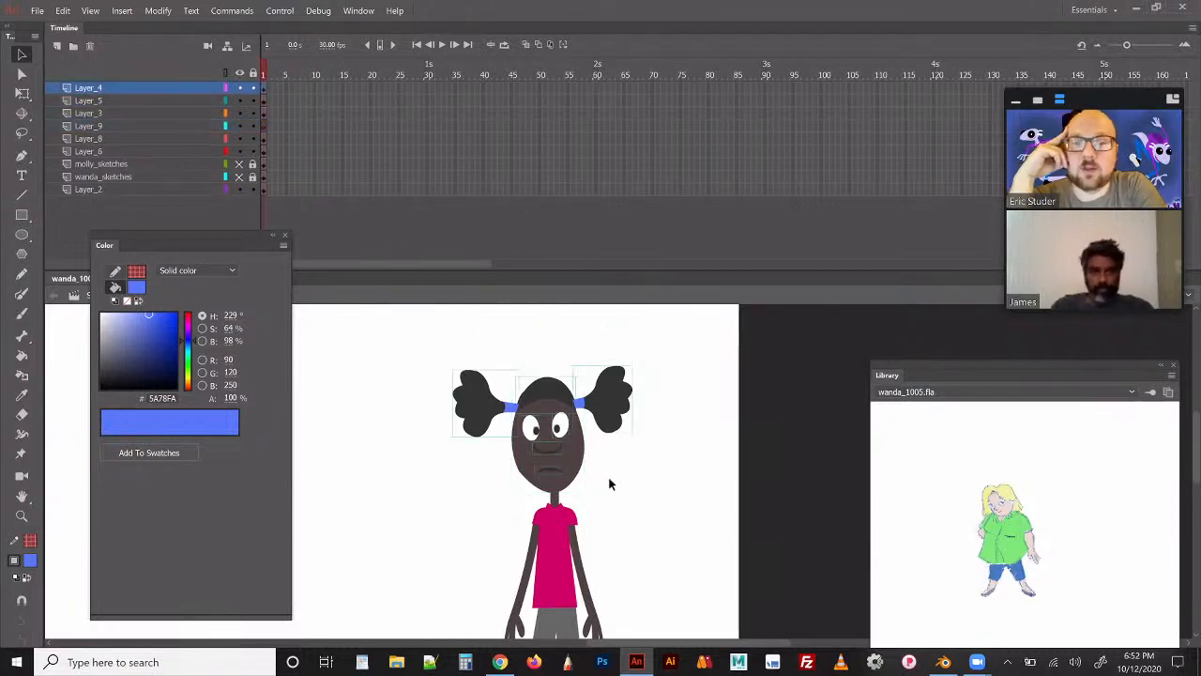
click(635, 474)
- Sample the pigtail's dark fill #333333 and brush a thick eyebrow stroke above the left eye on Layer_4
key(z)
drag(507, 321, 703, 523)
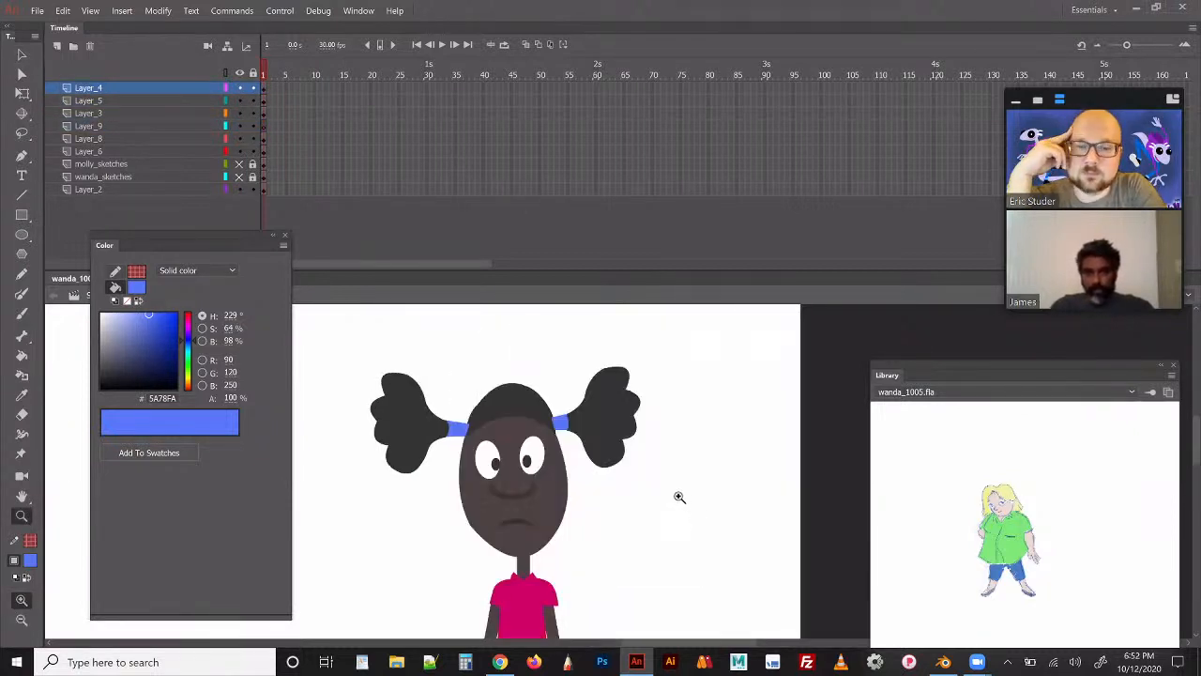
key(i)
click(610, 439)
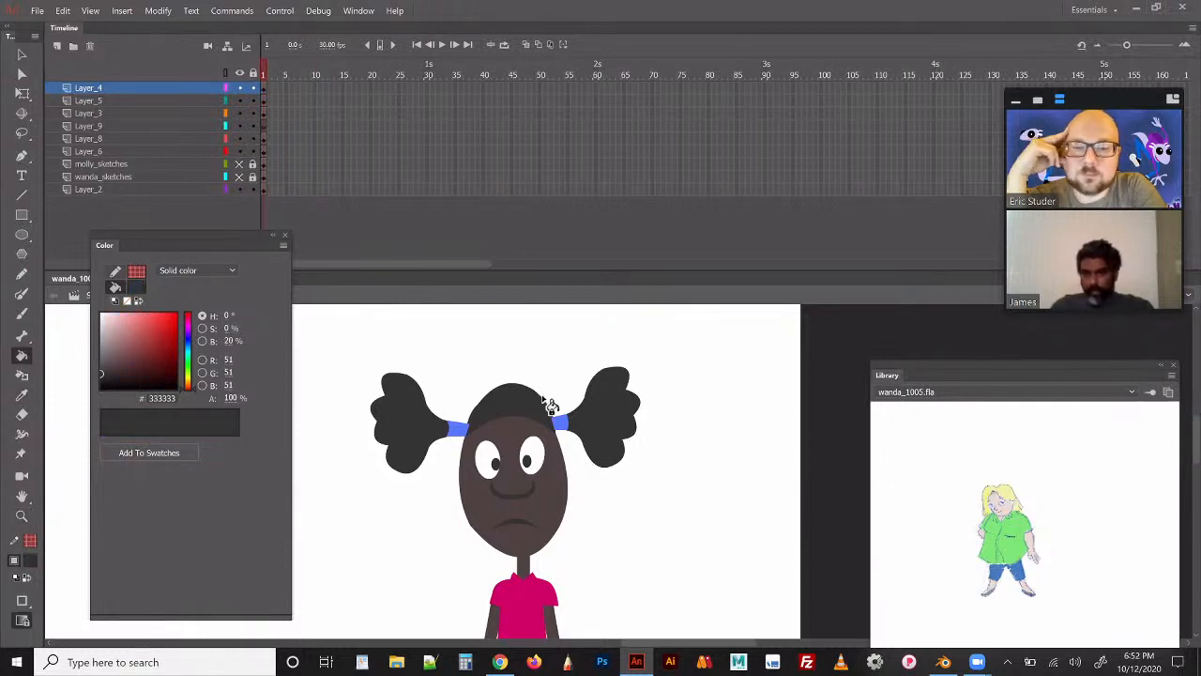
key(z)
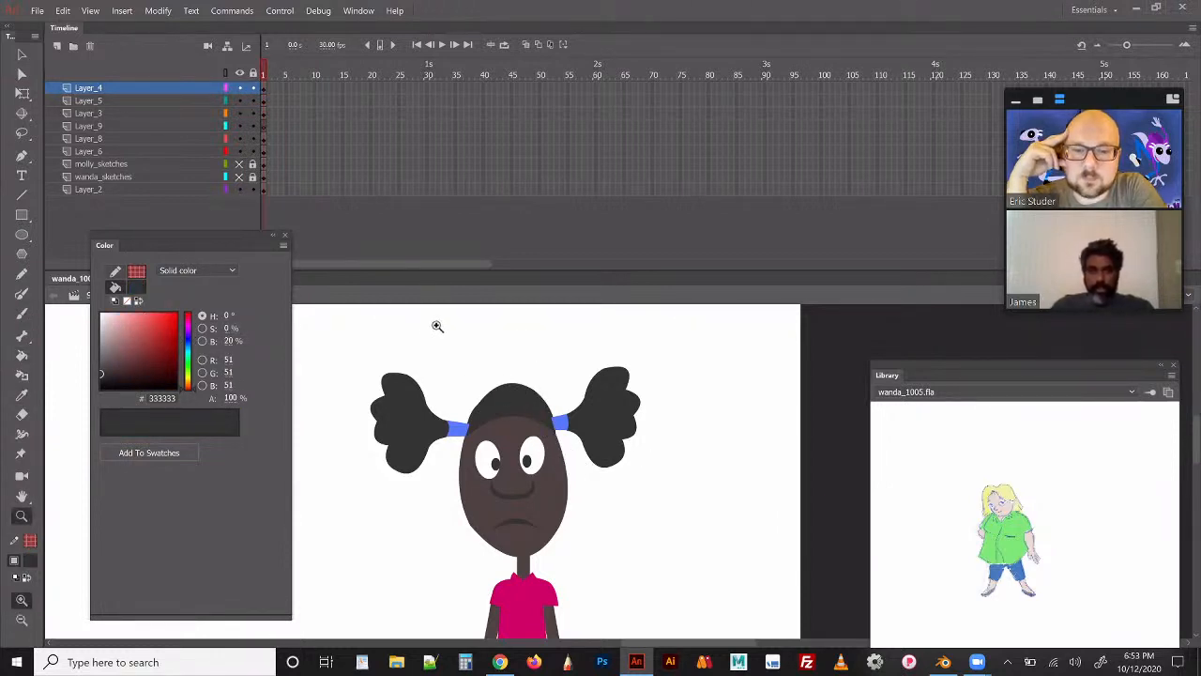
drag(441, 335, 725, 562)
key(b)
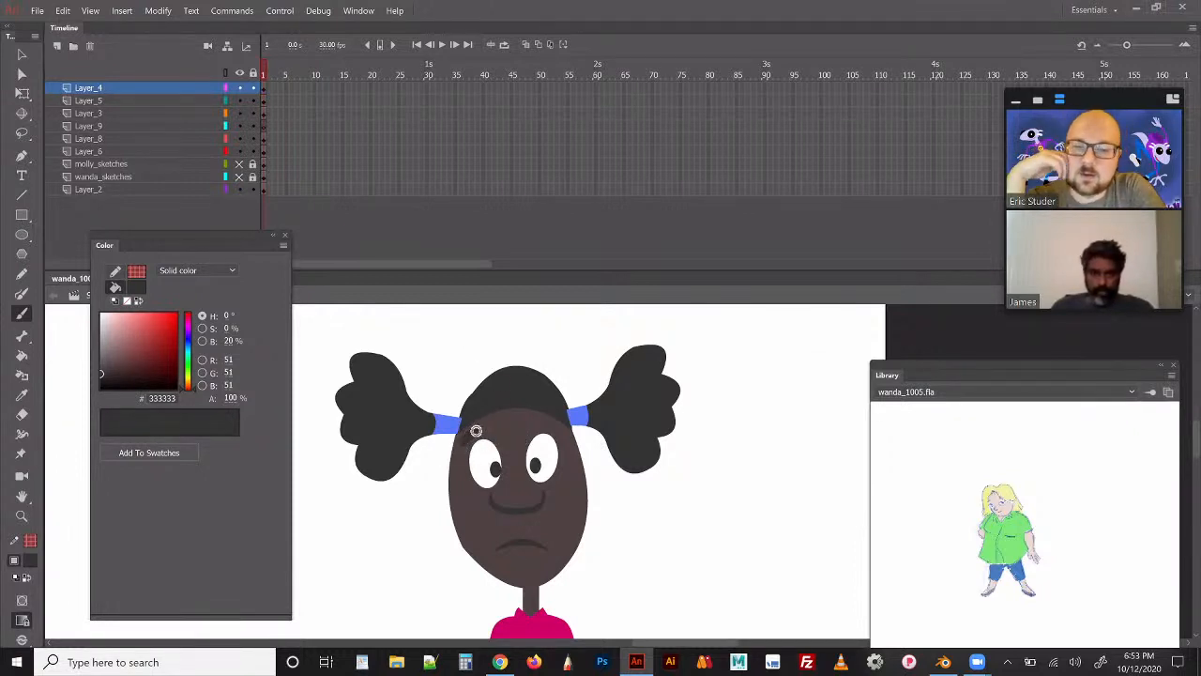
- Open the left eyebrow's shape for editing and pull its rounded ends into points
key(z)
drag(447, 382, 564, 472)
key(v)
click(536, 475)
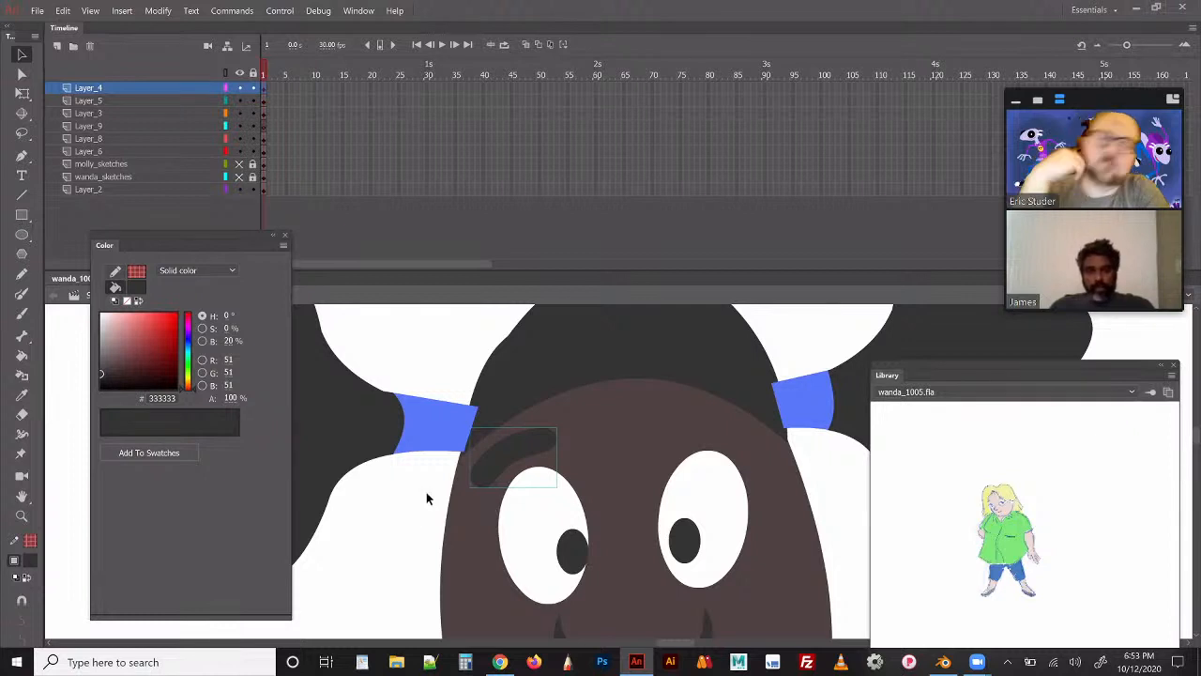
click(426, 492)
double_click(499, 476)
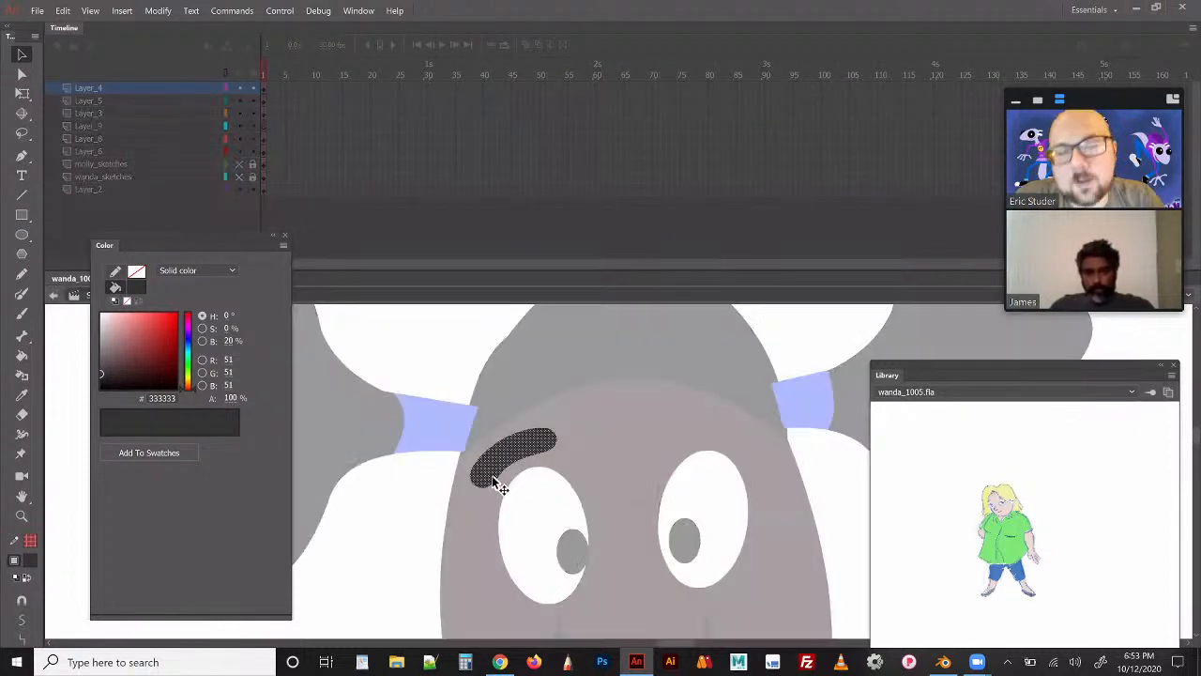
click(501, 486)
drag(478, 488, 595, 436)
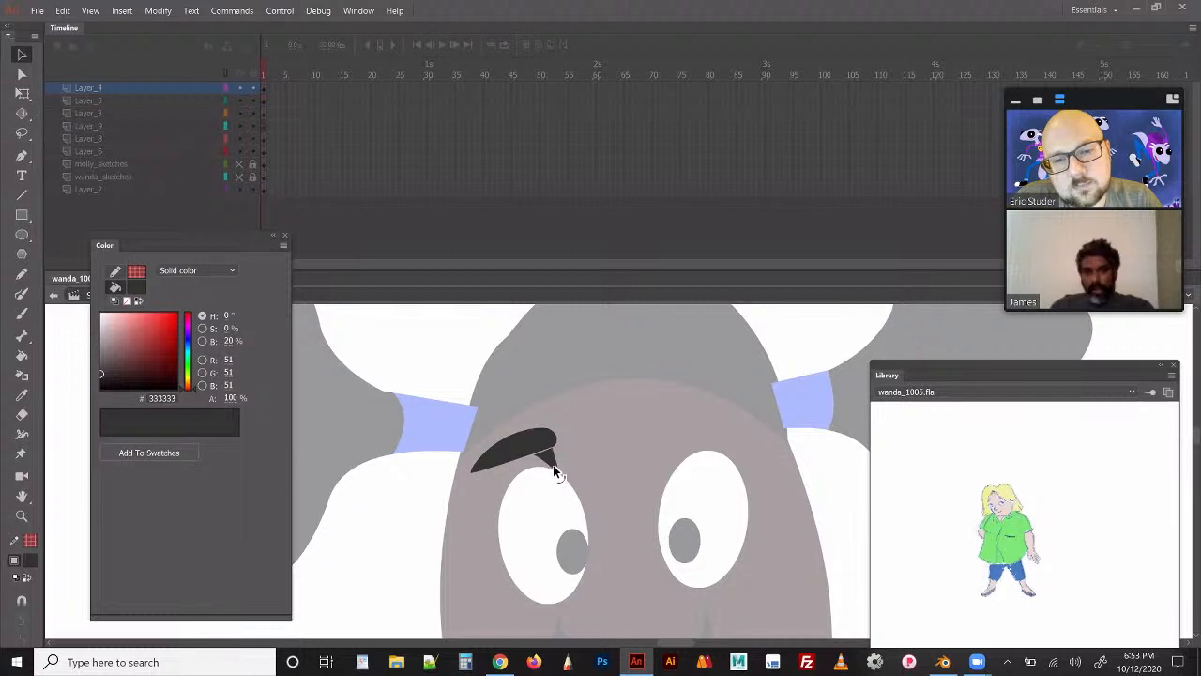
- Thin the left eyebrow into a slender tapered arch and return to the main scene
mouse_move(561, 459)
mouse_down()
mouse_move(583, 448)
mouse_move(589, 437)
mouse_move(563, 435)
mouse_move(591, 403)
mouse_move(575, 433)
mouse_move(548, 432)
mouse_move(563, 440)
mouse_move(566, 395)
mouse_move(551, 439)
mouse_move(520, 432)
mouse_move(520, 447)
mouse_move(554, 437)
mouse_up()
key(ctrl+z)
mouse_move(473, 472)
mouse_down()
mouse_move(477, 483)
mouse_move(483, 463)
mouse_up()
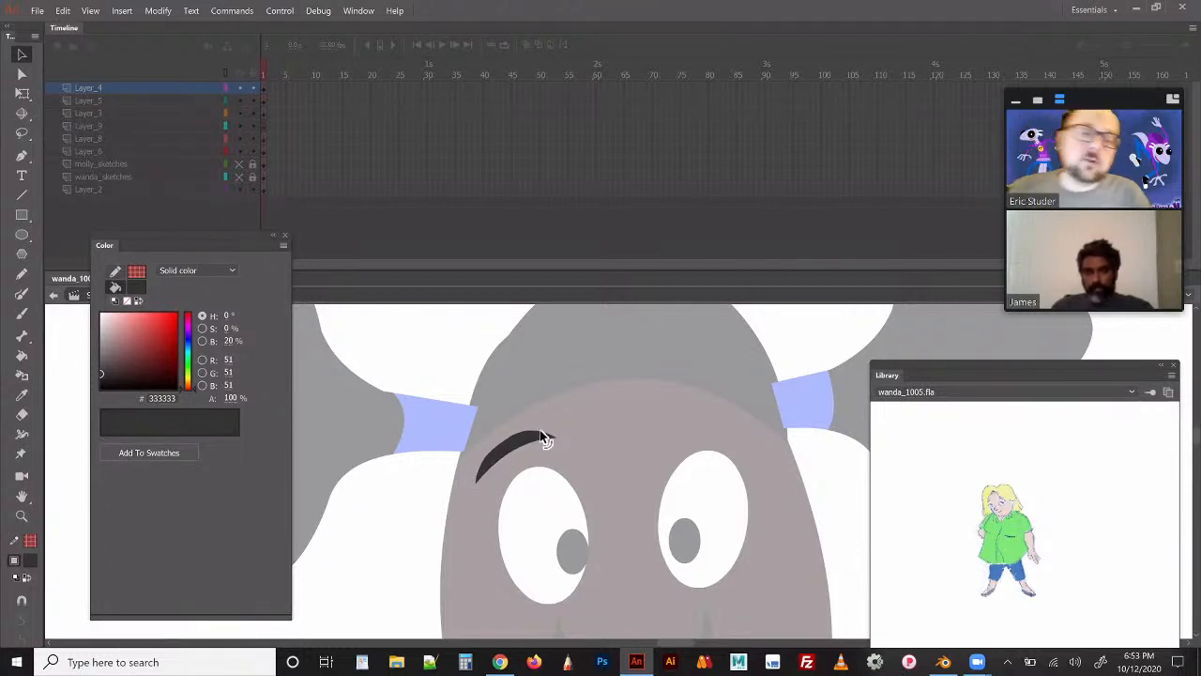
mouse_move(558, 436)
mouse_down()
mouse_move(574, 428)
mouse_move(534, 432)
mouse_move(582, 437)
mouse_move(529, 456)
mouse_move(533, 444)
mouse_move(565, 446)
mouse_move(562, 435)
mouse_up()
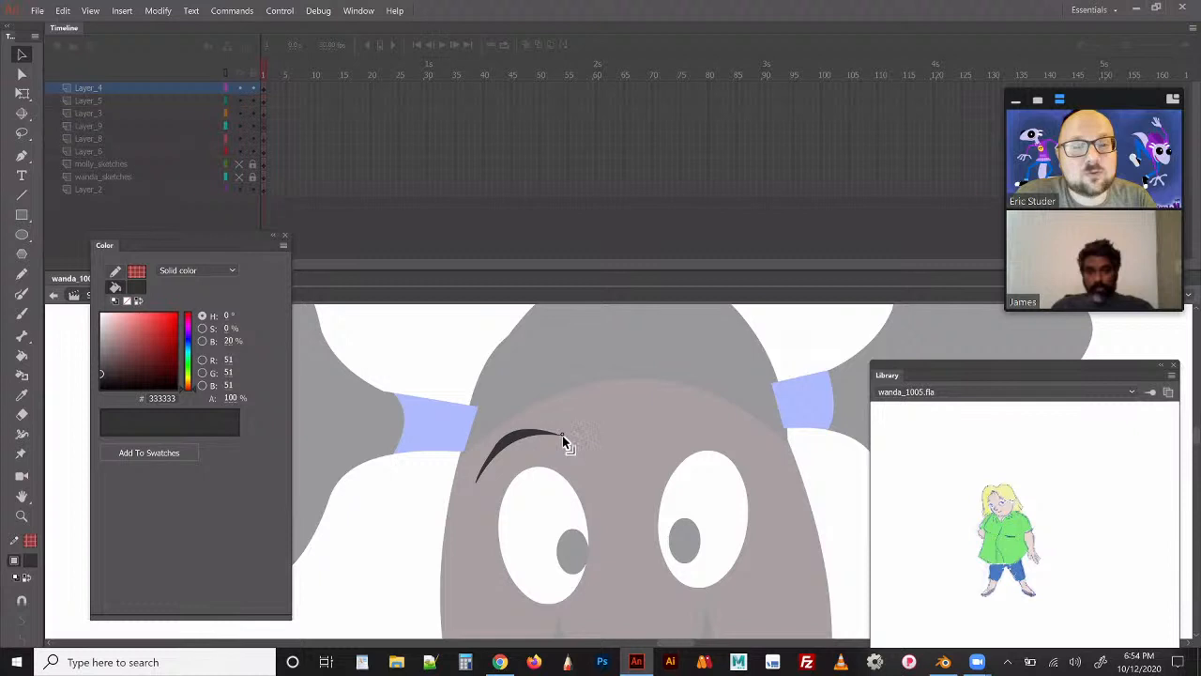
key(z)
alt+click(618, 466)
key(v)
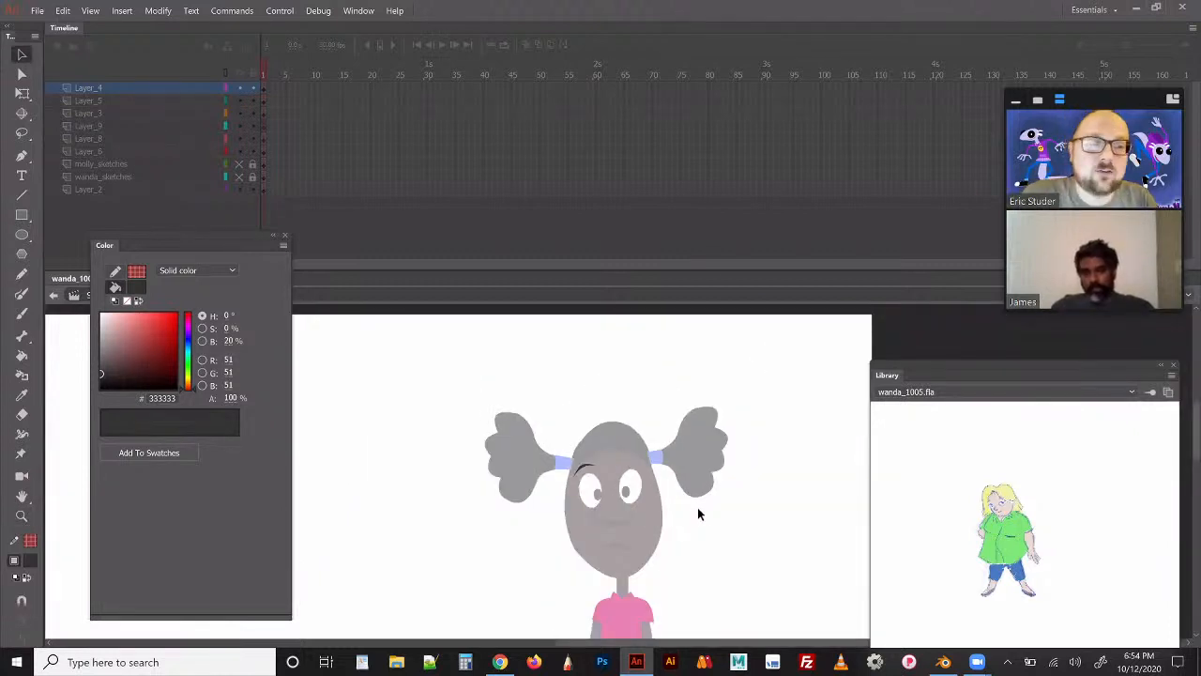
double_click(698, 523)
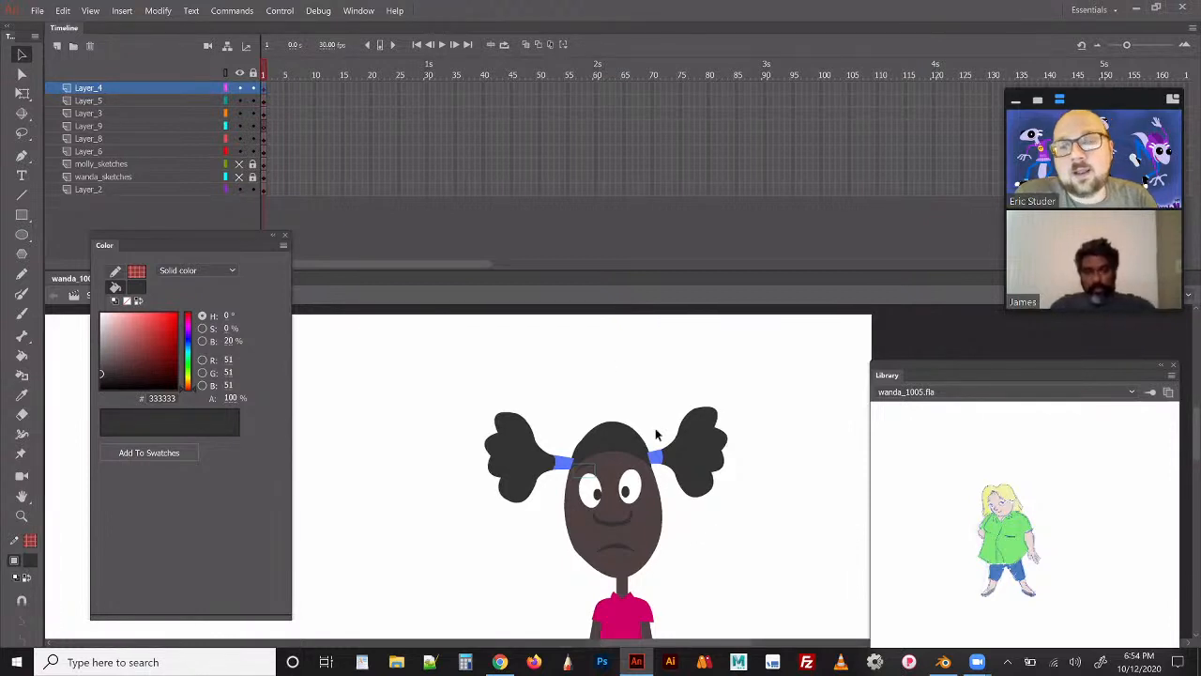
- Duplicate the left eyebrow, flip the copy horizontally and place it above the right eye
click(158, 10)
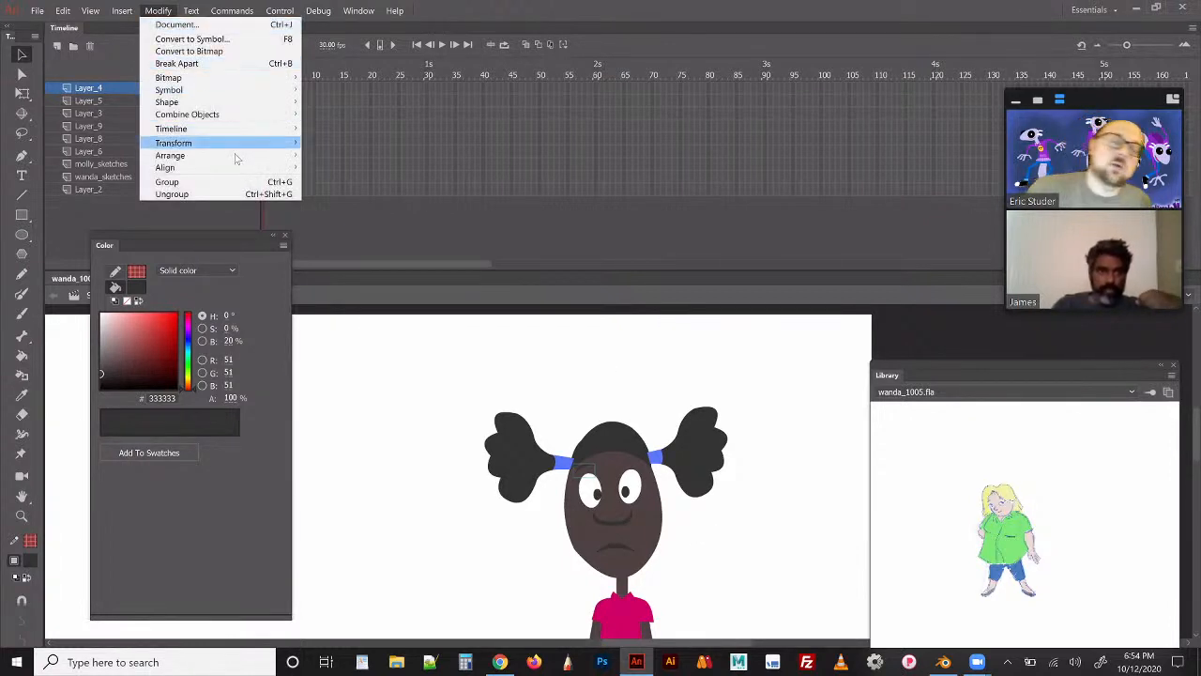
mouse_move(241, 143)
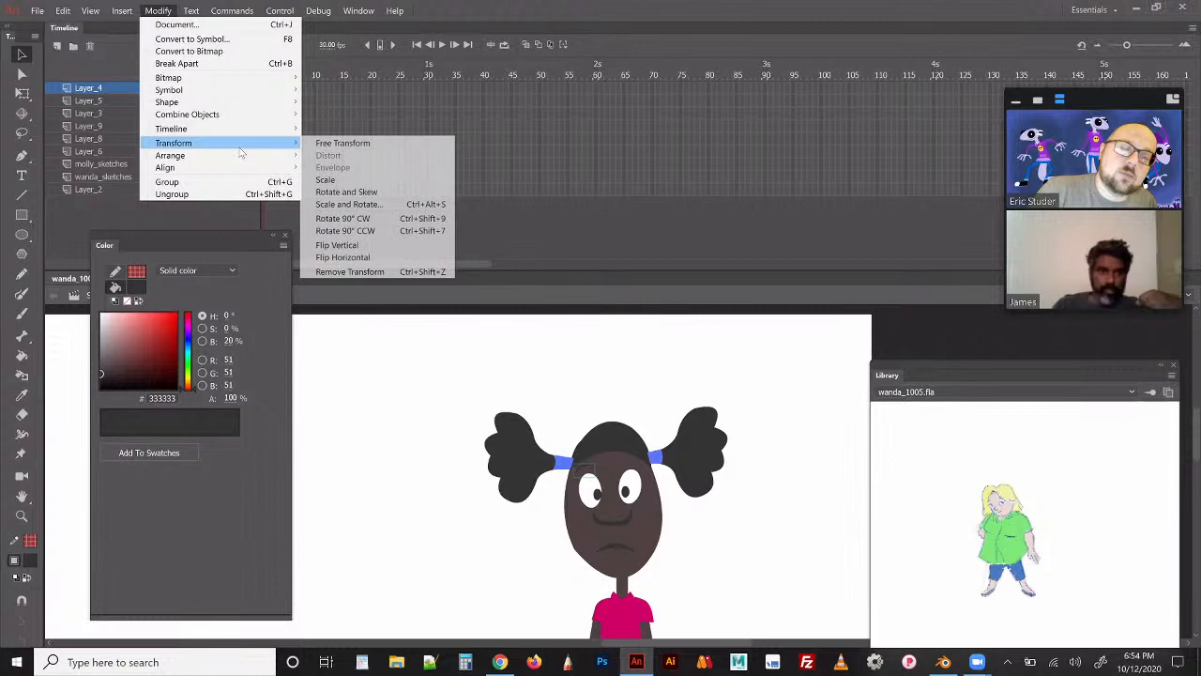
click(373, 258)
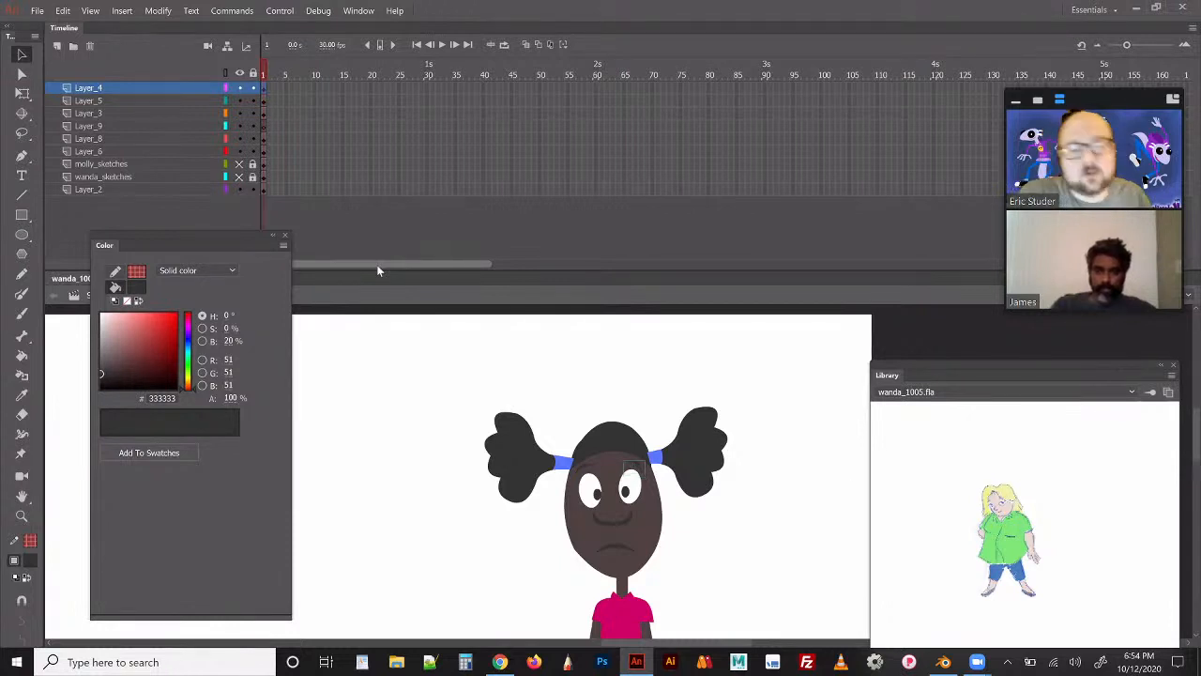
click(743, 541)
- Nudge the nose slightly downward on the girl's face
key(space)
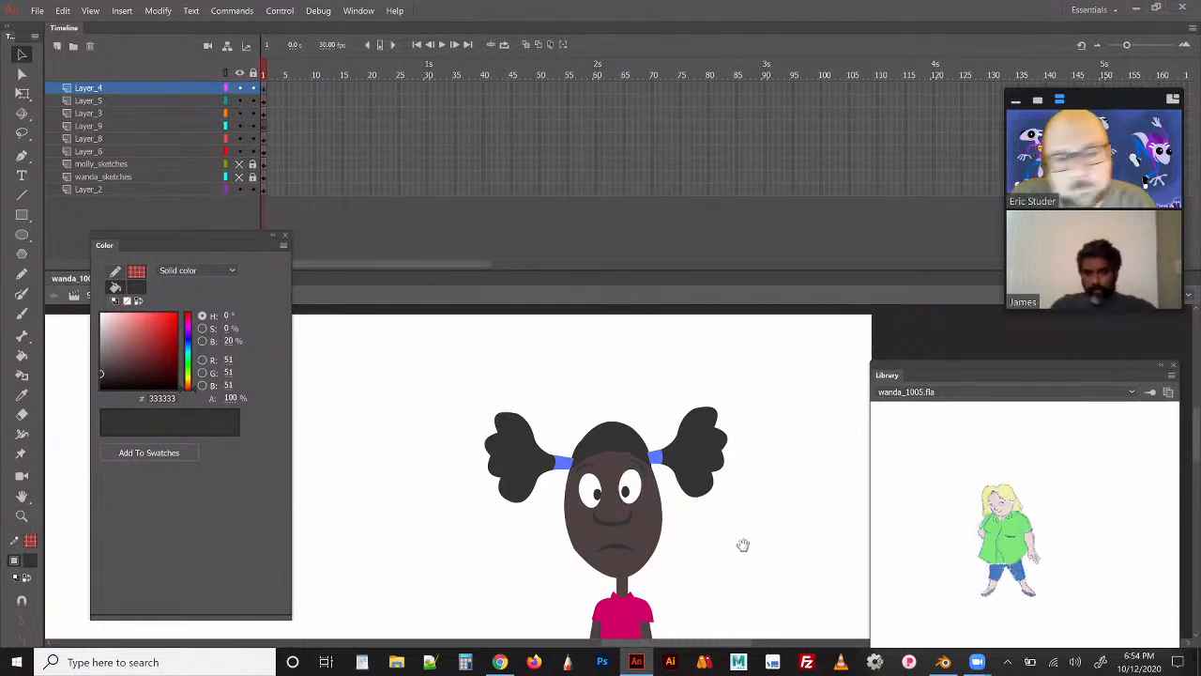
drag(742, 545, 754, 447)
click(620, 433)
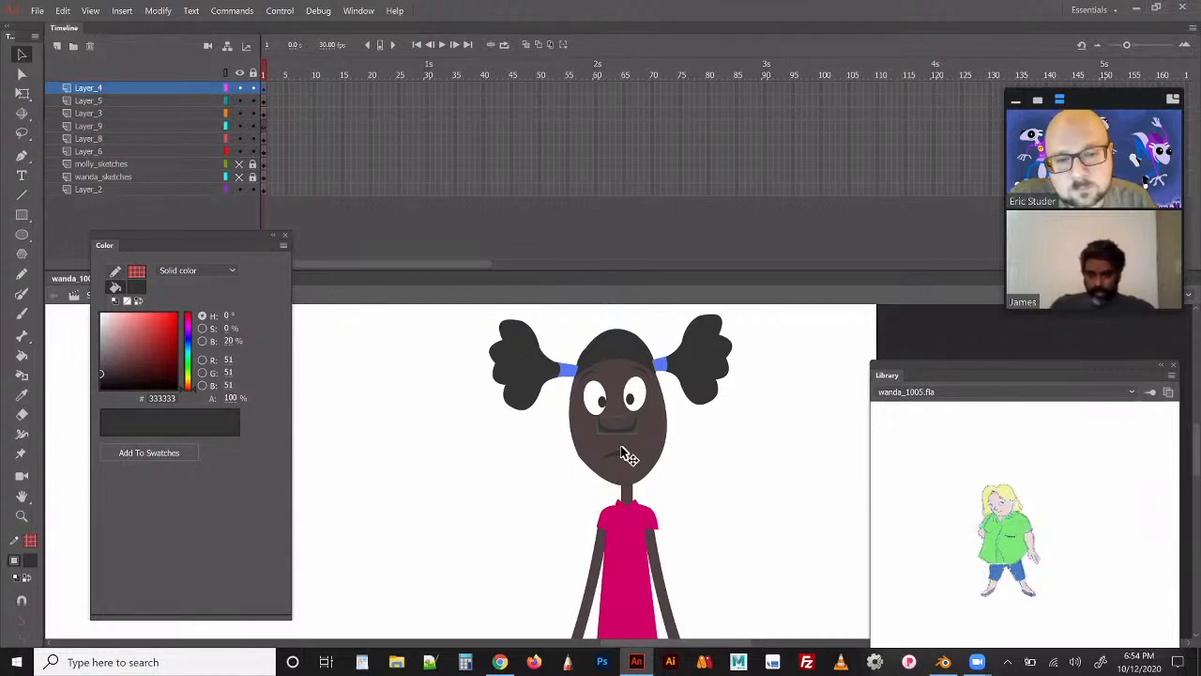
key(Down)
key(Down)
key(Down)
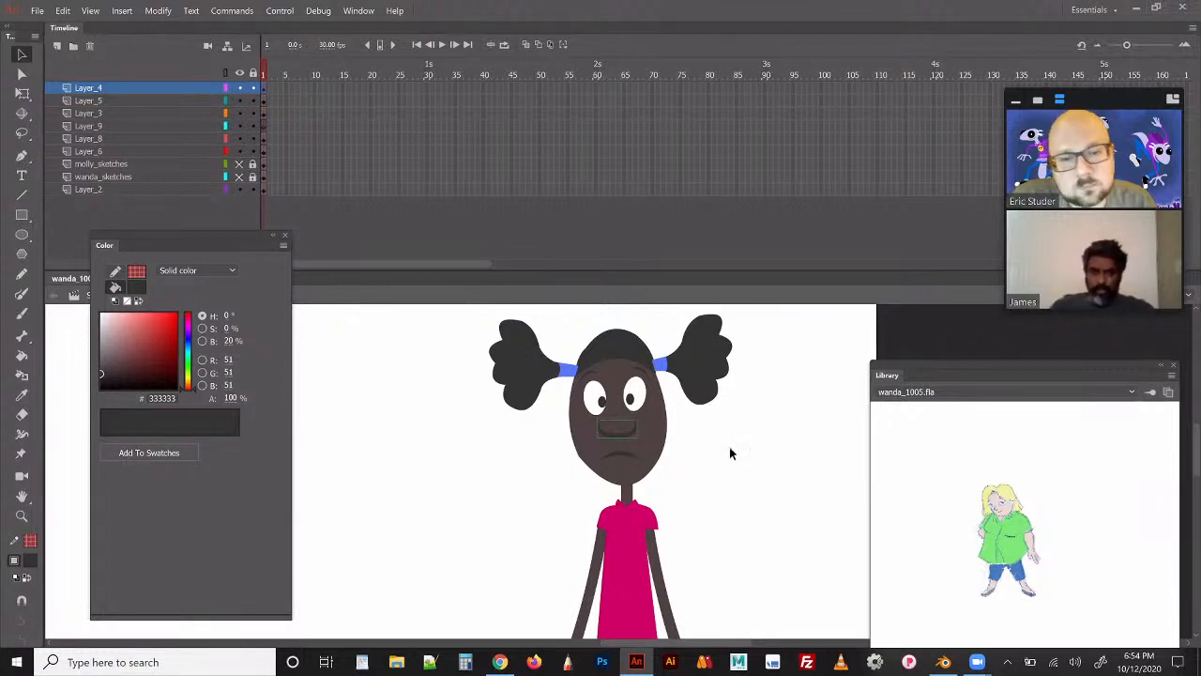
key(z)
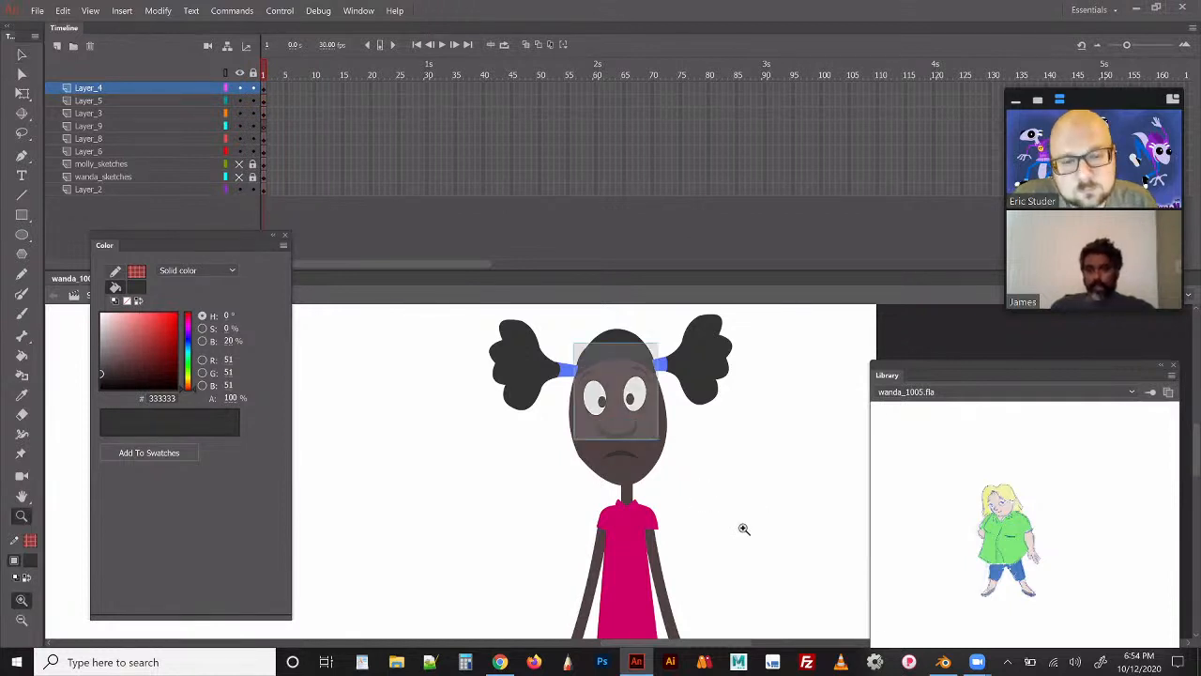
click(743, 525)
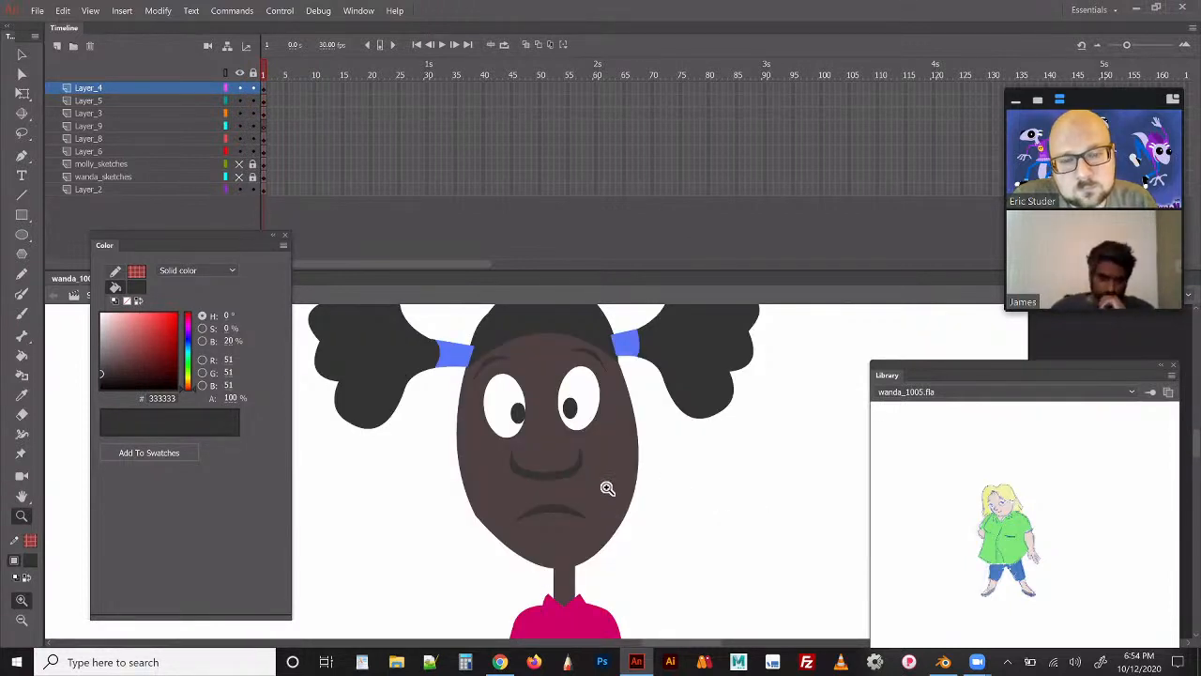
key(v)
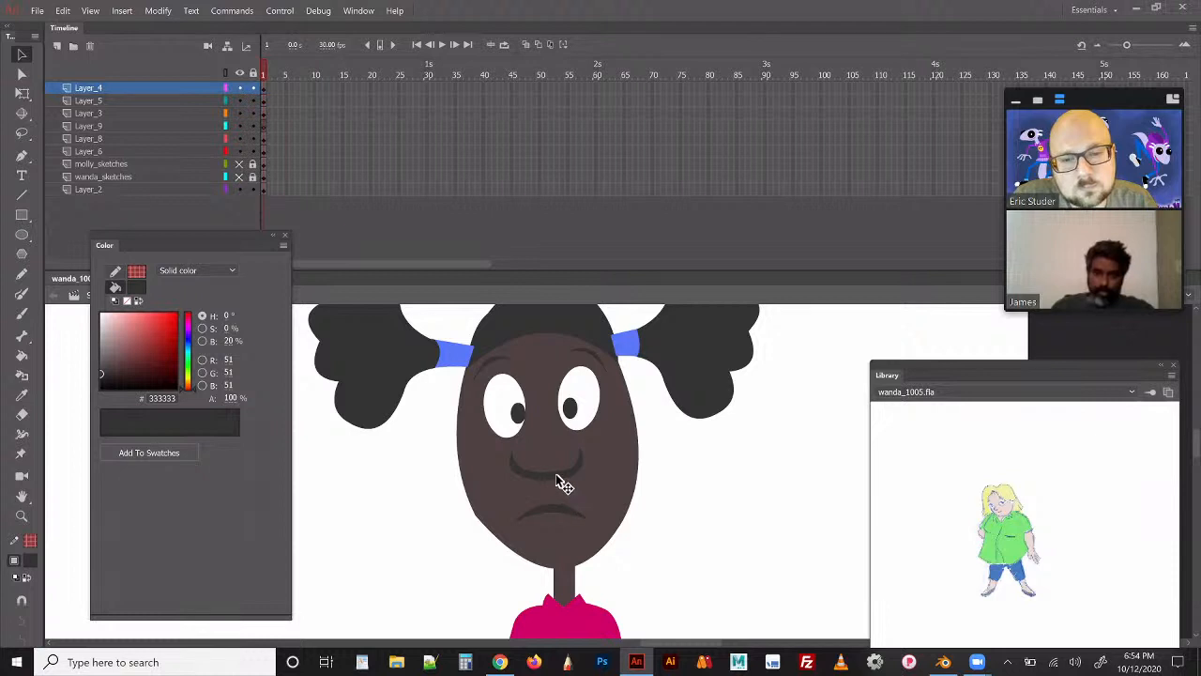
- Open the nose's shape for editing, thin its curve and taper its left end into a point
double_click(556, 477)
key(z)
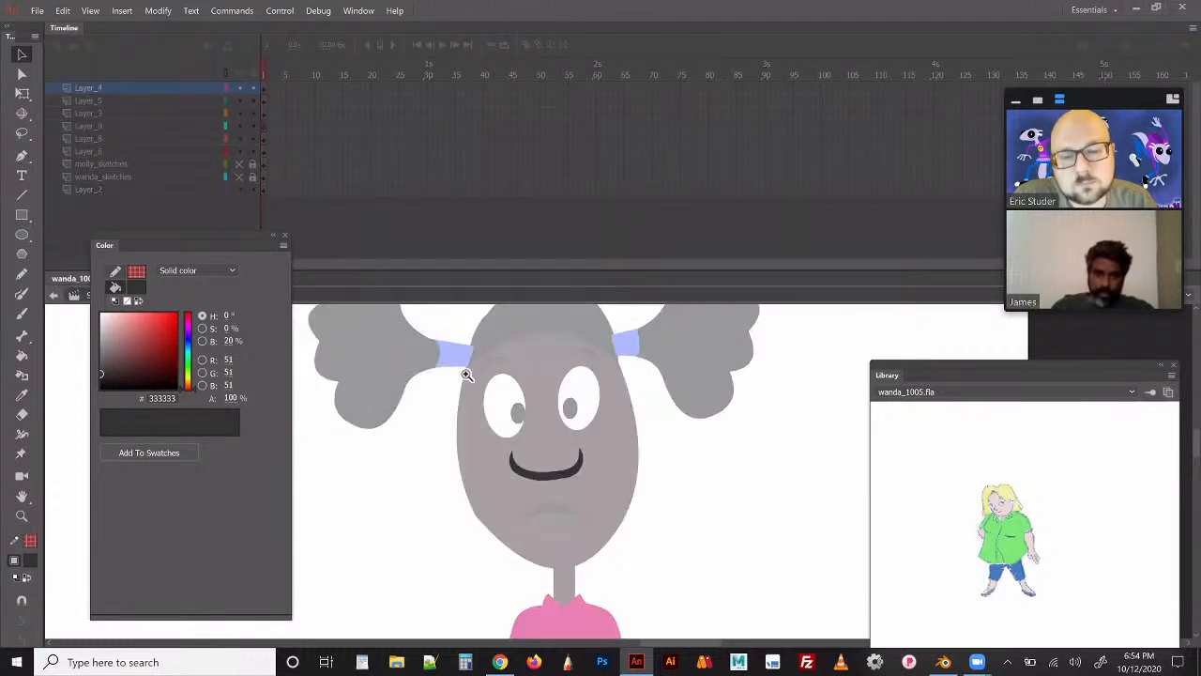
drag(467, 377, 696, 544)
key(v)
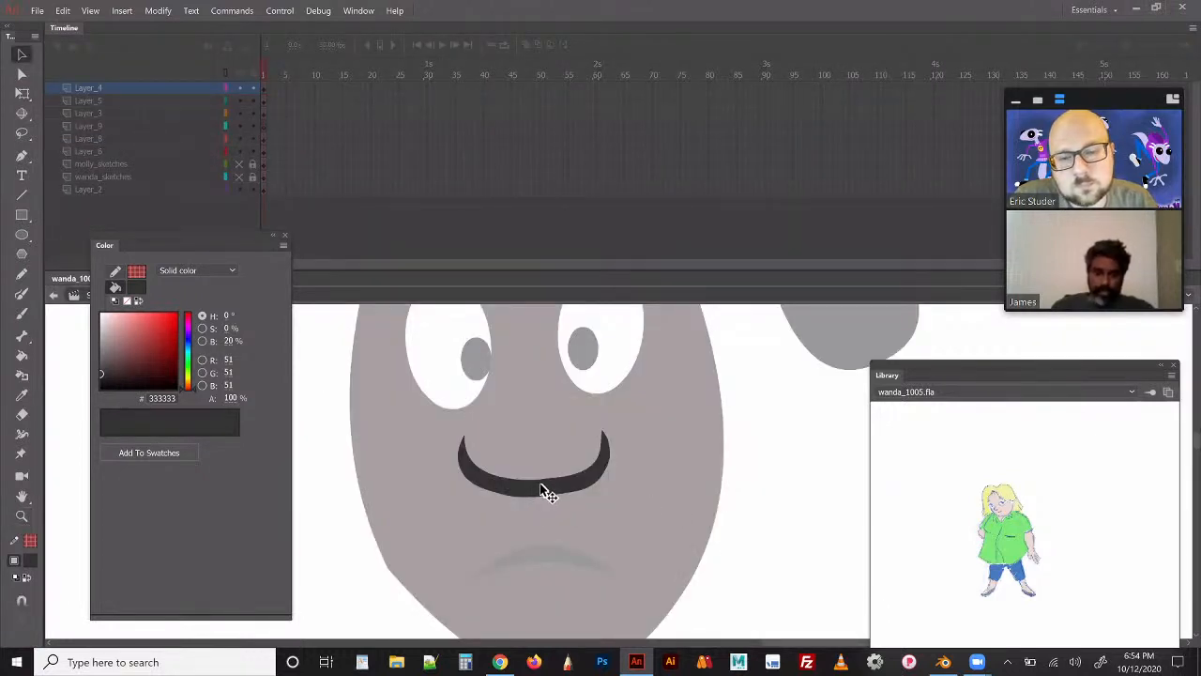
drag(535, 482, 563, 485)
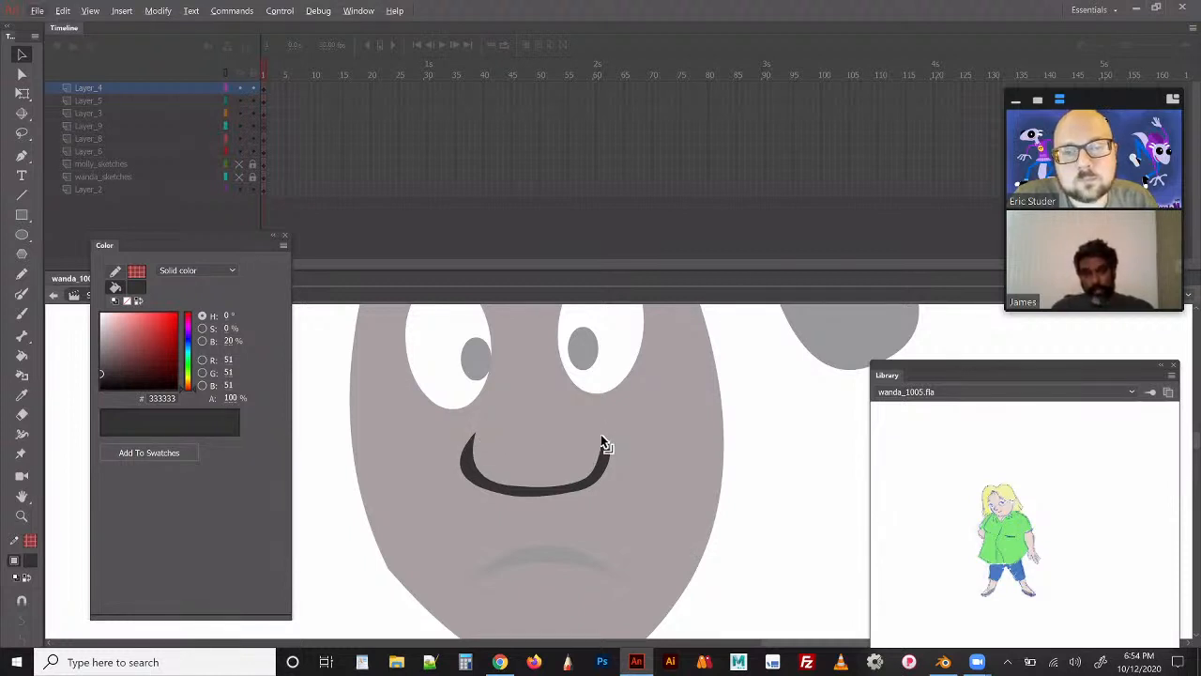
- Reshape the nose's right end into an inward-curving point and return to the main scene
drag(597, 435, 620, 476)
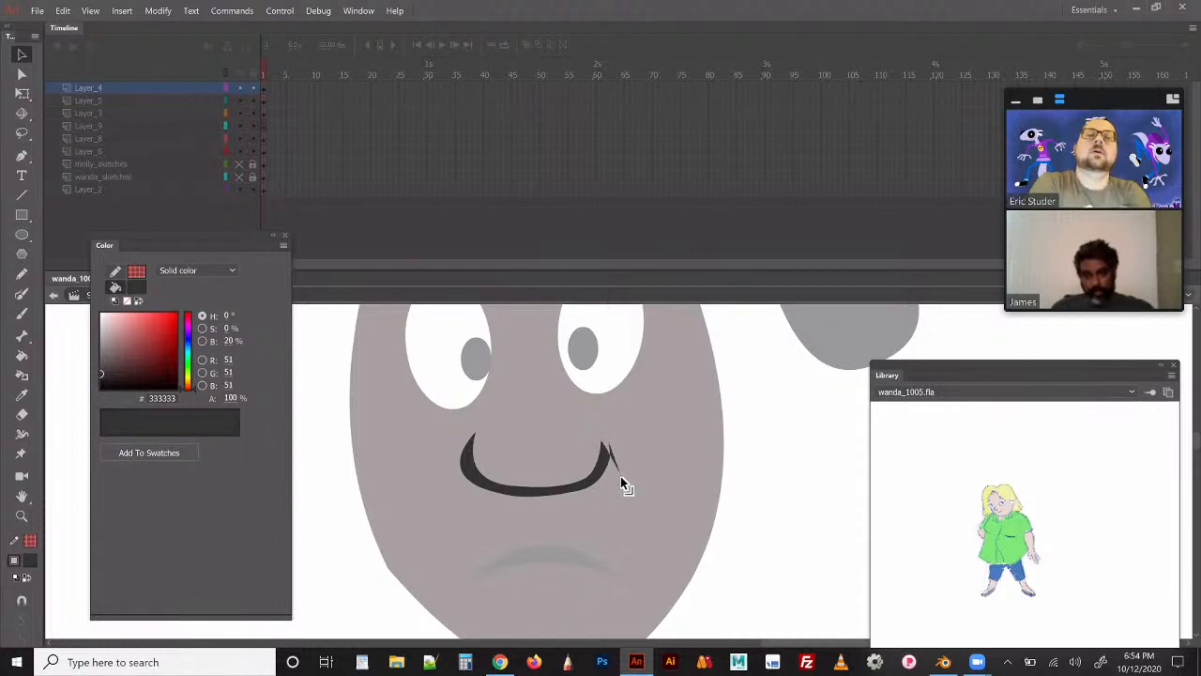
drag(589, 437, 597, 457)
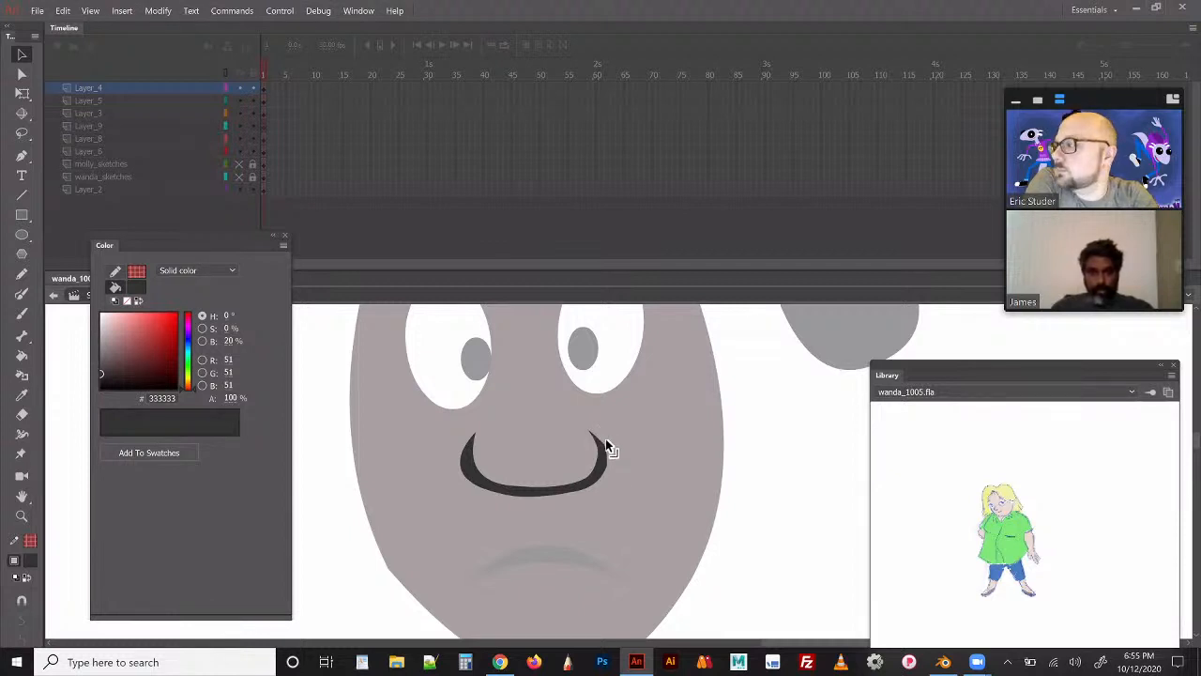
drag(597, 418, 605, 450)
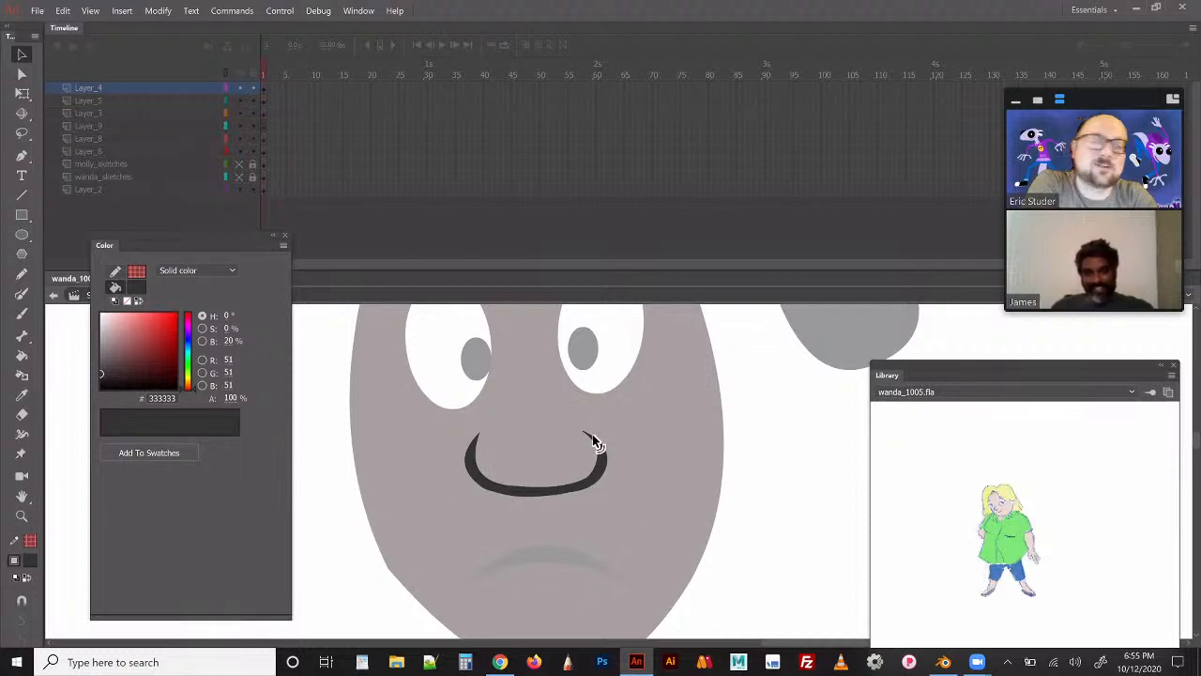
key(z)
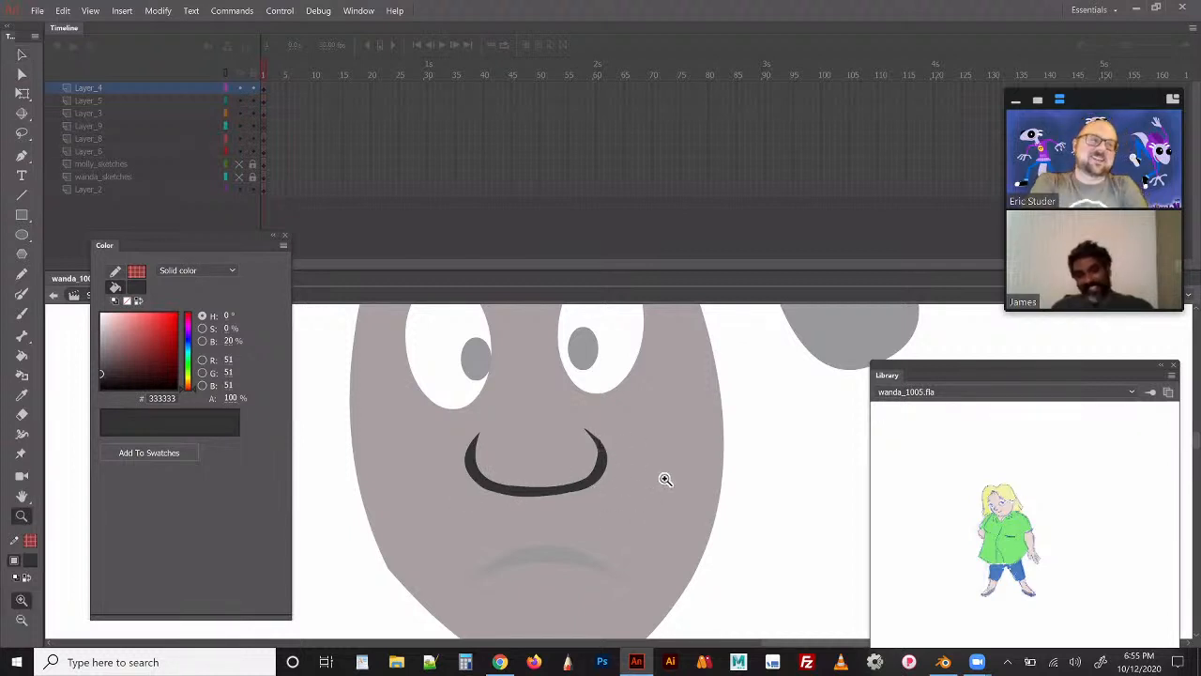
alt+click(674, 486)
alt+click(690, 504)
alt+click(691, 507)
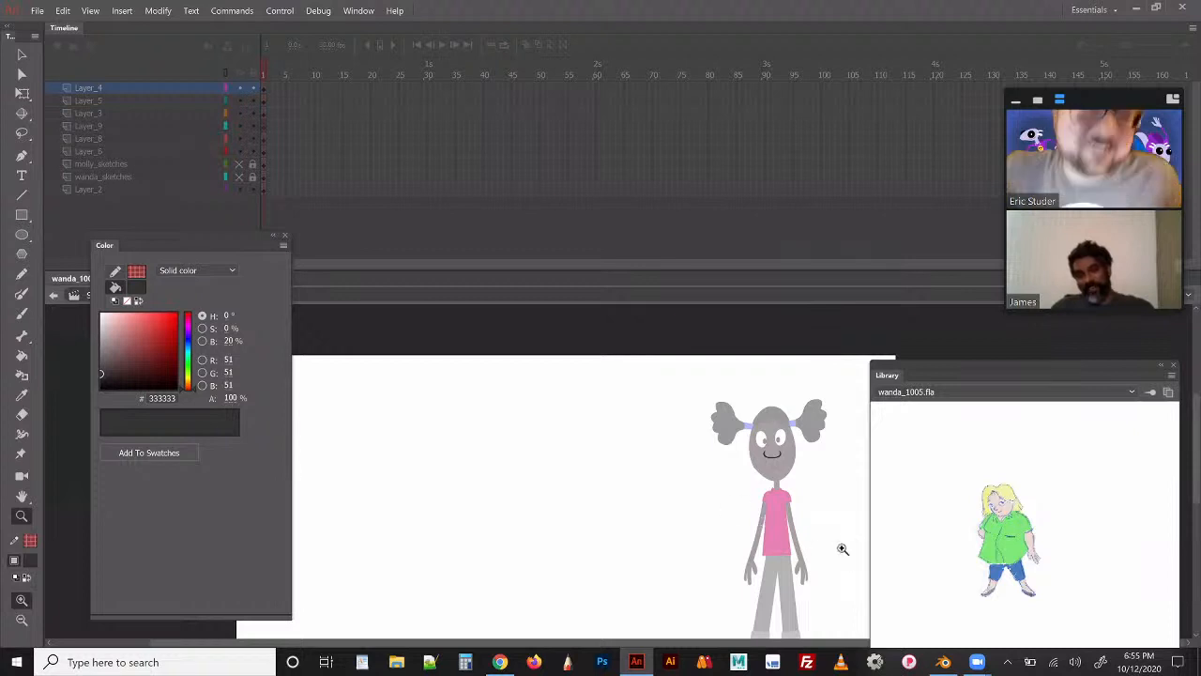
key(v)
scroll(838, 547, down, 3)
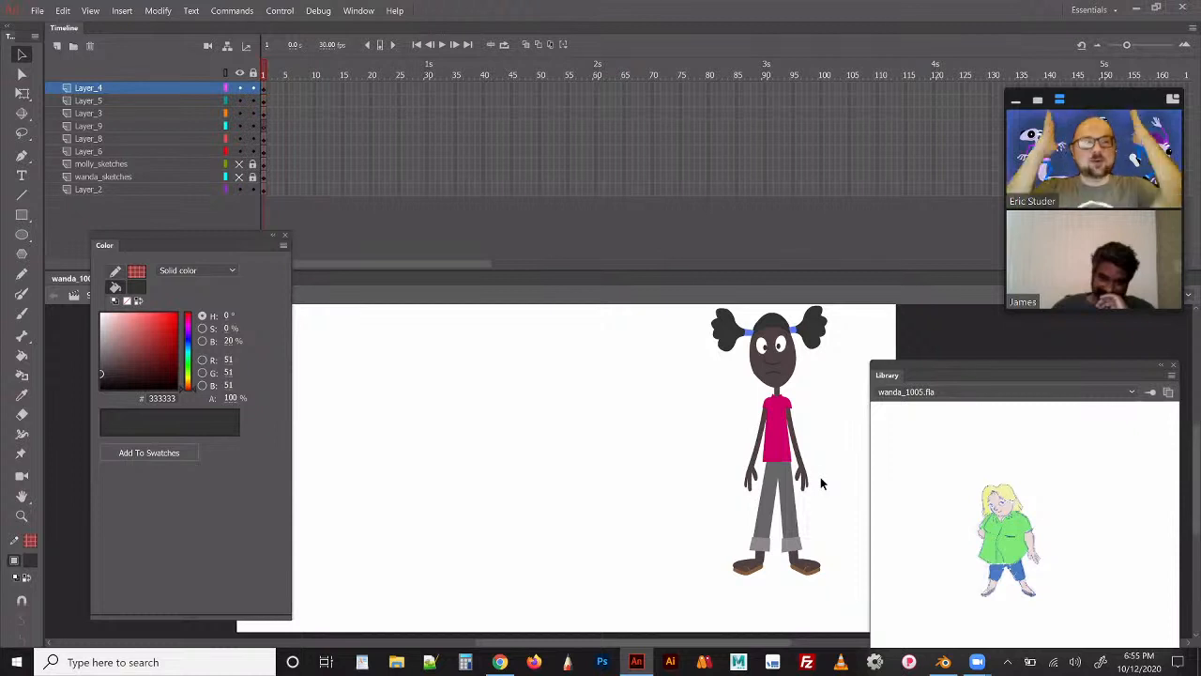
- Open the girl's pink shirt shape for editing
key(z)
drag(769, 364, 845, 467)
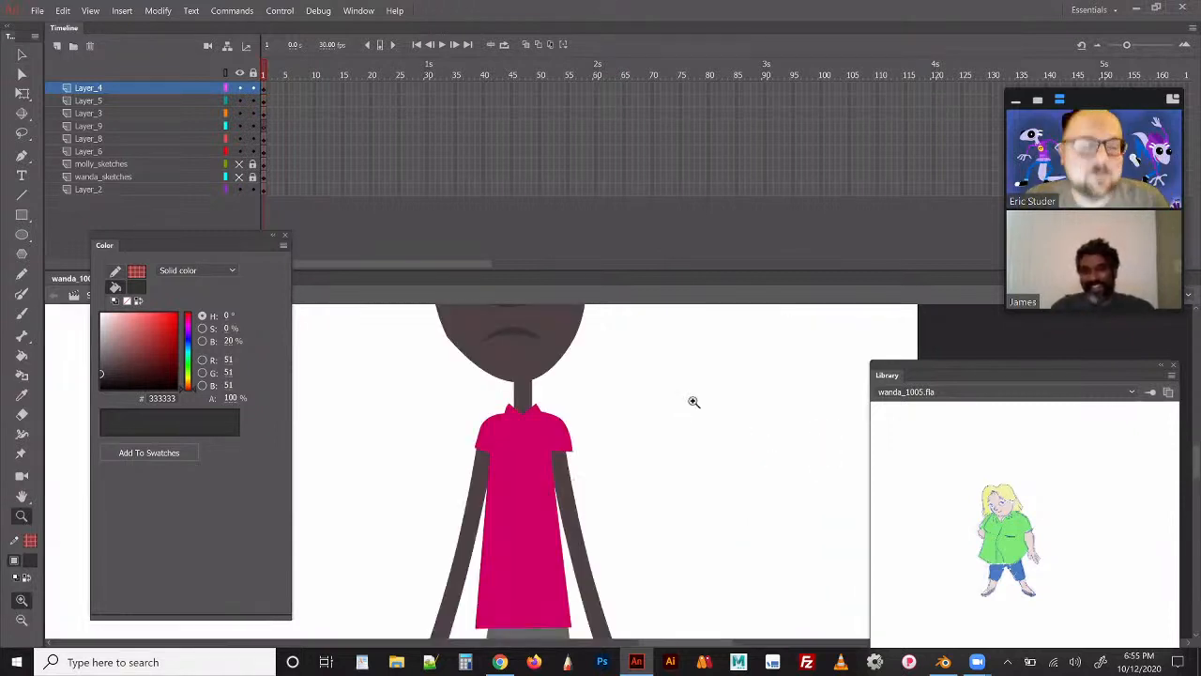
scroll(673, 432, left, 3)
key(v)
click(626, 459)
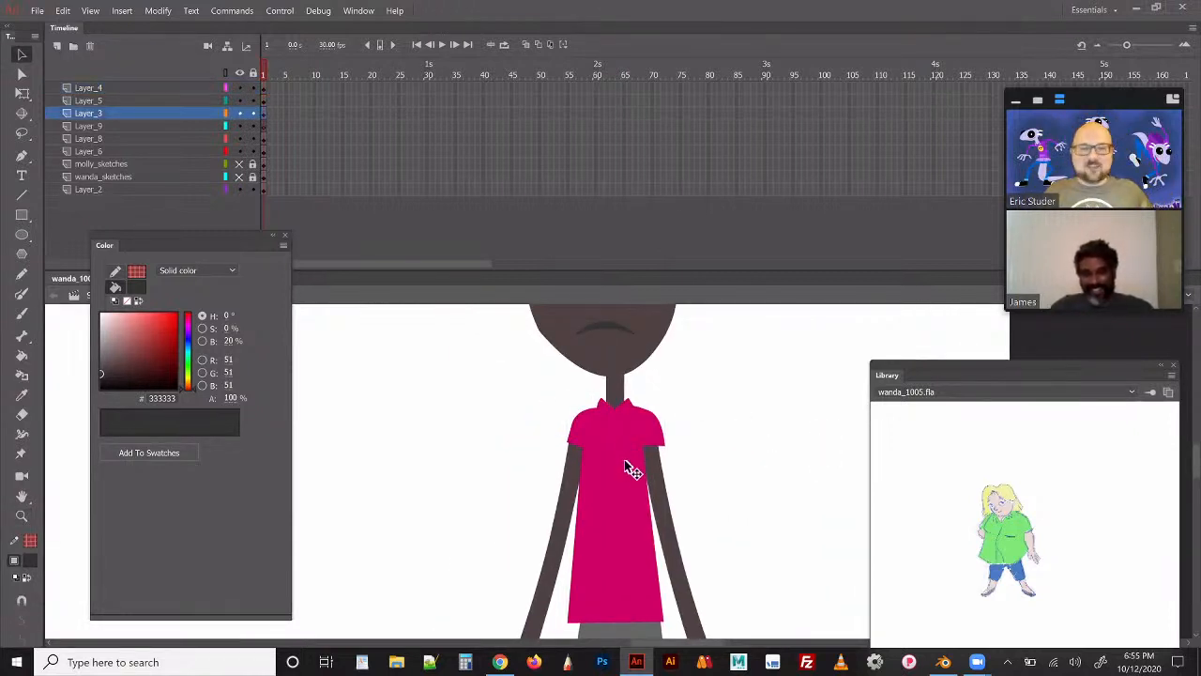
double_click(630, 429)
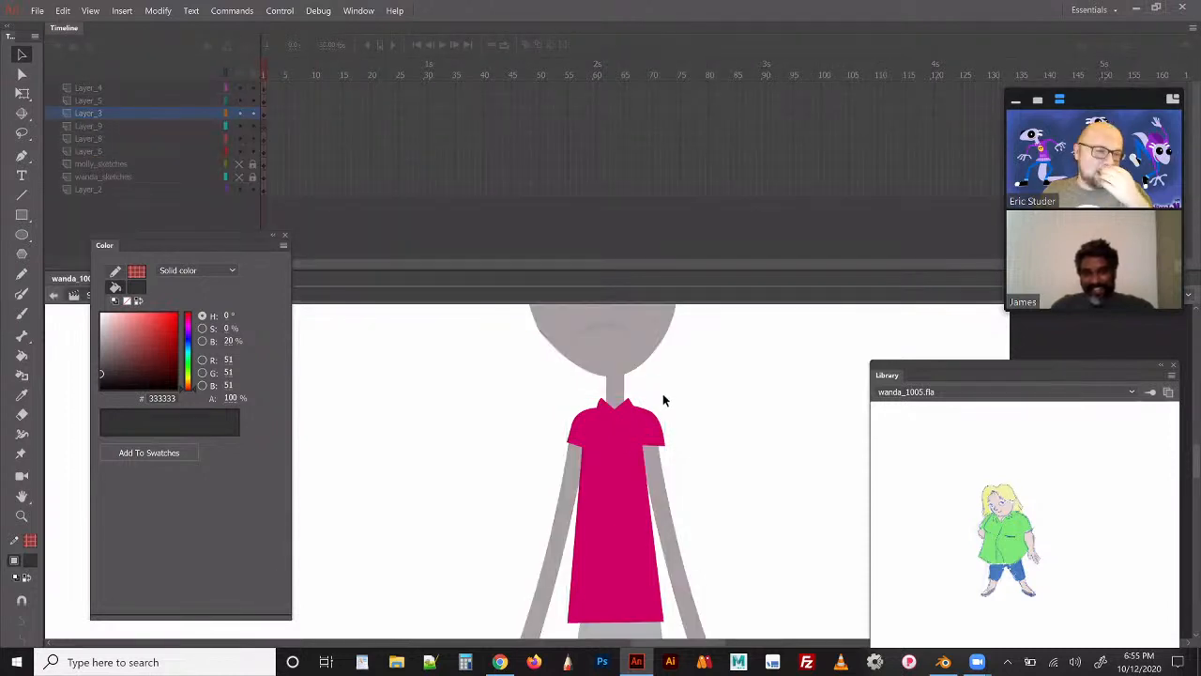
- Sample the shirt's pink and darken the fill color to 401C2E
key(i)
click(627, 433)
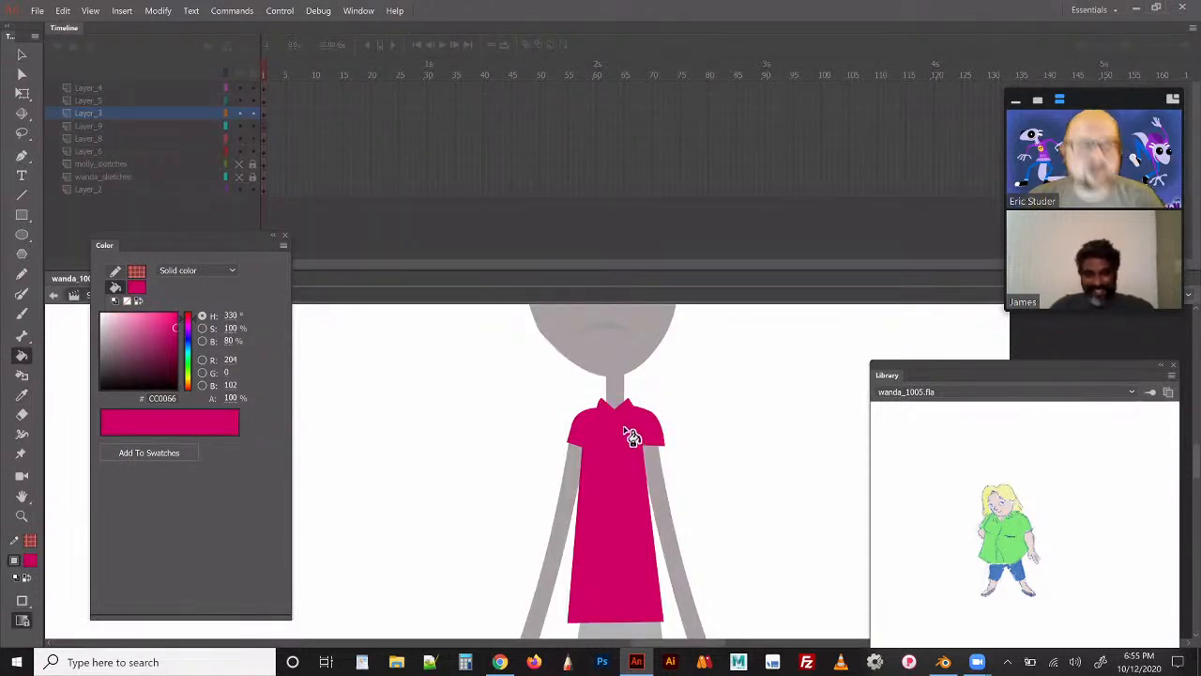
key(v)
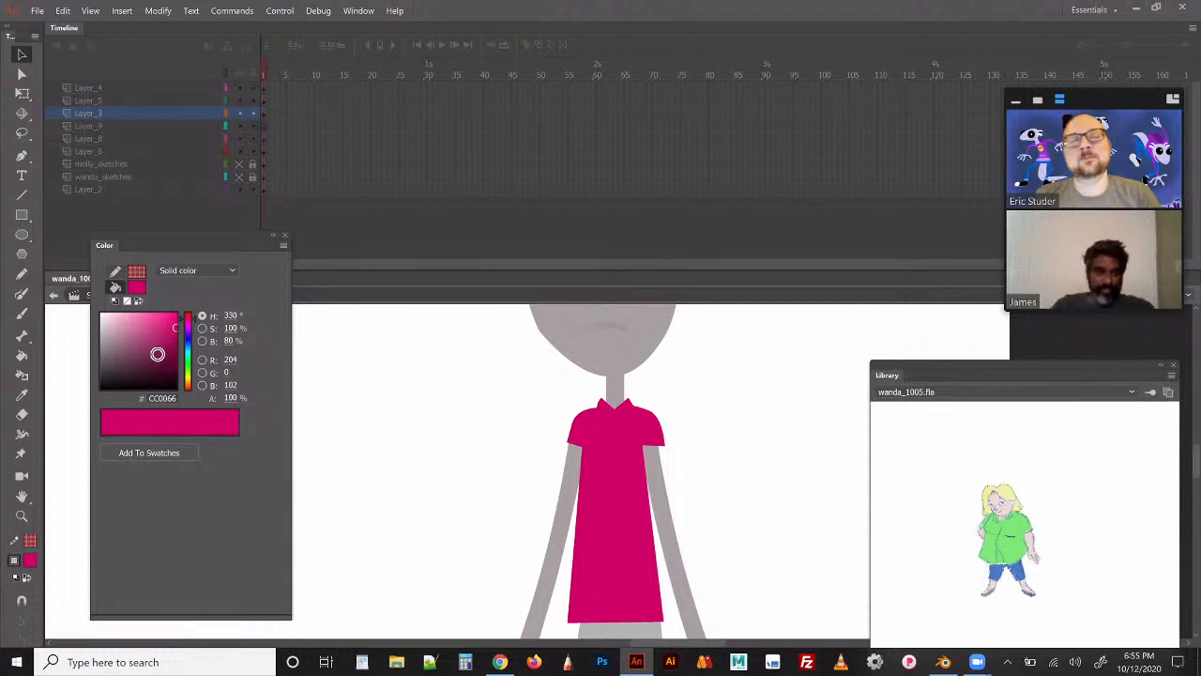
drag(158, 354, 150, 369)
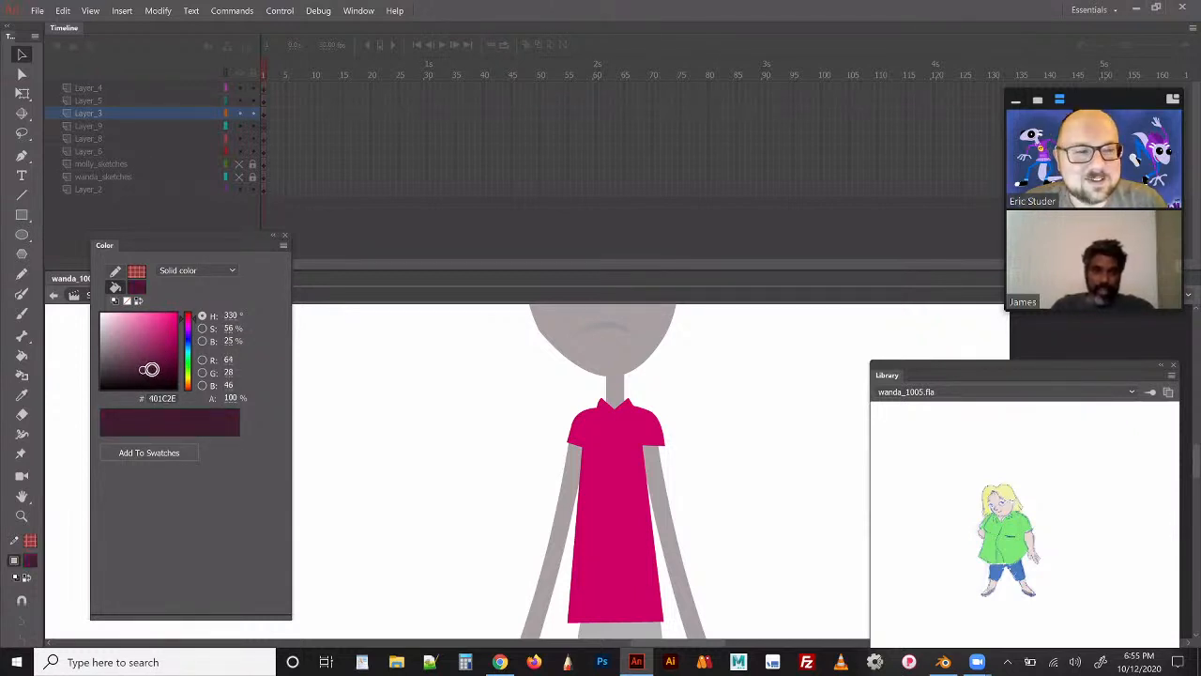
- Select the shirt's fill and bring up the paint mode choices for the Brush tool
key(b)
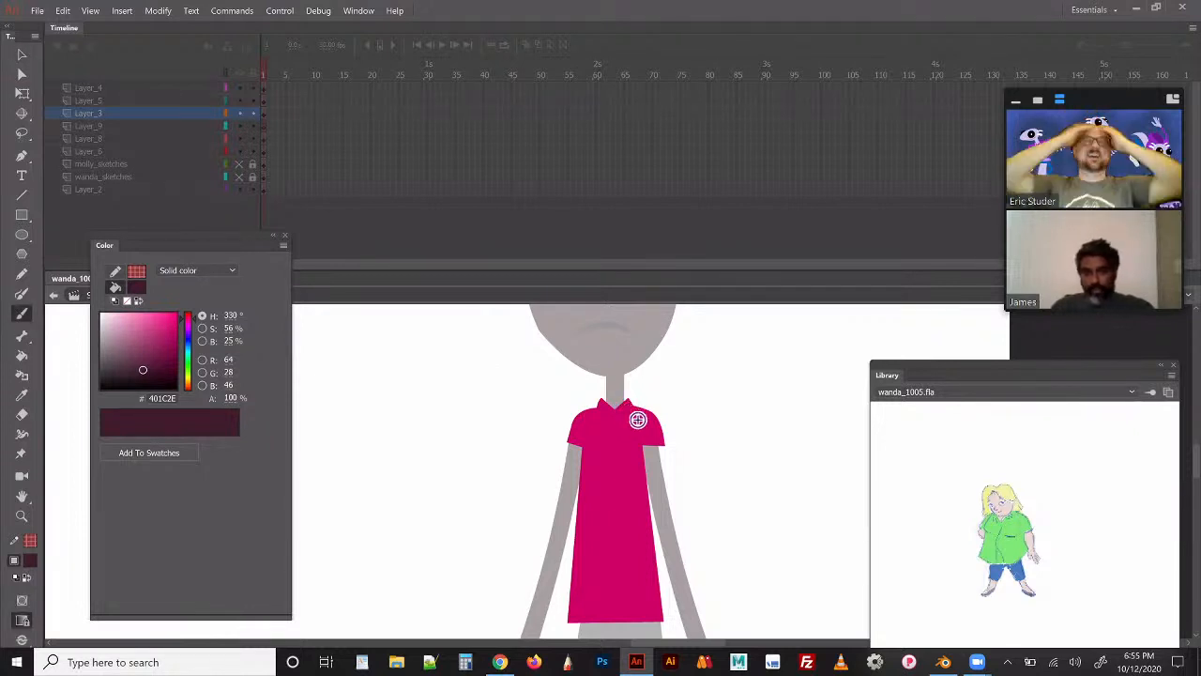
key(v)
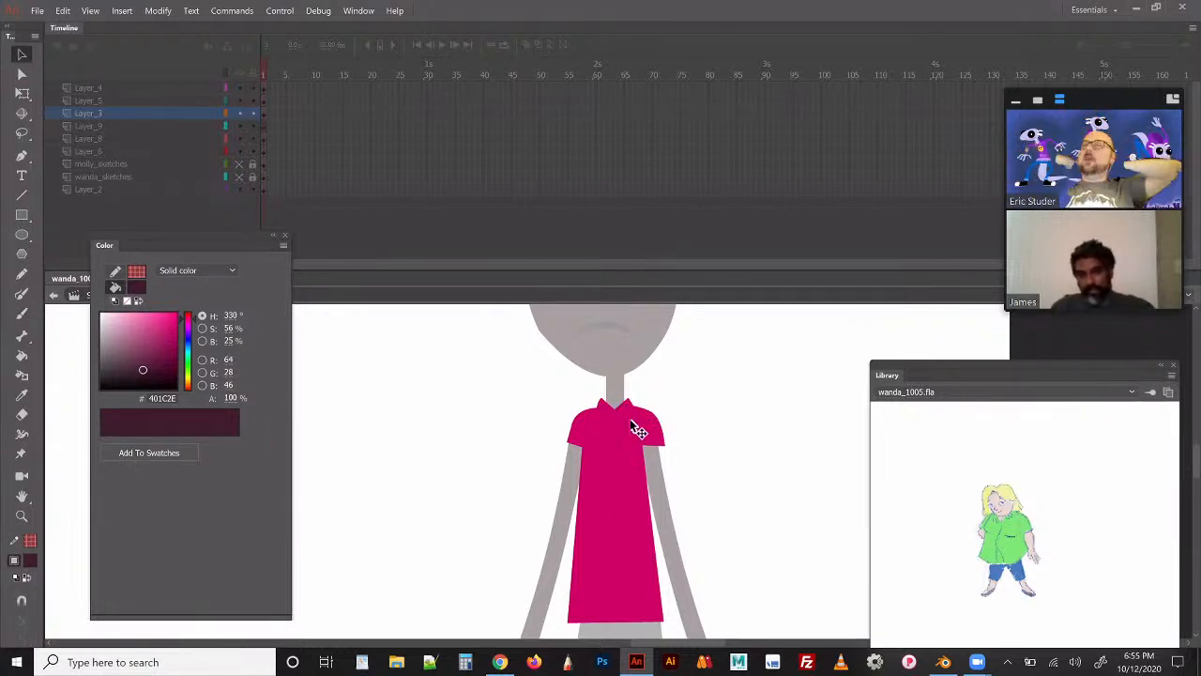
click(638, 429)
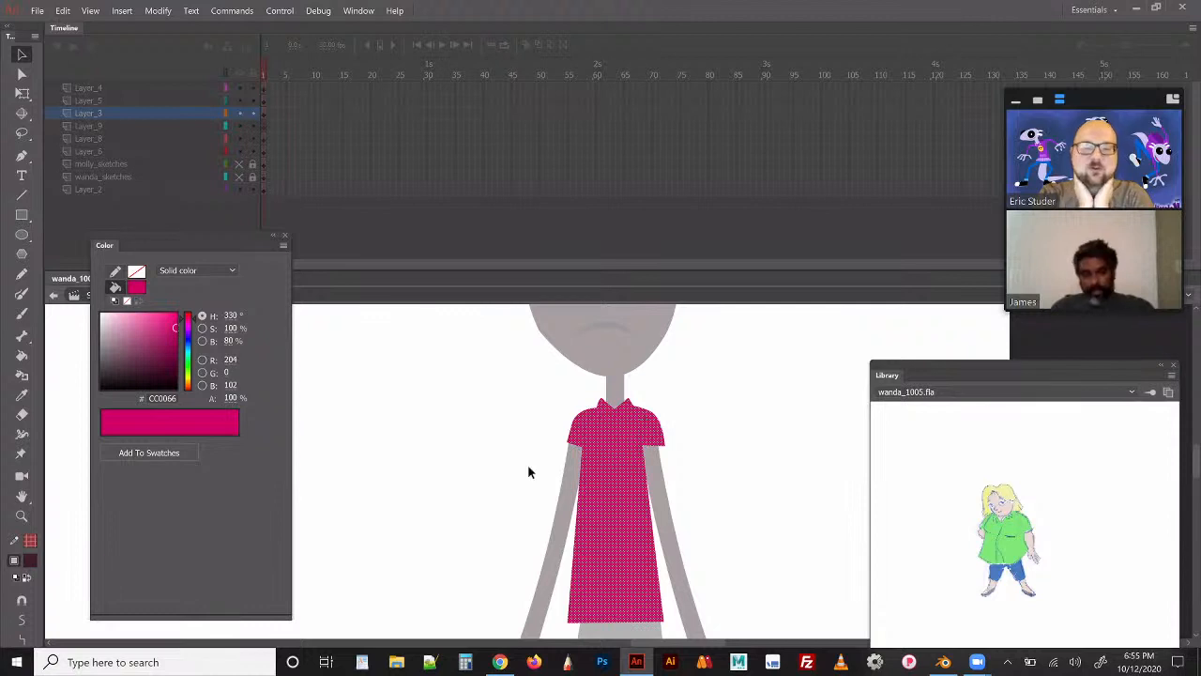
key(b)
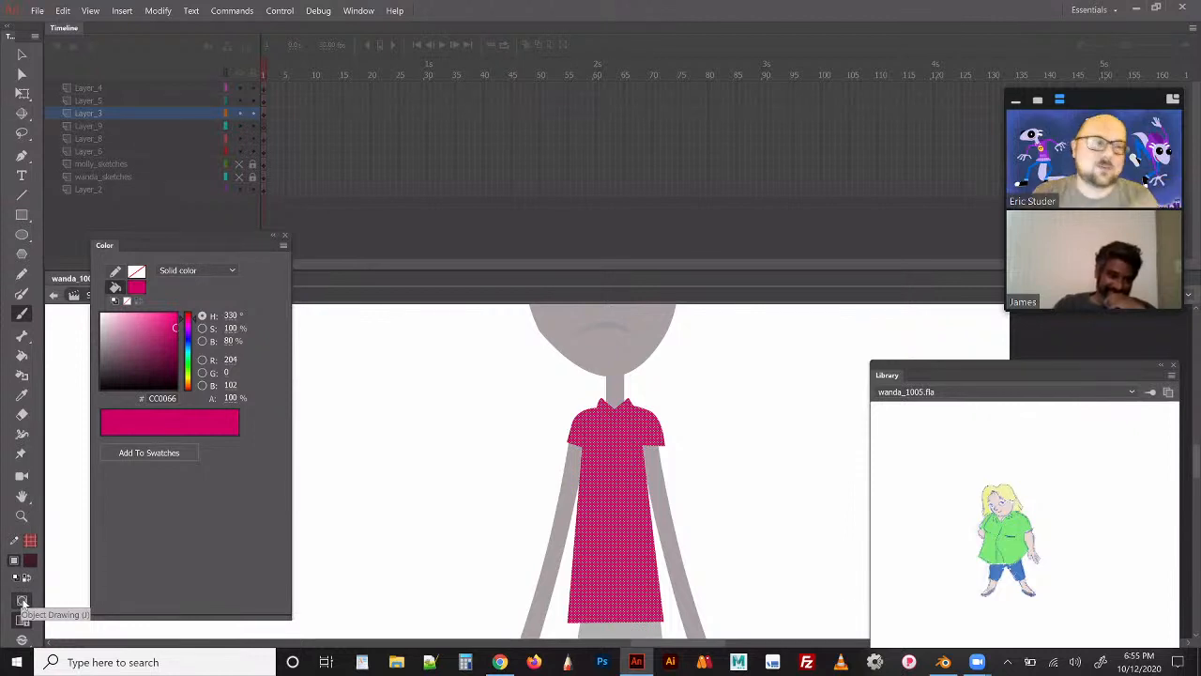
click(23, 638)
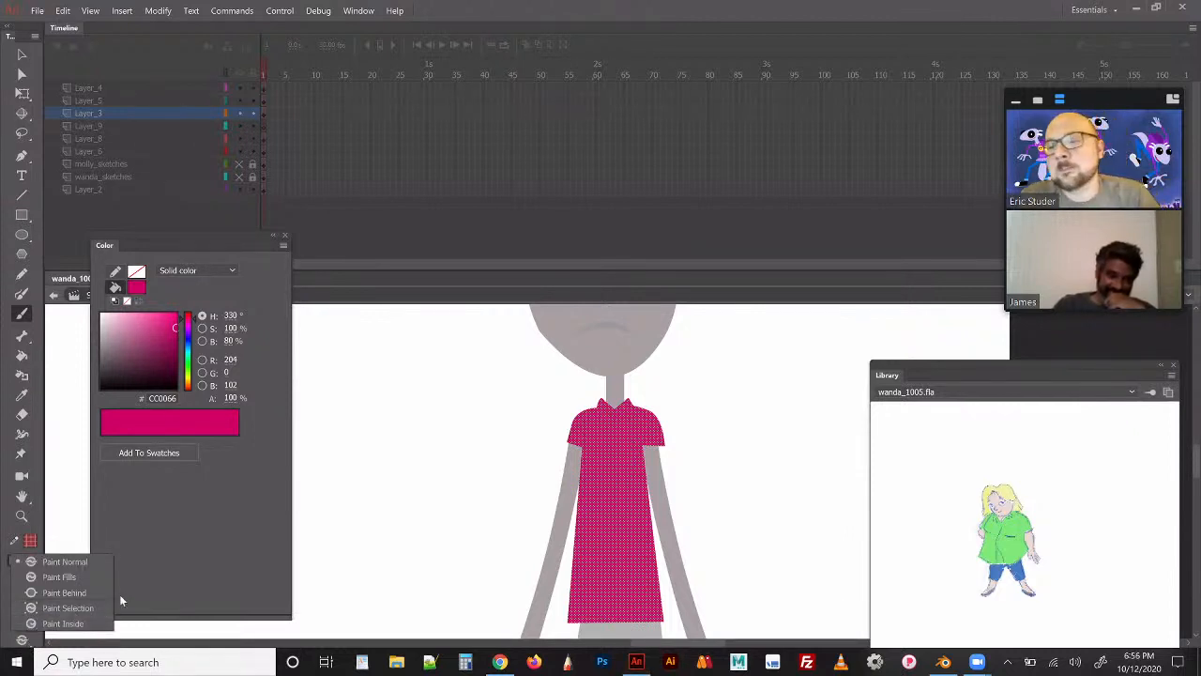
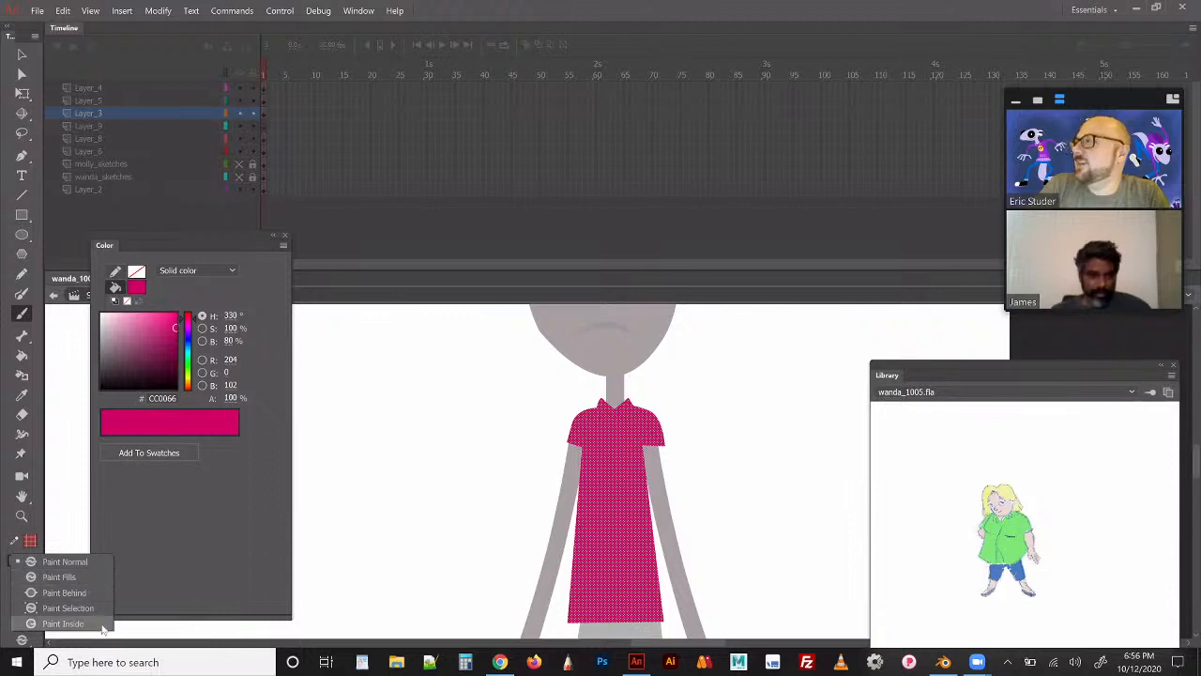
- Set the Brush to Paint Selection and paint dark trim over the shirt's collar and both sleeve hems
click(90, 614)
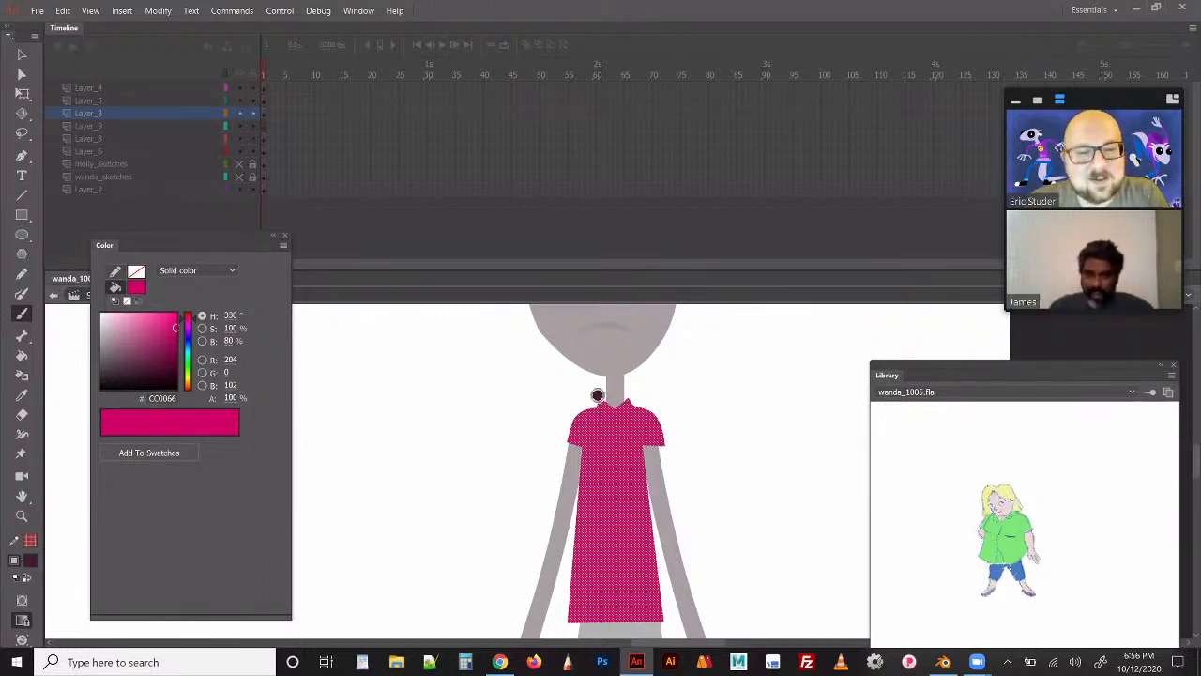
mouse_move(597, 395)
mouse_down()
mouse_move(620, 405)
mouse_move(635, 396)
mouse_up()
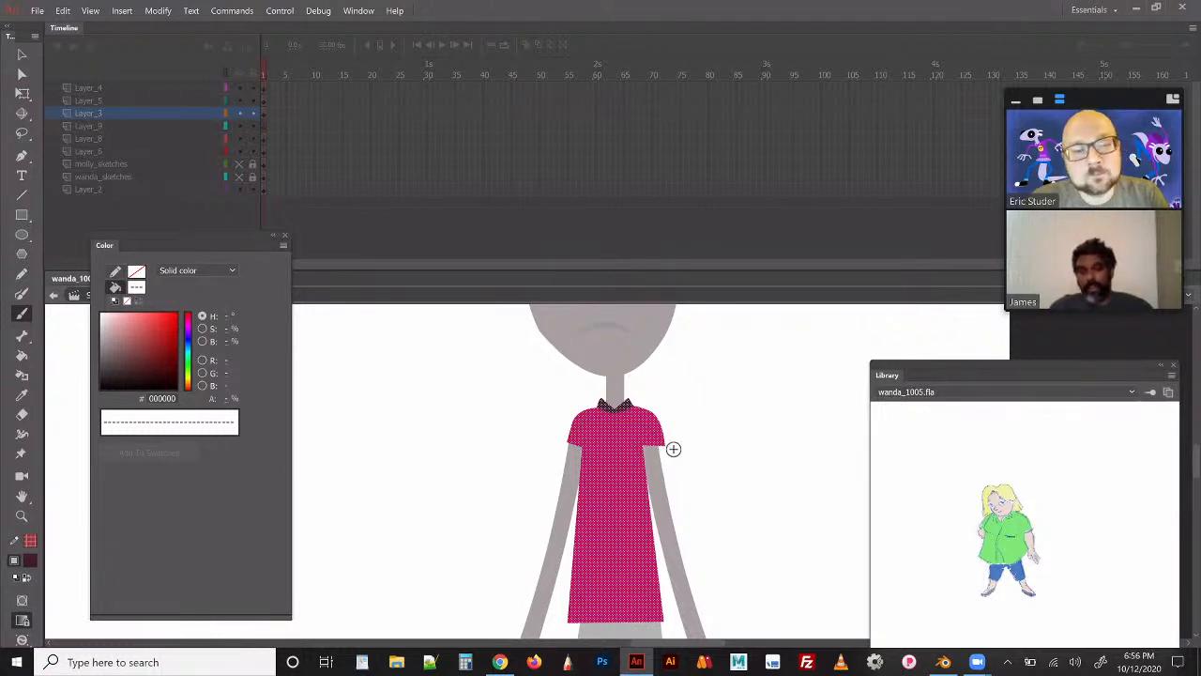
mouse_move(674, 447)
mouse_down()
mouse_move(649, 445)
mouse_move(685, 450)
mouse_up()
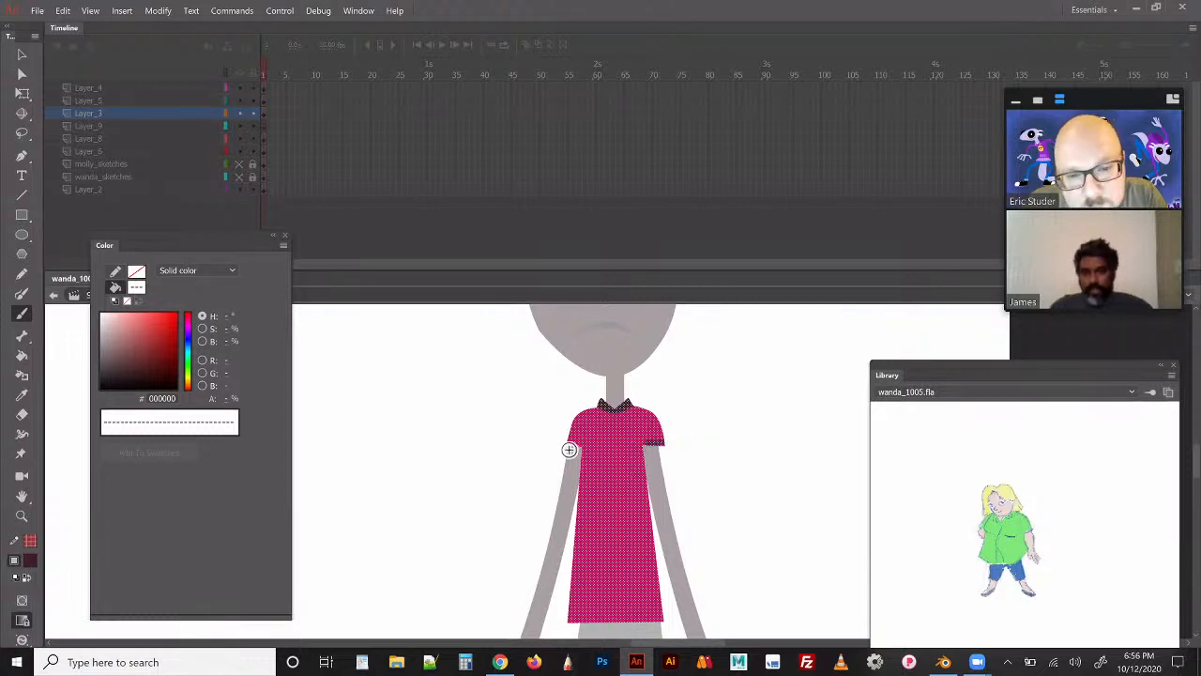
drag(558, 441, 580, 446)
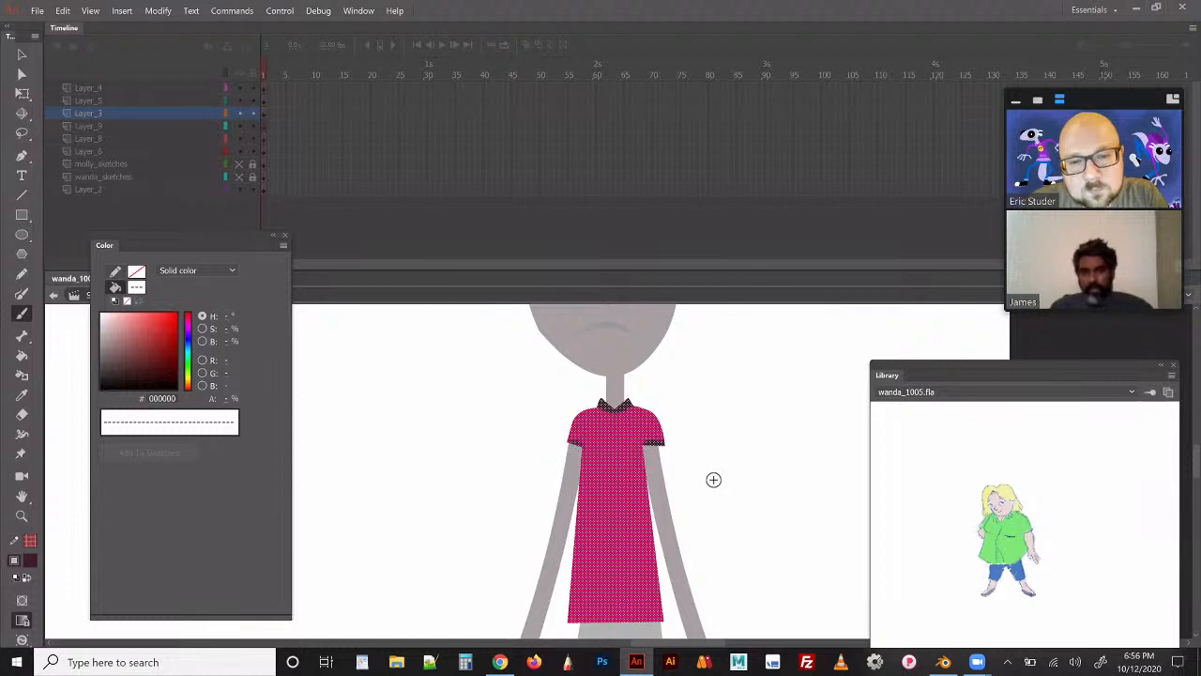
- Straighten the upper edge of the dark trim on the left sleeve and square off its inner corner
key(z)
drag(632, 387, 717, 514)
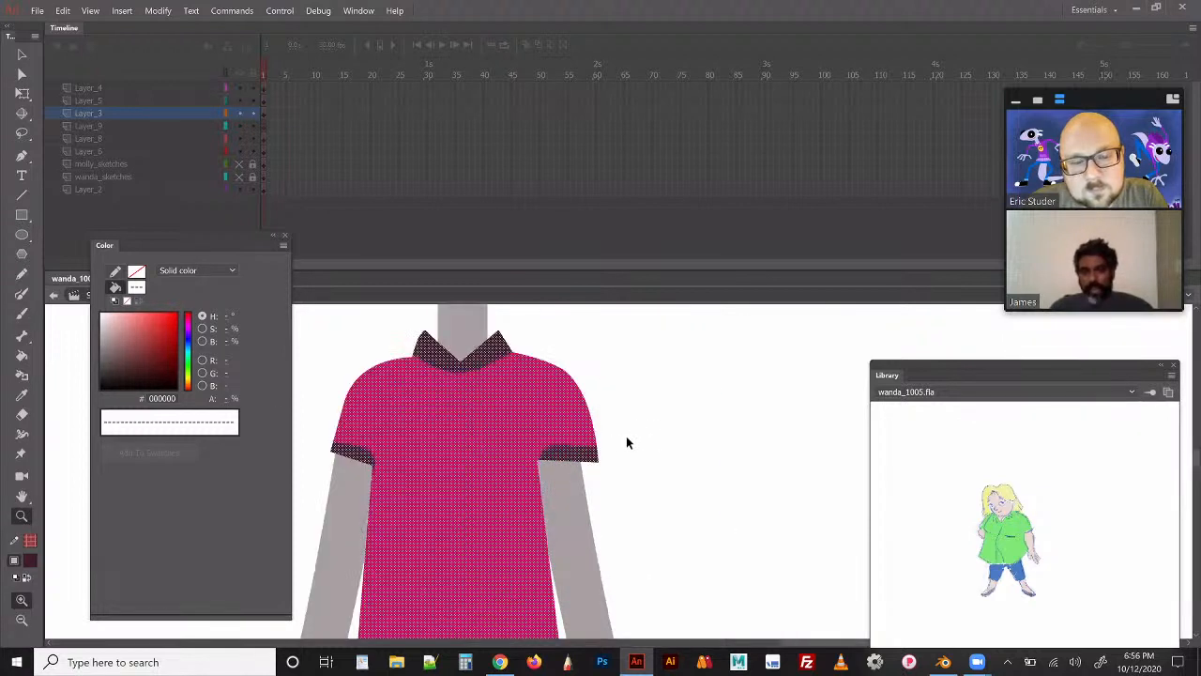
key(v)
click(577, 455)
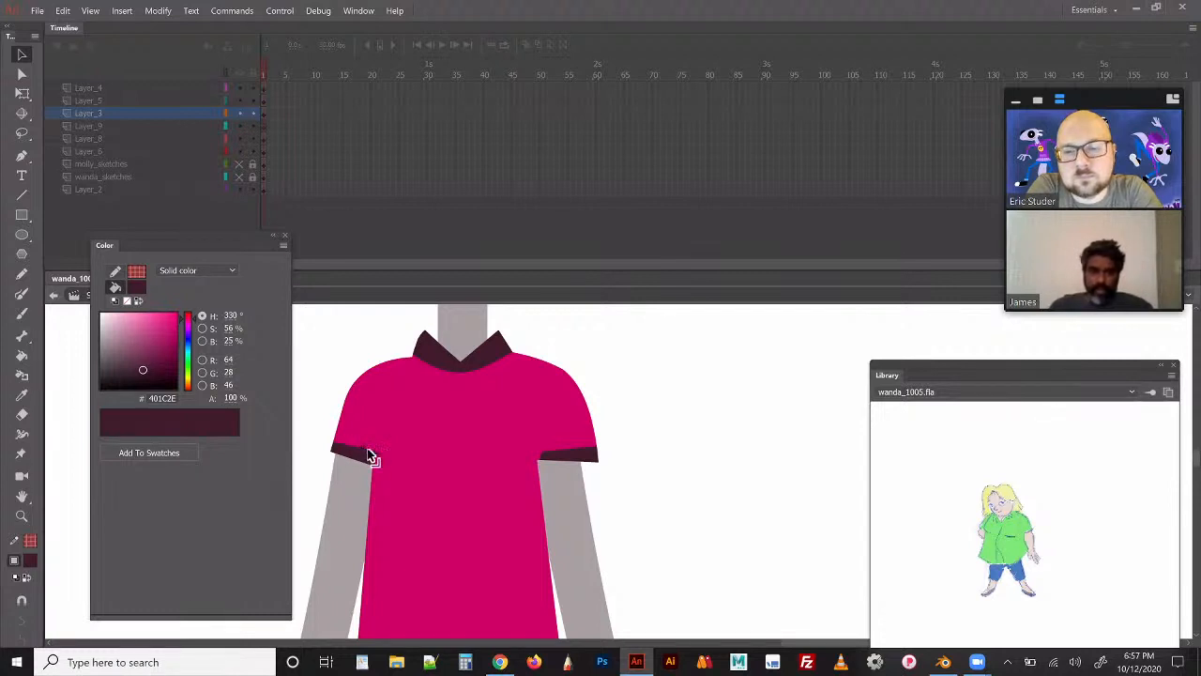
drag(373, 454, 389, 458)
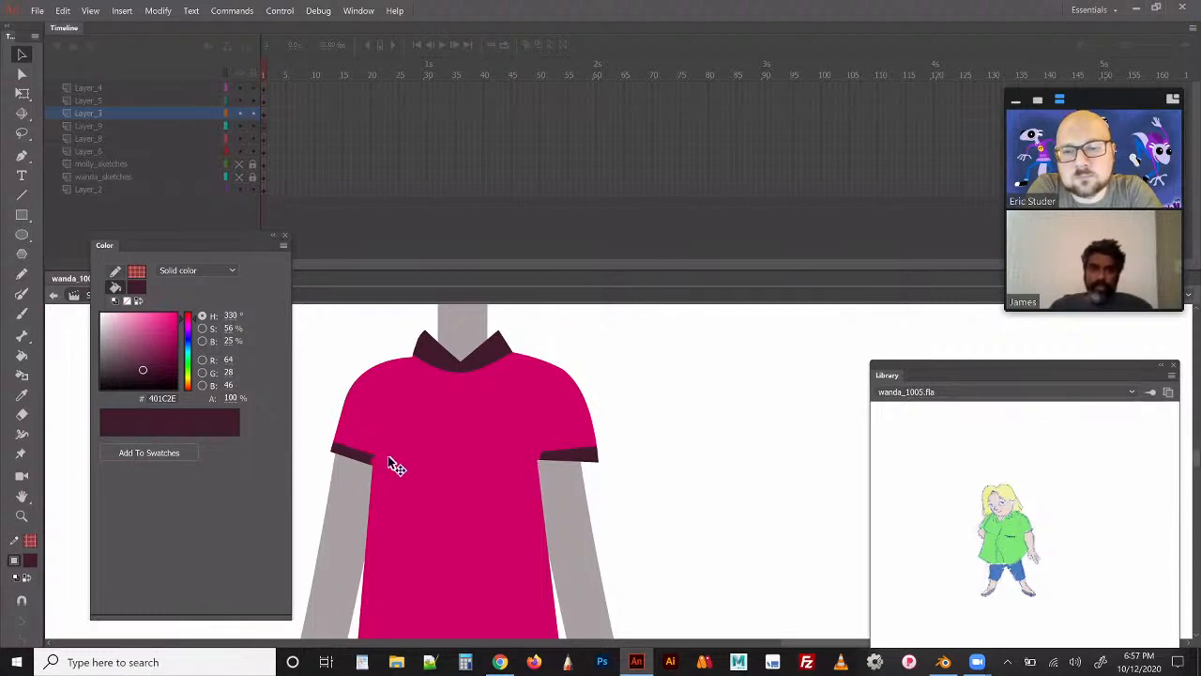
key(z)
drag(319, 383, 450, 525)
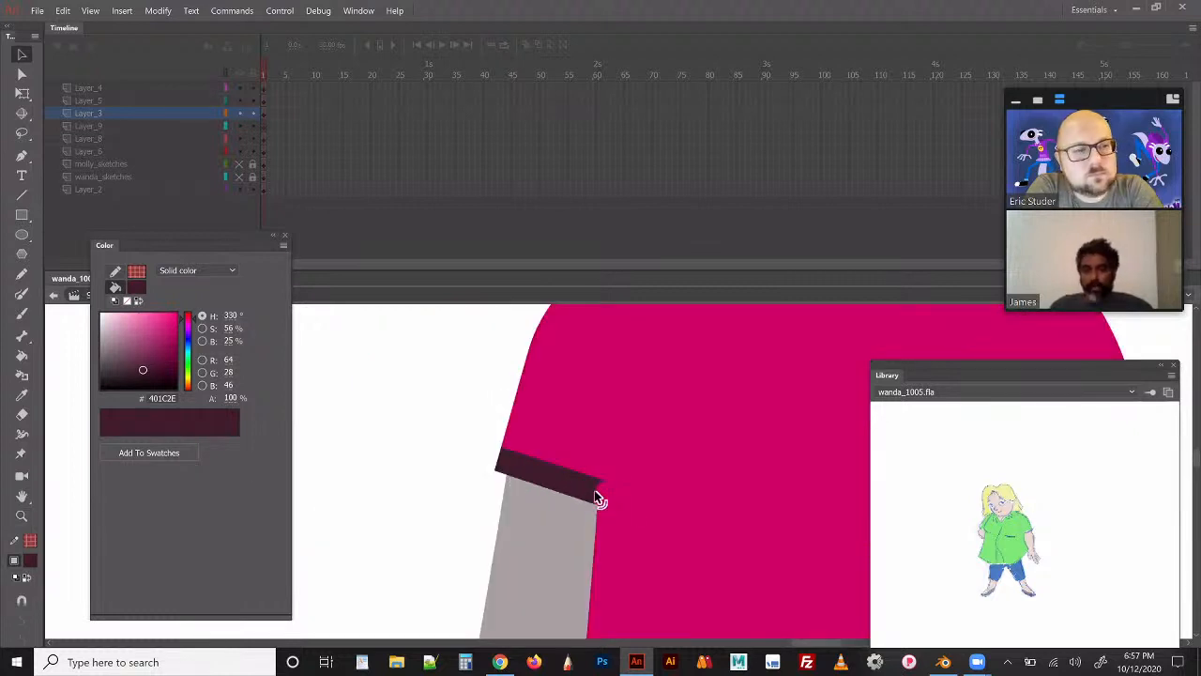
drag(597, 498, 596, 514)
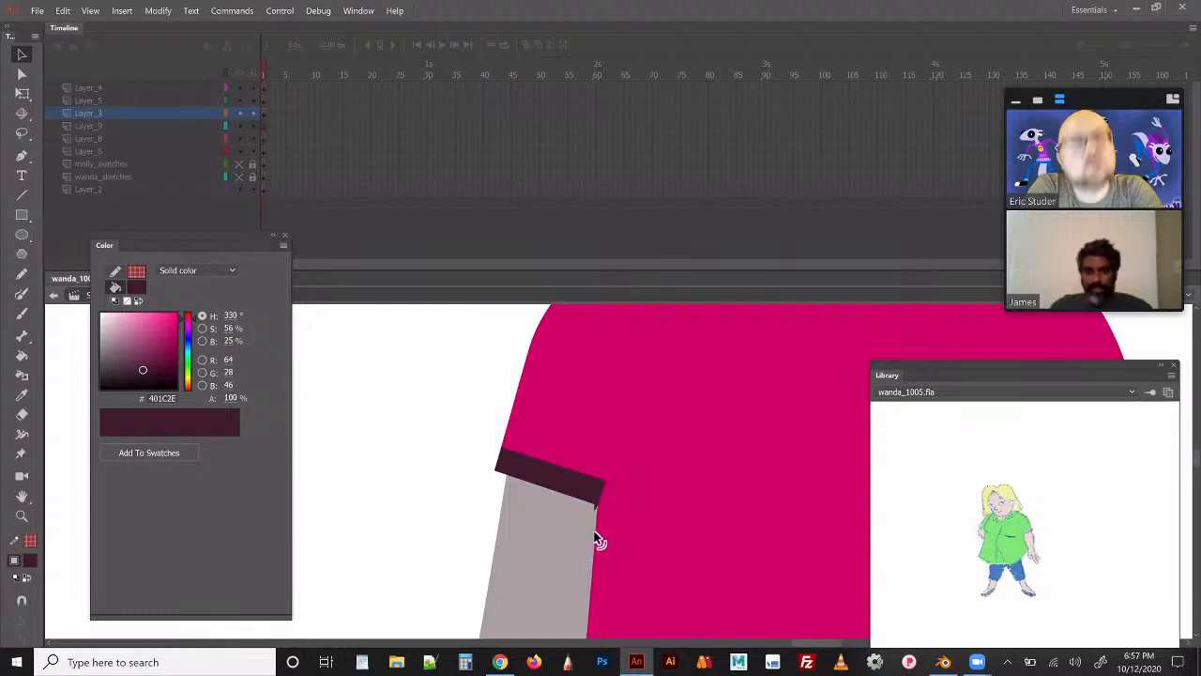
key(z)
drag(576, 481, 627, 530)
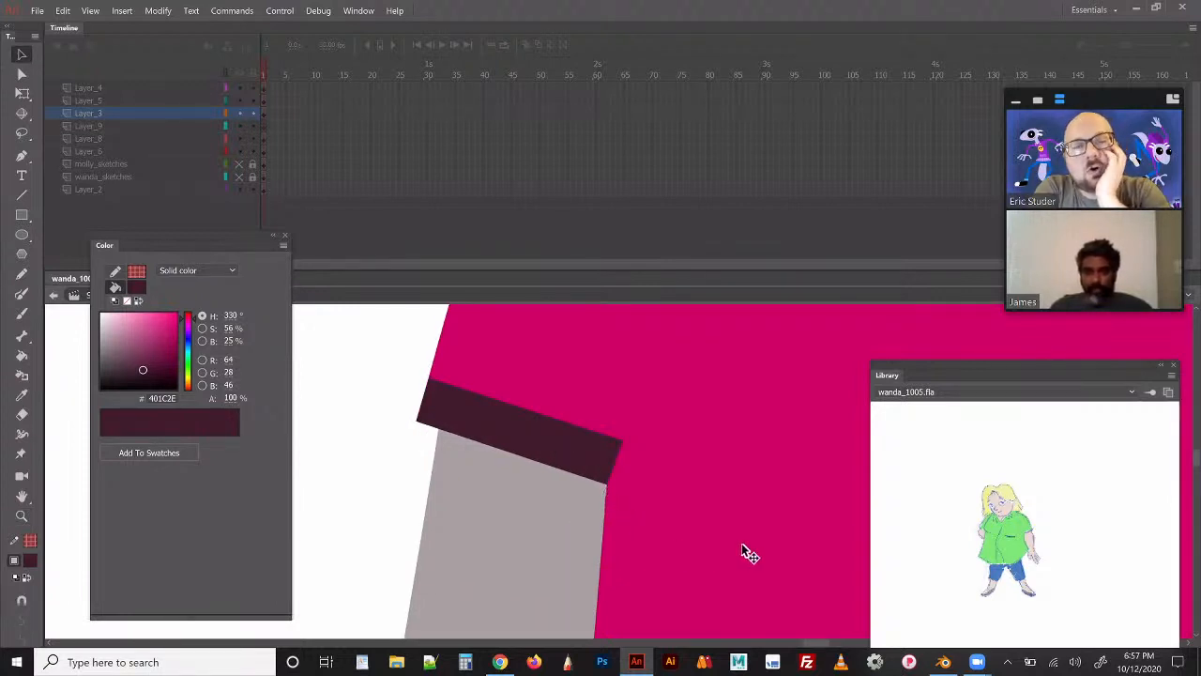
- Reshape the rounded inner end of the right sleeve's dark trim into a straight, squared corner
key(z)
alt+click(752, 505)
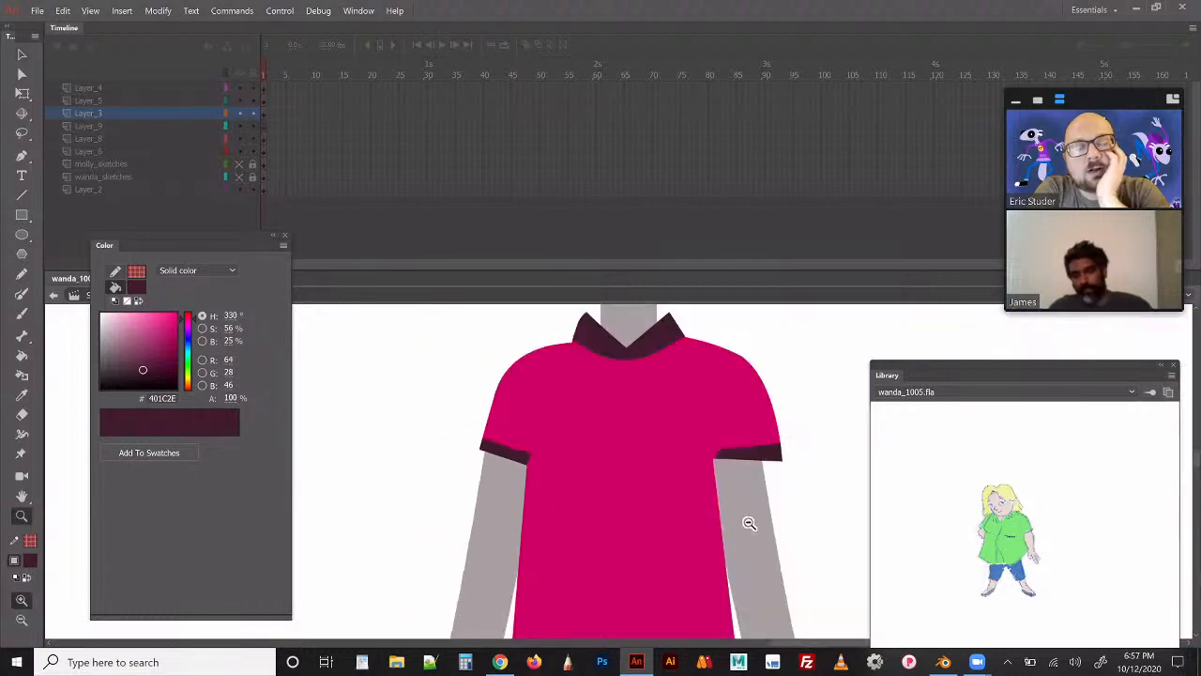
alt+click(747, 521)
drag(631, 427, 663, 461)
drag(530, 470, 683, 581)
drag(644, 466, 771, 467)
key(v)
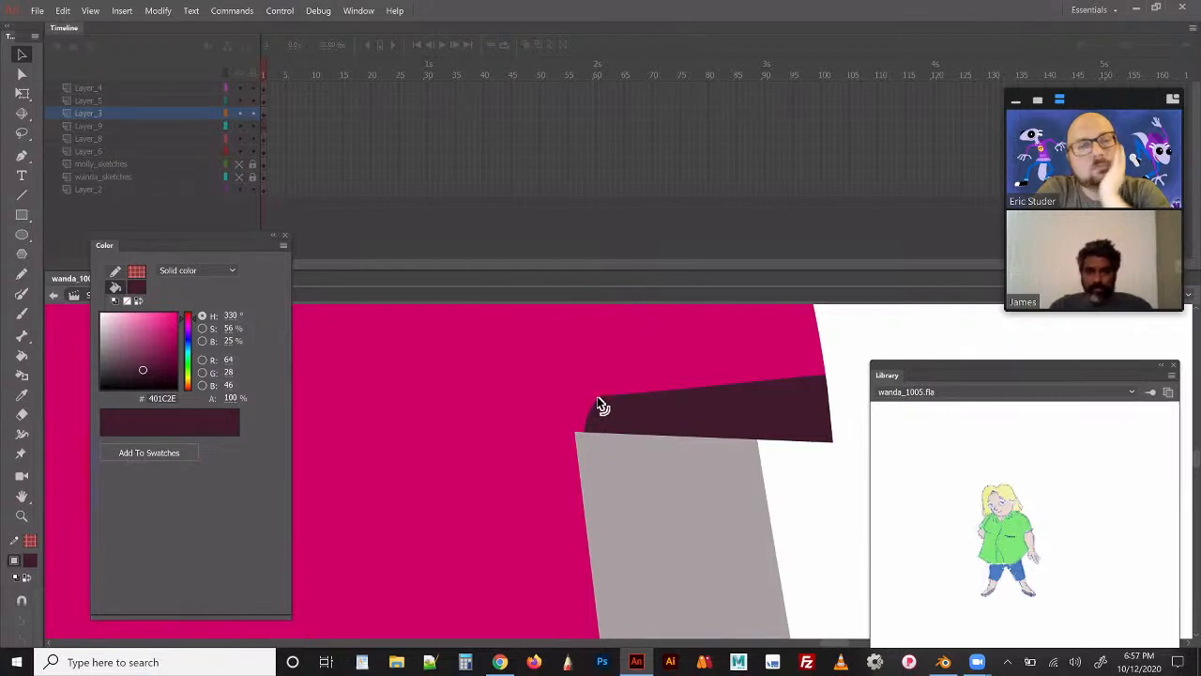
mouse_move(564, 411)
mouse_down()
mouse_move(563, 434)
mouse_move(575, 403)
mouse_up()
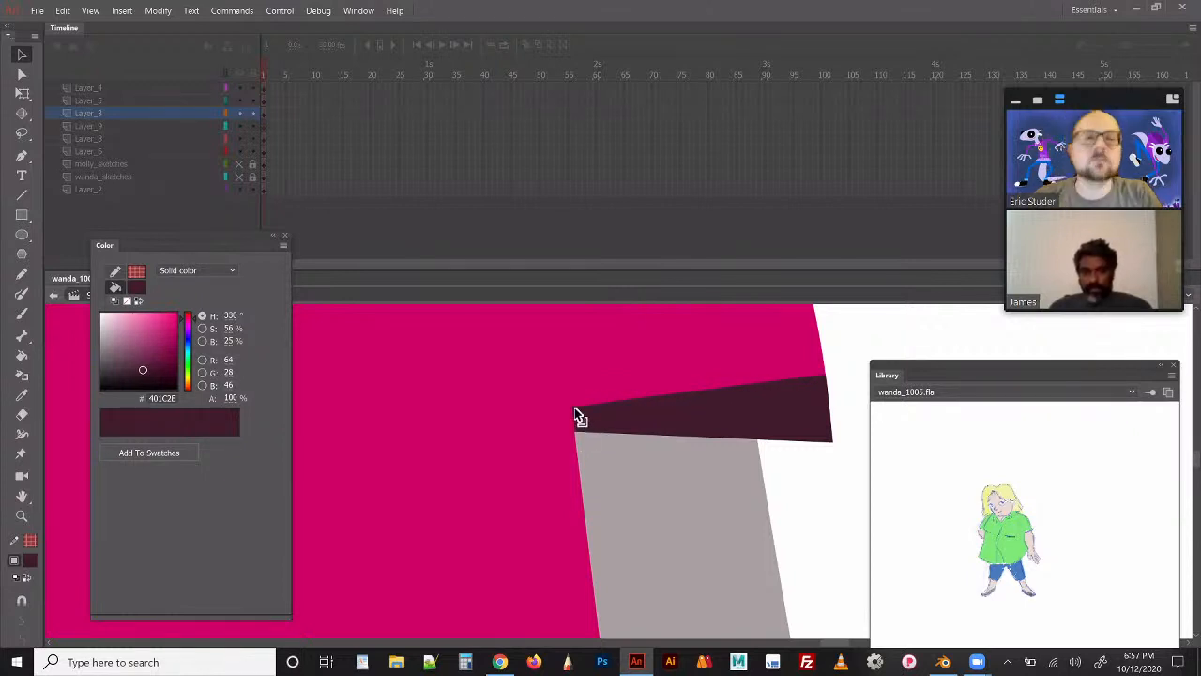
drag(594, 399, 743, 390)
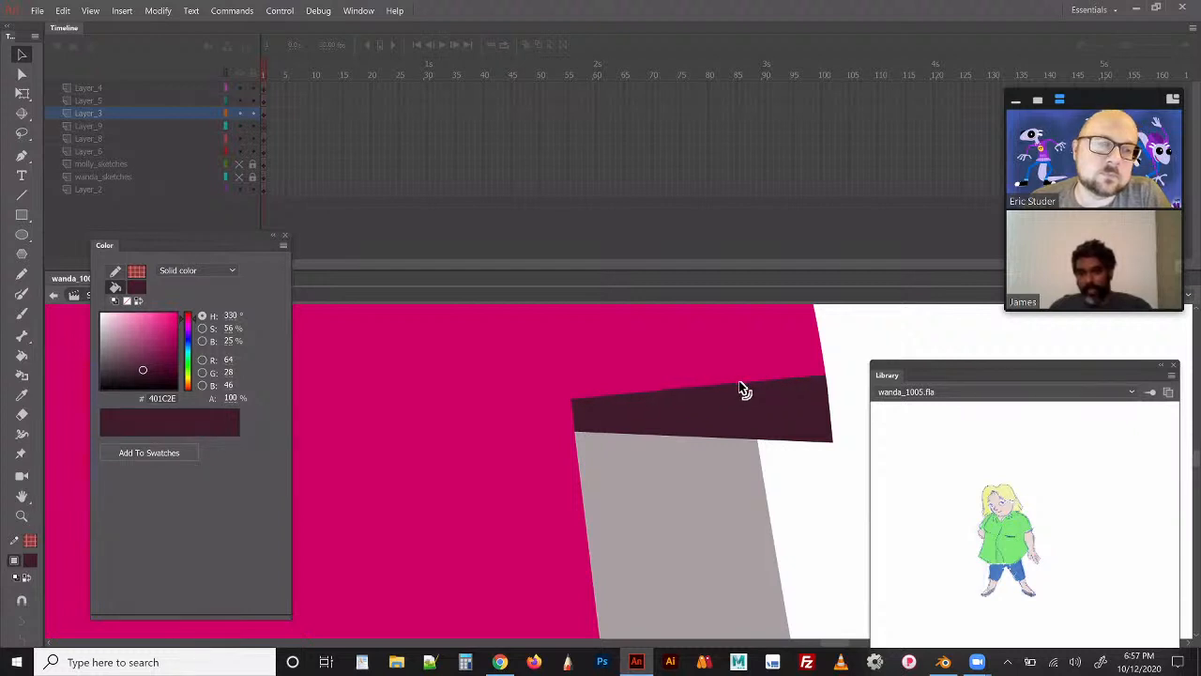
- Adjust the outer and inner upper corners of the right sleeve's trim to give the band an even thickness
key(z)
alt+click(811, 432)
alt+click(672, 471)
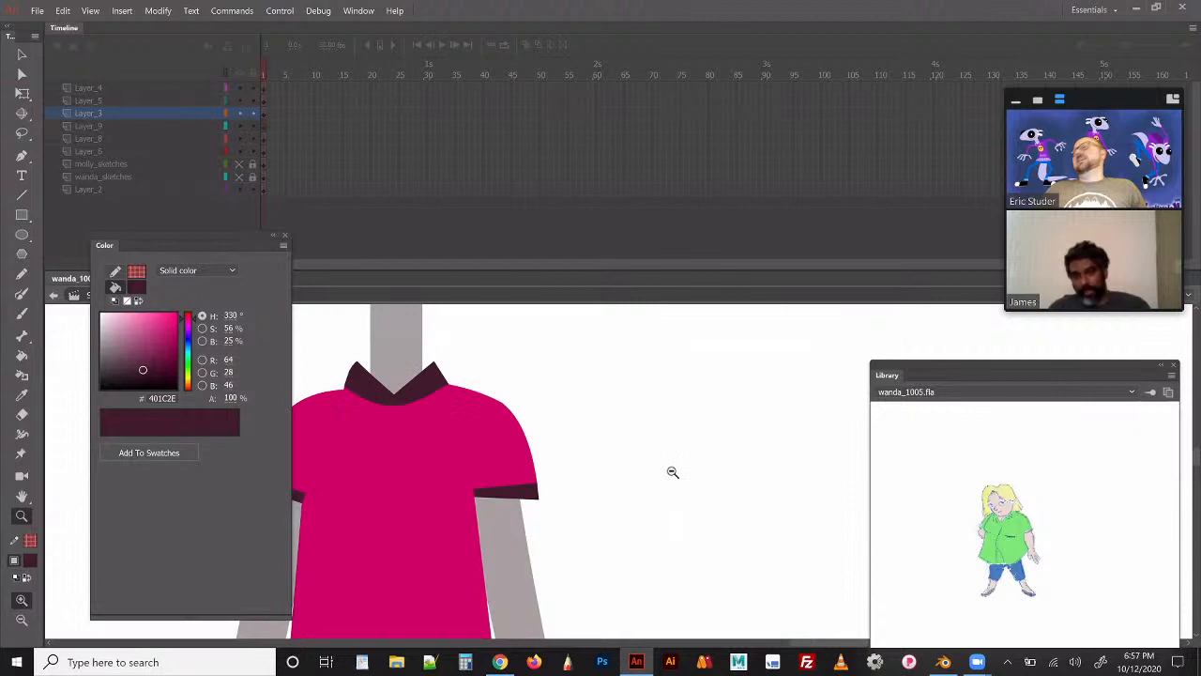
alt+click(578, 495)
drag(563, 430, 651, 547)
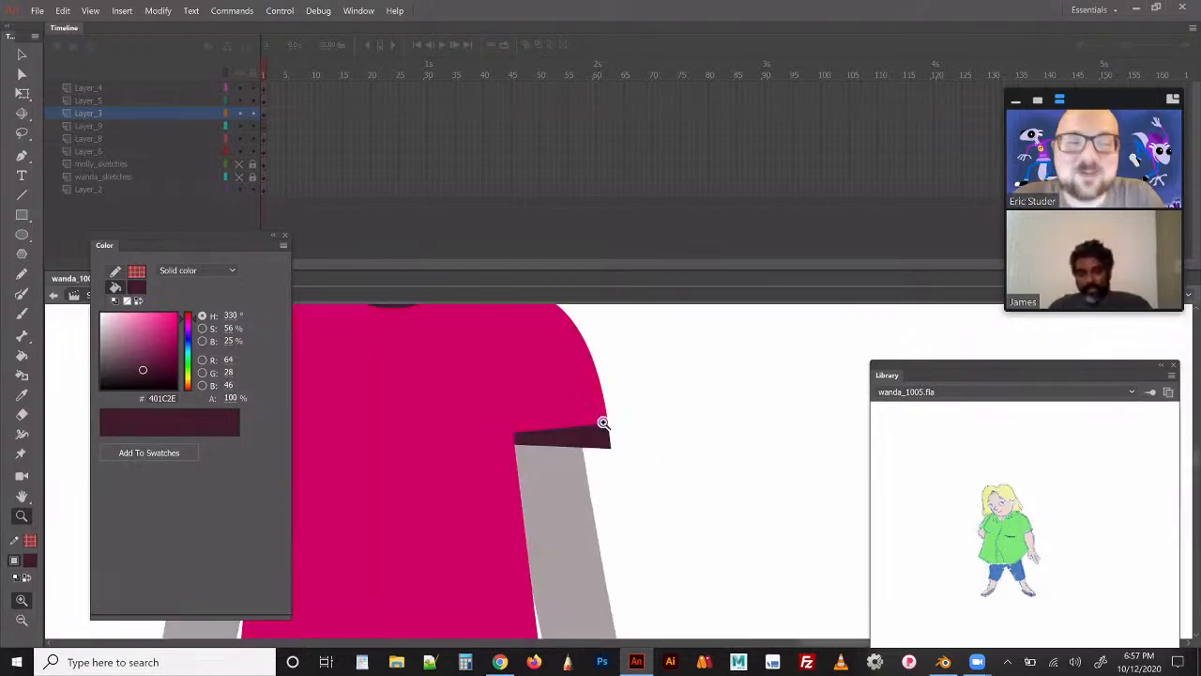
key(v)
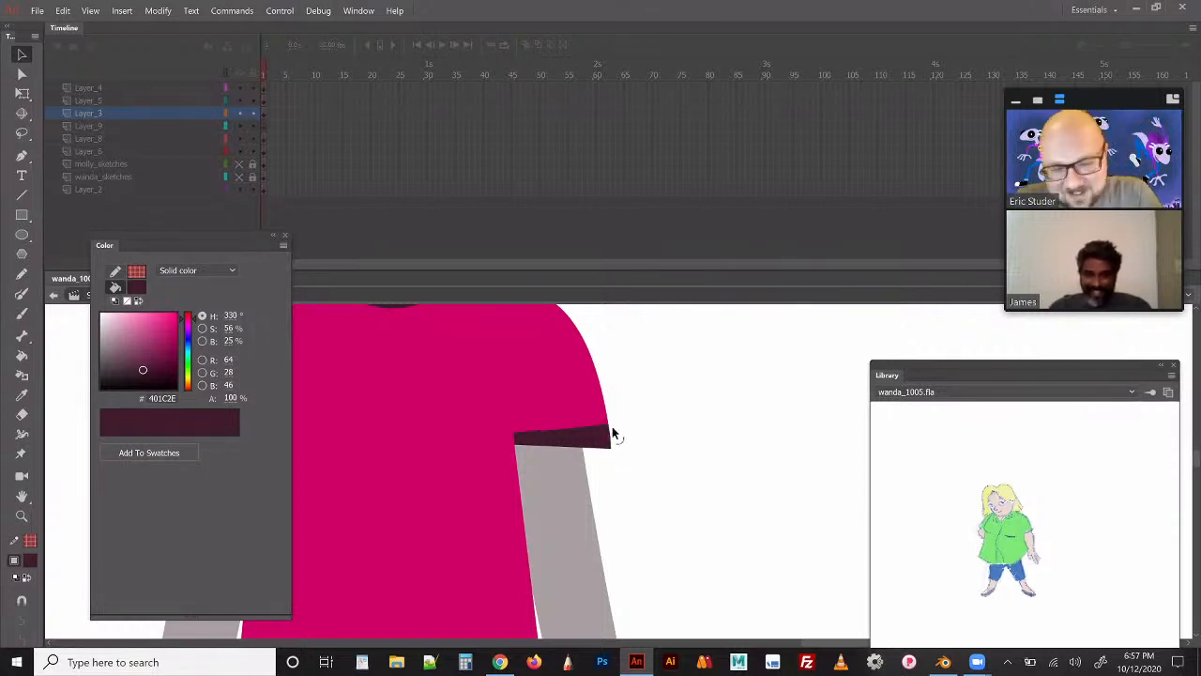
drag(612, 426, 719, 447)
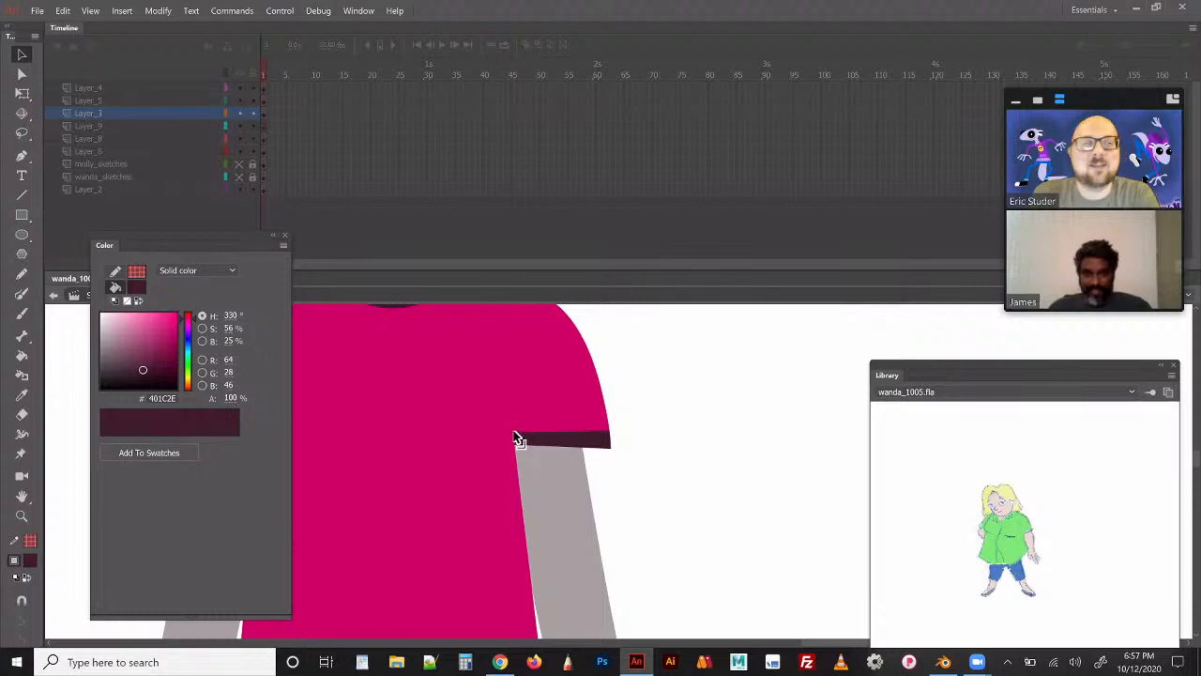
drag(517, 437, 517, 431)
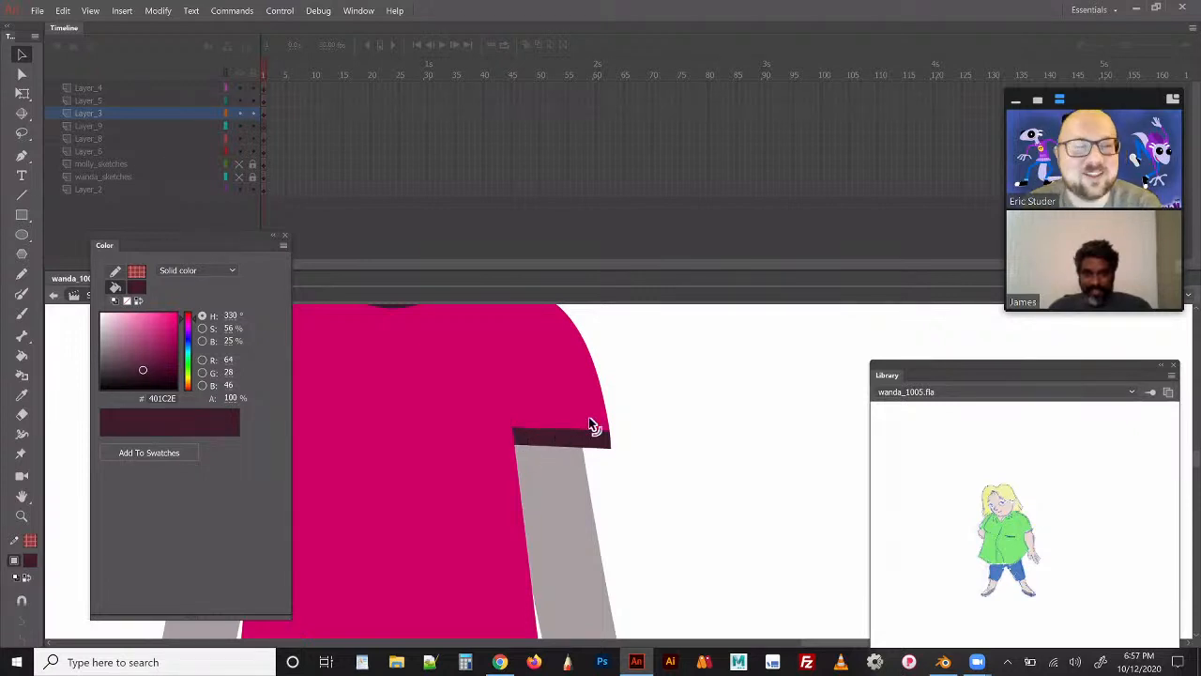
- Leave the shirt shape and return to the main scene
key(z)
alt+click(690, 461)
alt+click(648, 479)
alt+click(640, 531)
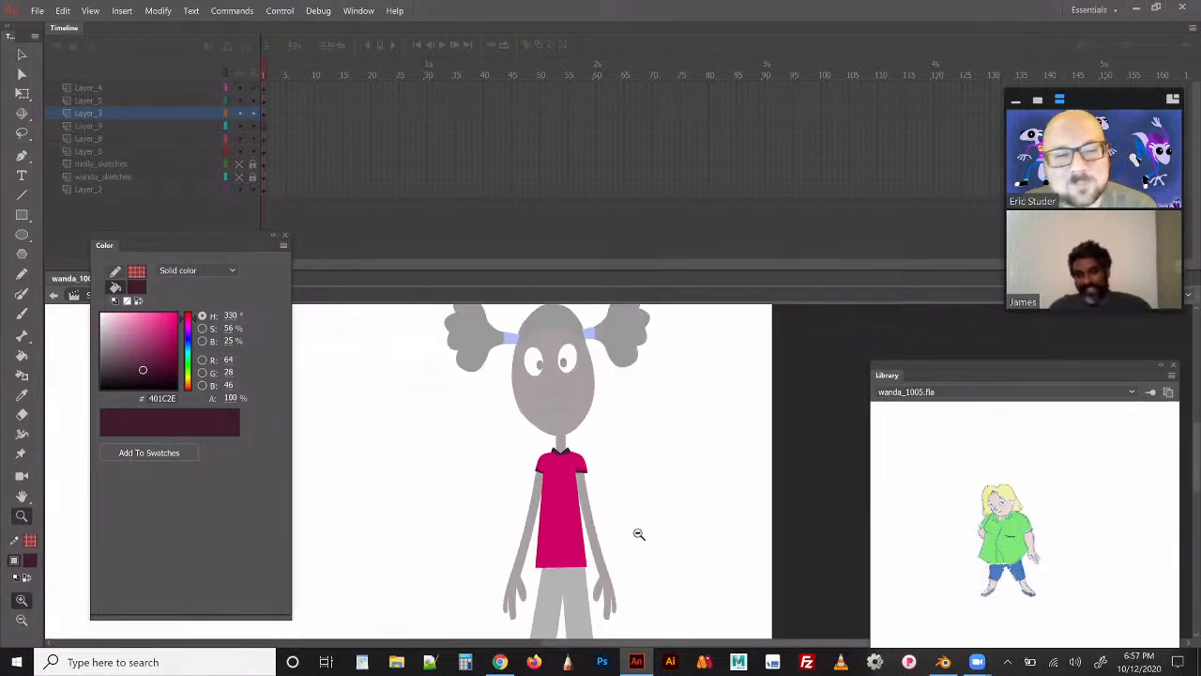
alt+click(649, 516)
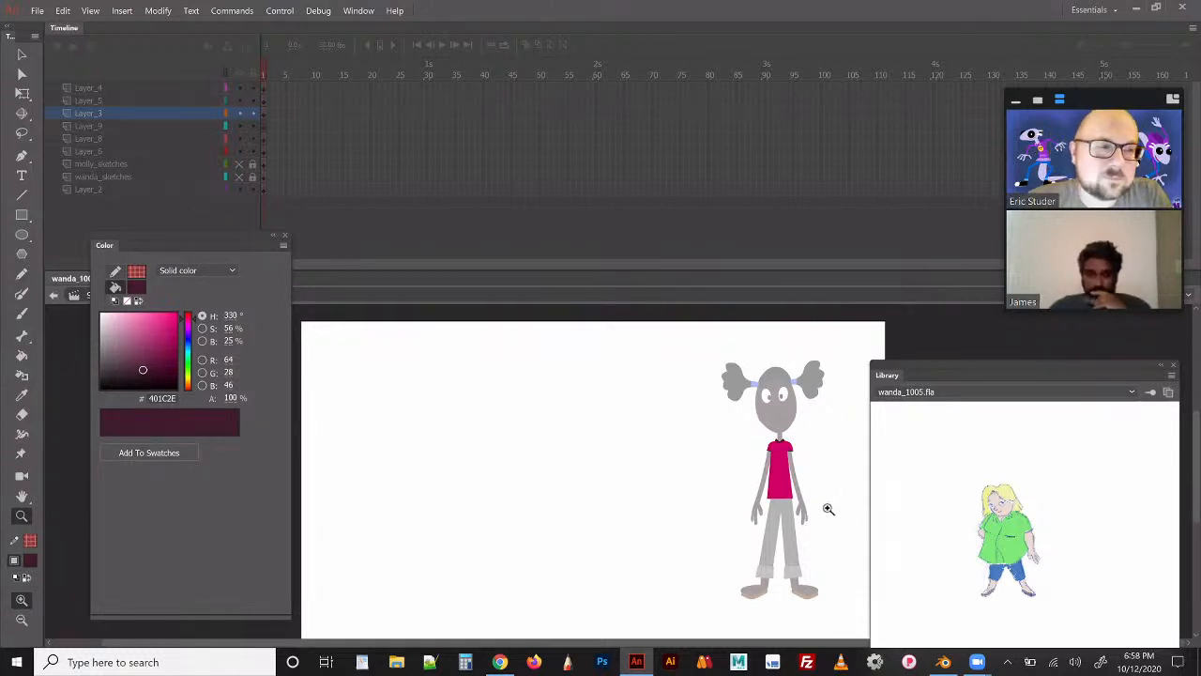
key(v)
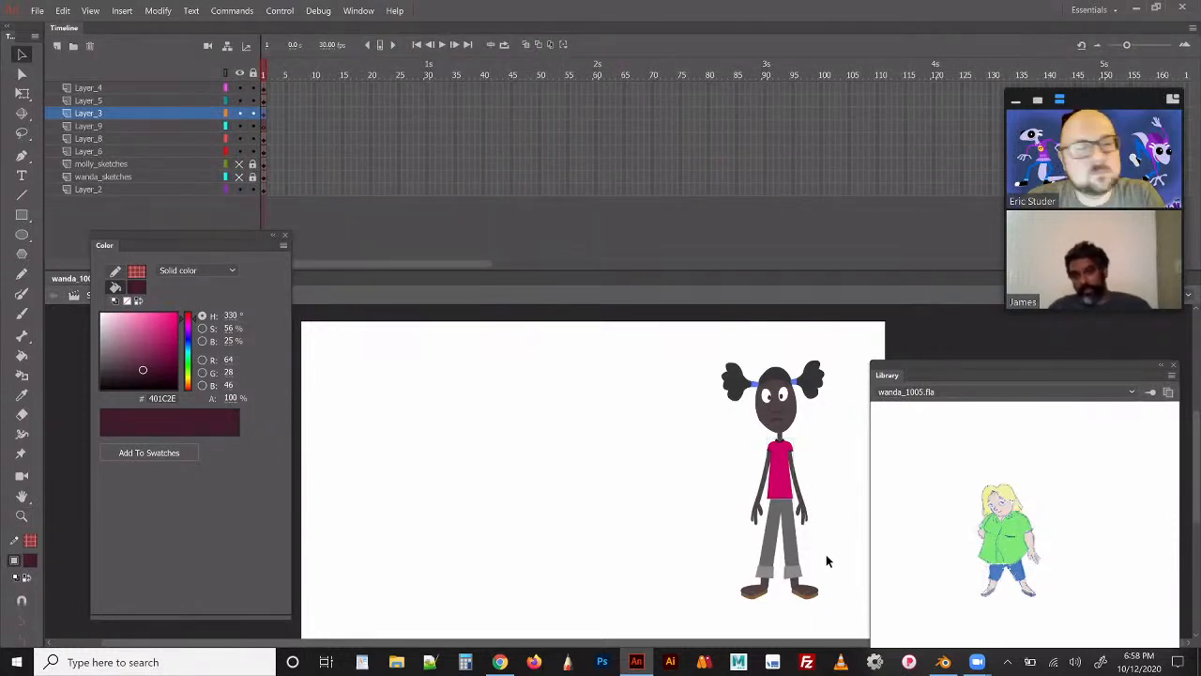
- Examine the shirt's dark collar and sleeve trim up close and against the whole character
key(z)
drag(741, 369, 856, 569)
drag(552, 394, 746, 634)
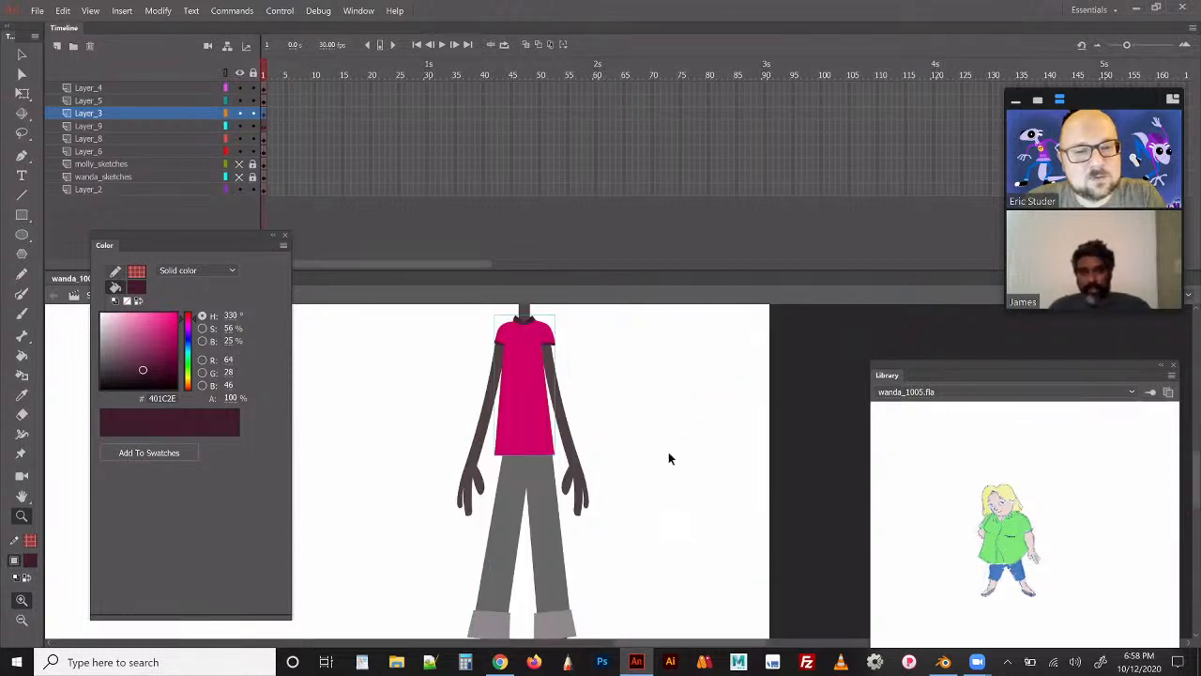
key(v)
drag(641, 394, 725, 492)
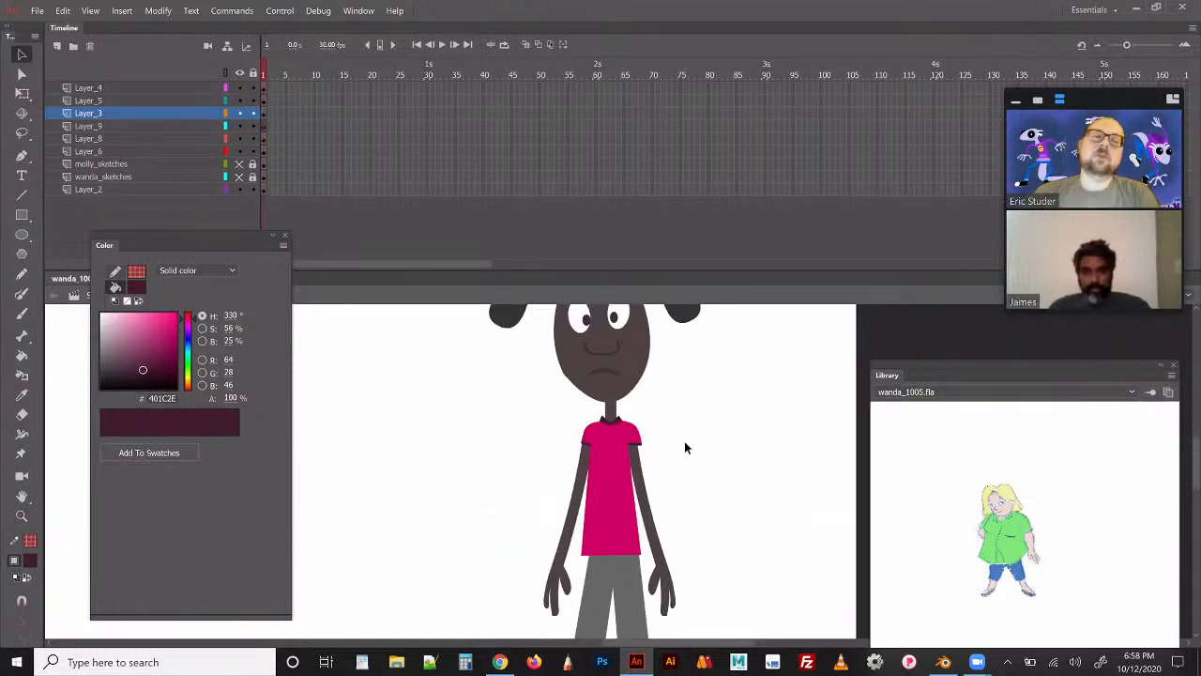
key(z)
key(ctrl+minus)
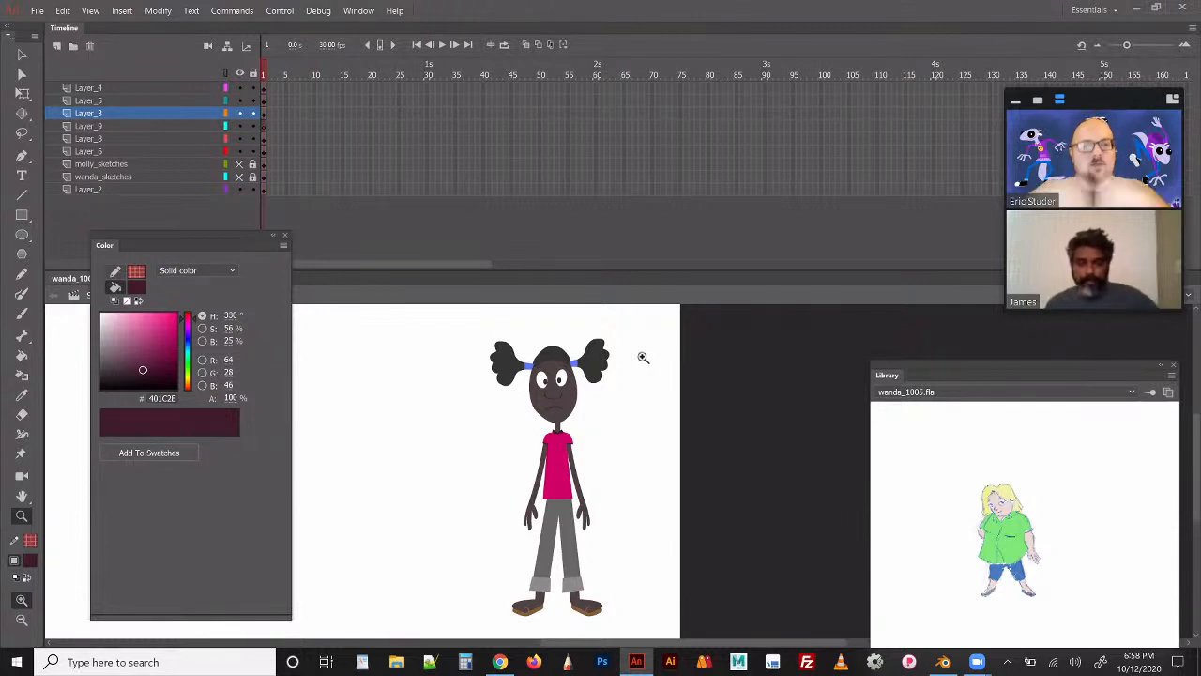
drag(529, 400, 640, 523)
drag(495, 357, 682, 534)
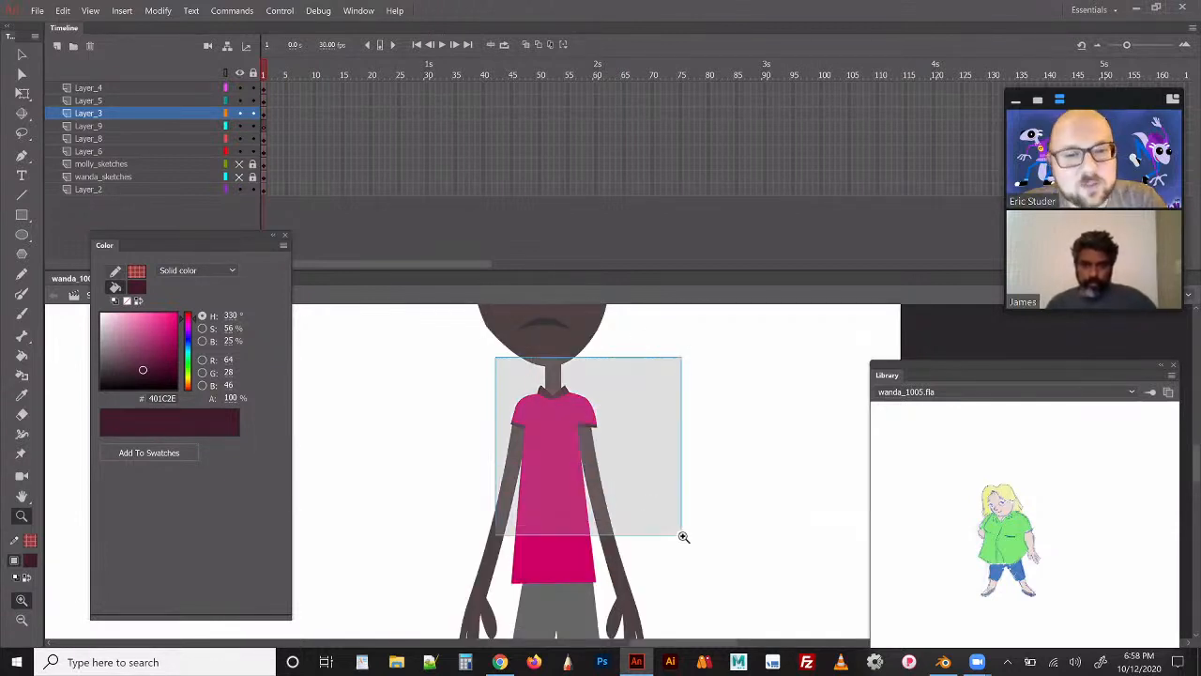
drag(700, 461, 716, 512)
key(v)
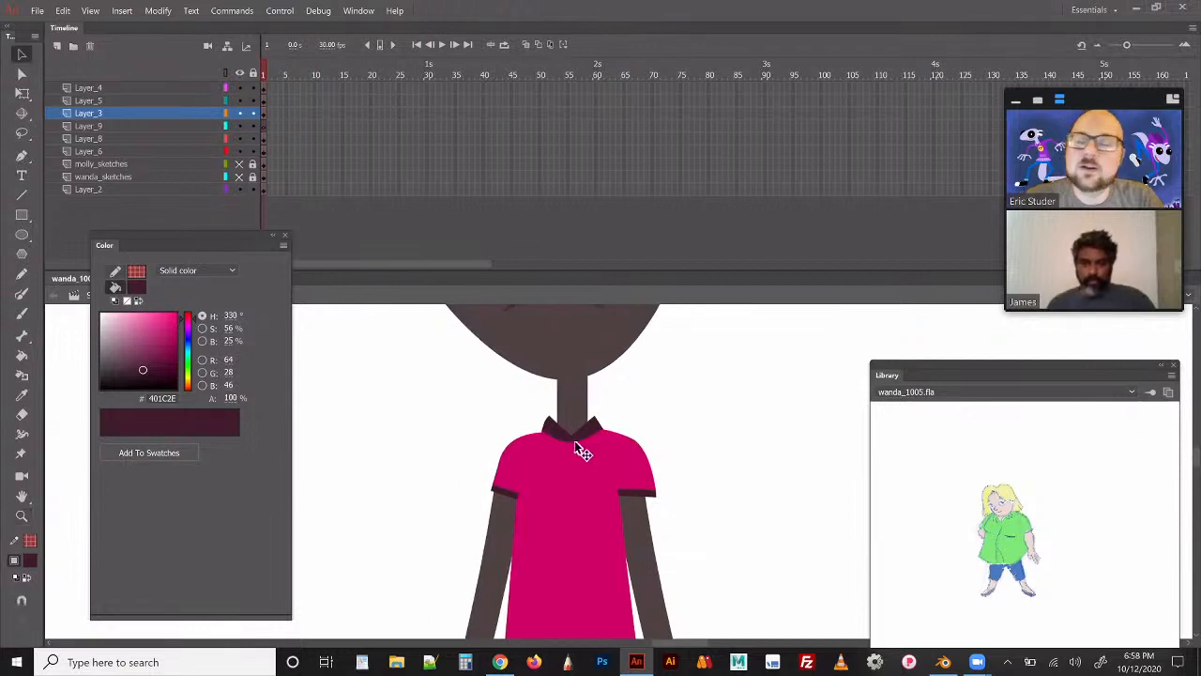
click(593, 435)
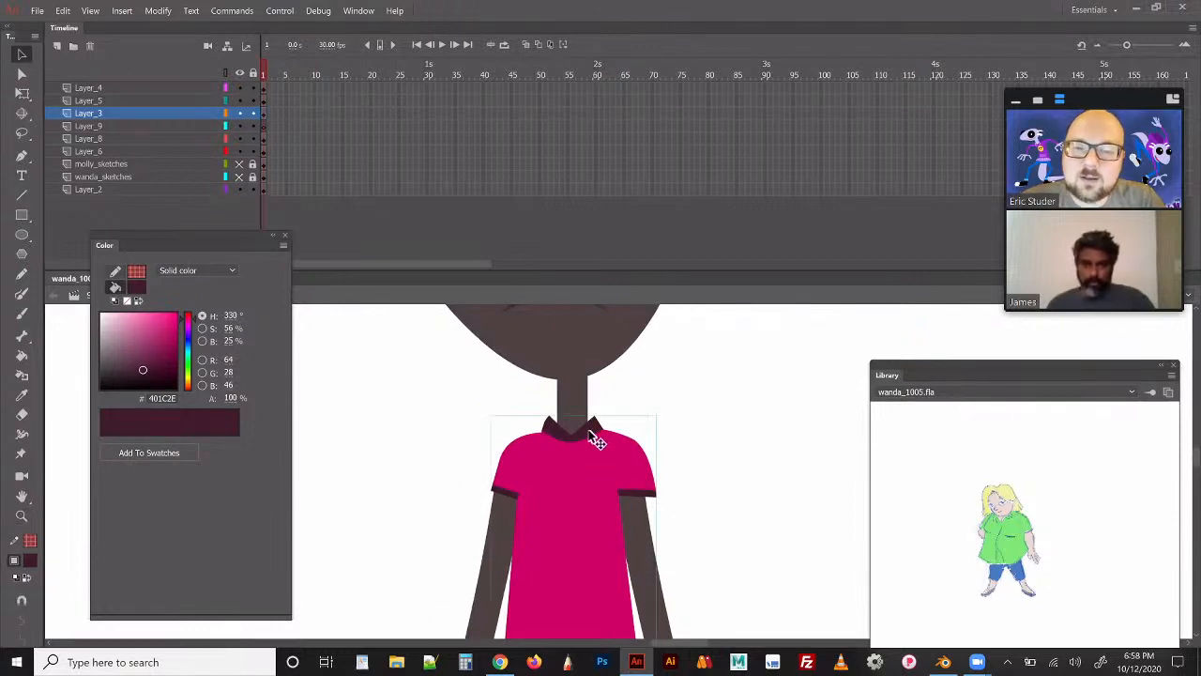
key(z)
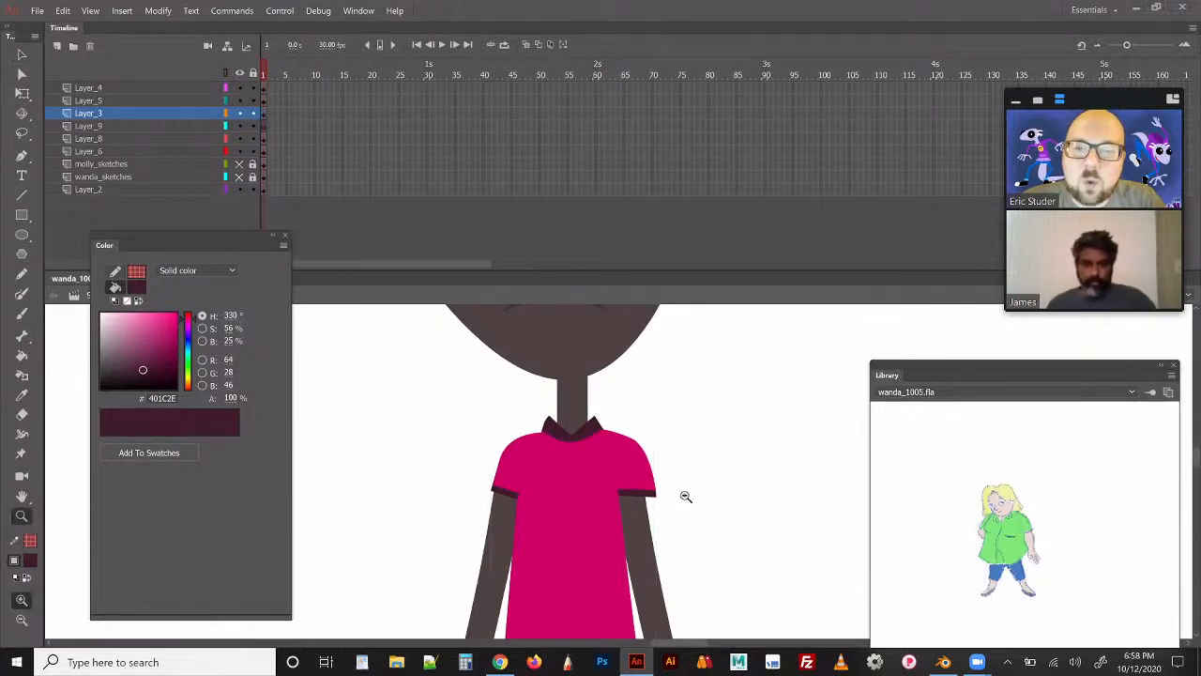
alt+click(687, 542)
alt+click(683, 546)
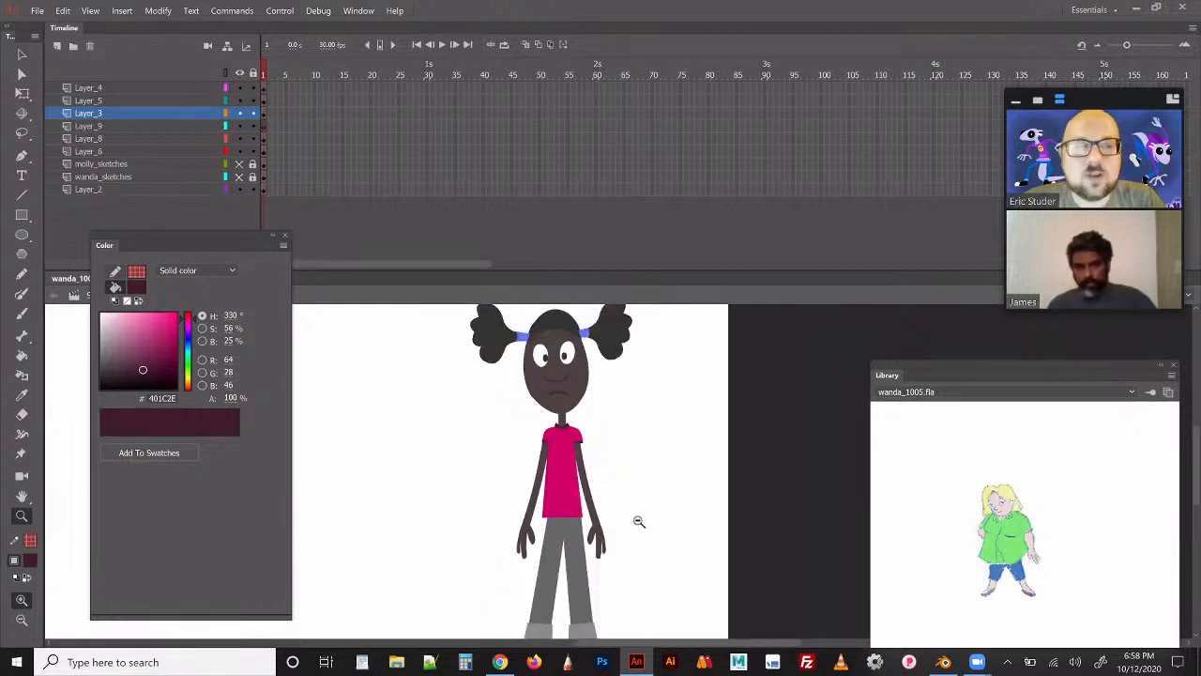
alt+click(638, 520)
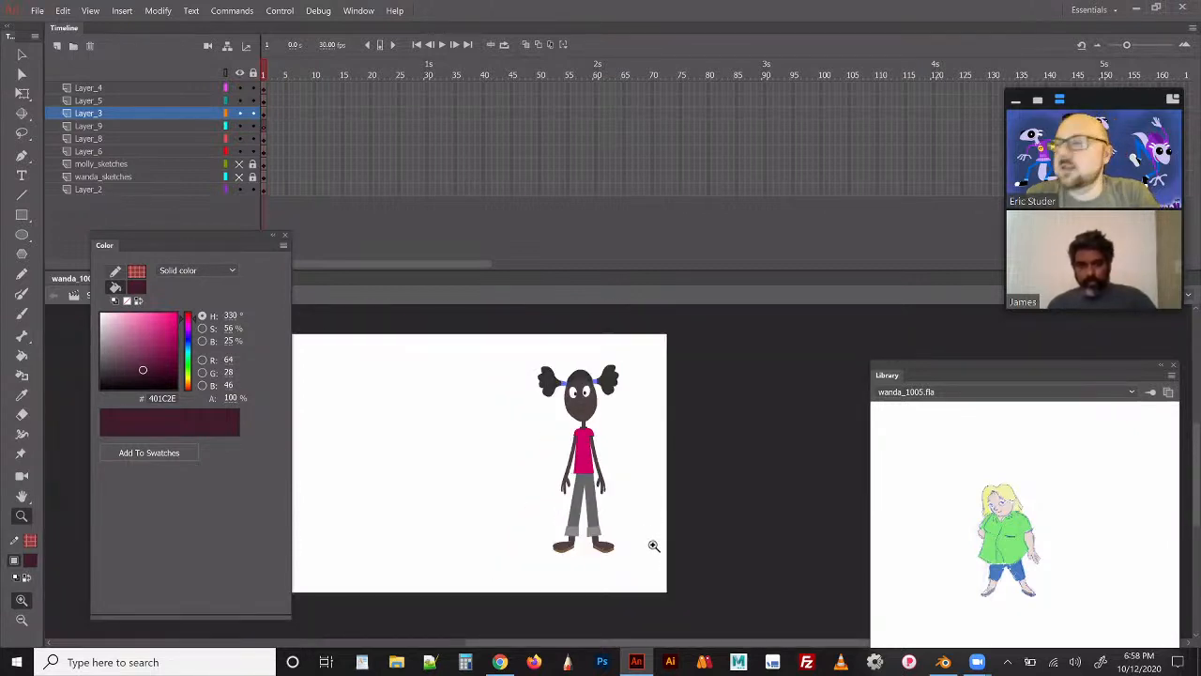
- Open the girl's gray pants for editing and pull the waist's upper corners to make it slightly narrower and higher
drag(548, 445, 655, 598)
drag(536, 372, 663, 576)
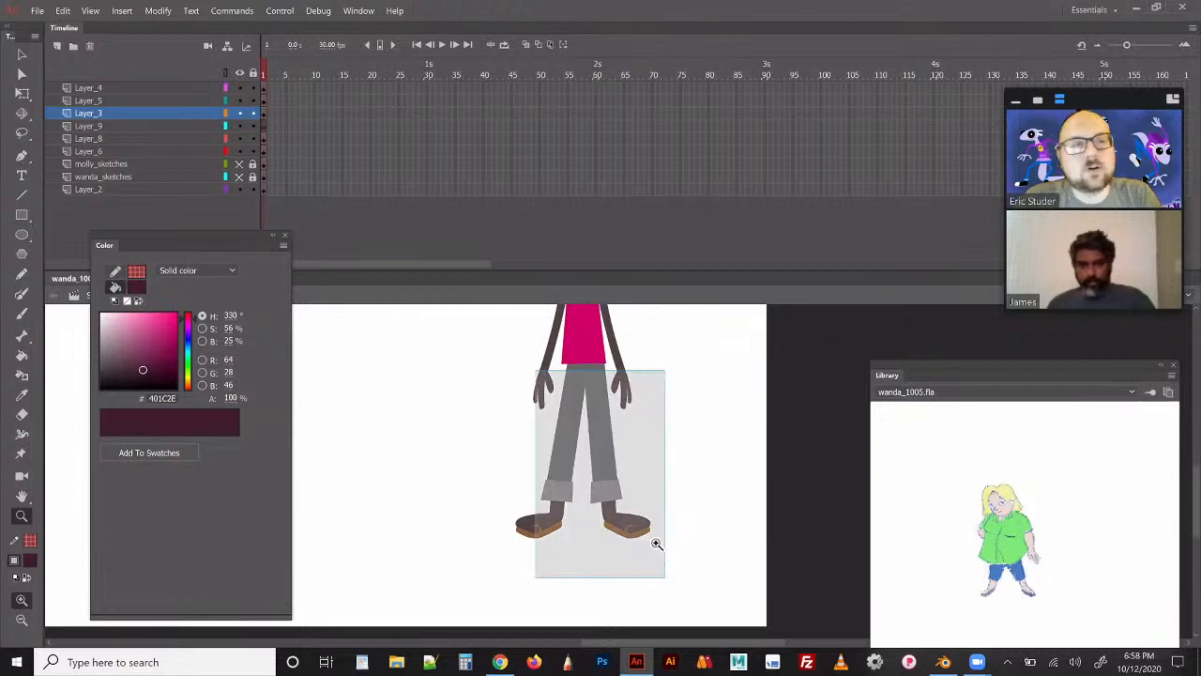
drag(669, 527, 683, 598)
key(v)
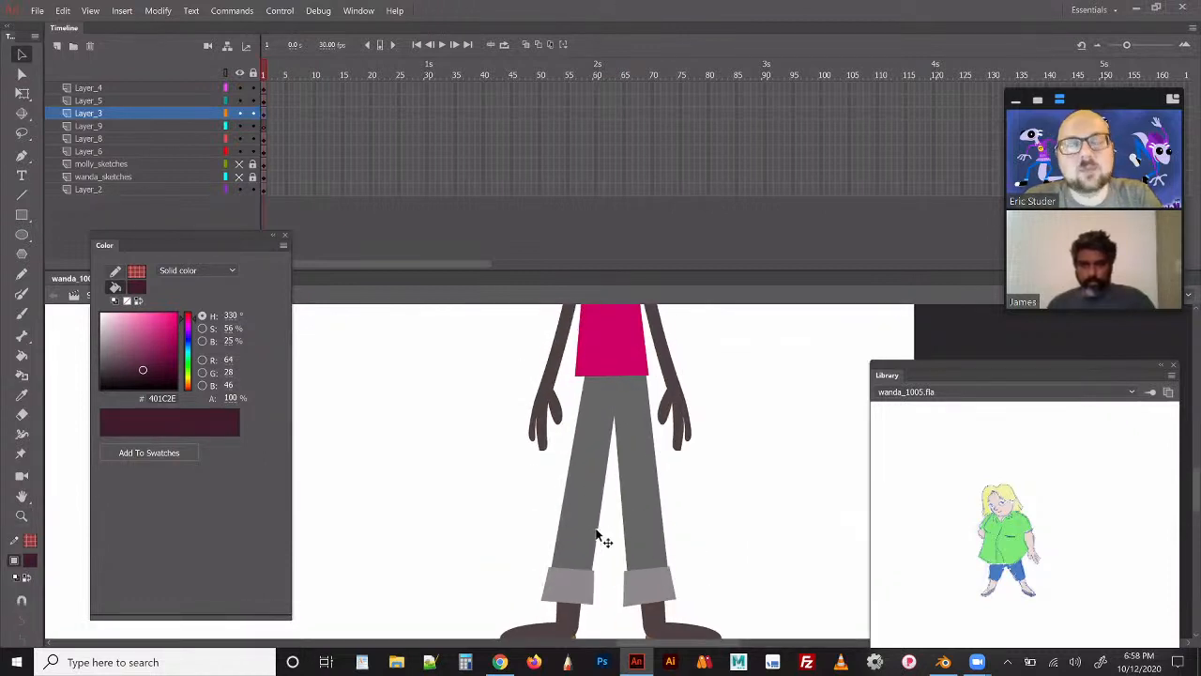
double_click(600, 498)
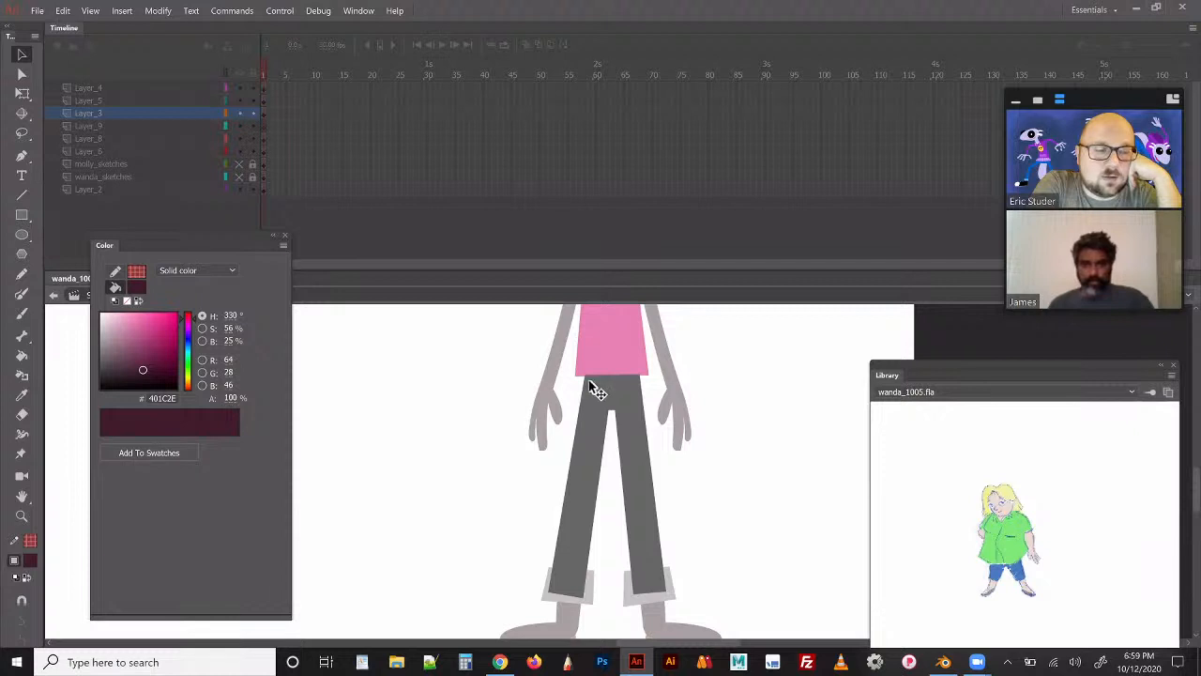
drag(583, 377, 634, 371)
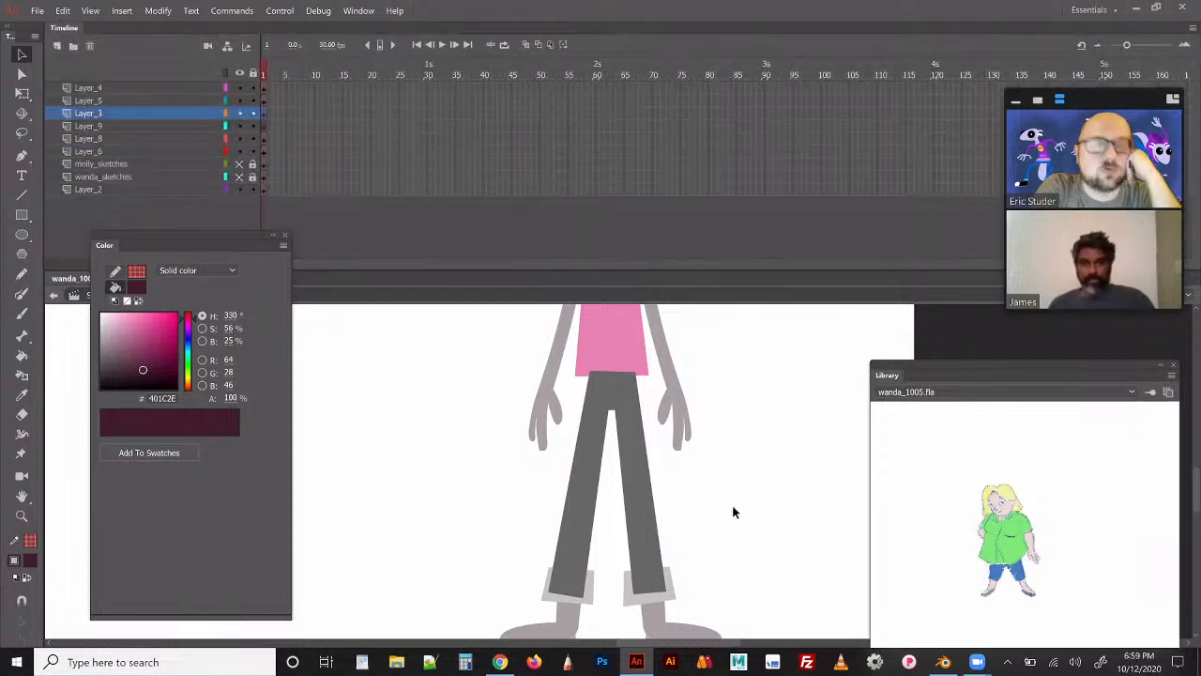
- Examine the slimmer pants waist against the whole character, shrinking the timeline to give the stage more room
key(z)
alt+click(728, 499)
alt+click(712, 492)
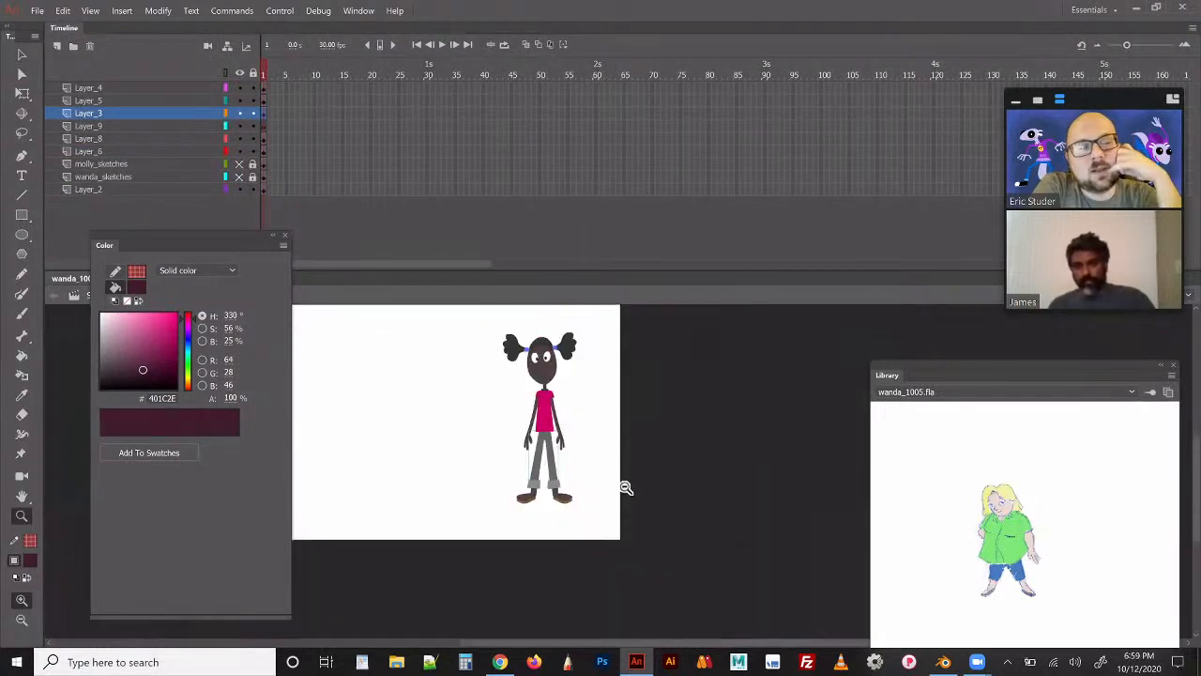
drag(504, 333, 651, 556)
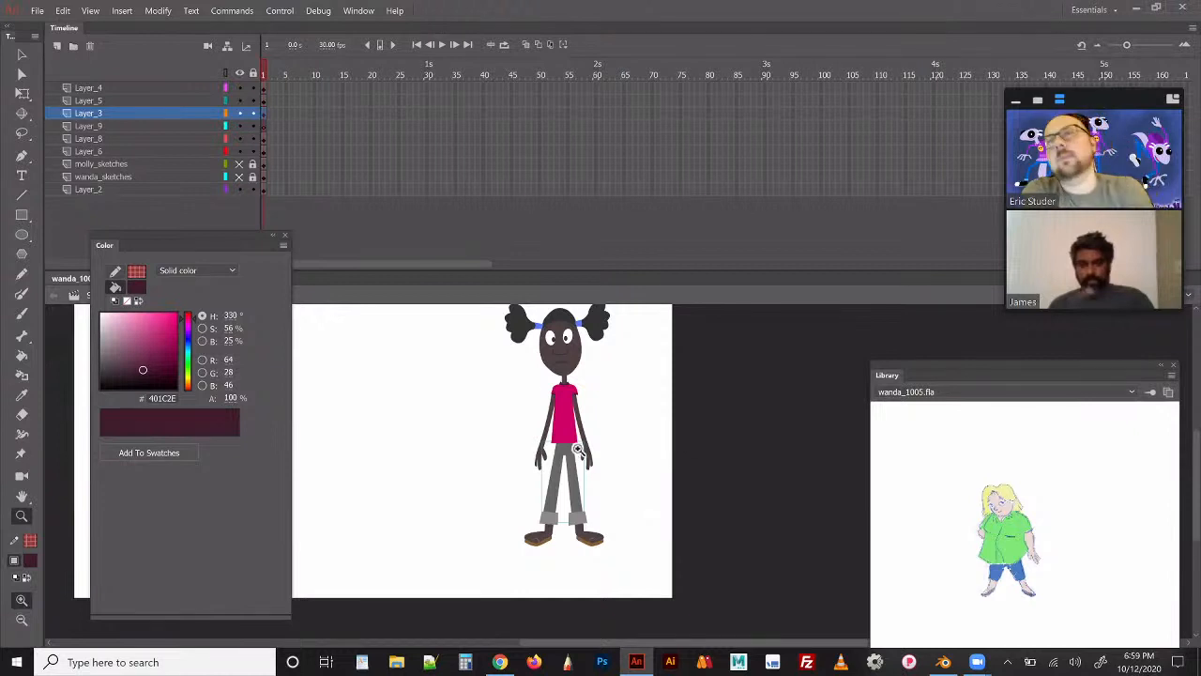
drag(514, 355, 684, 609)
drag(543, 345, 648, 517)
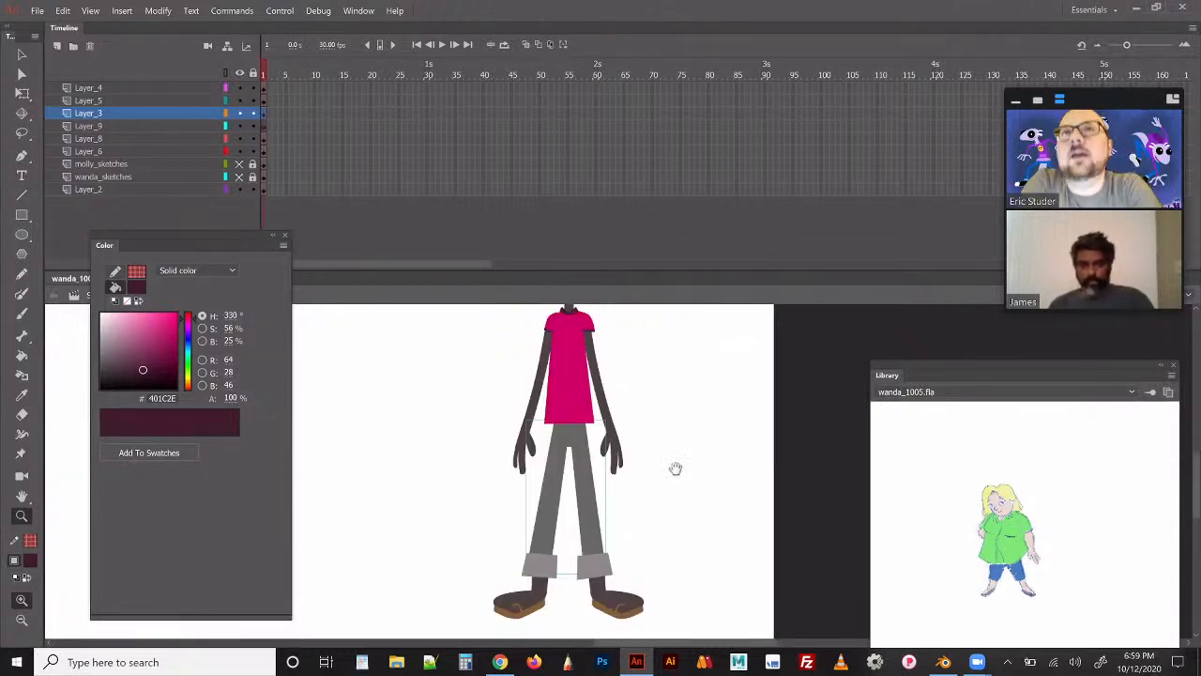
drag(675, 469, 718, 569)
drag(707, 423, 710, 471)
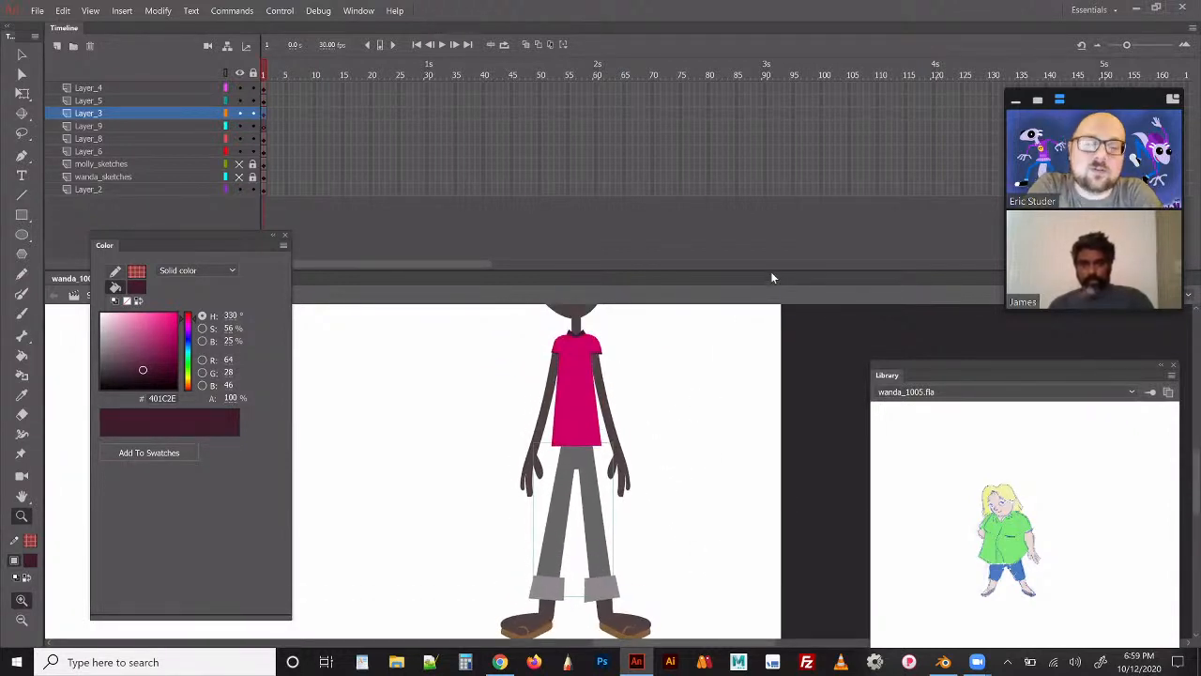
drag(774, 268, 764, 141)
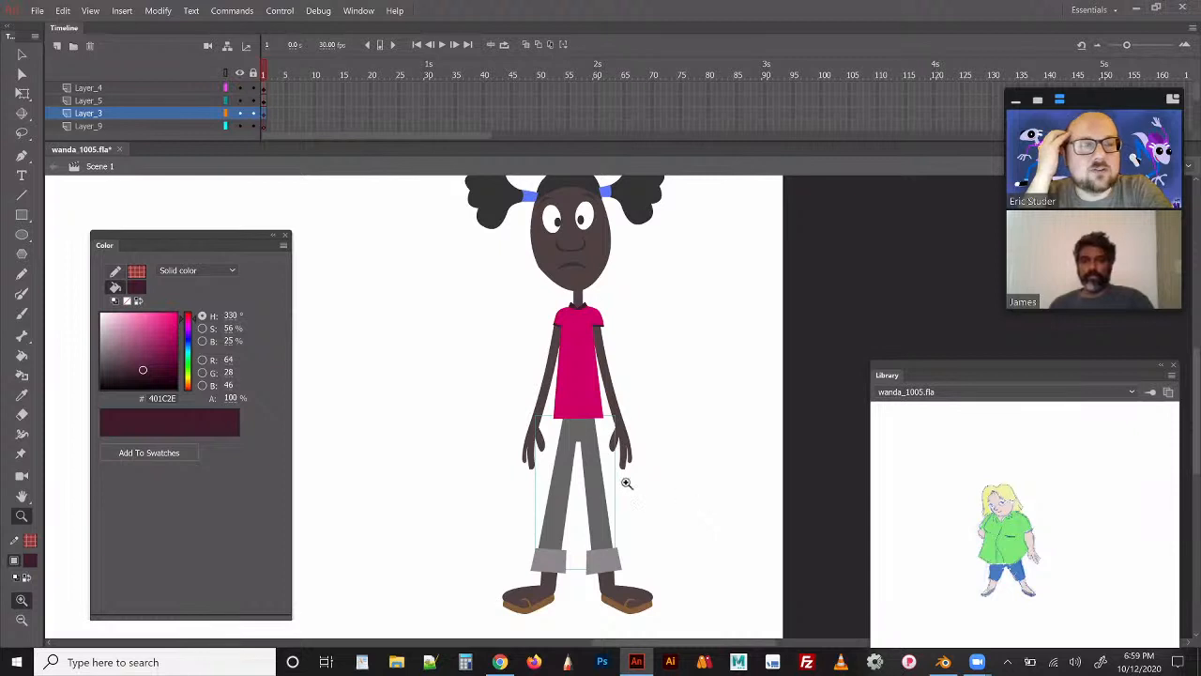
- Reopen the gray pants shape and raise both corners of the crotch so the gap between the legs starts higher
key(v)
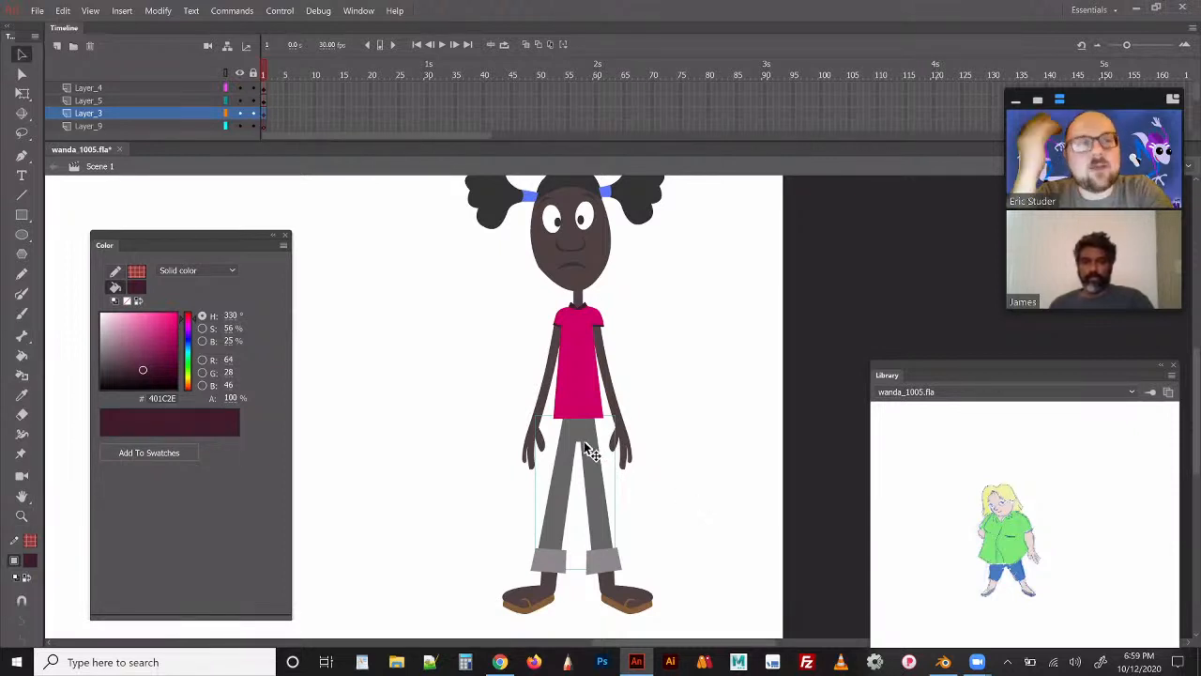
double_click(578, 429)
key(z)
drag(550, 380, 642, 481)
key(v)
drag(525, 452, 526, 414)
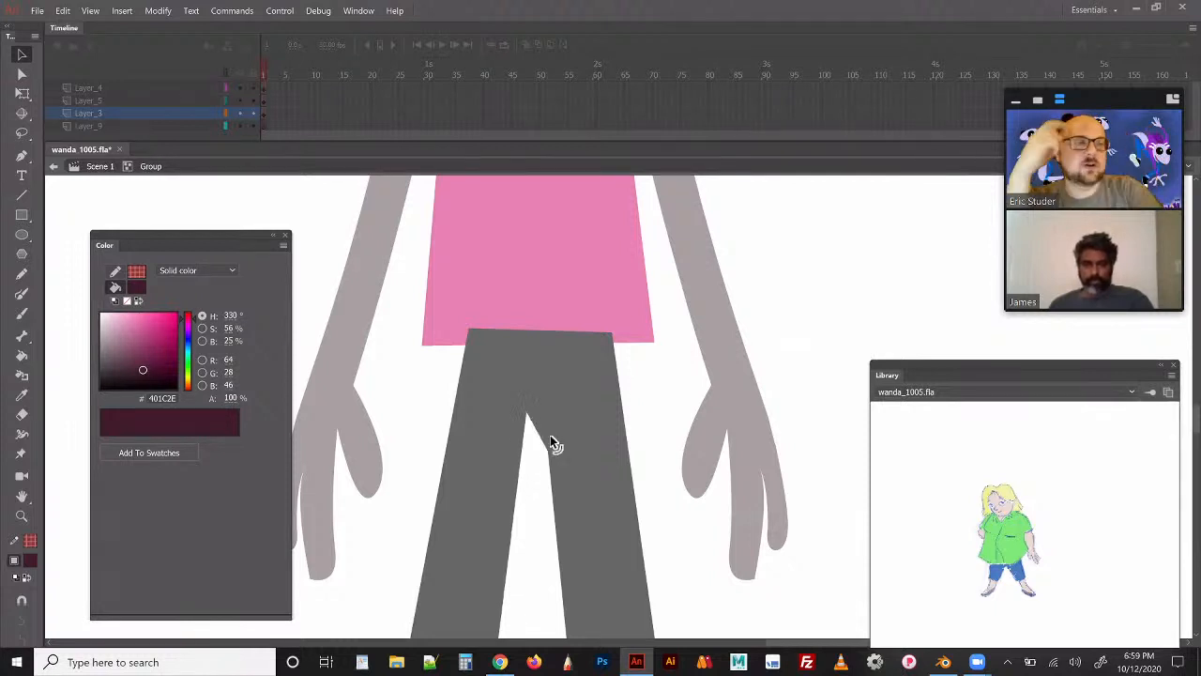
drag(549, 457, 547, 399)
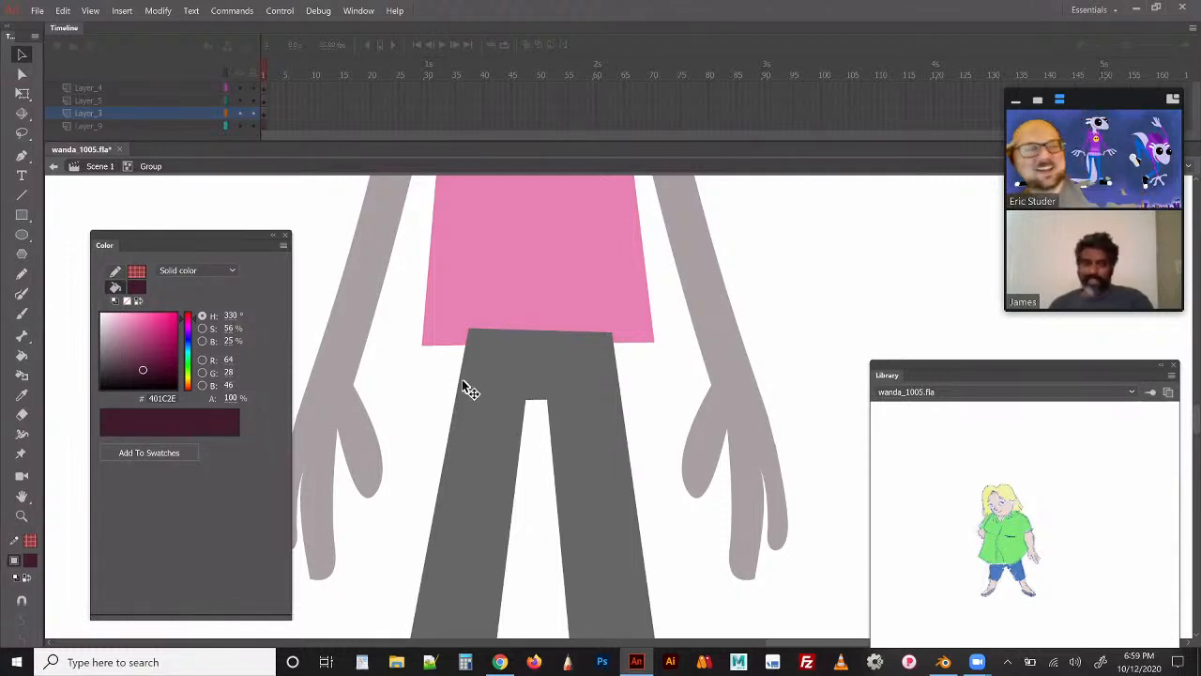
- Add a corner on each outer hip edge of the pants, straighten the hips down from the waist, and return to the main scene
drag(460, 376, 466, 392)
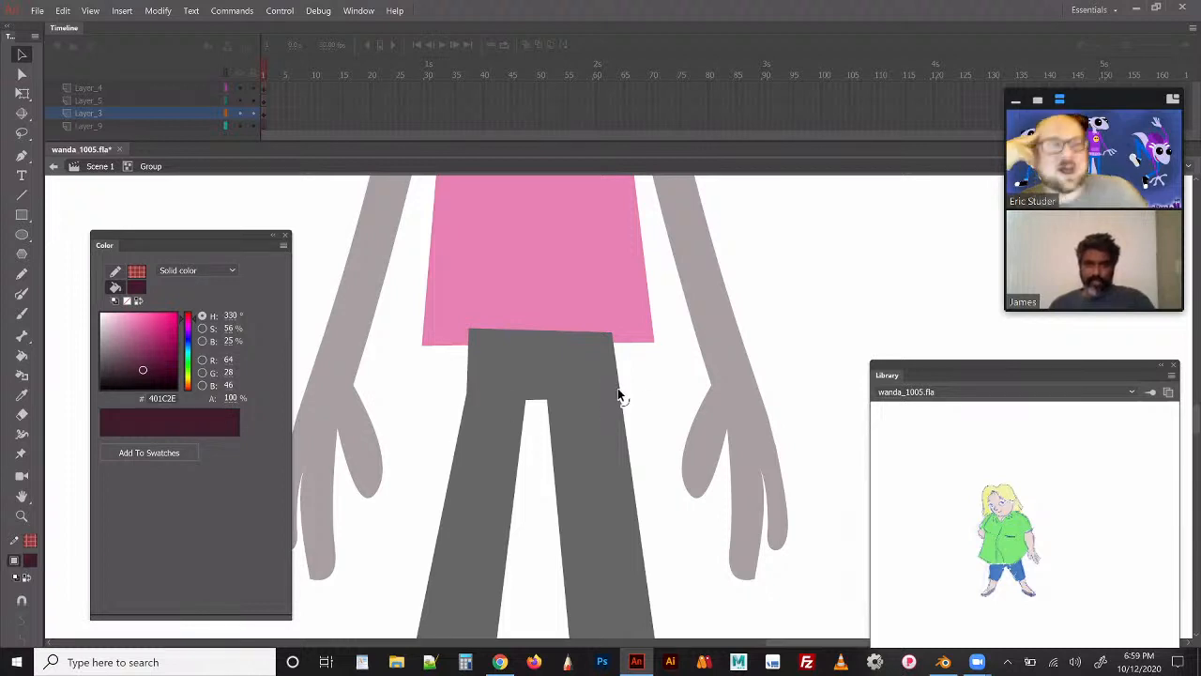
drag(618, 389, 613, 356)
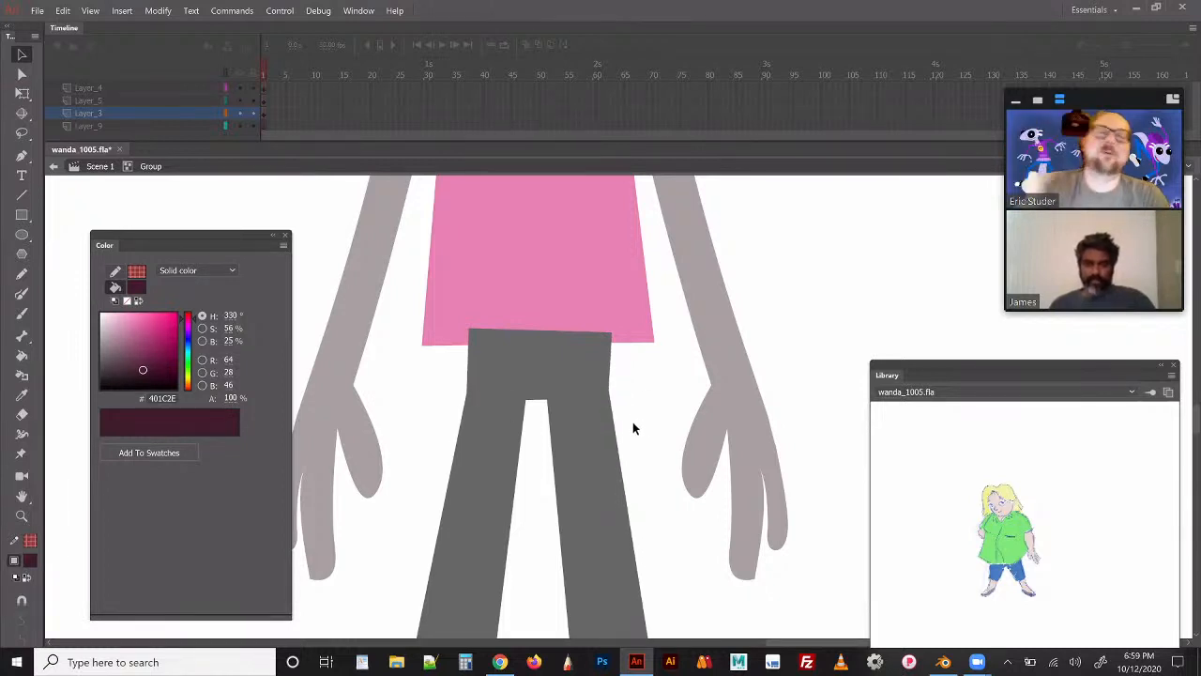
key(z)
alt+click(691, 523)
alt+click(692, 523)
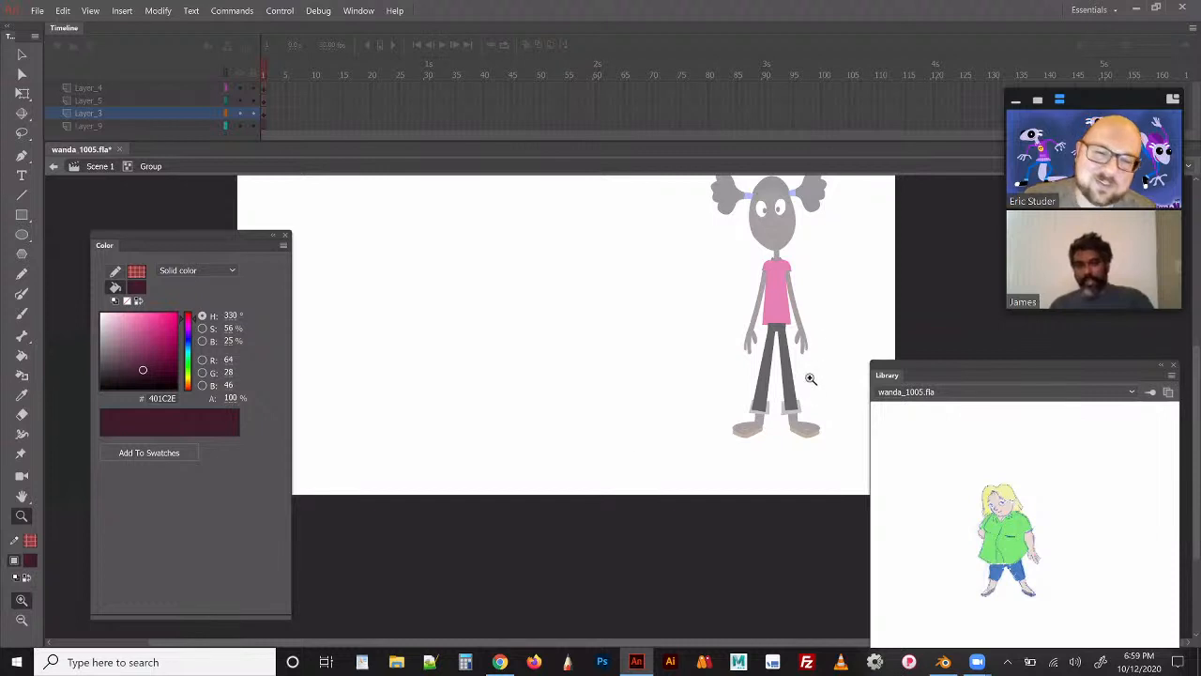
drag(773, 255, 870, 514)
key(v)
double_click(643, 443)
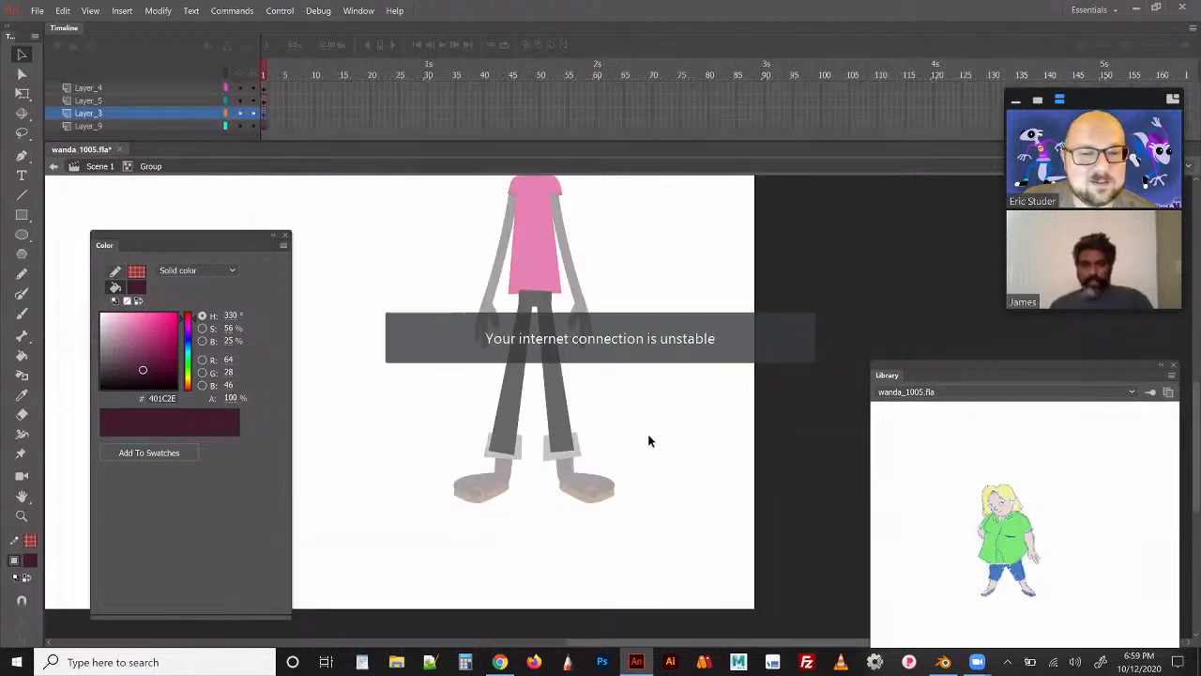
- Check the reshaped pants on the whole character and save the file
drag(662, 394, 686, 544)
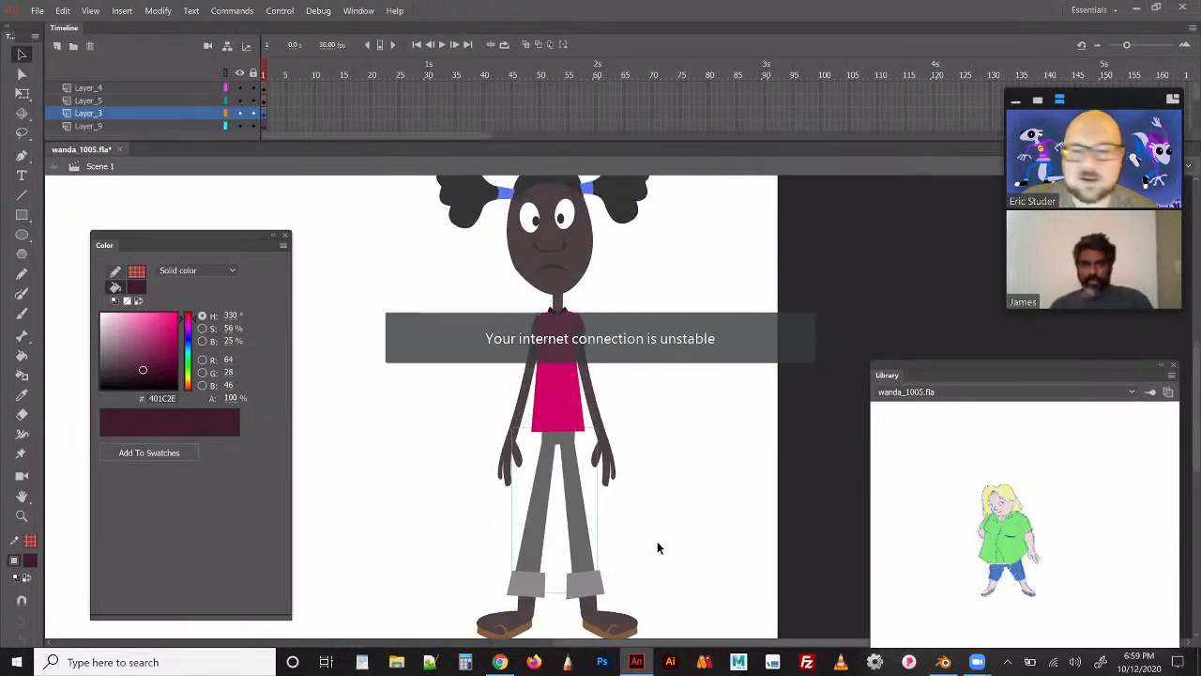
key(z)
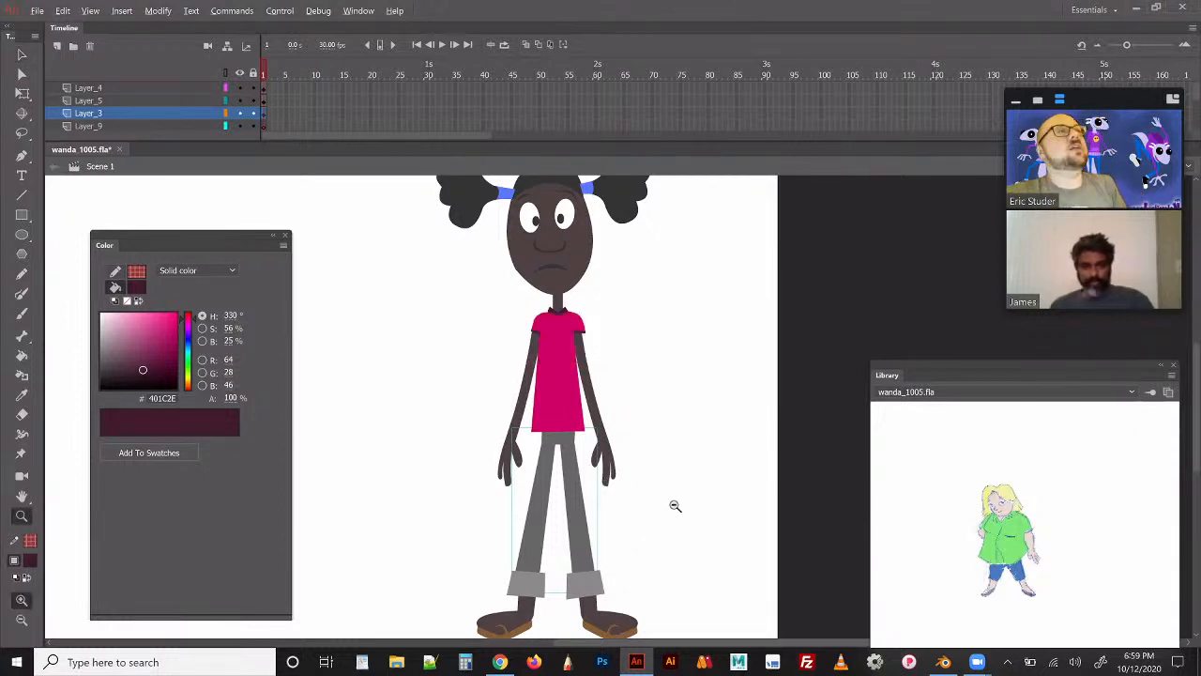
alt+click(675, 504)
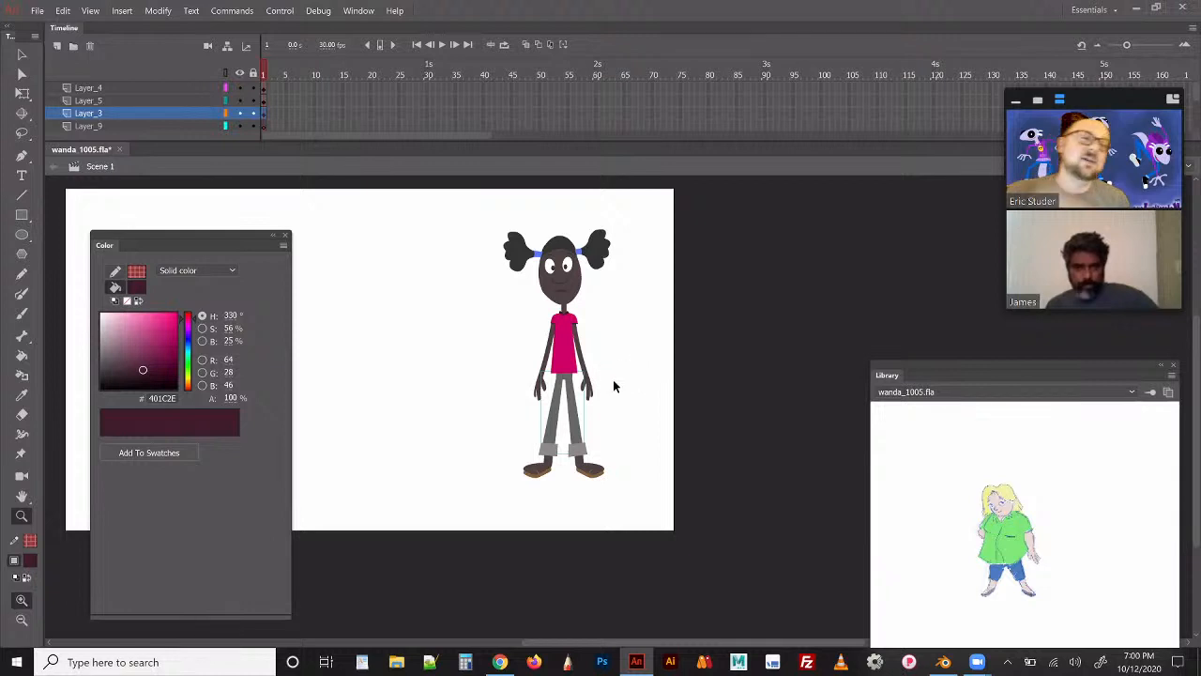
key(ctrl+s)
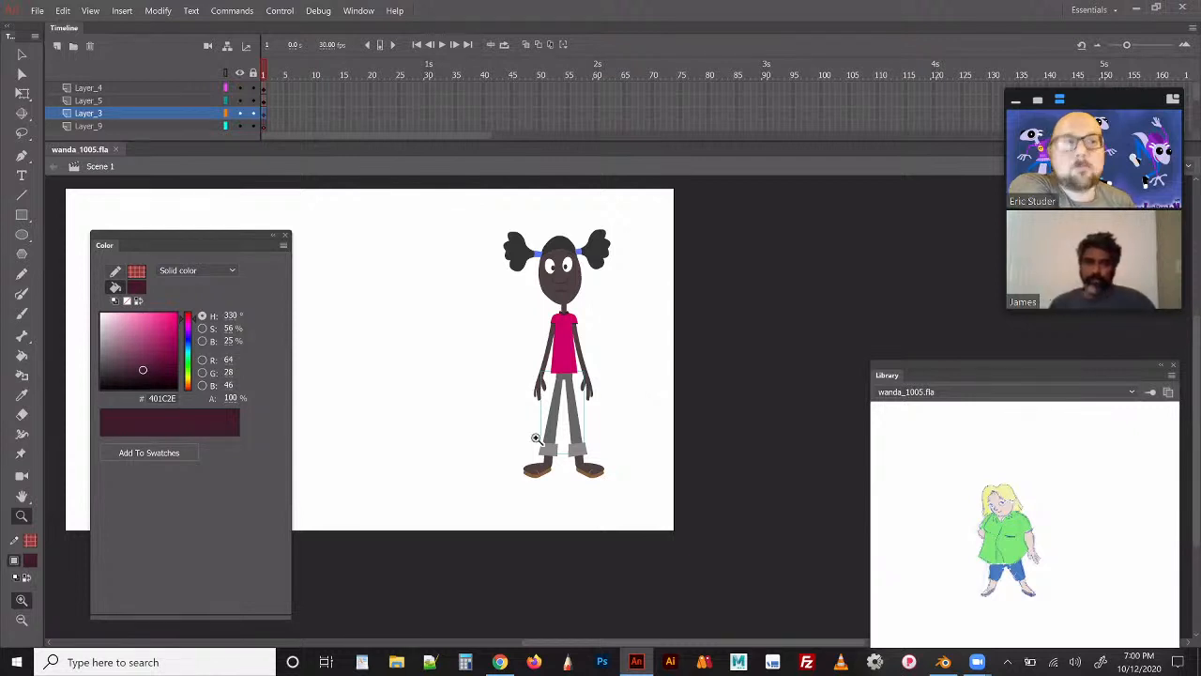
- Open the pink shirt shape, pull both lower hem corners slightly inward to narrow it, and return to the main scene
drag(553, 313, 653, 449)
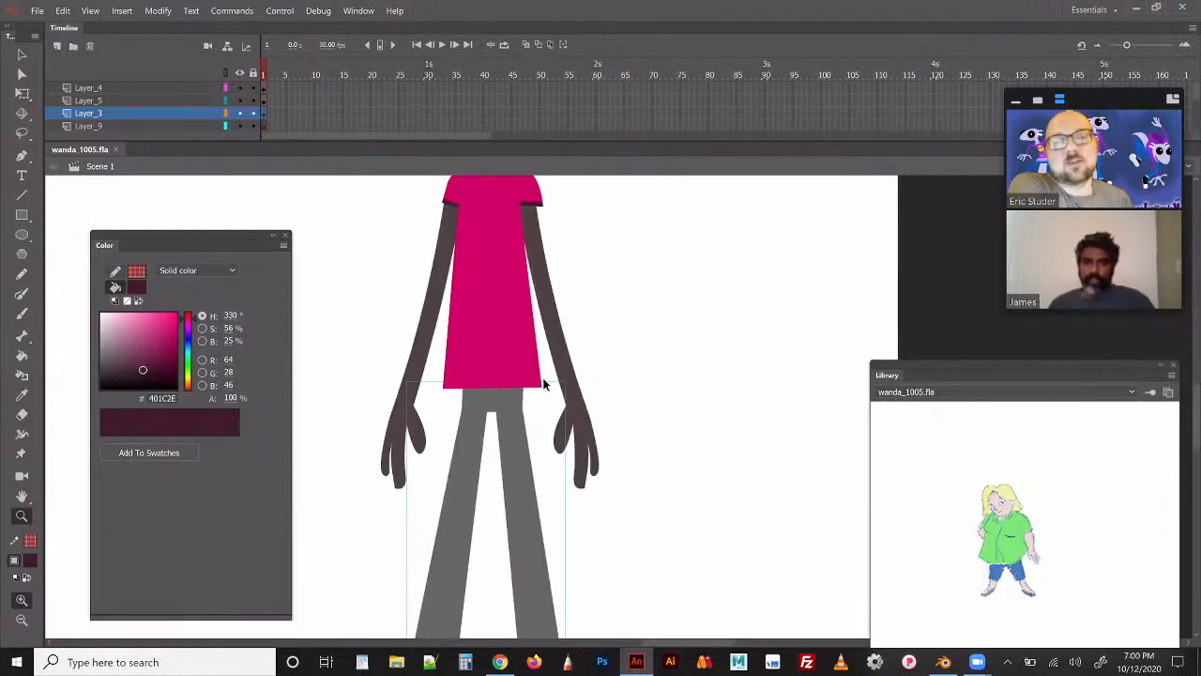
key(v)
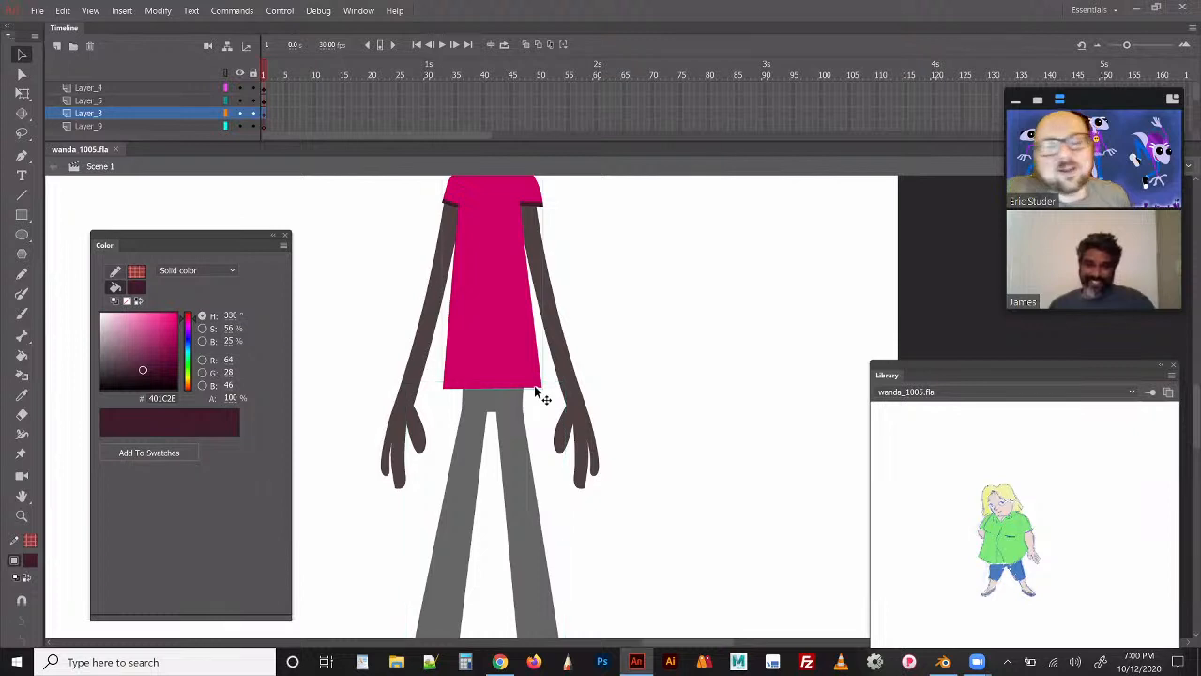
double_click(537, 390)
drag(537, 389, 532, 389)
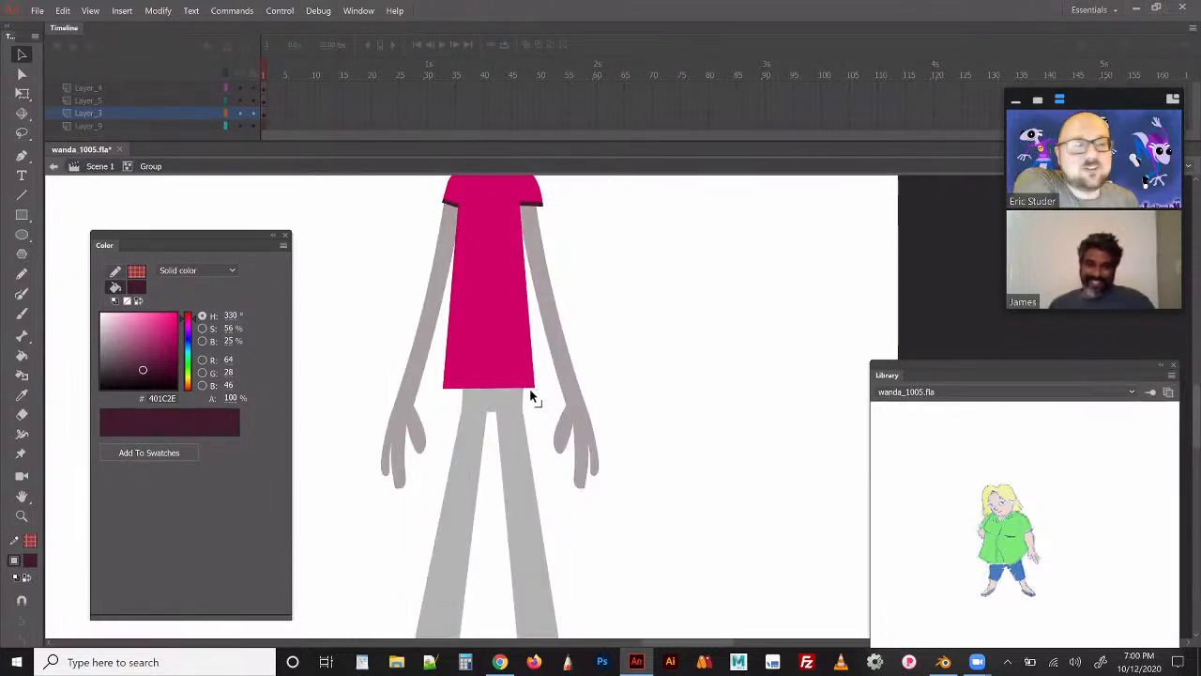
drag(447, 387, 453, 384)
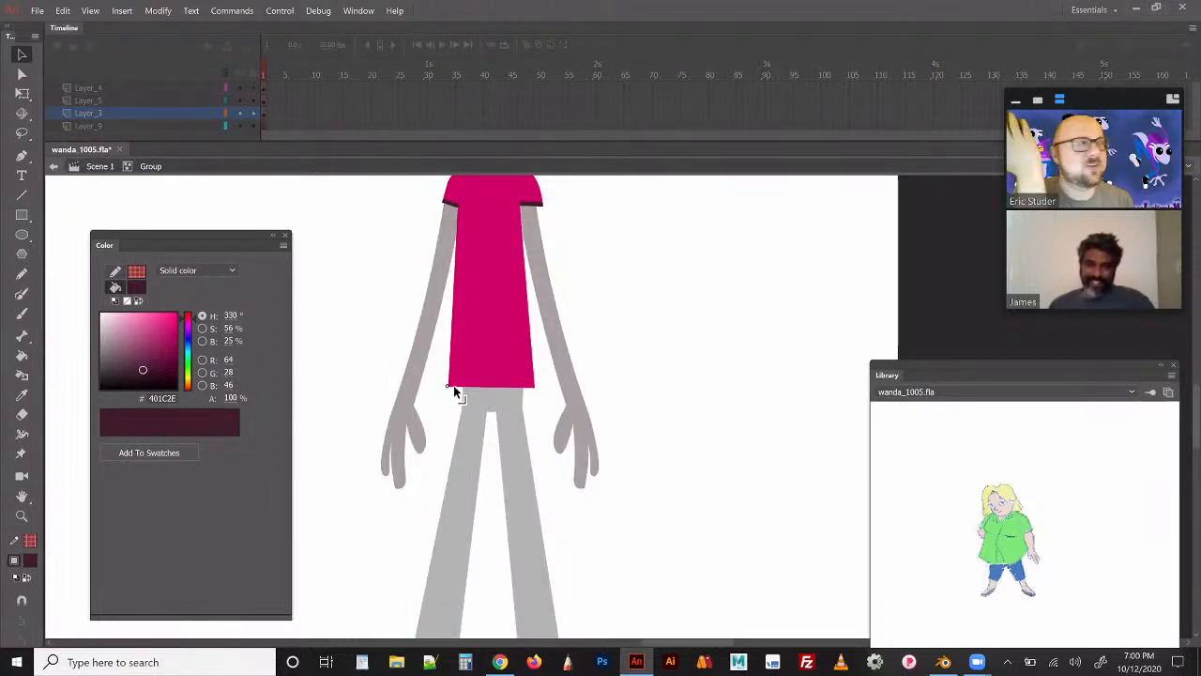
double_click(662, 388)
key(z)
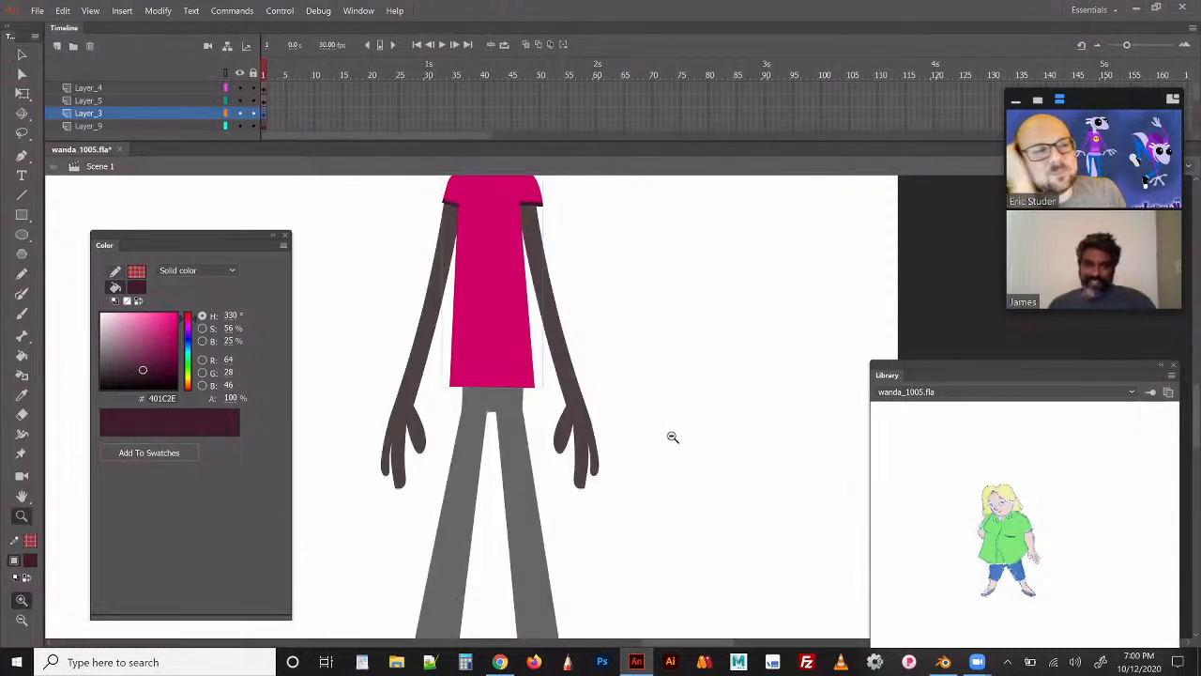
alt+click(666, 442)
alt+click(632, 445)
- Reopen the shirt shape, lower both hem corners to lengthen it, and bend the hem into a slight downward curve
key(v)
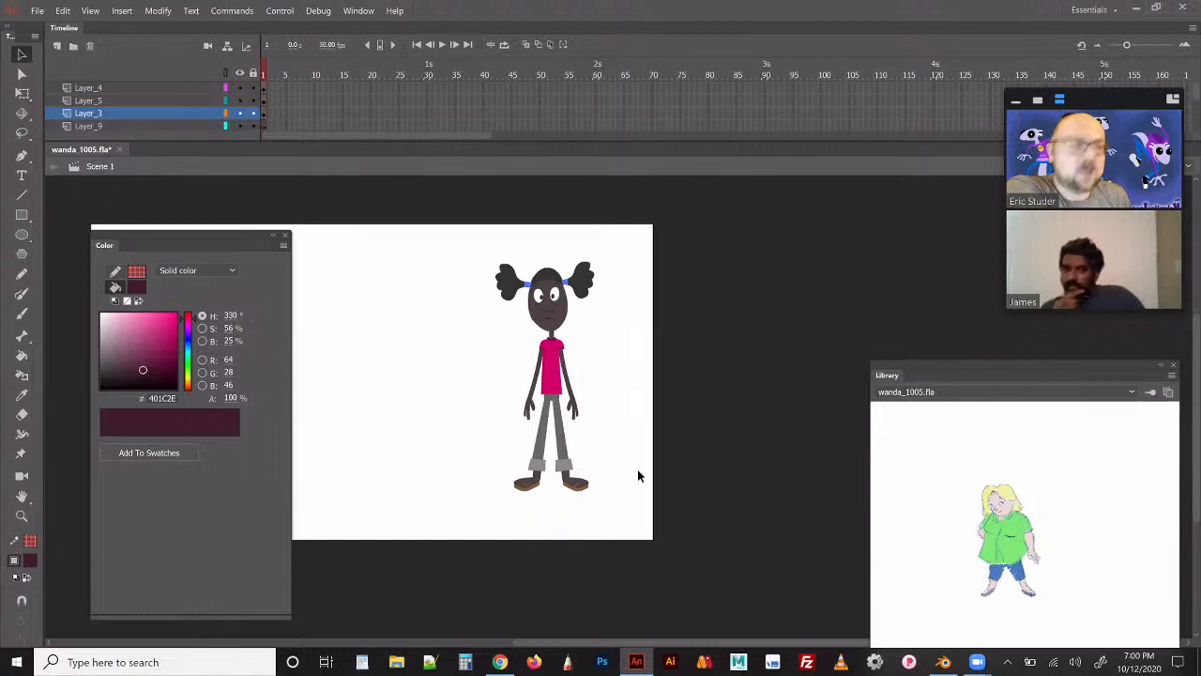
double_click(557, 394)
key(z)
drag(525, 358, 715, 375)
key(space)
key(v)
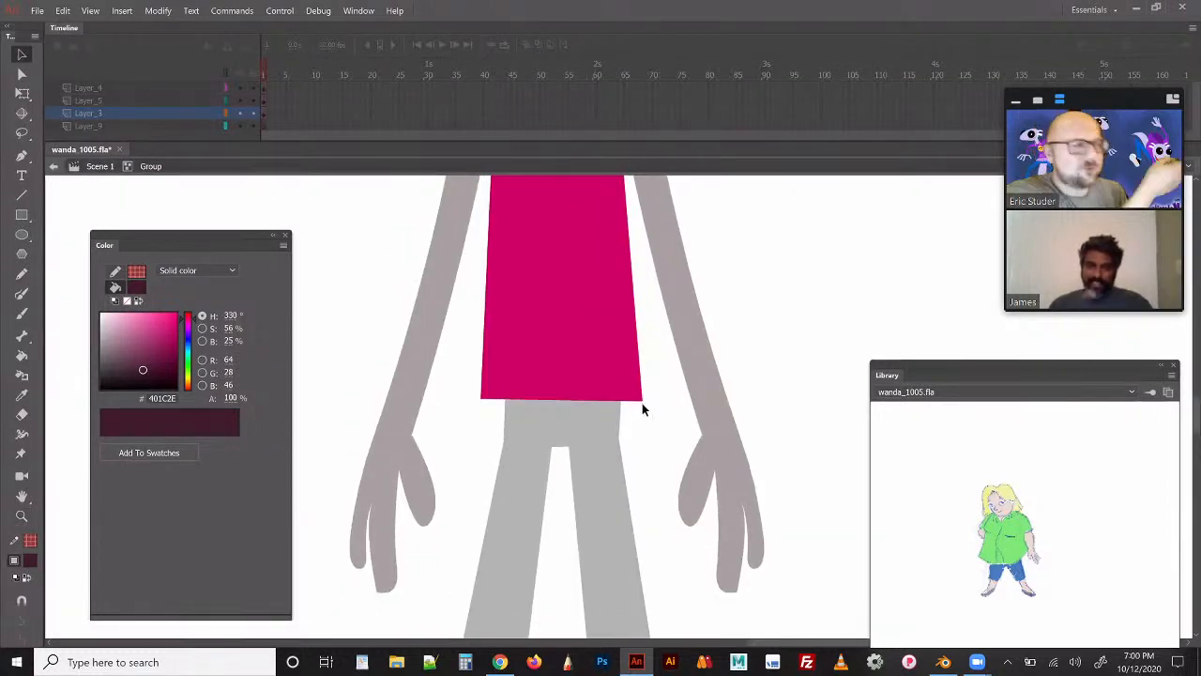
drag(641, 402, 643, 415)
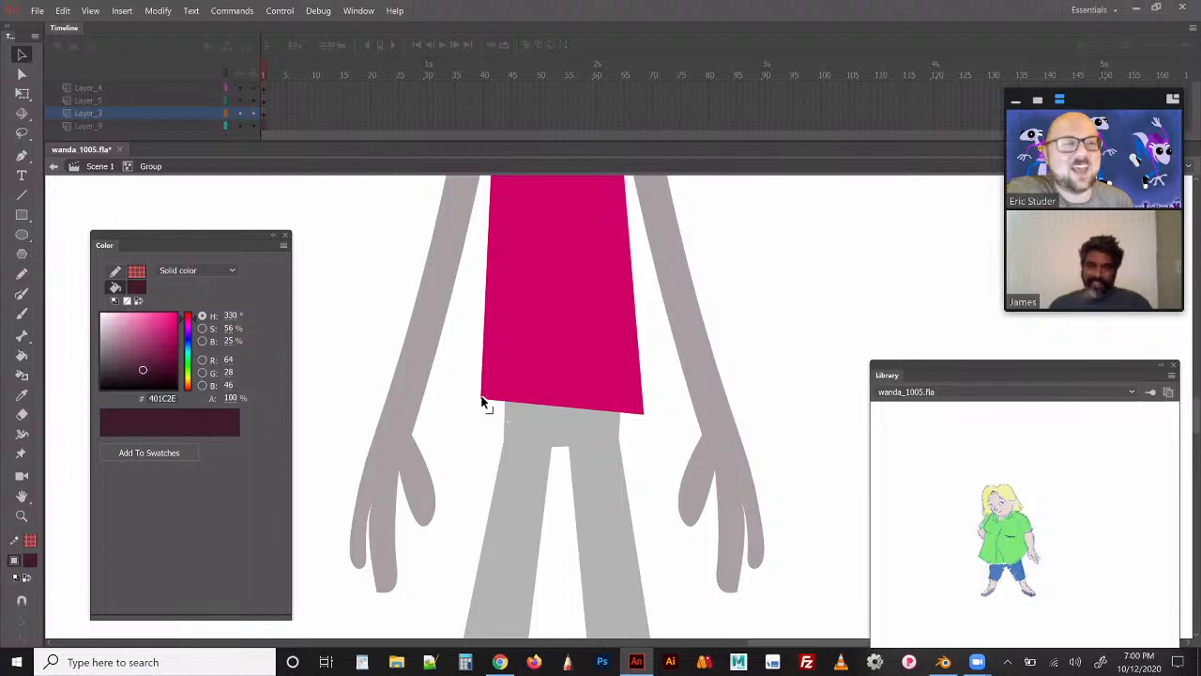
drag(481, 397, 552, 425)
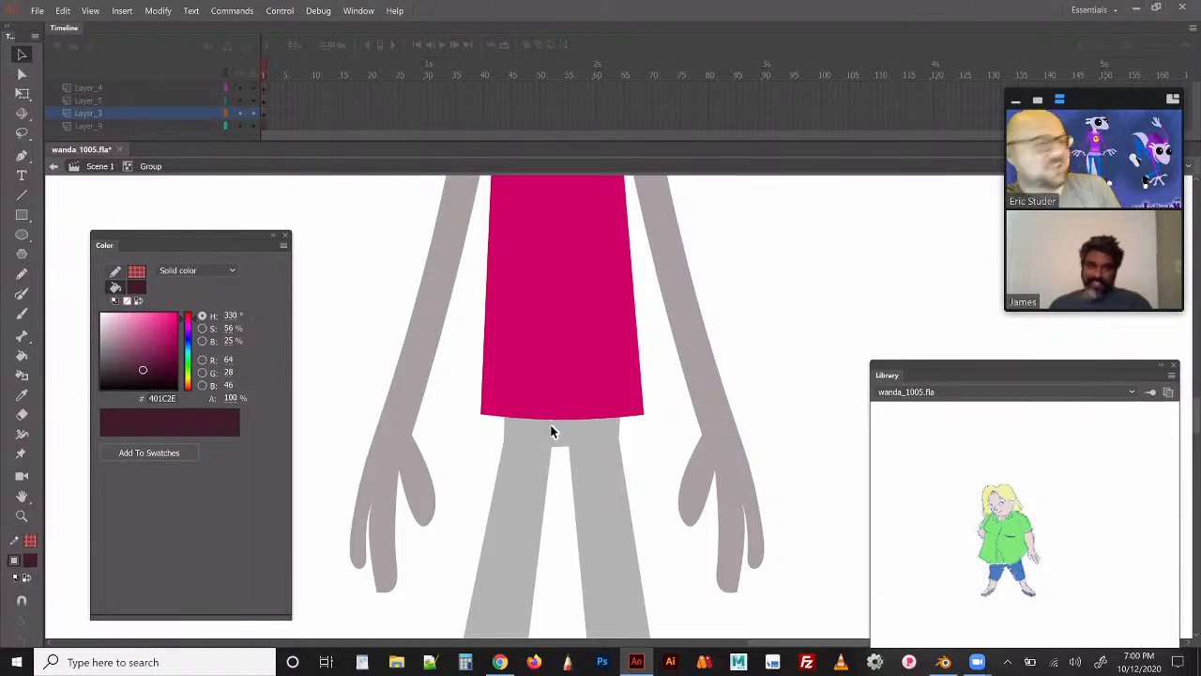
- Review the longer, curved shirt against the whole character and return to the main scene
key(z)
alt+click(694, 433)
alt+click(694, 433)
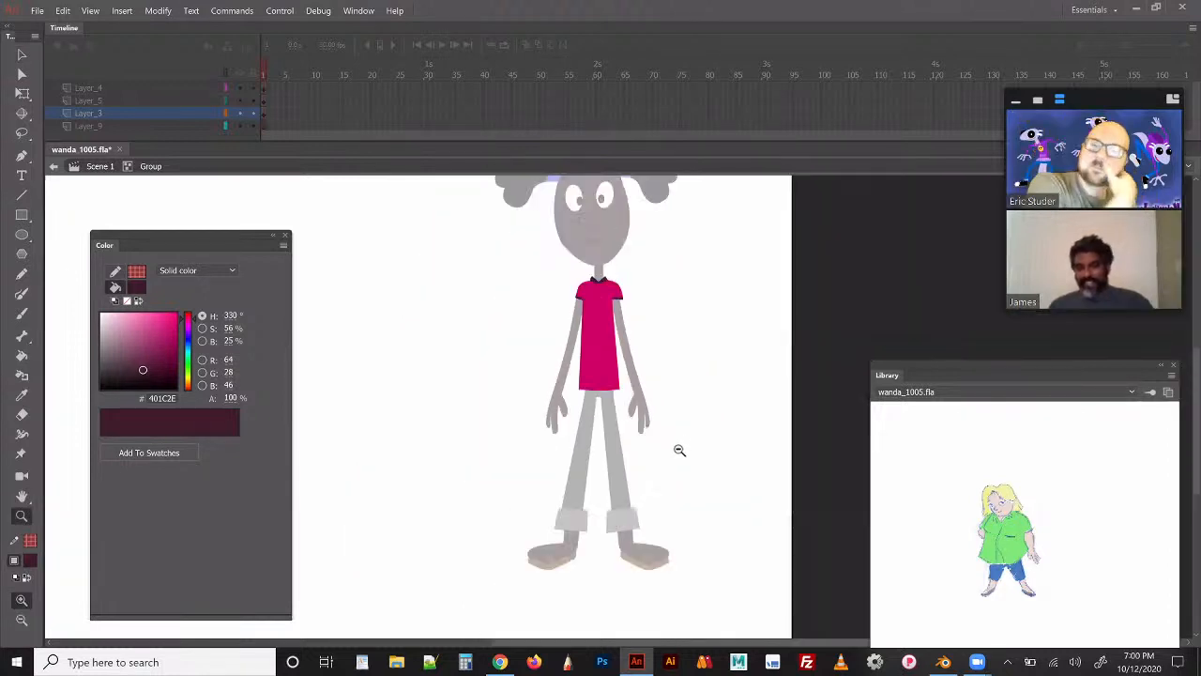
alt+click(680, 451)
key(v)
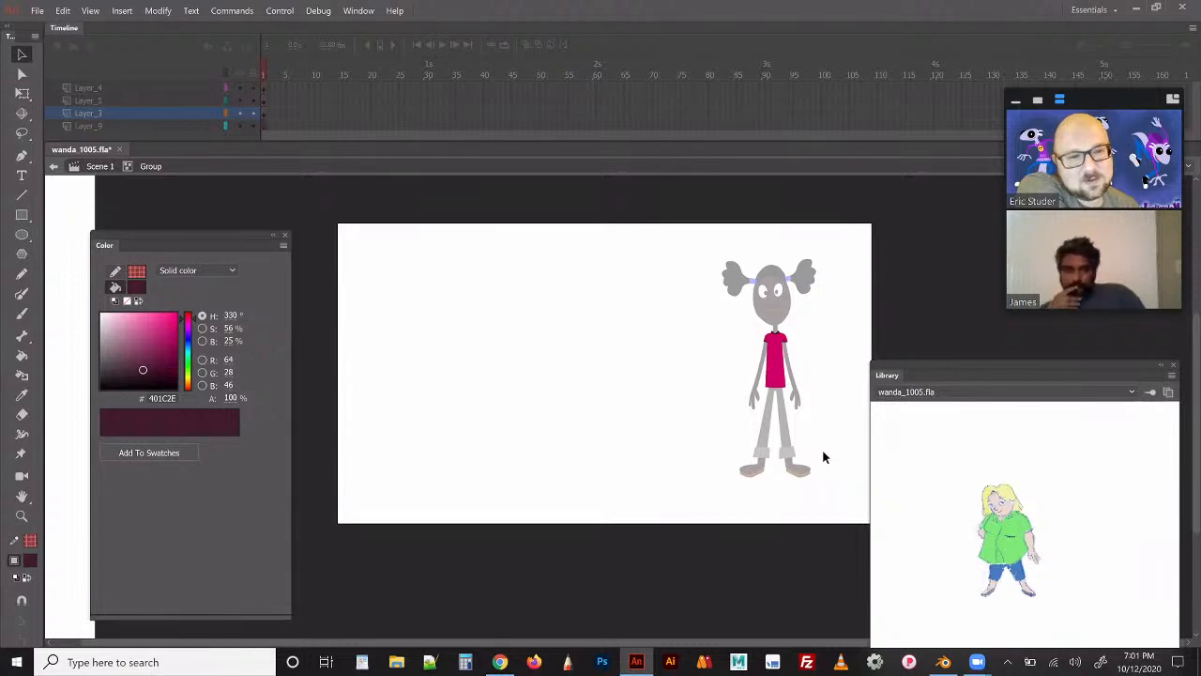
key(z)
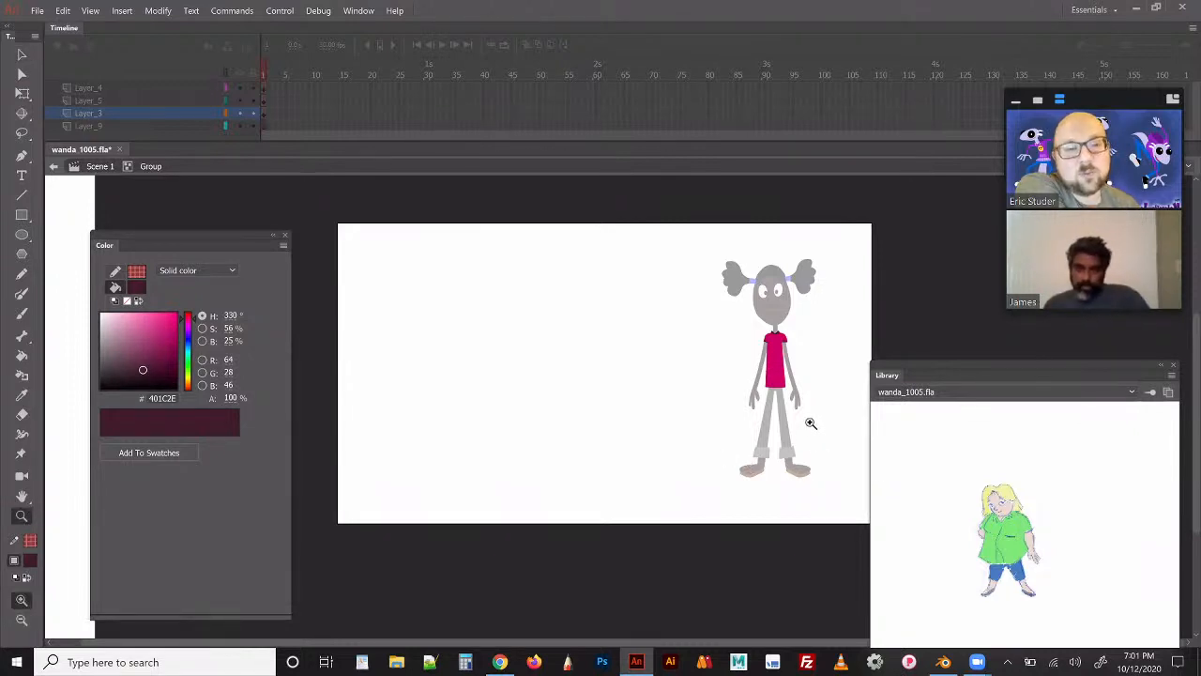
key(v)
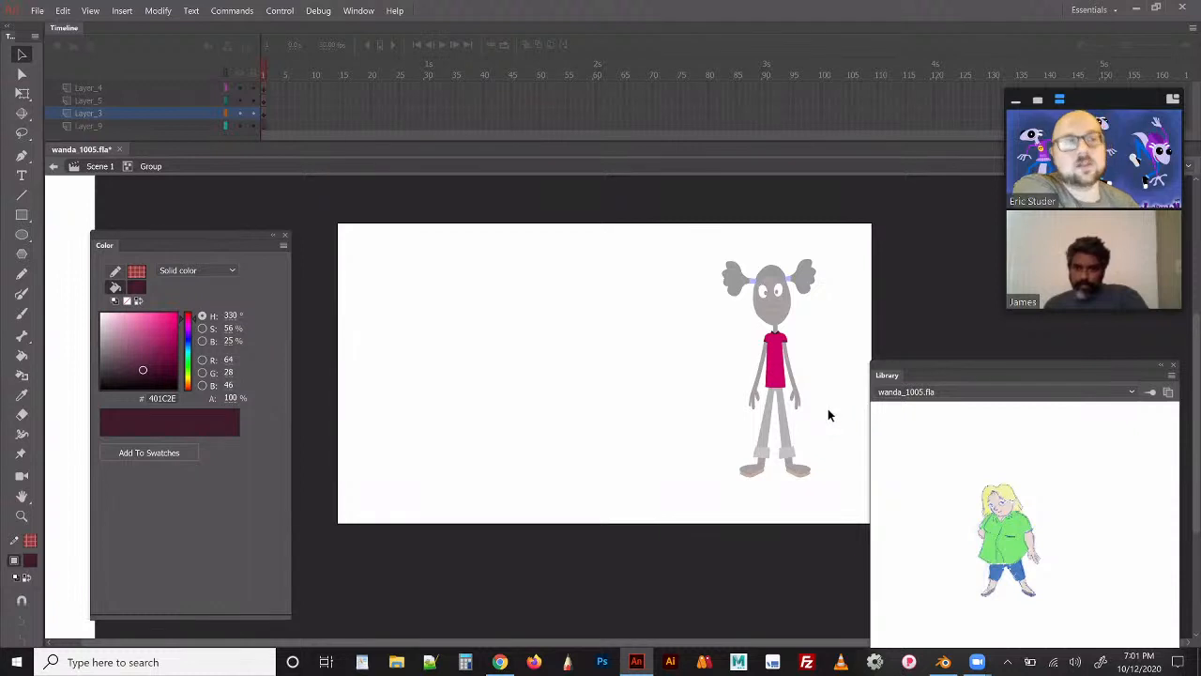
double_click(828, 415)
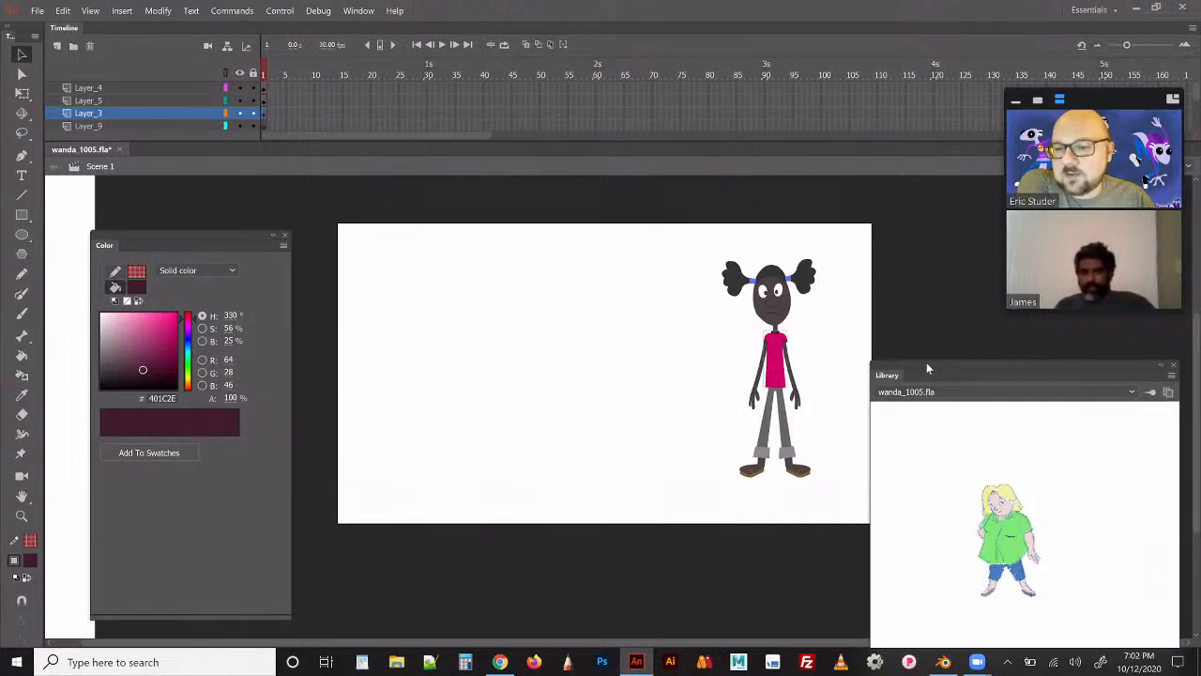
- Move the library up so its item list shows, and enlarge the timeline until all layers are listed
drag(930, 366, 881, 229)
scroll(779, 507, up, 2)
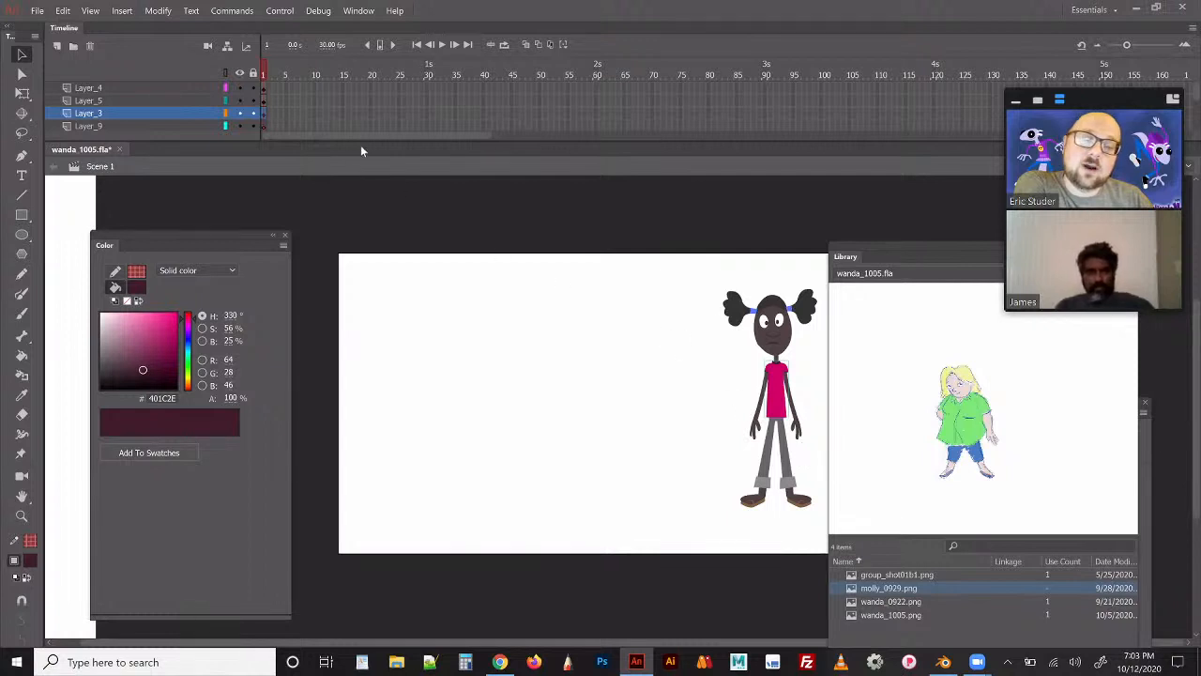
drag(429, 139, 429, 261)
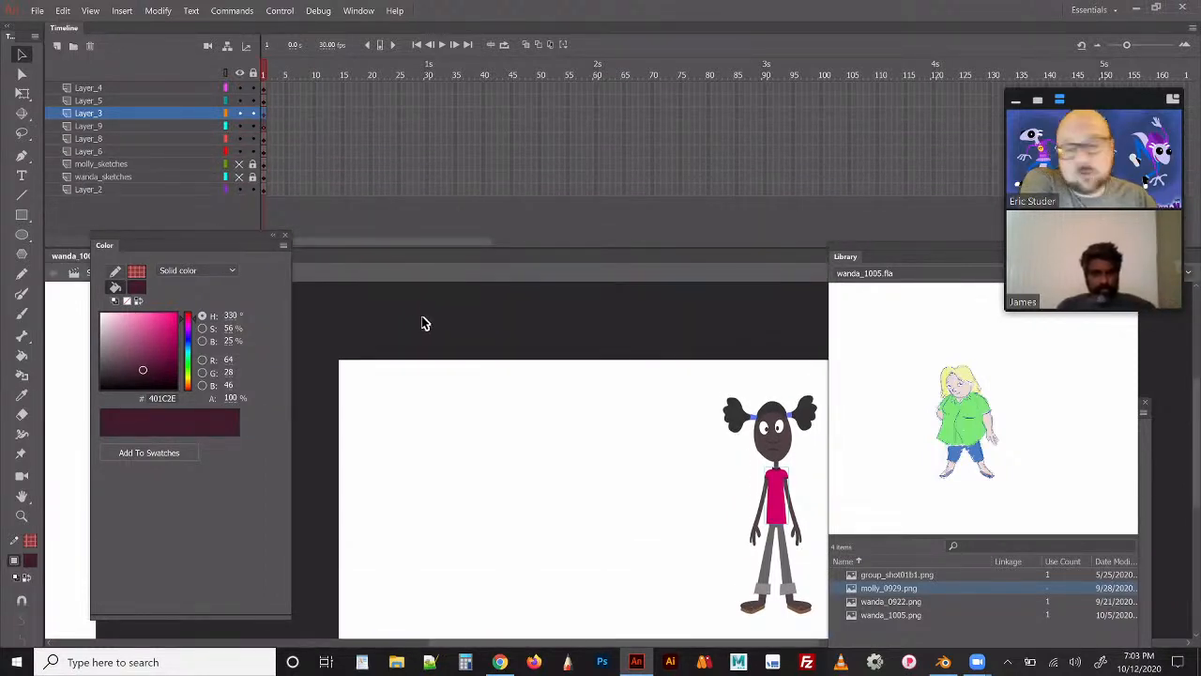
- Save the file, and show the molly_sketches layer for a brief comparison before hiding it again
key(ctrl+s)
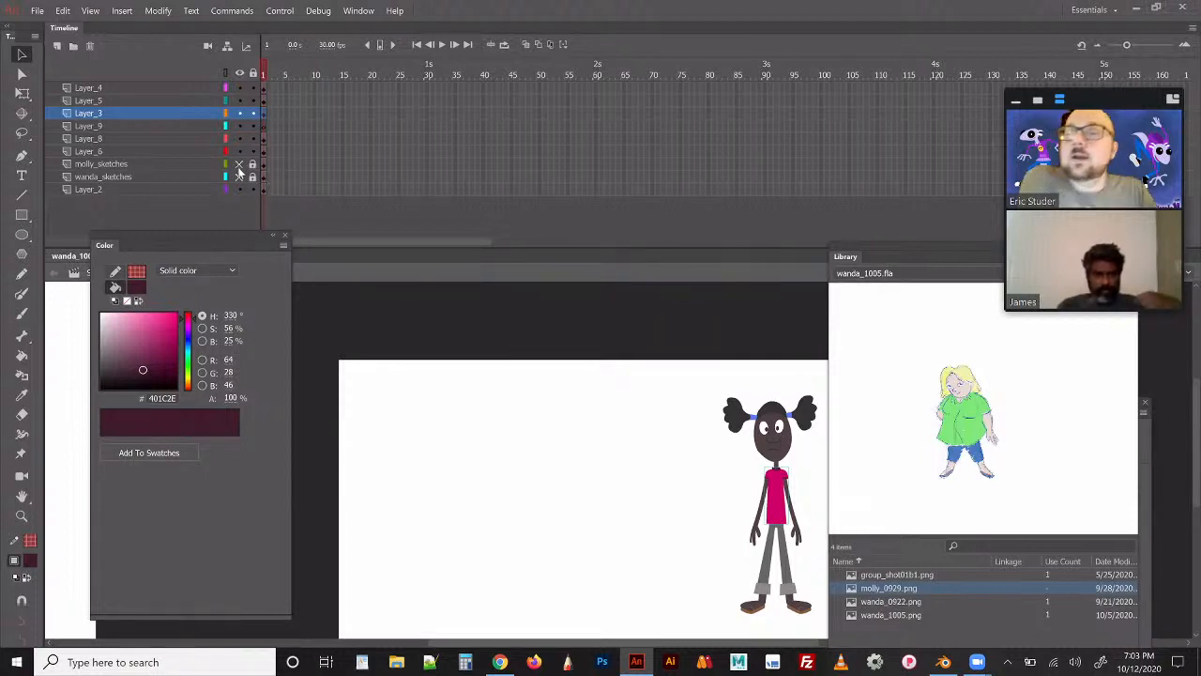
click(240, 163)
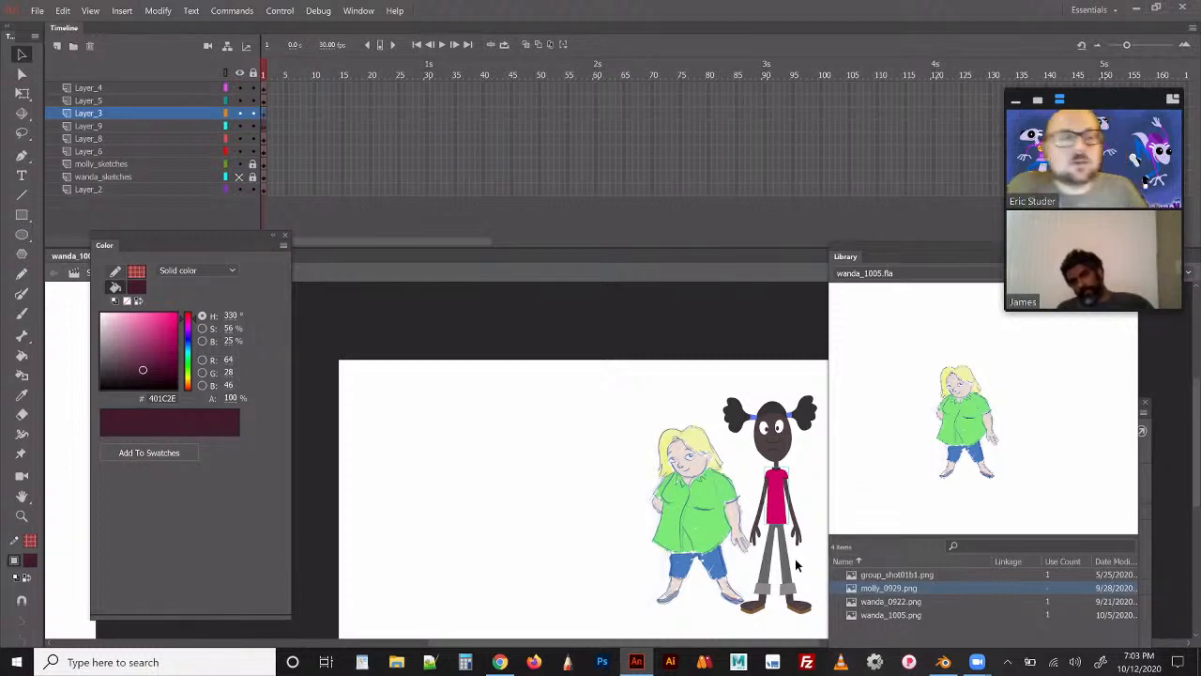
click(241, 165)
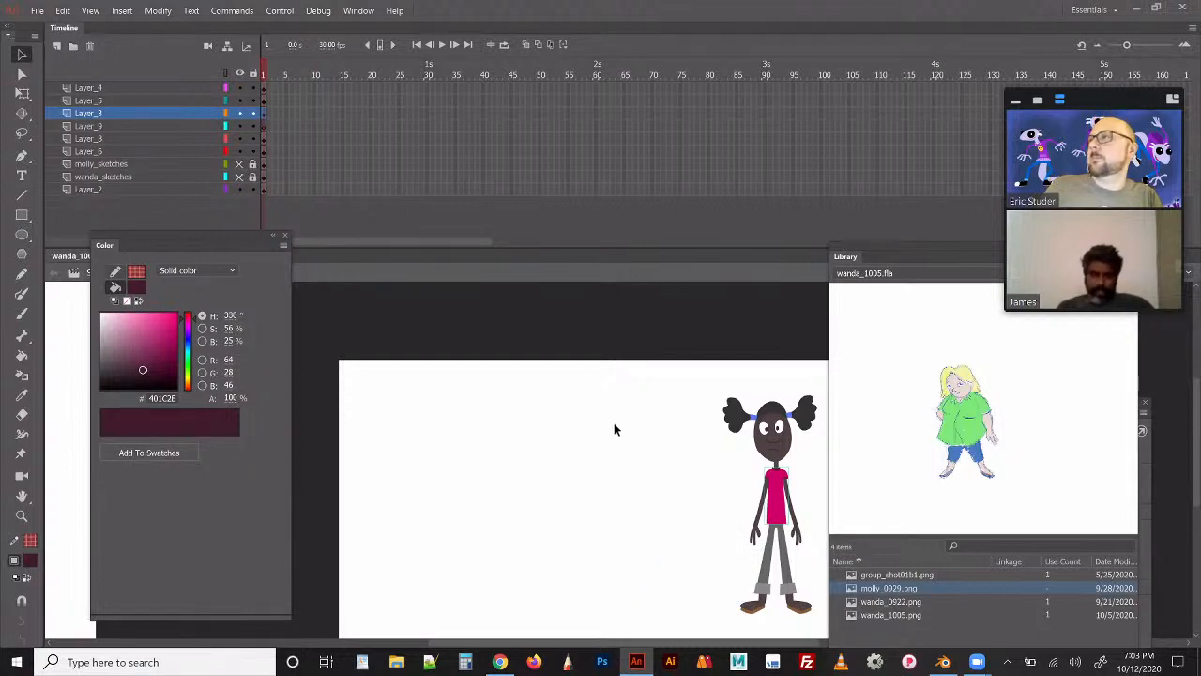